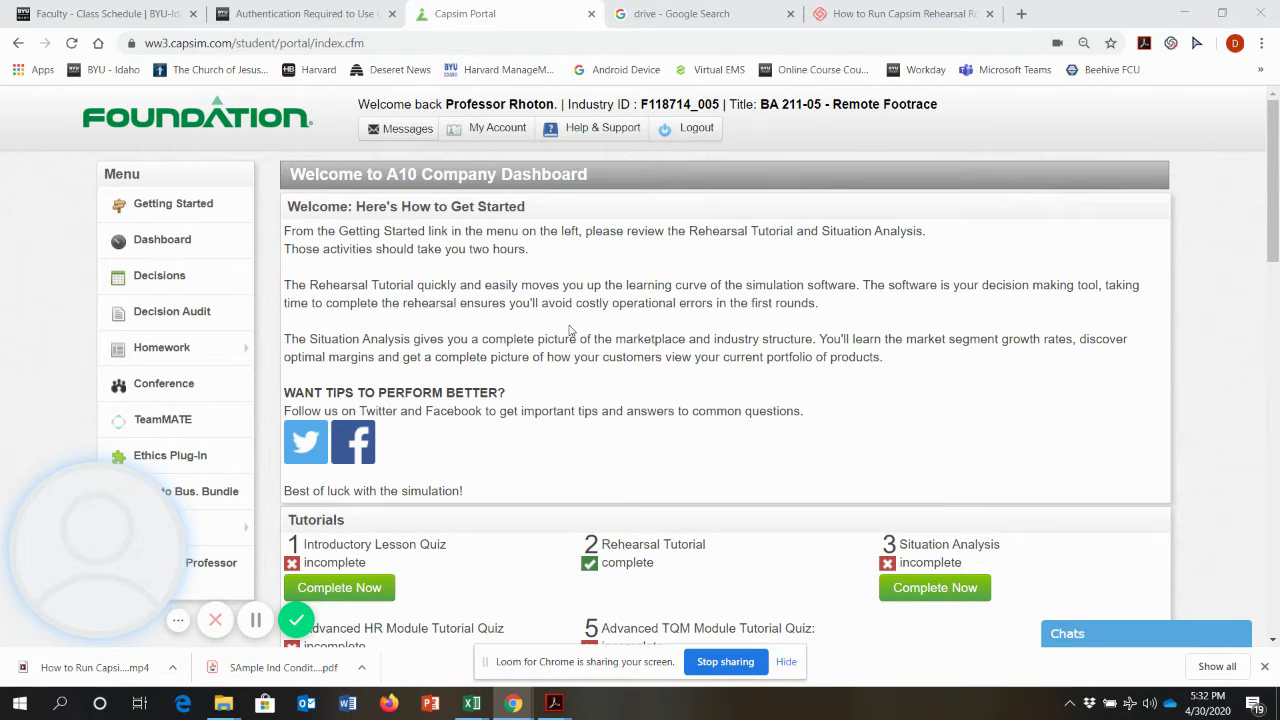
# Open the Situation Analysis tutorial from the dashboard and review the explanation of the perceptual map and segment drift
pyautogui.scroll(-2, 454, 271)
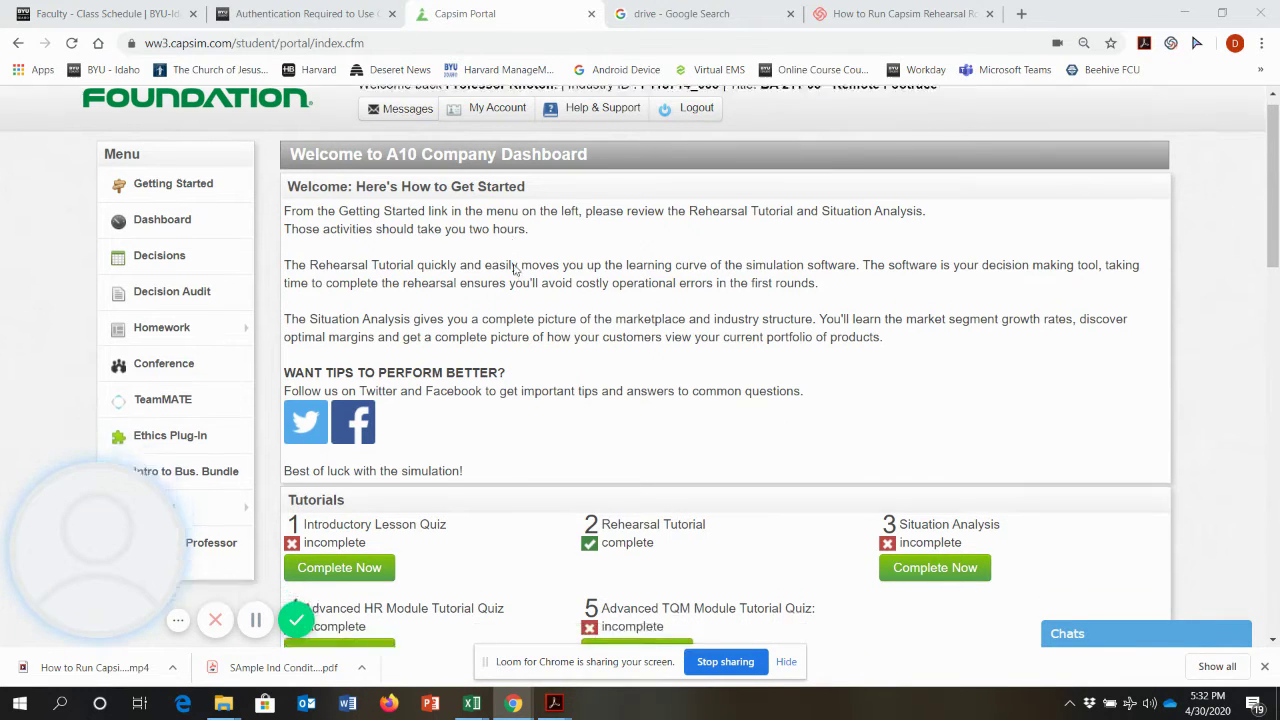
pyautogui.scroll(1, 620, 321)
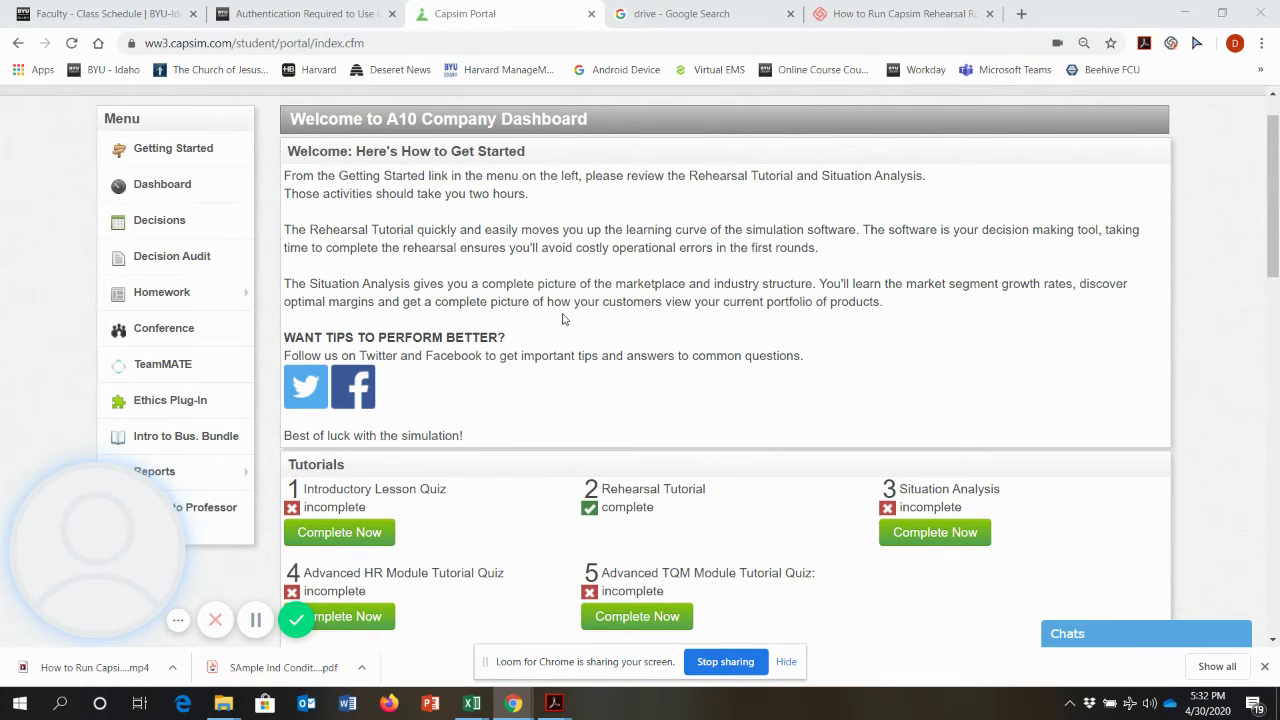
pyautogui.scroll(-1, 620, 293)
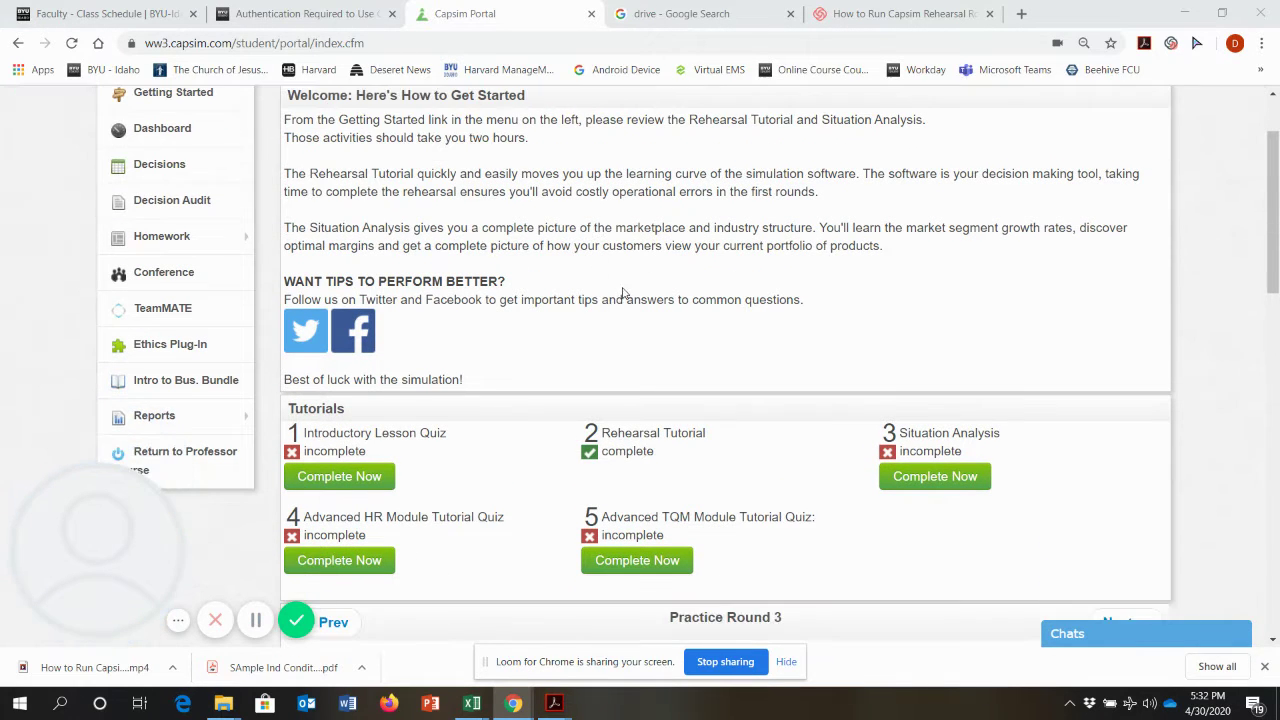
pyautogui.scroll(1, 620, 293)
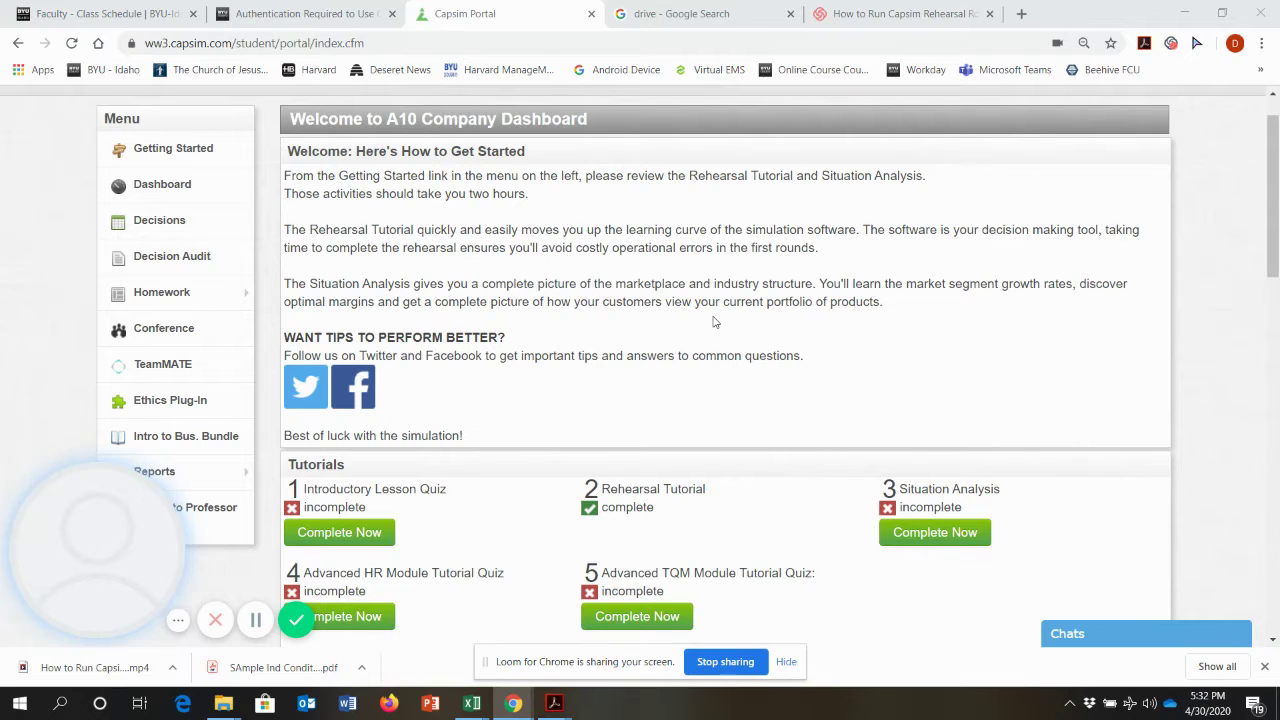
pyautogui.scroll(-1, 640, 320)
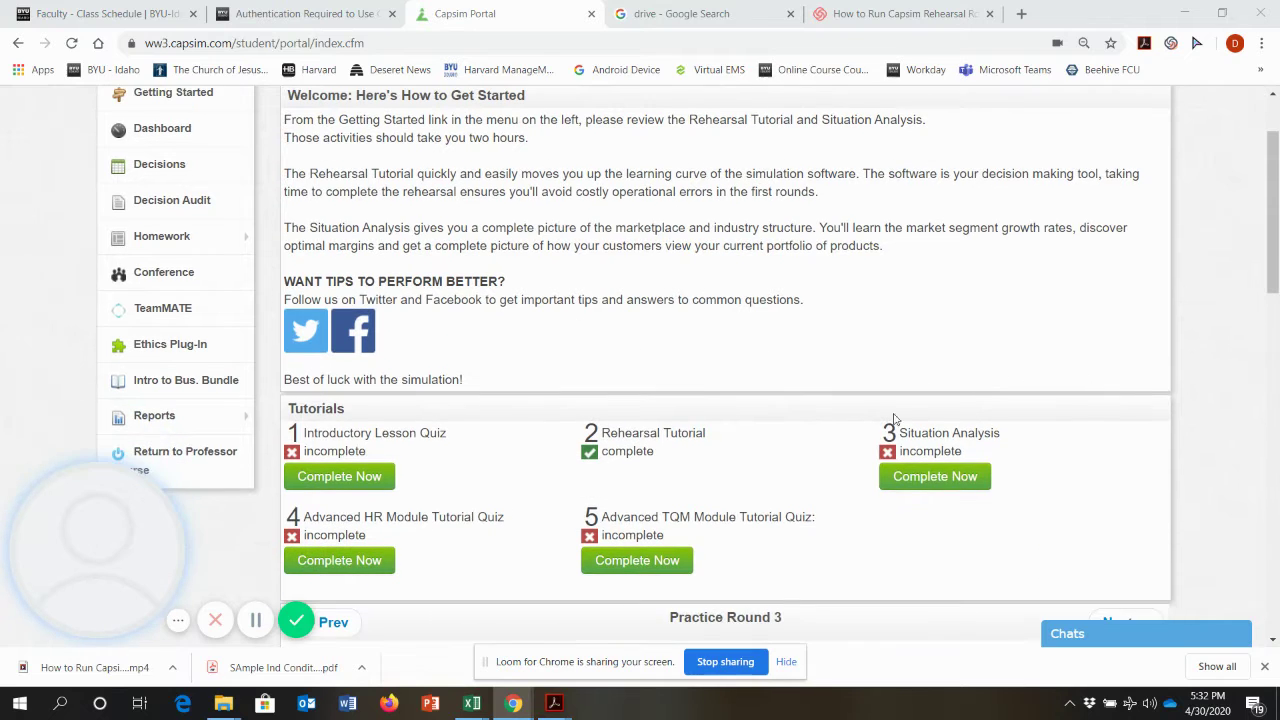
pyautogui.click(966, 479)
pyautogui.scroll(-4, 750, 365)
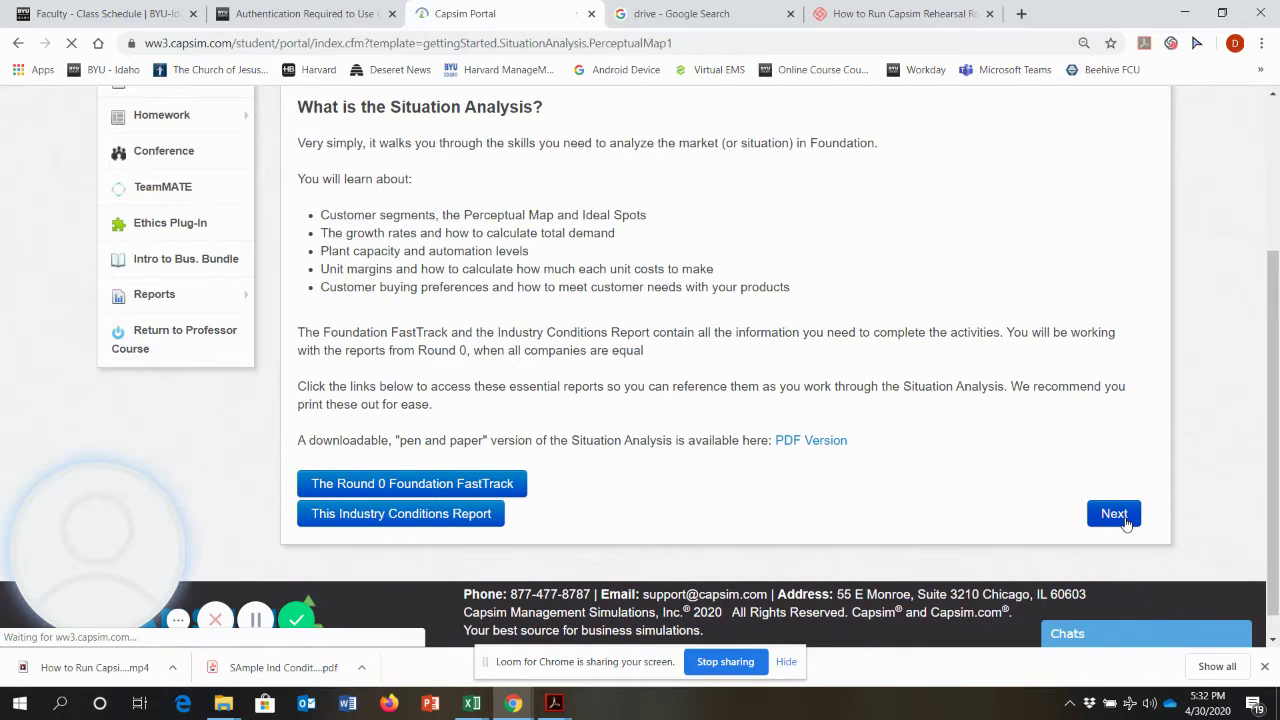
pyautogui.click(1120, 514)
pyautogui.scroll(-1, 880, 455)
pyautogui.scroll(-4, 875, 456)
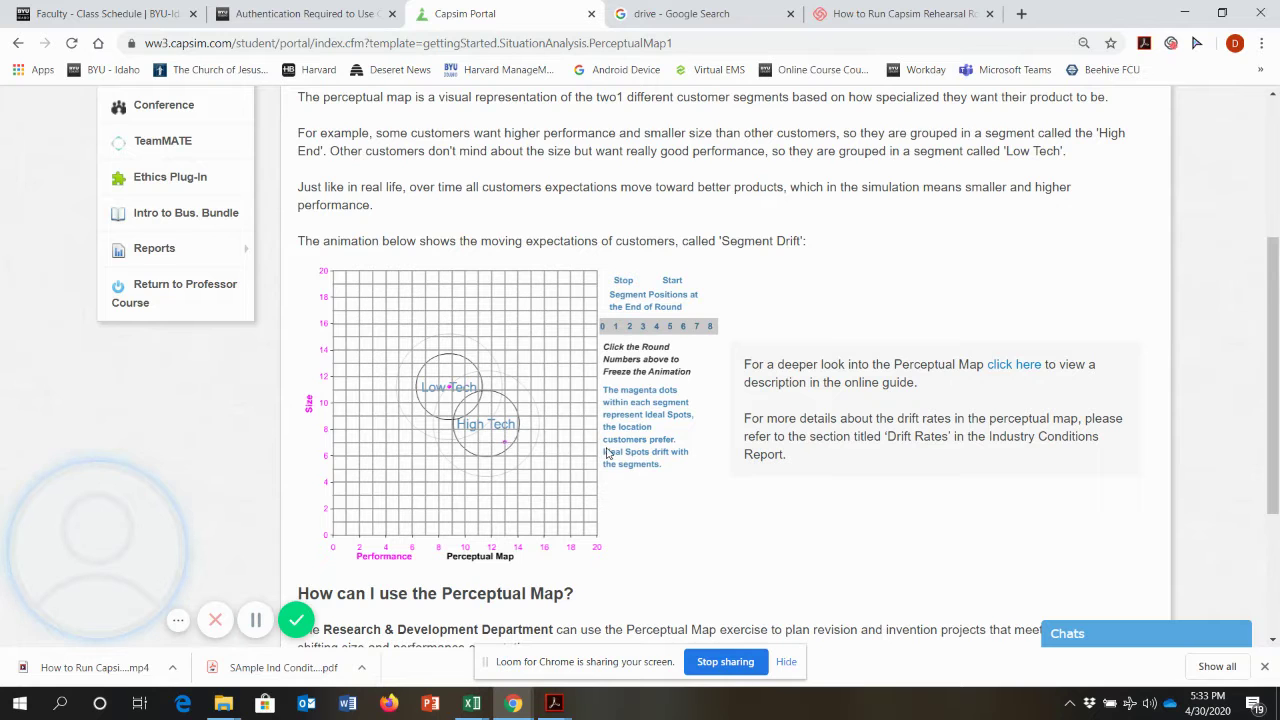
pyautogui.scroll(3, 800, 478)
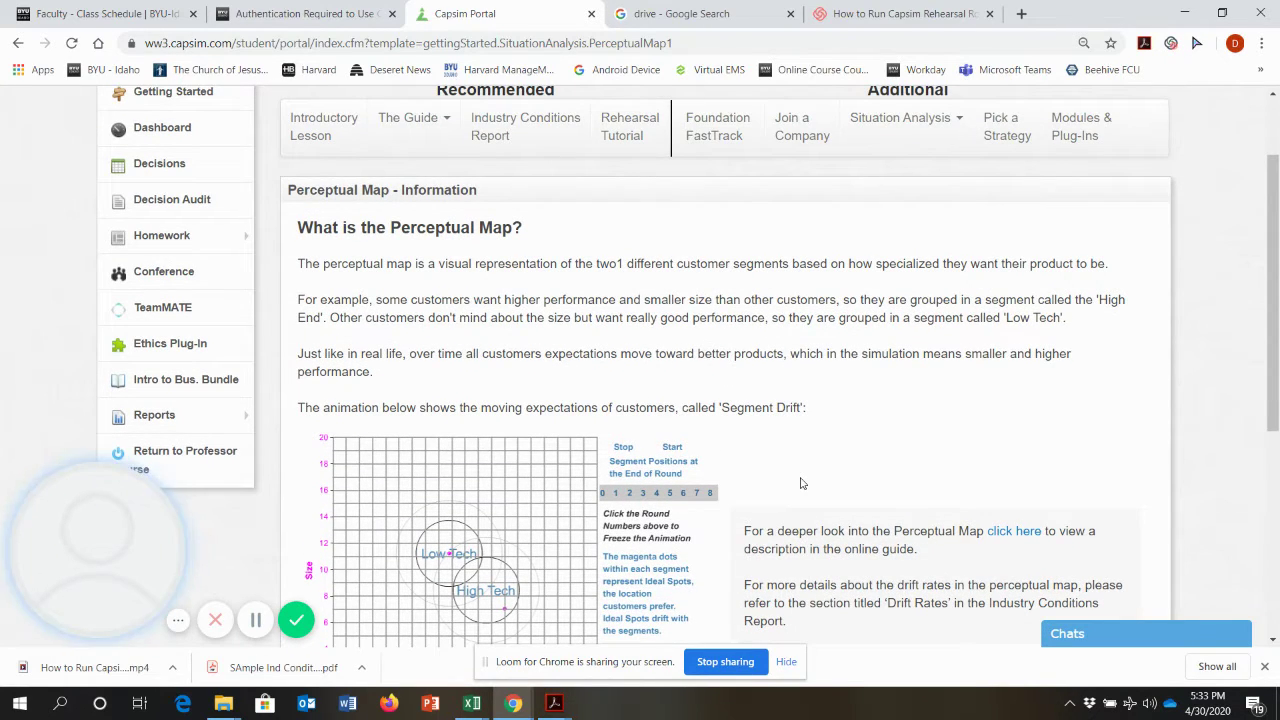
# Open the Industry Conditions Report and view its perceptual map of segment circles and ideal spots
pyautogui.click(497, 130)
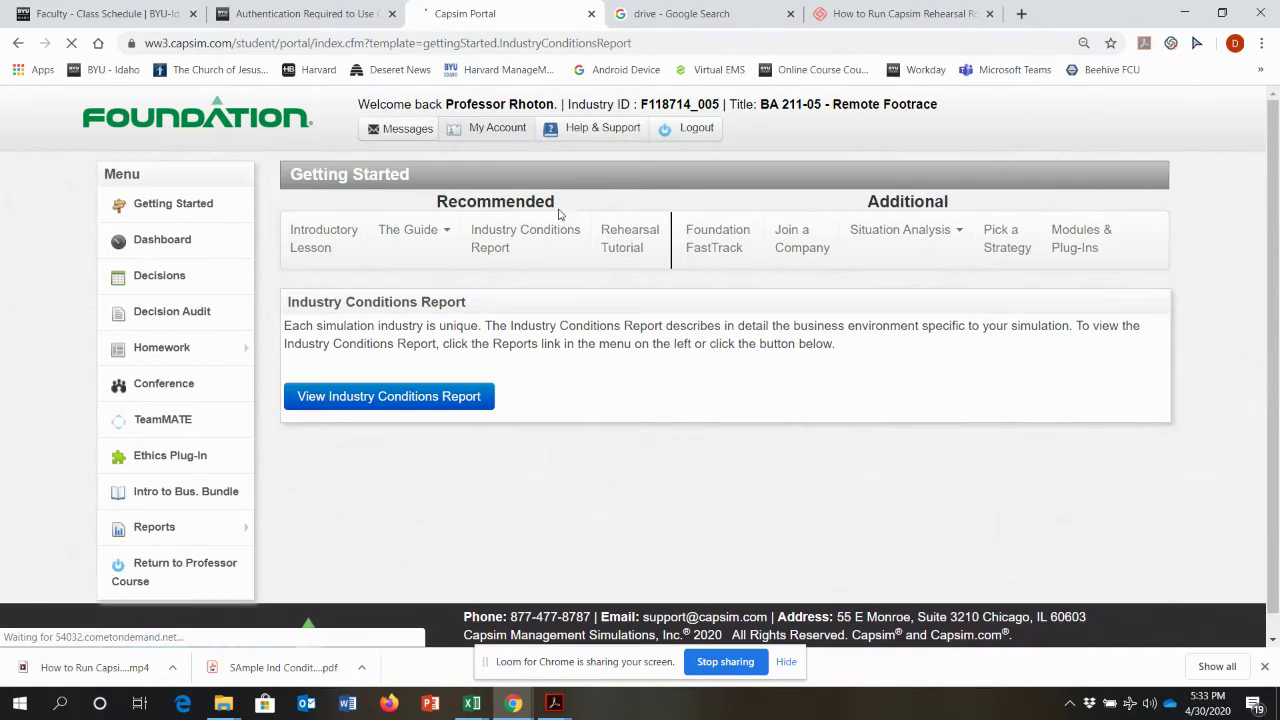
pyautogui.click(438, 397)
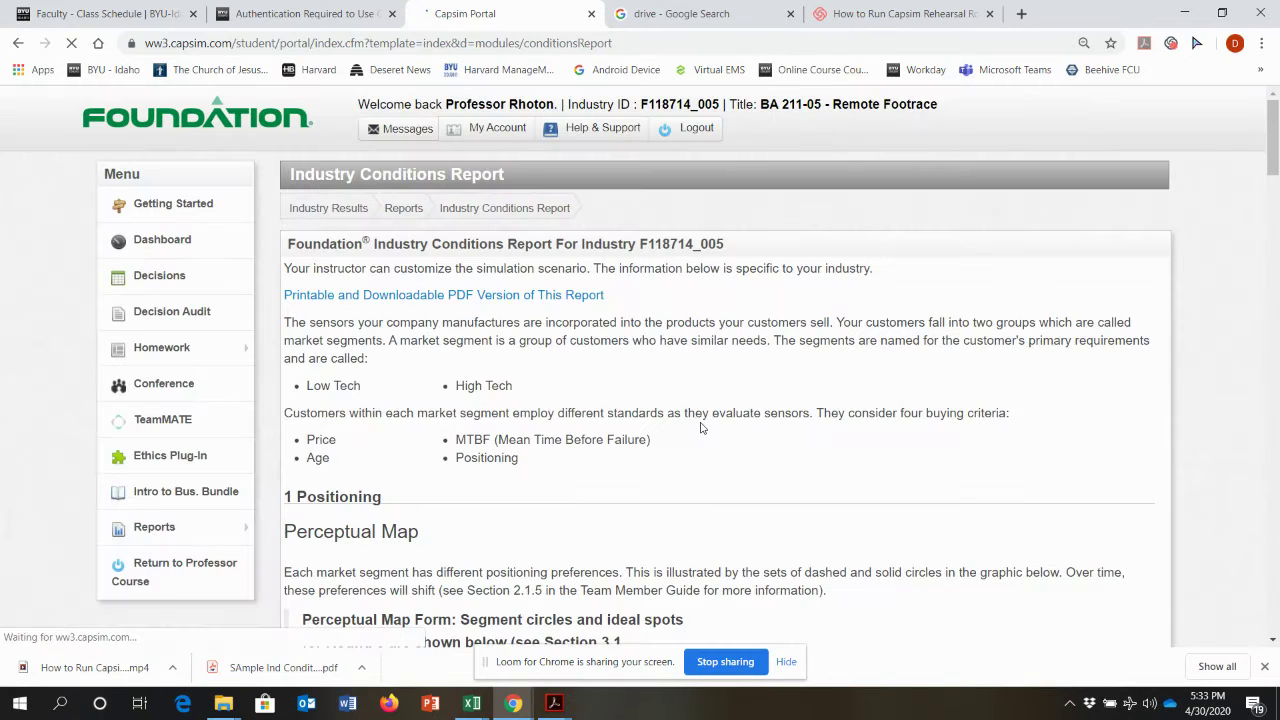
pyautogui.scroll(-1, 705, 415)
pyautogui.scroll(-7, 705, 415)
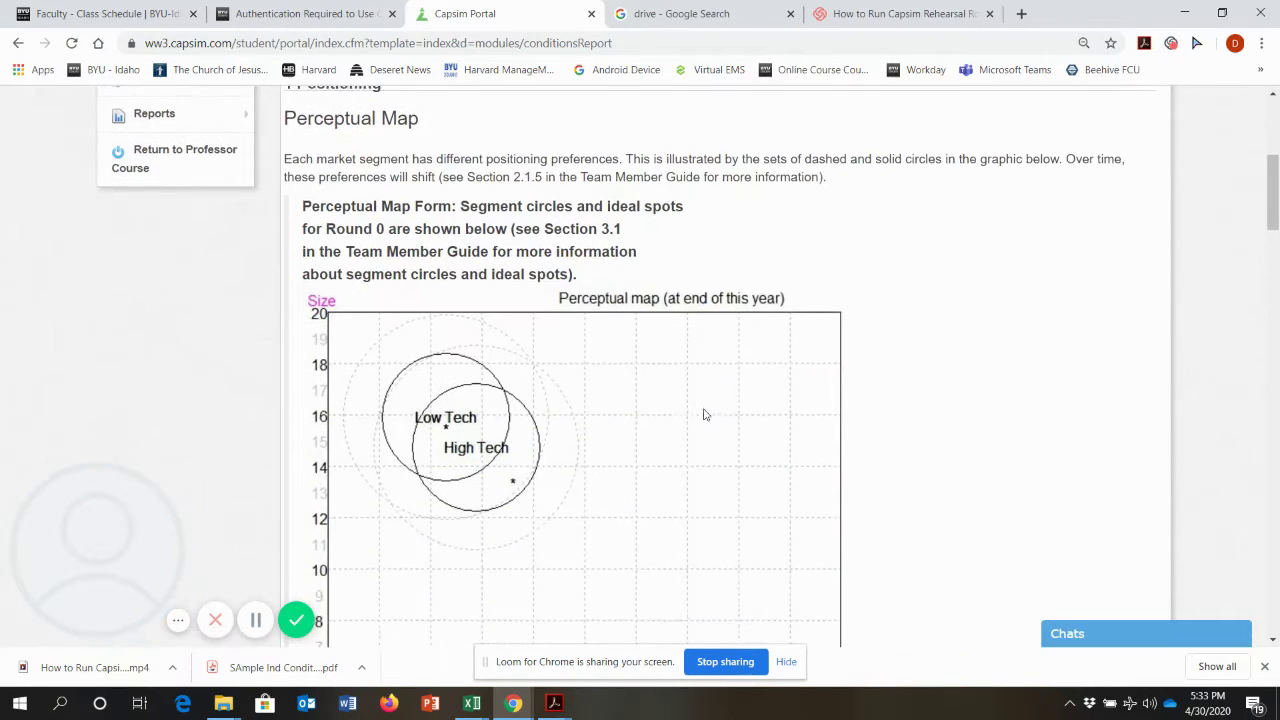
# Examine the report's segment drift rates, the segment centers at the end of each round and the ideal spot offsets
pyautogui.scroll(-6, 705, 415)
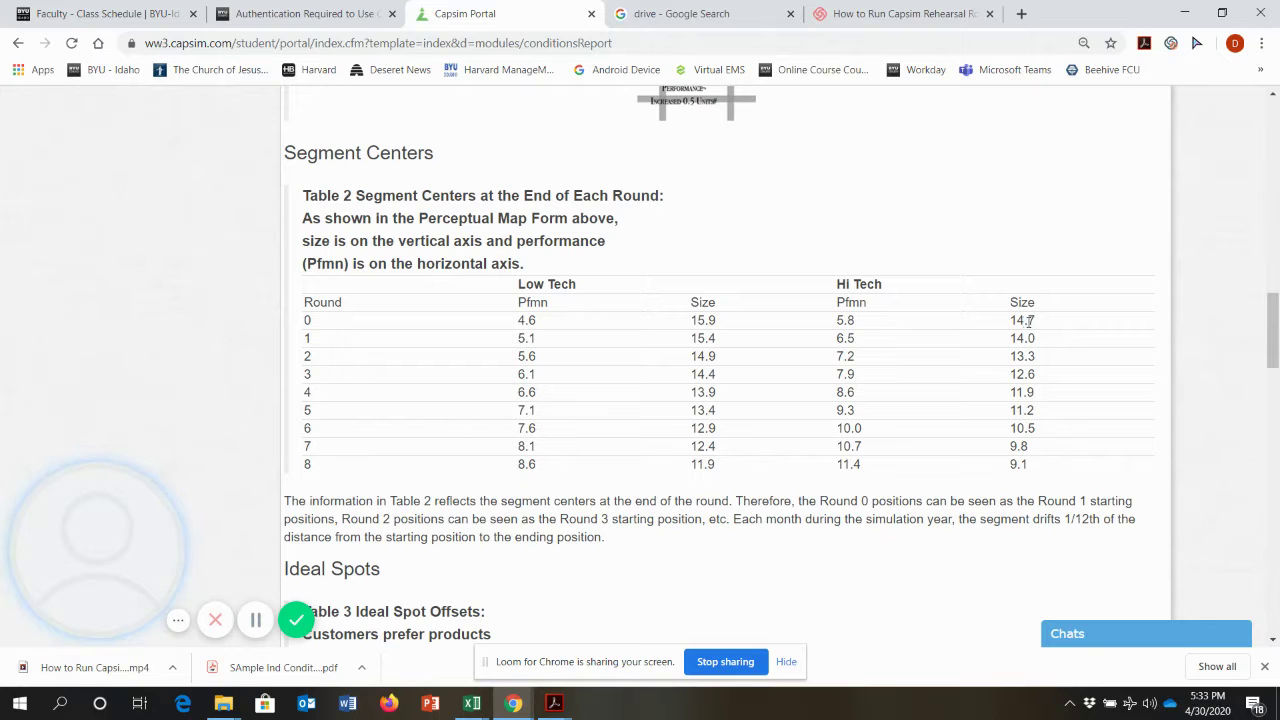
pyautogui.scroll(-2, 903, 360)
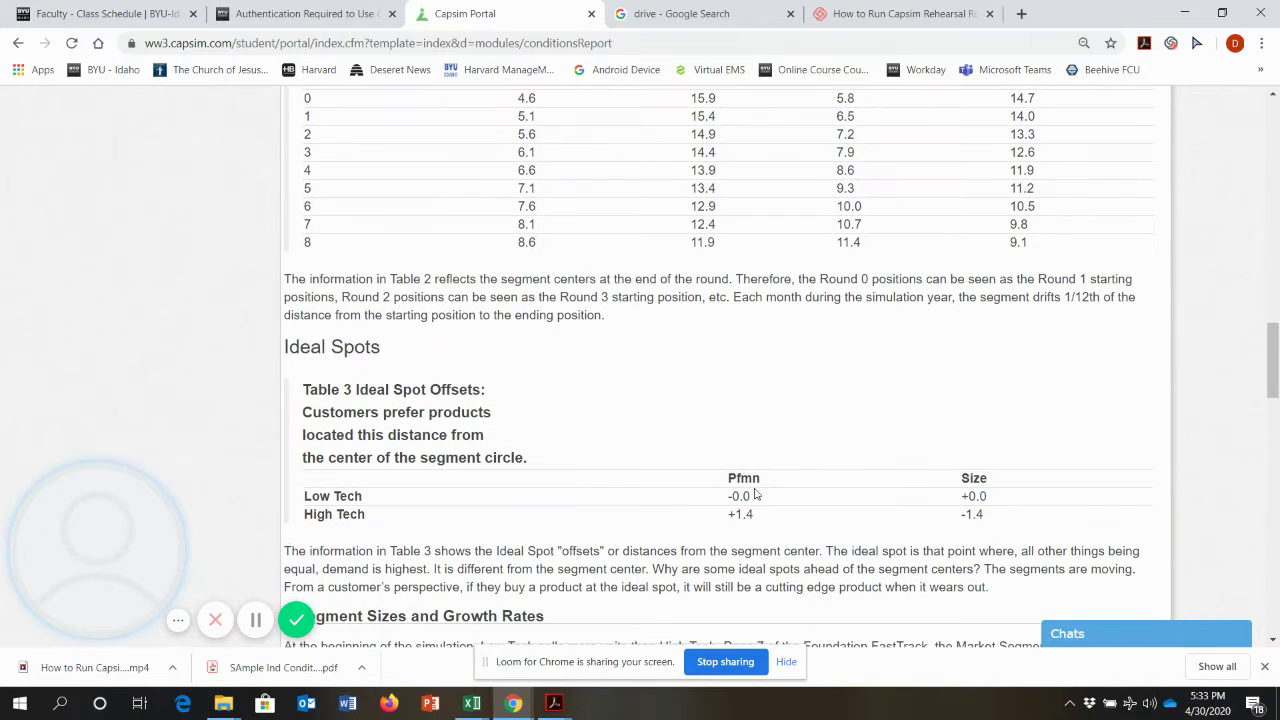
pyautogui.scroll(6, 839, 511)
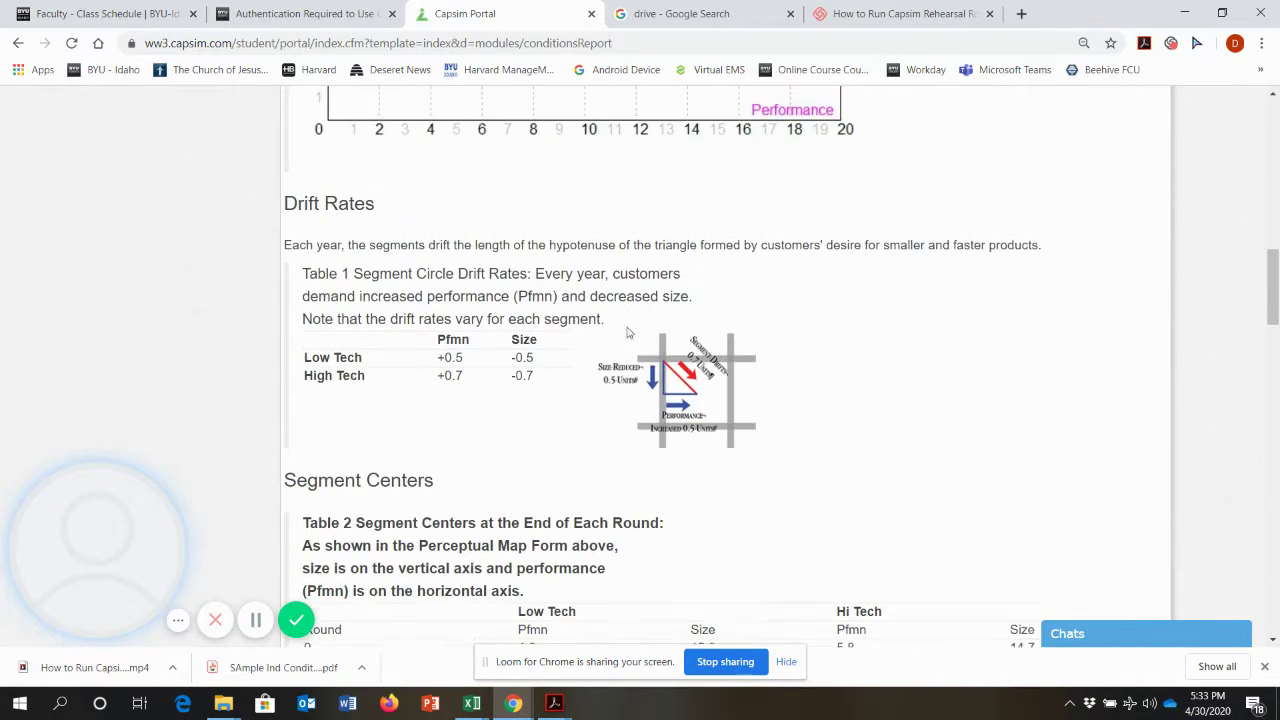
pyautogui.scroll(-1, 701, 383)
pyautogui.scroll(-1, 701, 383)
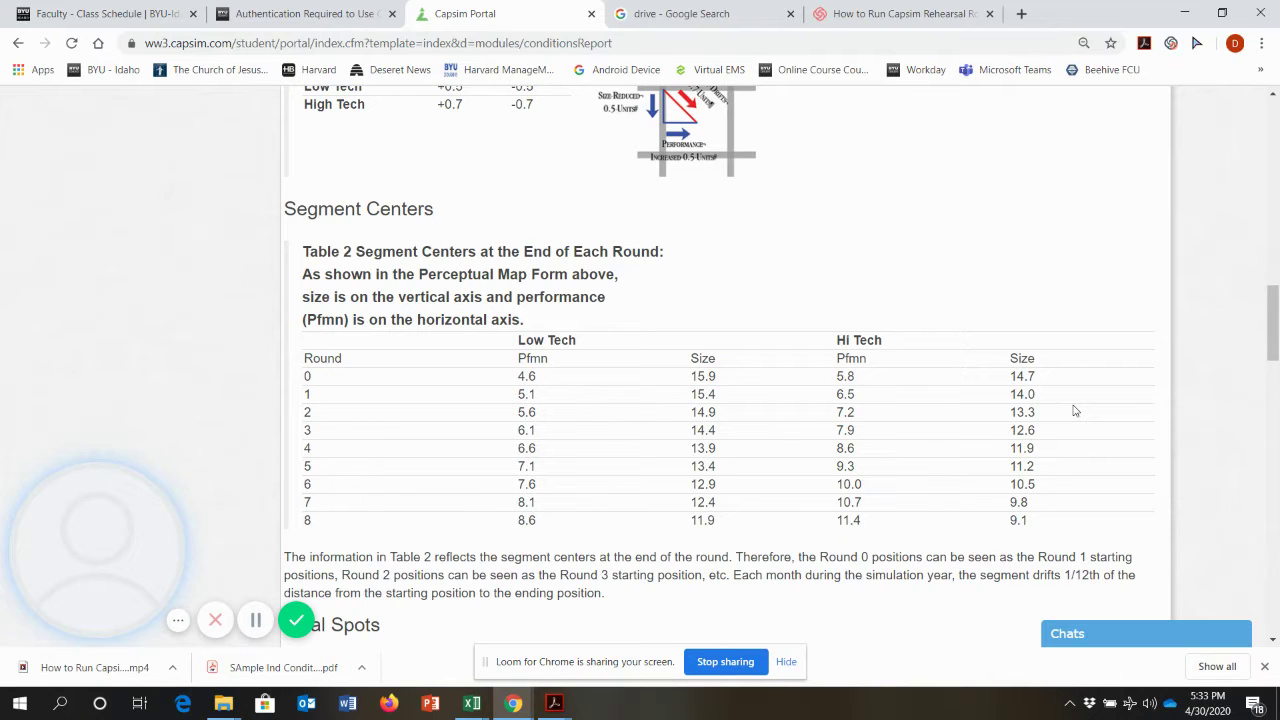
pyautogui.scroll(3, 929, 386)
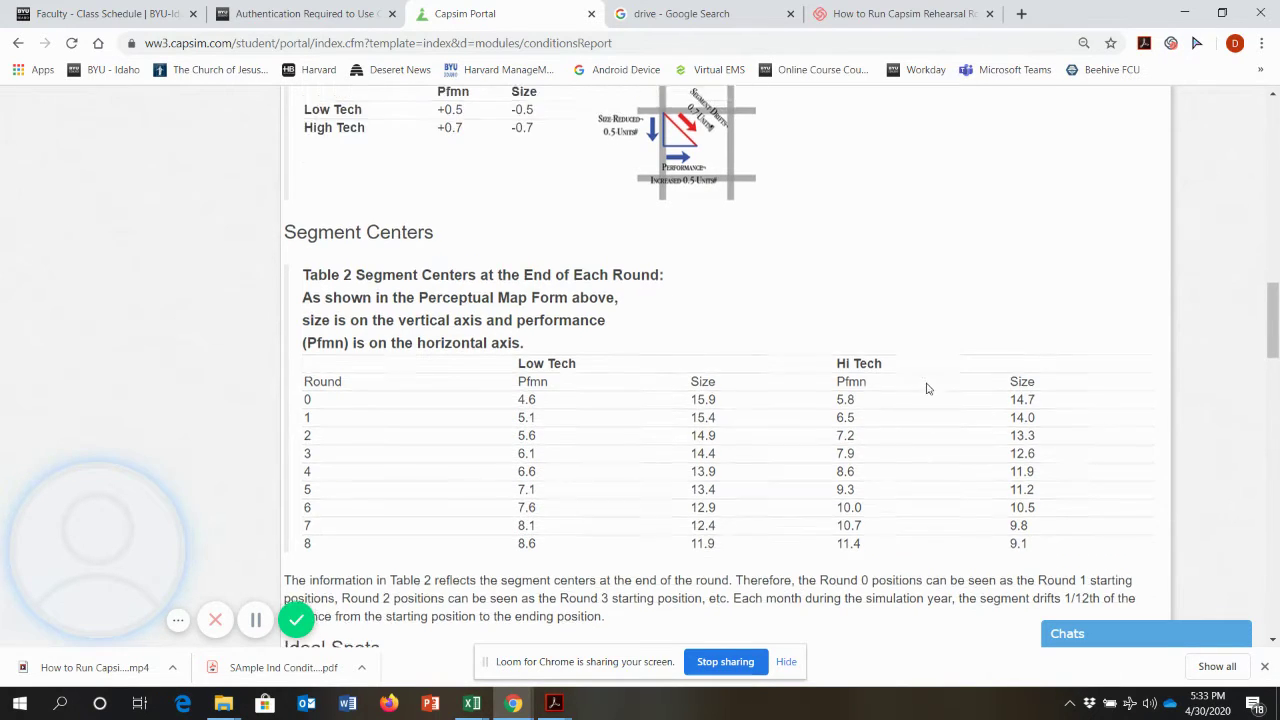
pyautogui.scroll(-5, 543, 360)
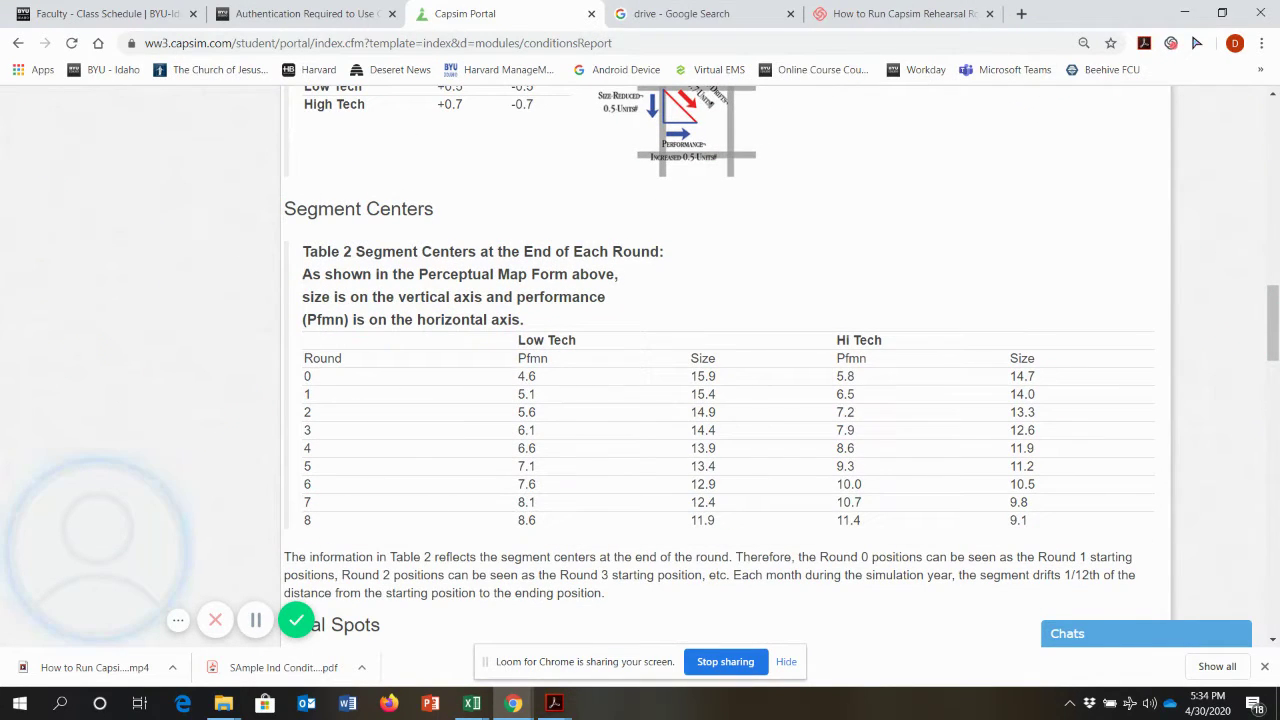
# Switch to SAmple Ind Conditions.pdf in Adobe Acrobat, maximize it and check the segment centers and ideal spot offsets
pyautogui.hotkey('alt', 'Tab')
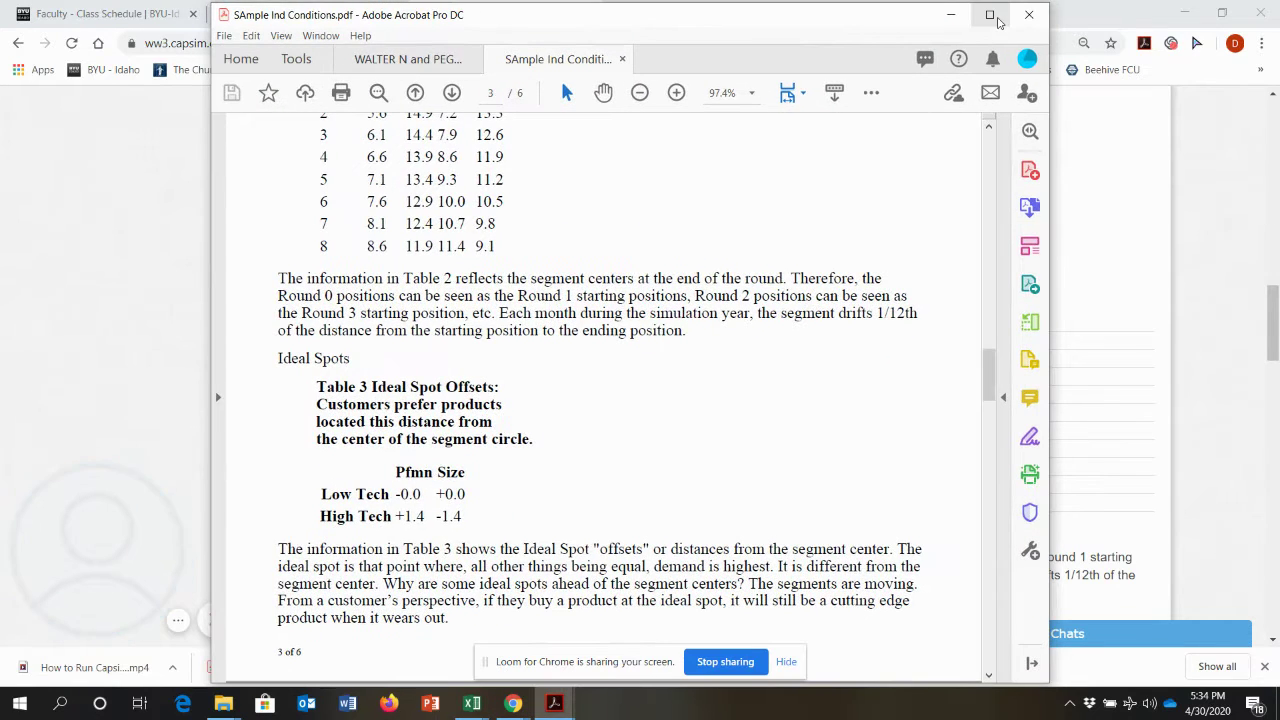
pyautogui.click(996, 20)
pyautogui.scroll(5, 569, 343)
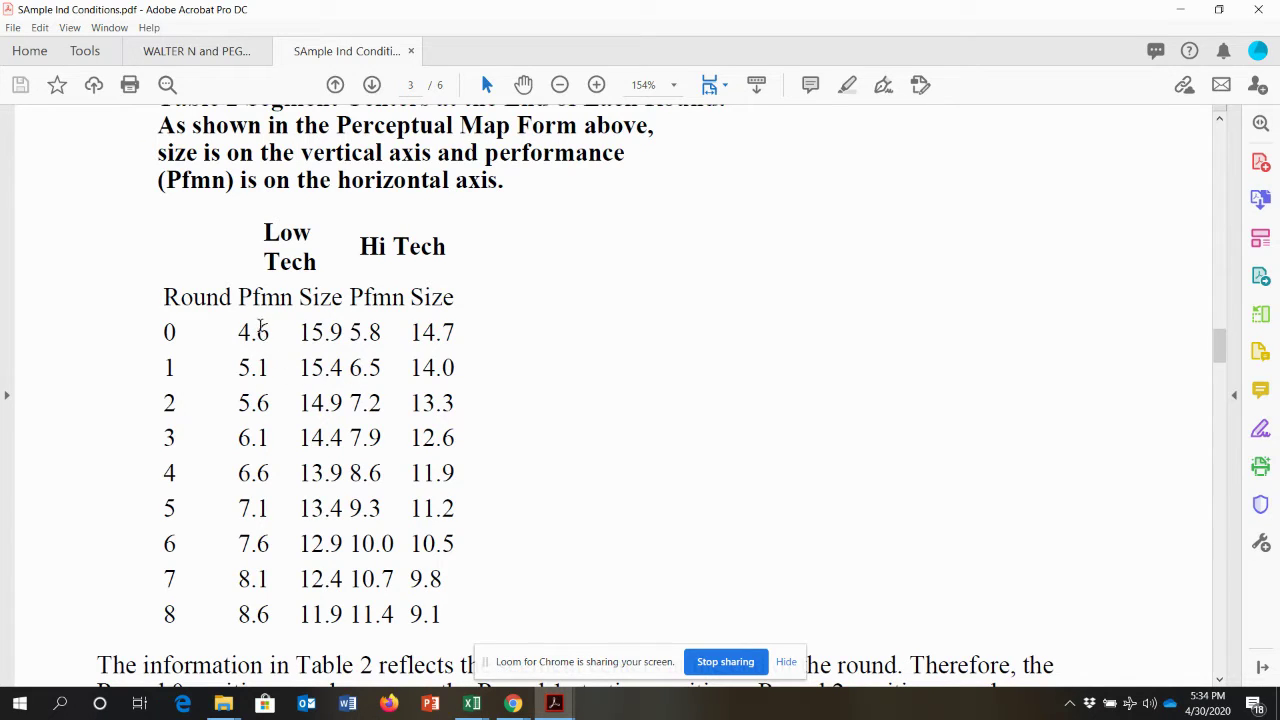
pyautogui.scroll(-10, 534, 414)
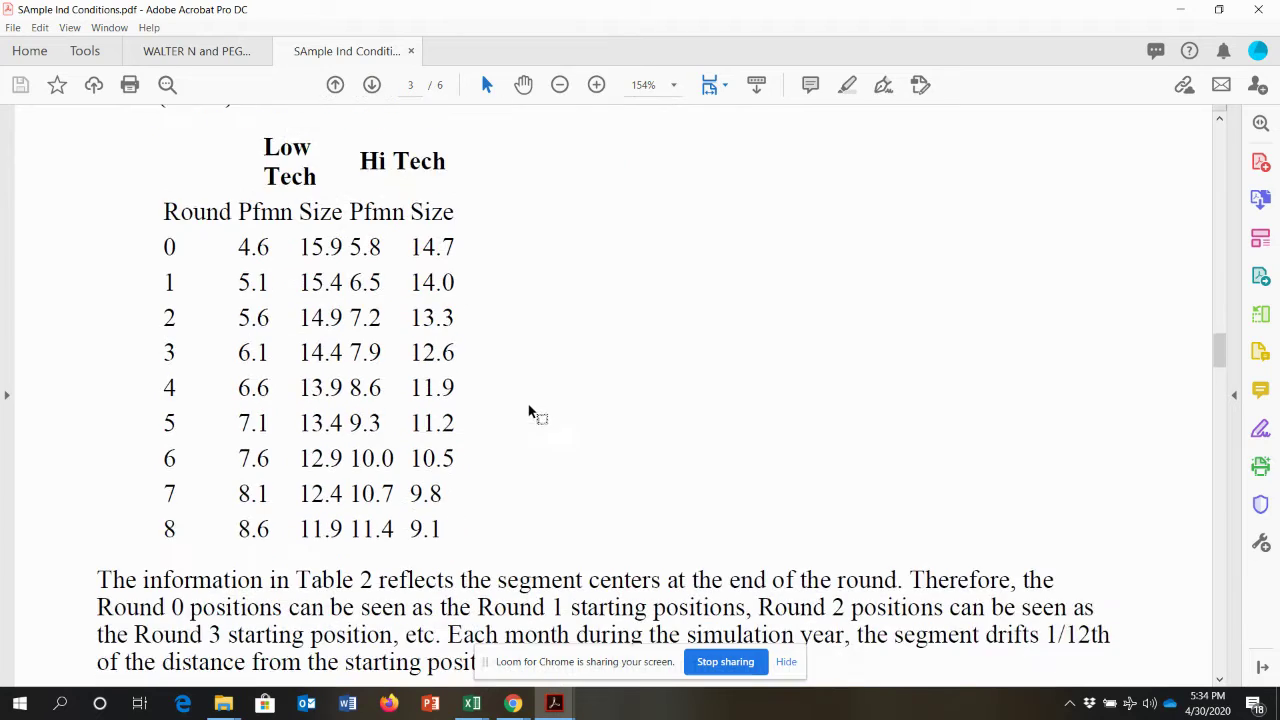
pyautogui.scroll(-1, 506, 357)
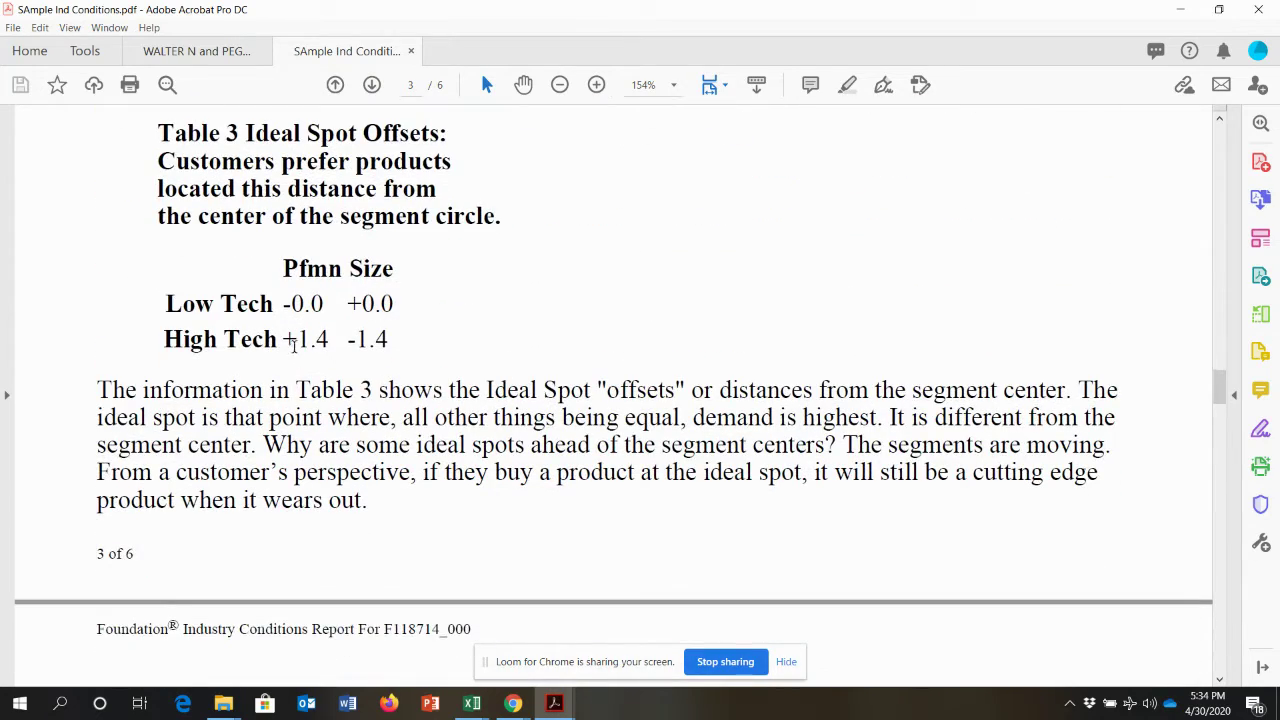
# Review the segment growth rates and the Low Tech and High Tech buying criteria in the PDF
pyautogui.scroll(-5, 386, 346)
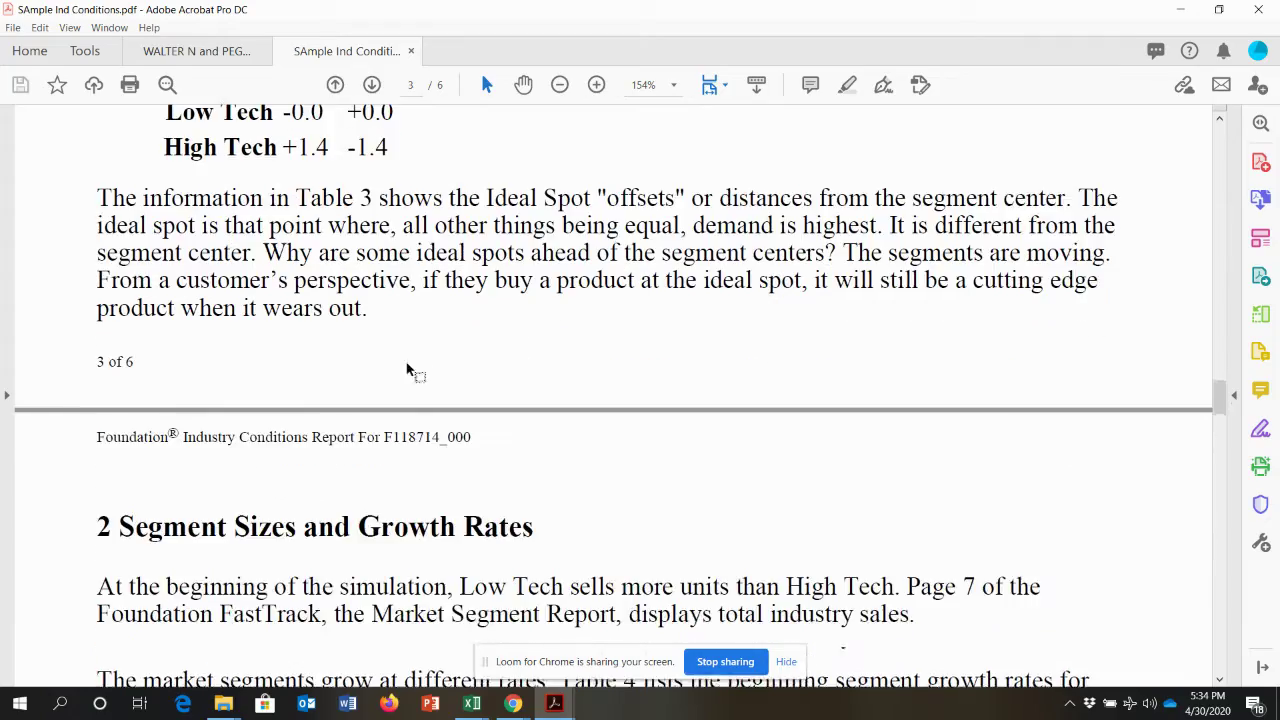
pyautogui.scroll(-12, 444, 368)
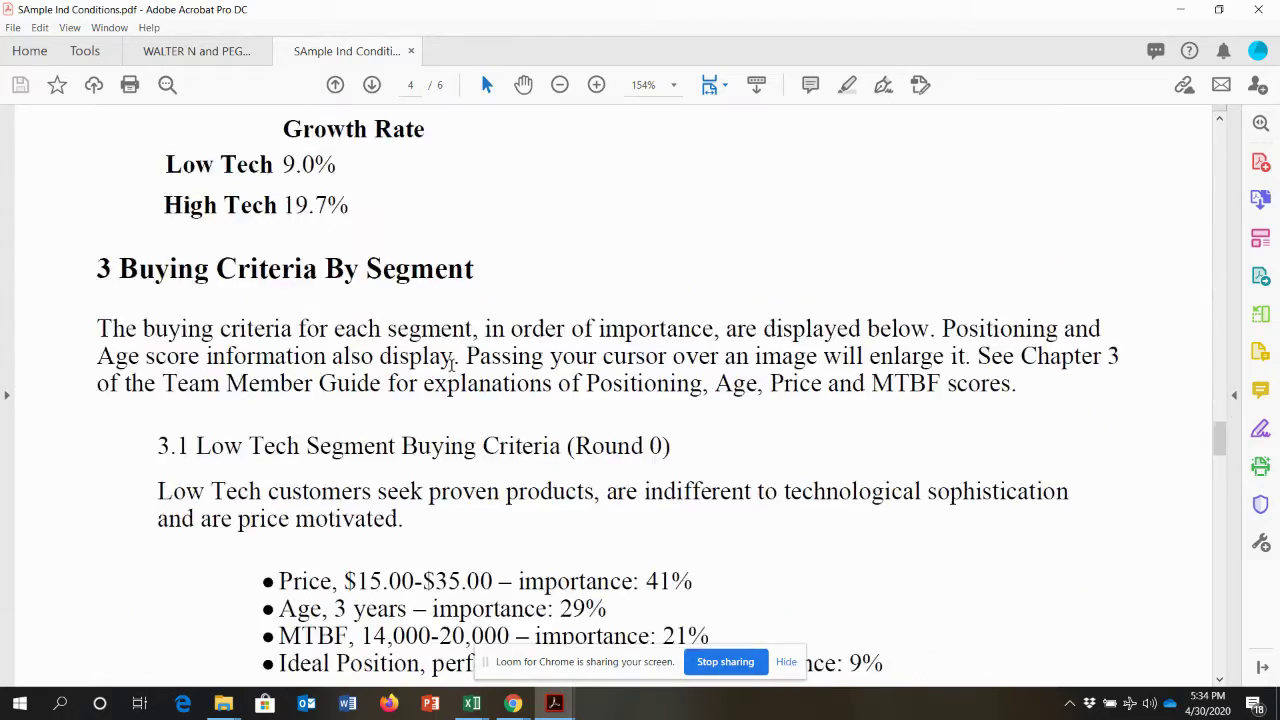
pyautogui.scroll(-15, 443, 381)
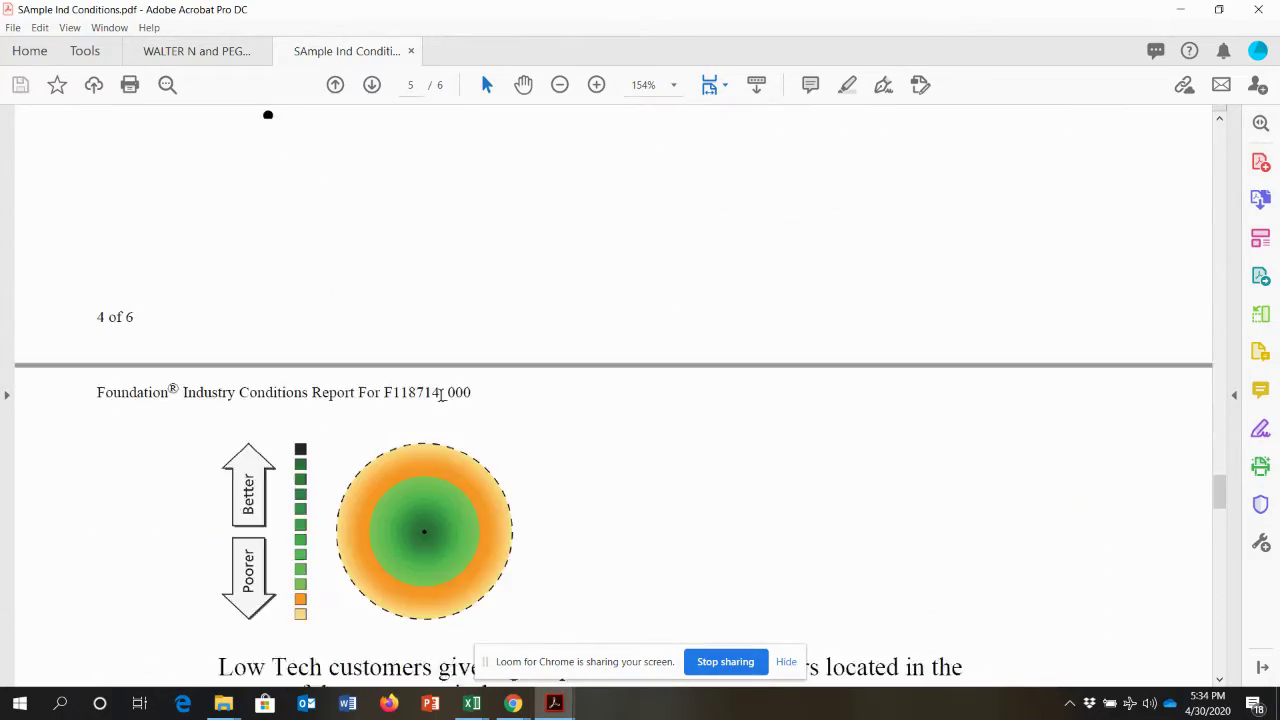
pyautogui.scroll(-8, 440, 411)
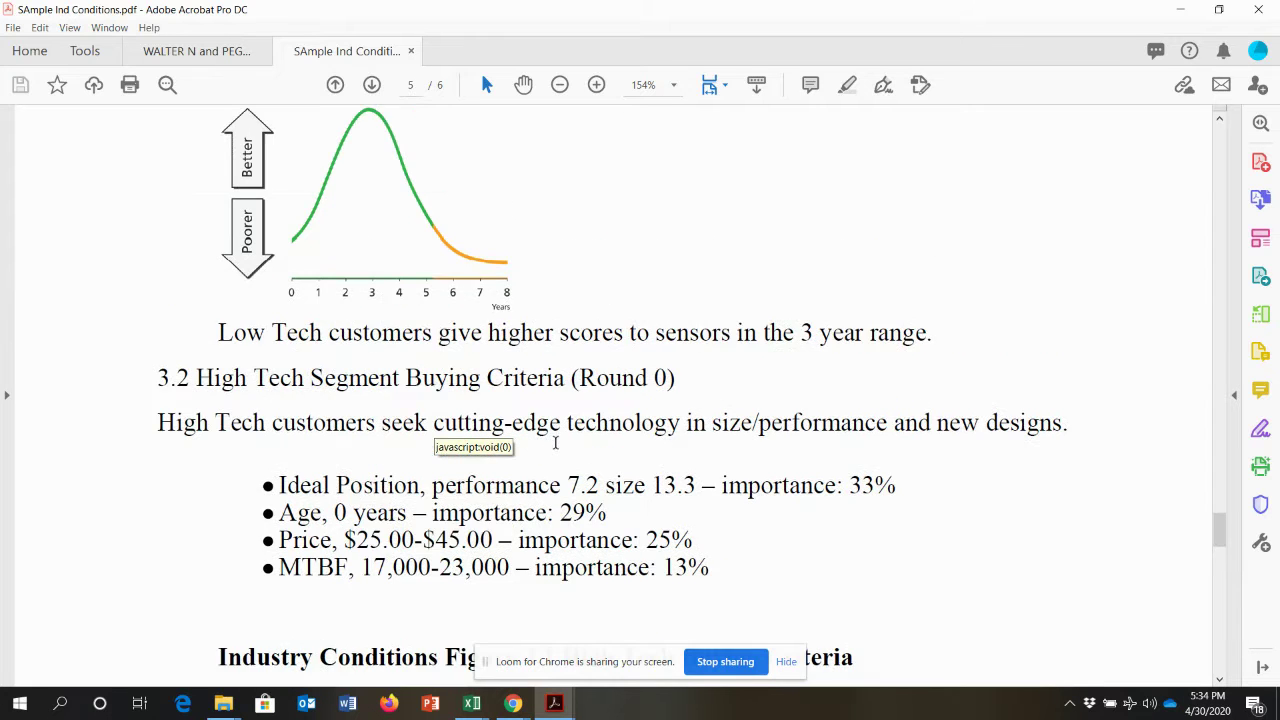
pyautogui.scroll(3, 535, 455)
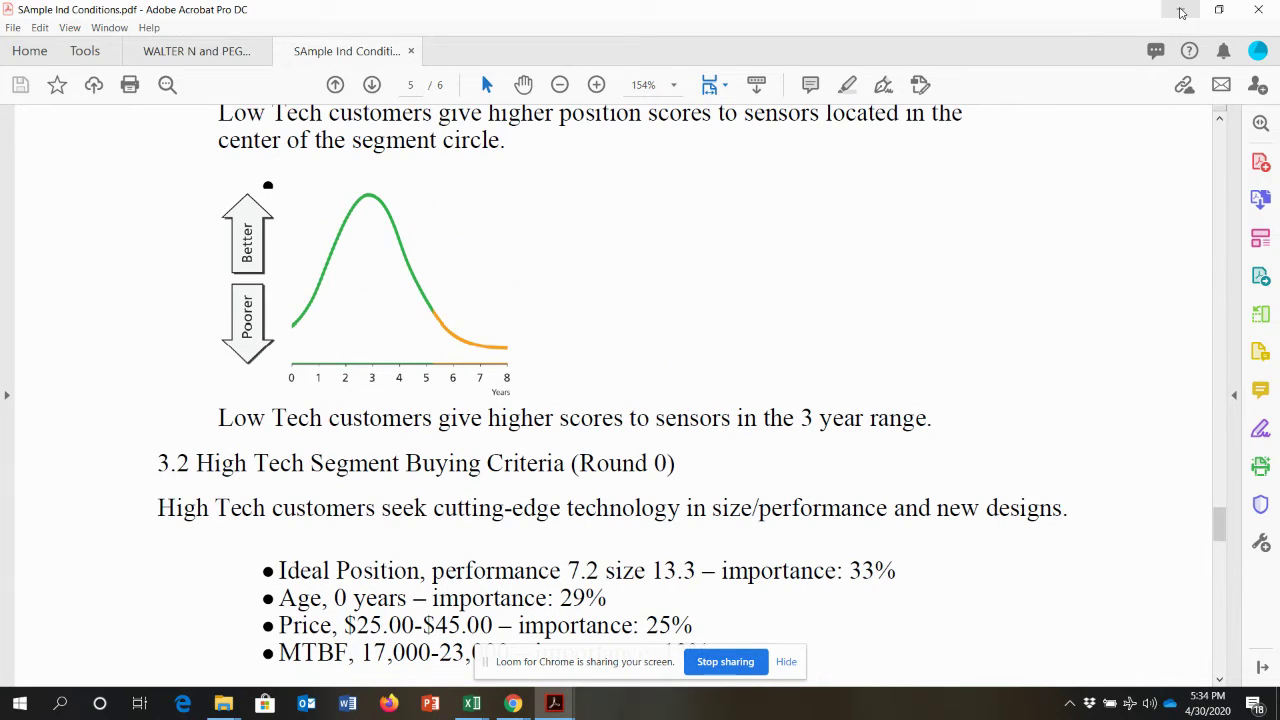
# Switch back to the Capsim portal in Chrome and launch the web decision spreadsheet, continuing the saved draft decisions
pyautogui.click(1180, 12)
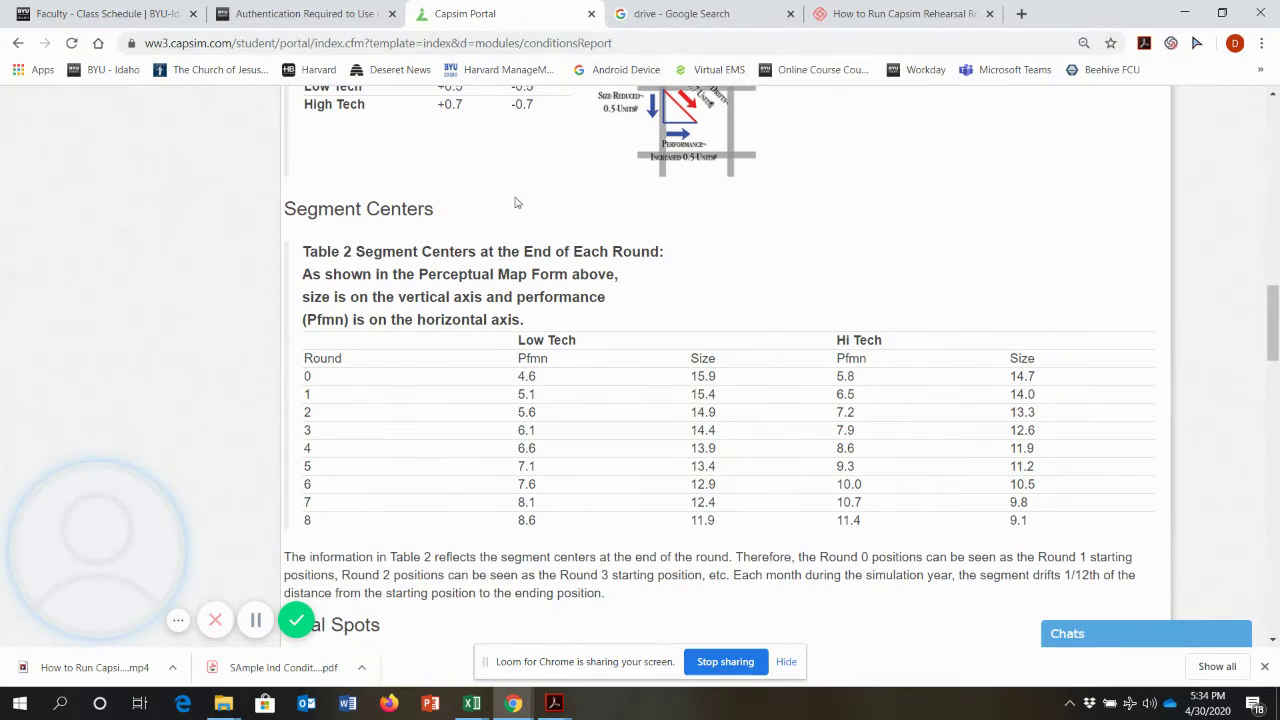
pyautogui.scroll(3, 515, 203)
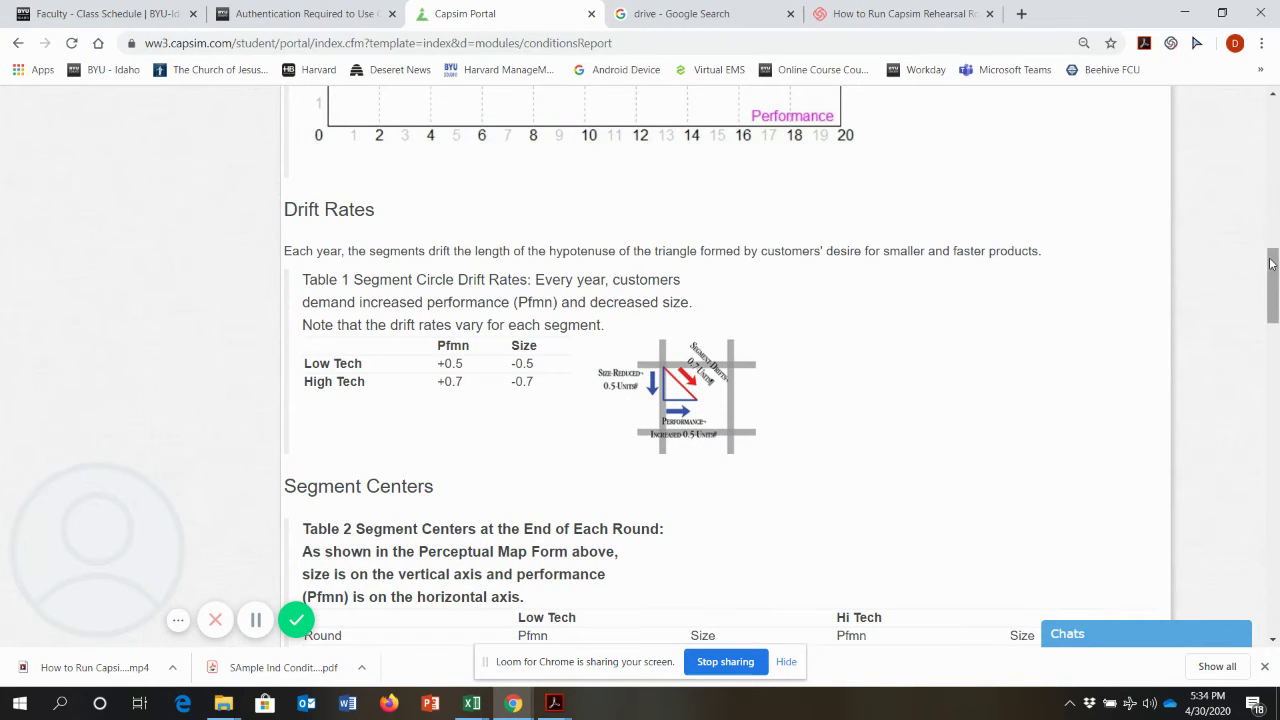
pyautogui.moveTo(1272, 285); pyautogui.dragTo(1272, 135)
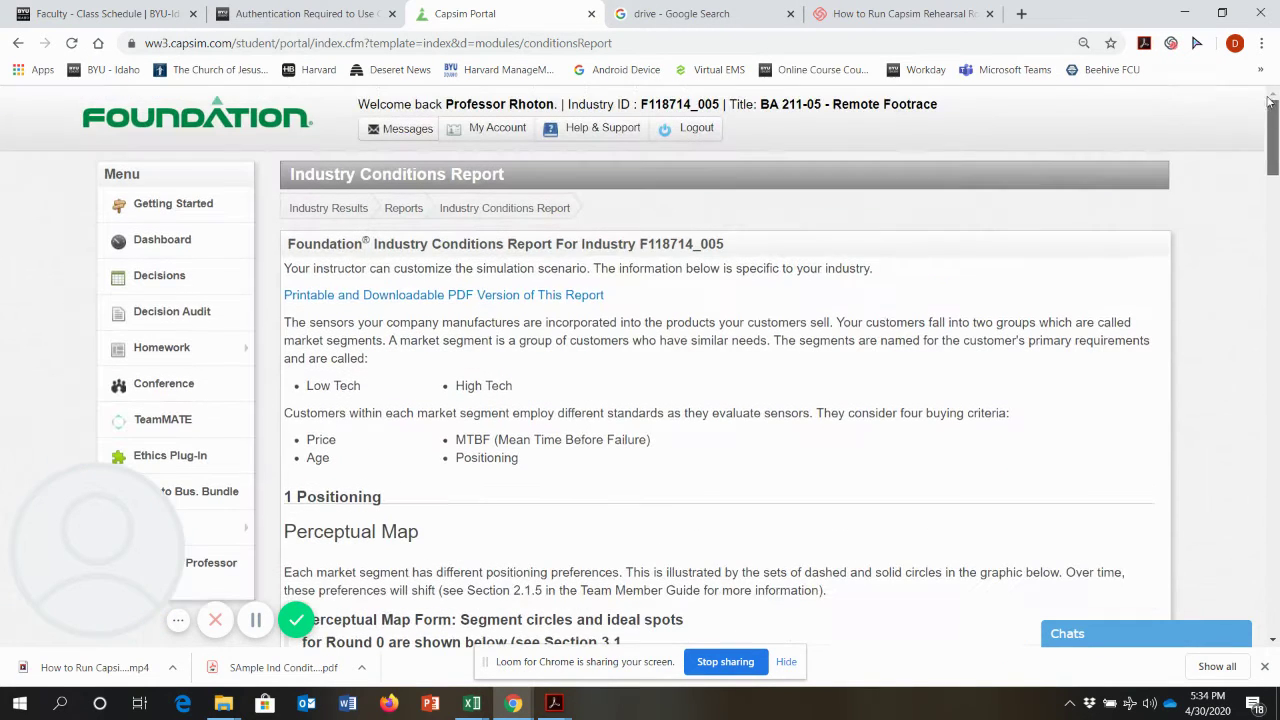
pyautogui.click(158, 276)
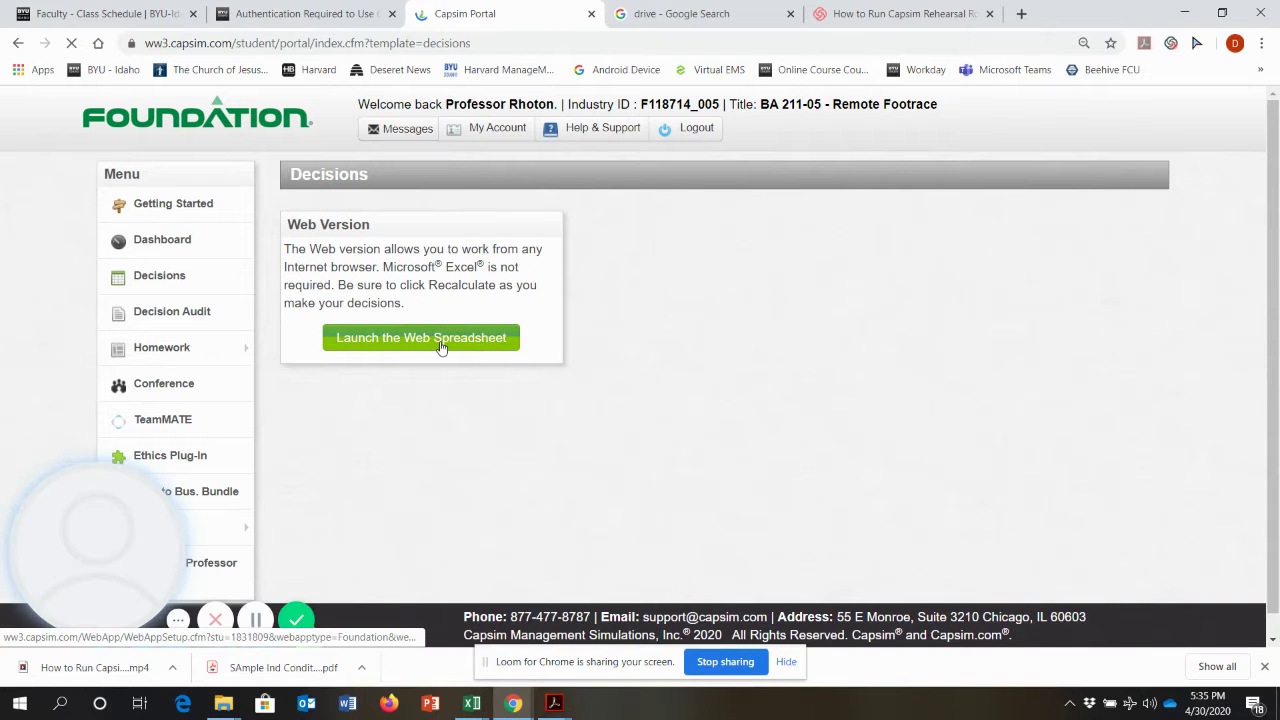
pyautogui.click(437, 338)
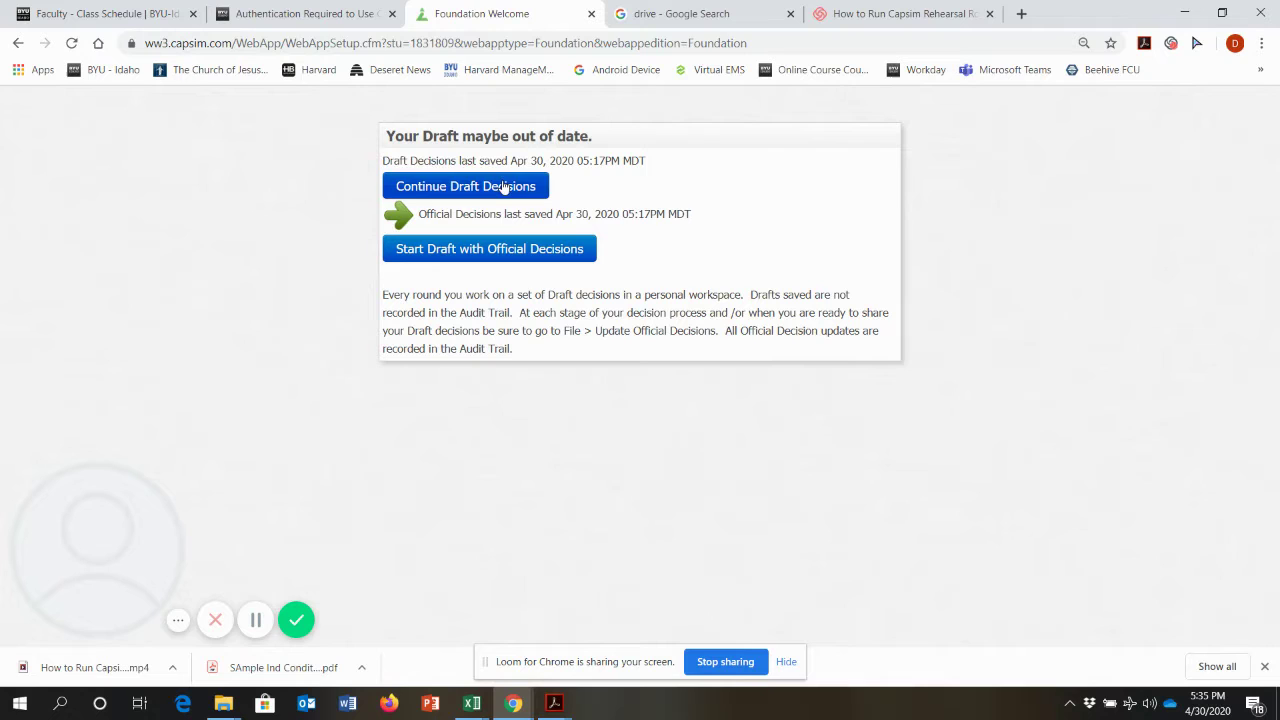
pyautogui.click(505, 189)
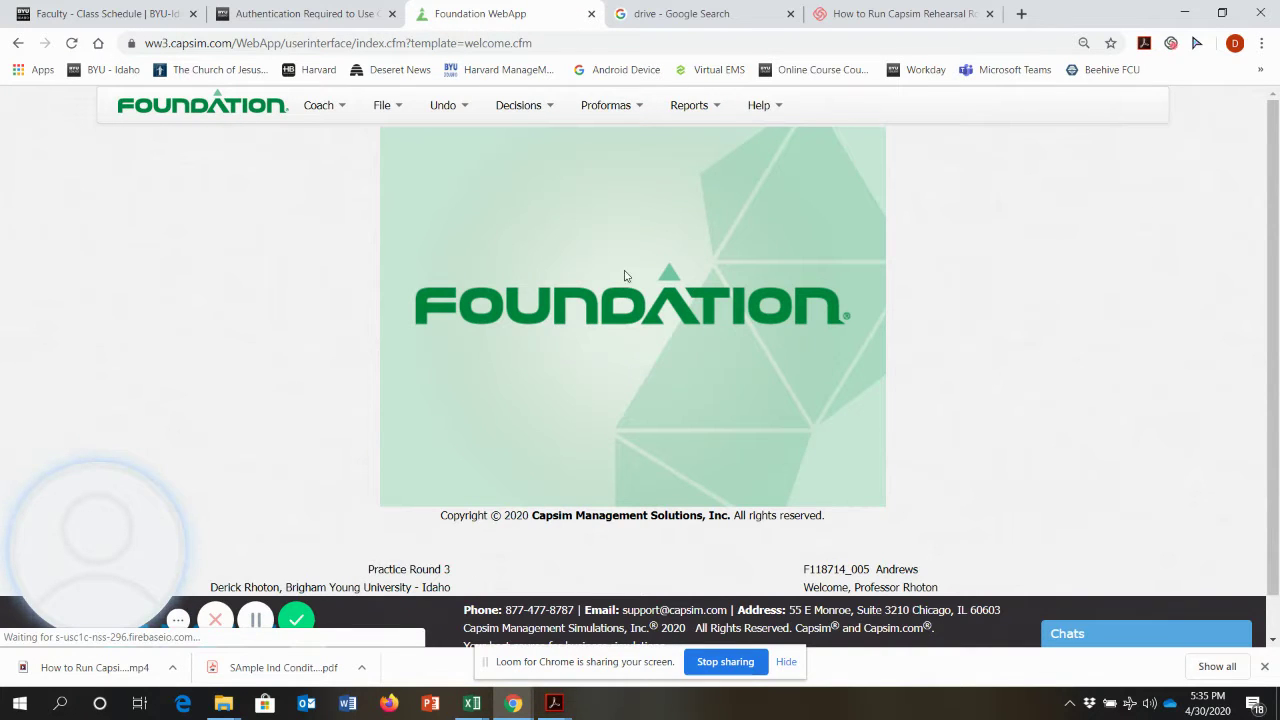
# Open the R&D decisions and name a new product A-1 in the first empty row below Apple
pyautogui.click(518, 106)
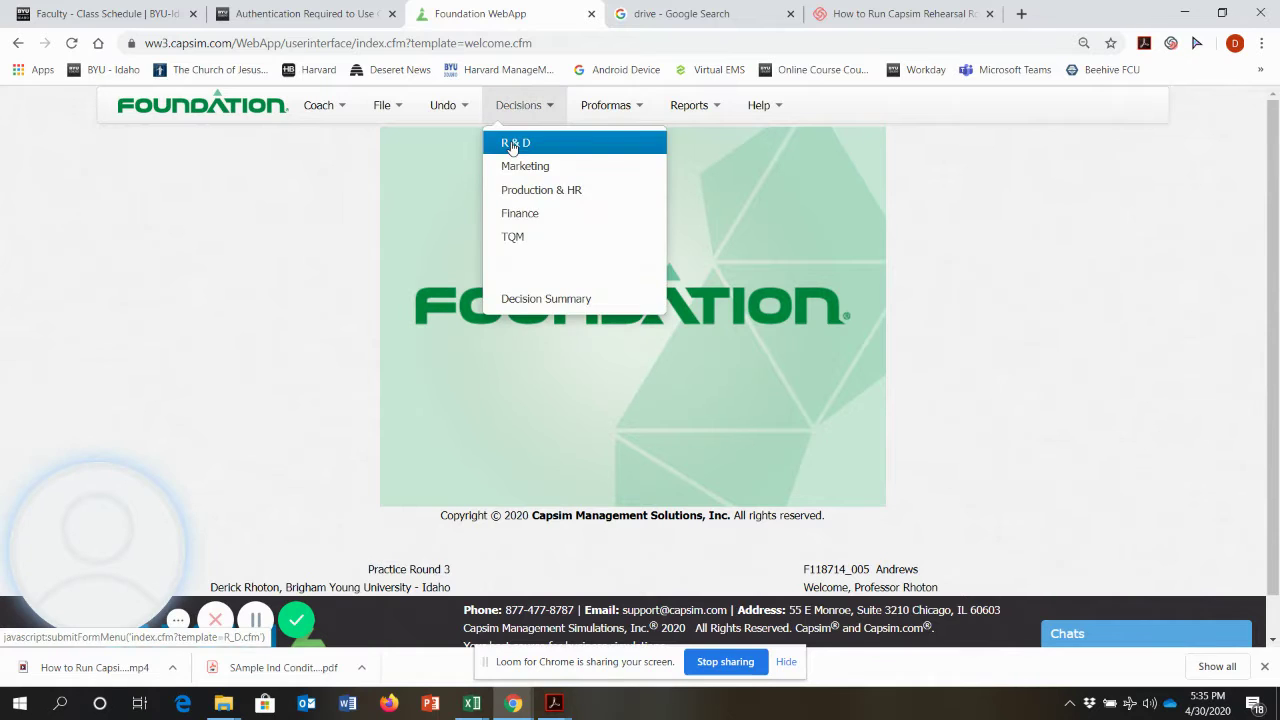
pyautogui.click(513, 146)
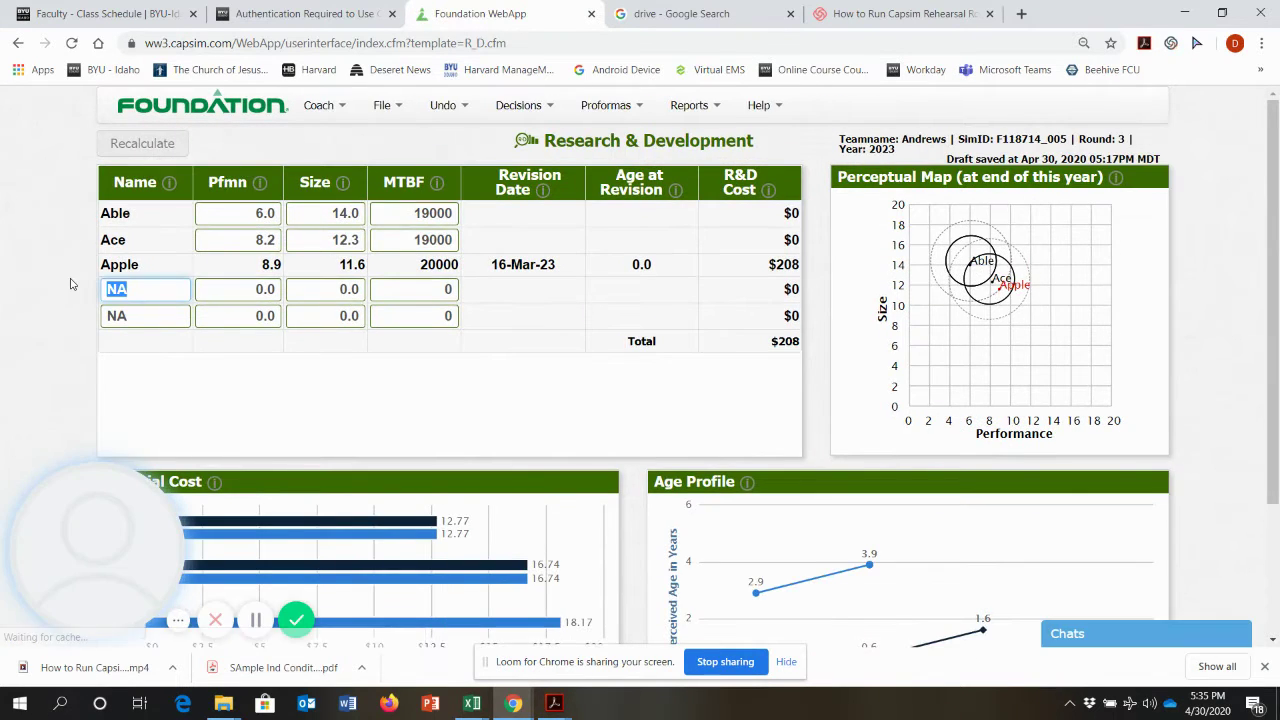
pyautogui.write('A-1')
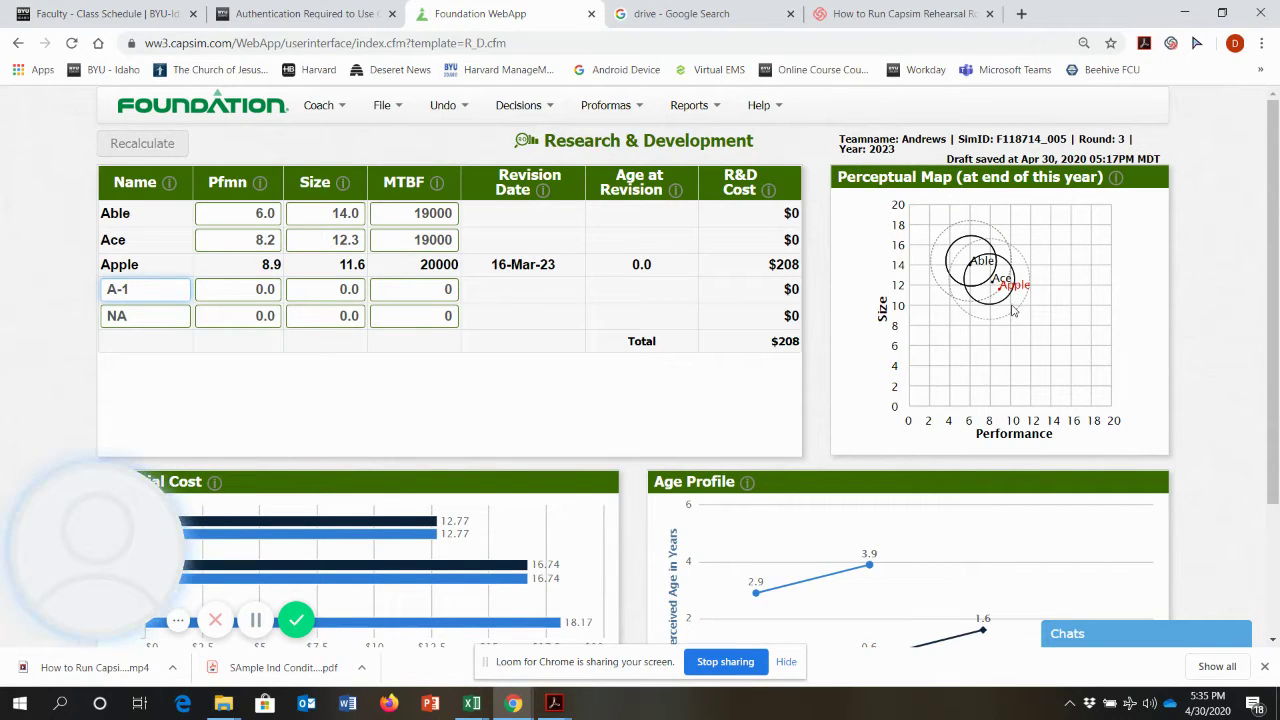
# Set A-1's performance to 10.0, size to 10.0 and MTBF to 21000, and recalculate the R&D decisions
pyautogui.click(276, 289)
pyautogui.write('10.0')
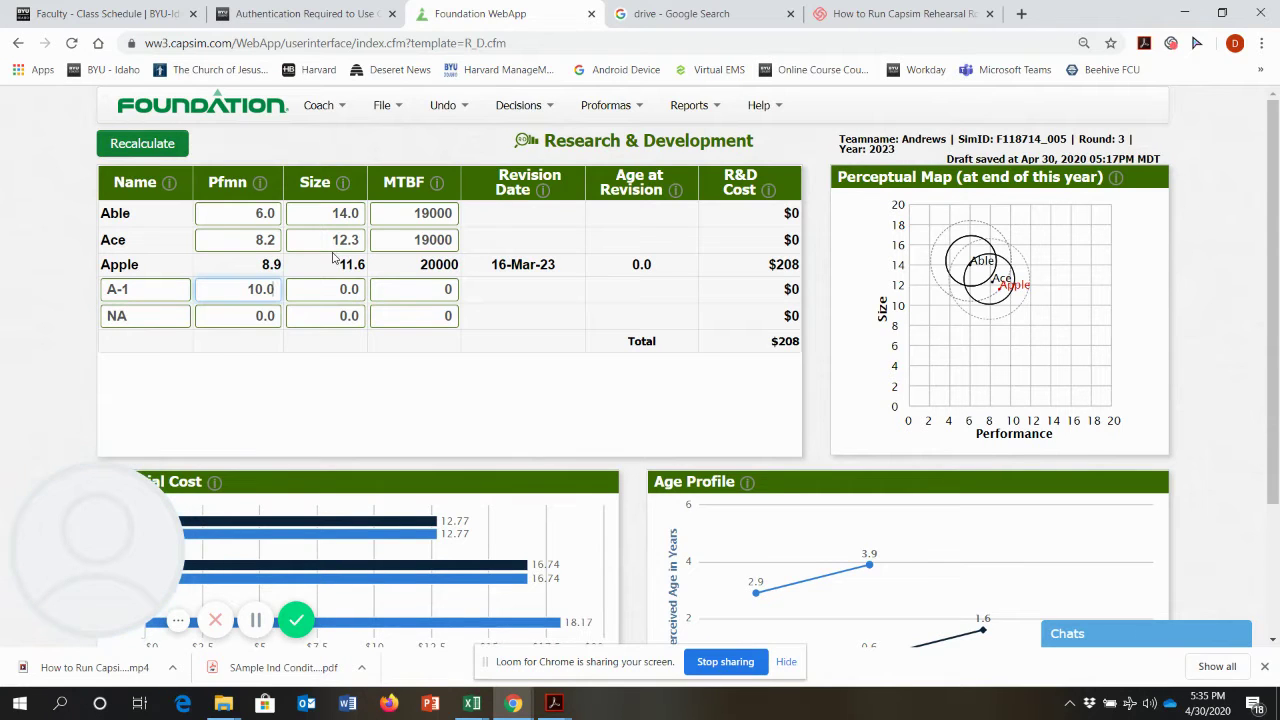
pyautogui.press('Tab')
pyautogui.write('10.0')
pyautogui.press('Tab')
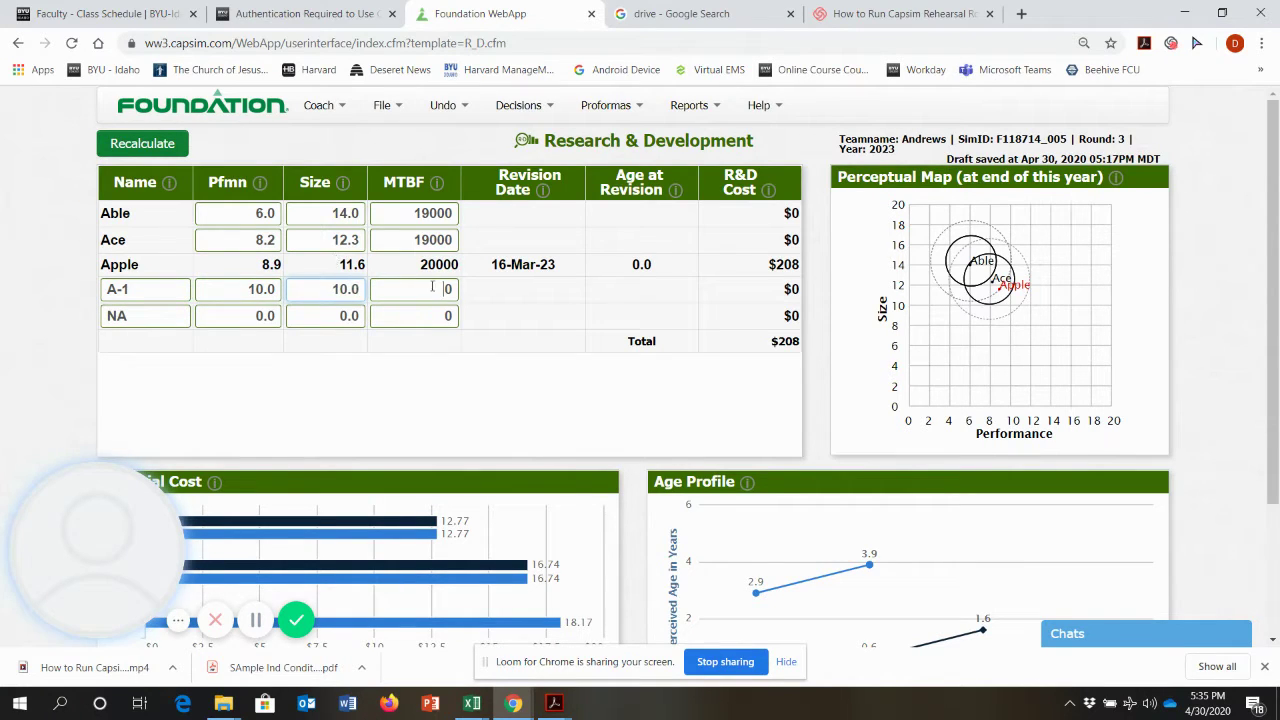
pyautogui.write('21000')
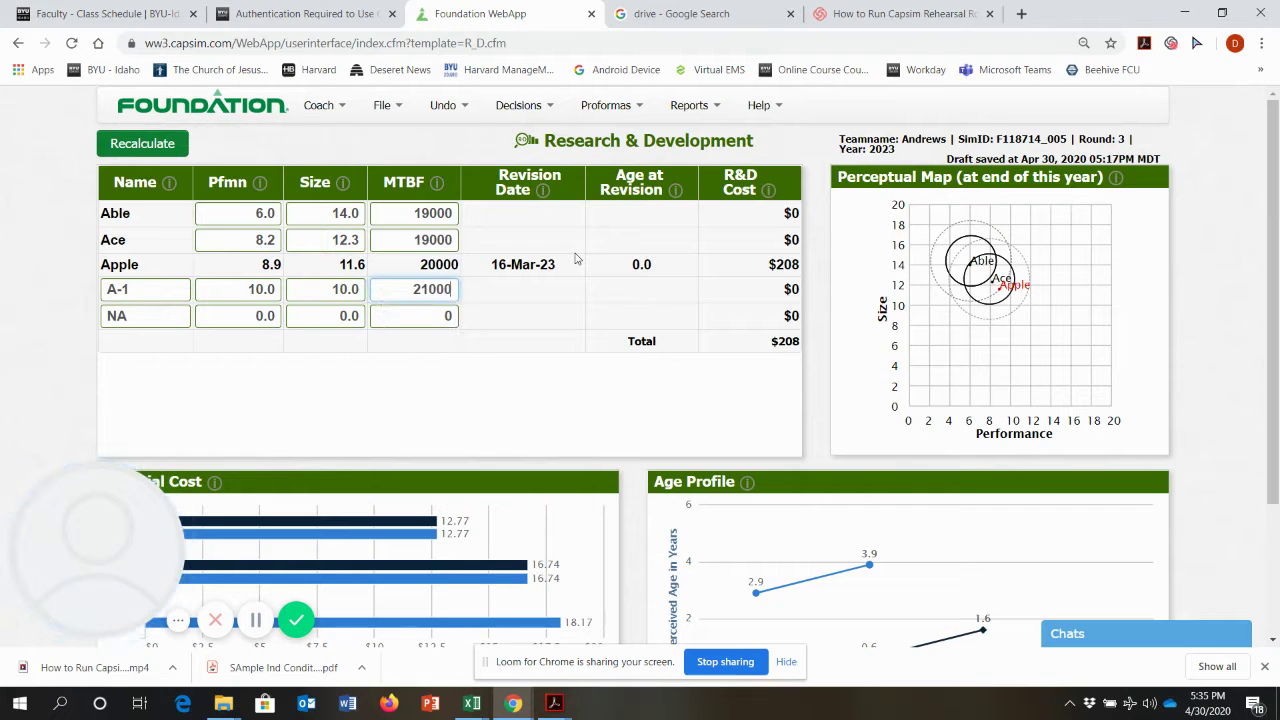
pyautogui.click(145, 143)
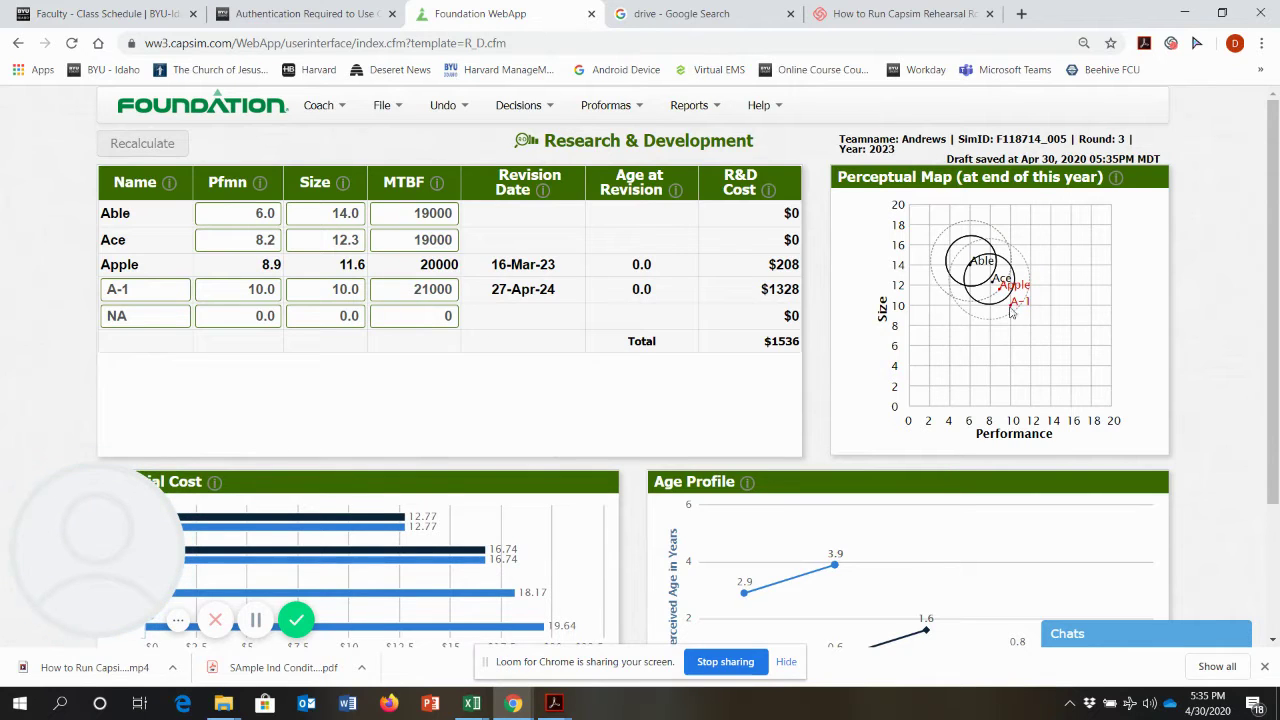
# Open the High Tech Segment report, review its buying criteria and the top Low Tech products, and return to the R&D decisions
pyautogui.click(689, 105)
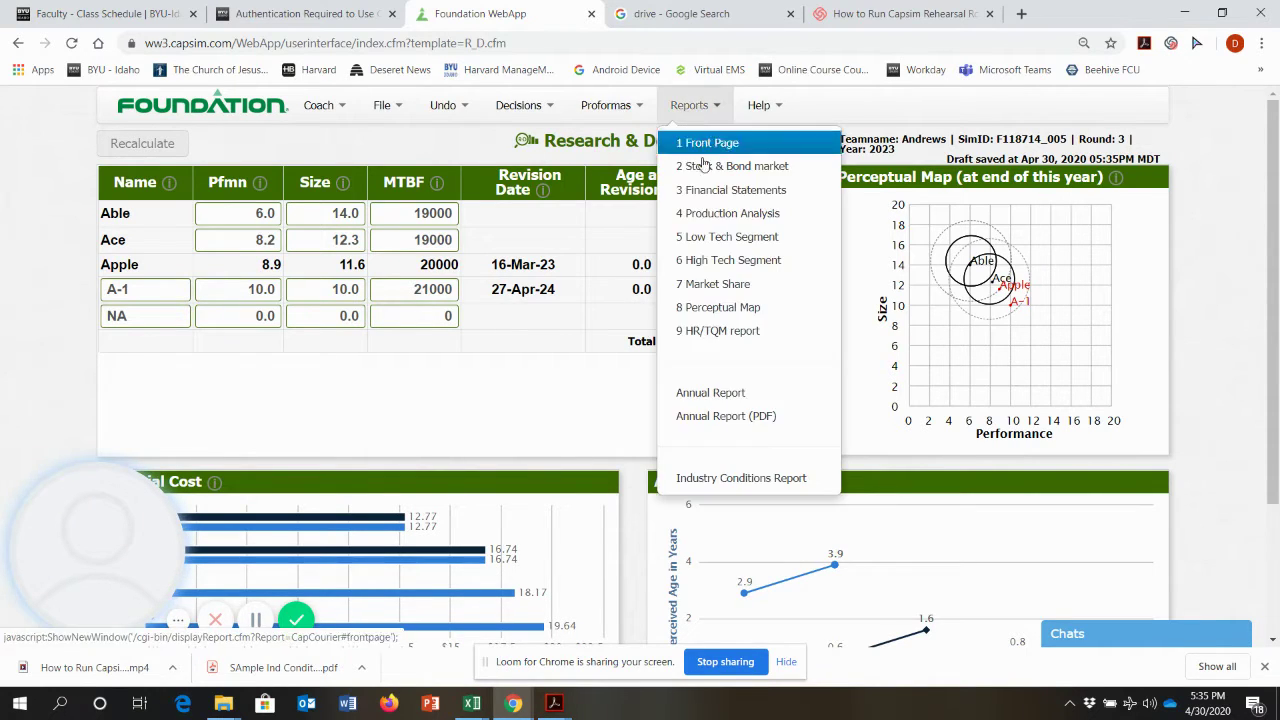
pyautogui.click(719, 261)
pyautogui.scroll(-1, 612, 207)
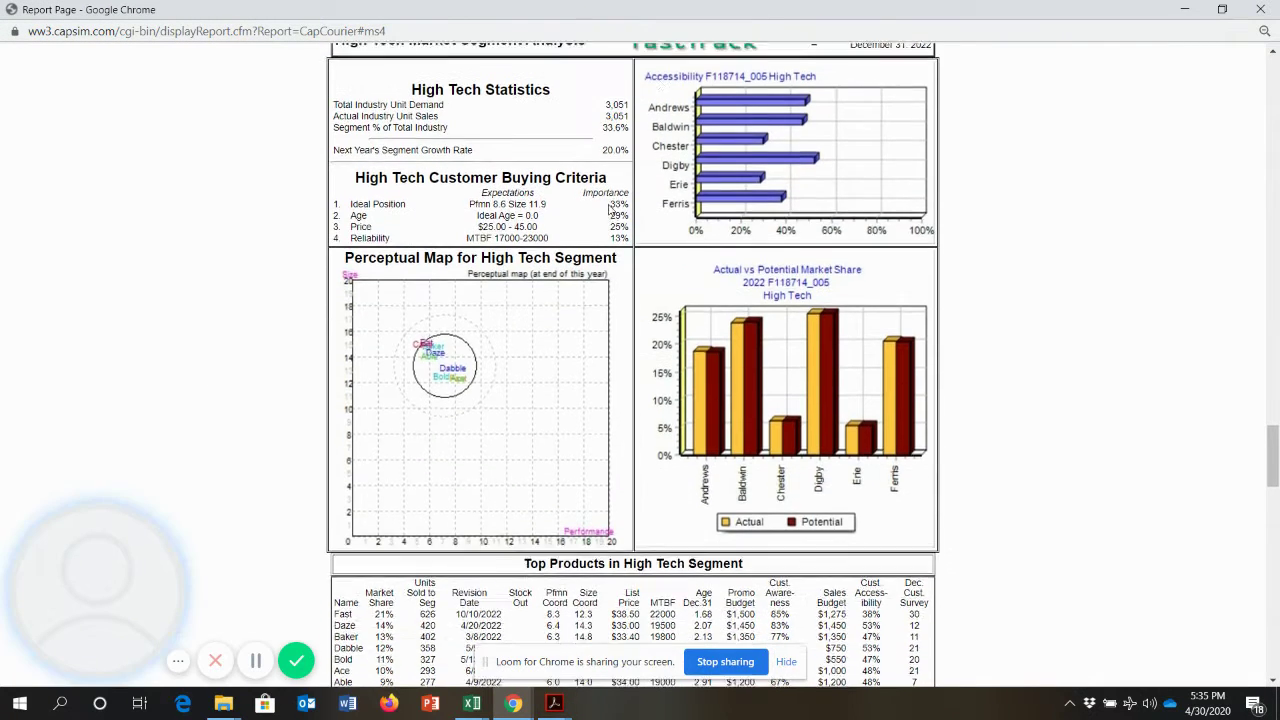
pyautogui.scroll(2, 610, 207)
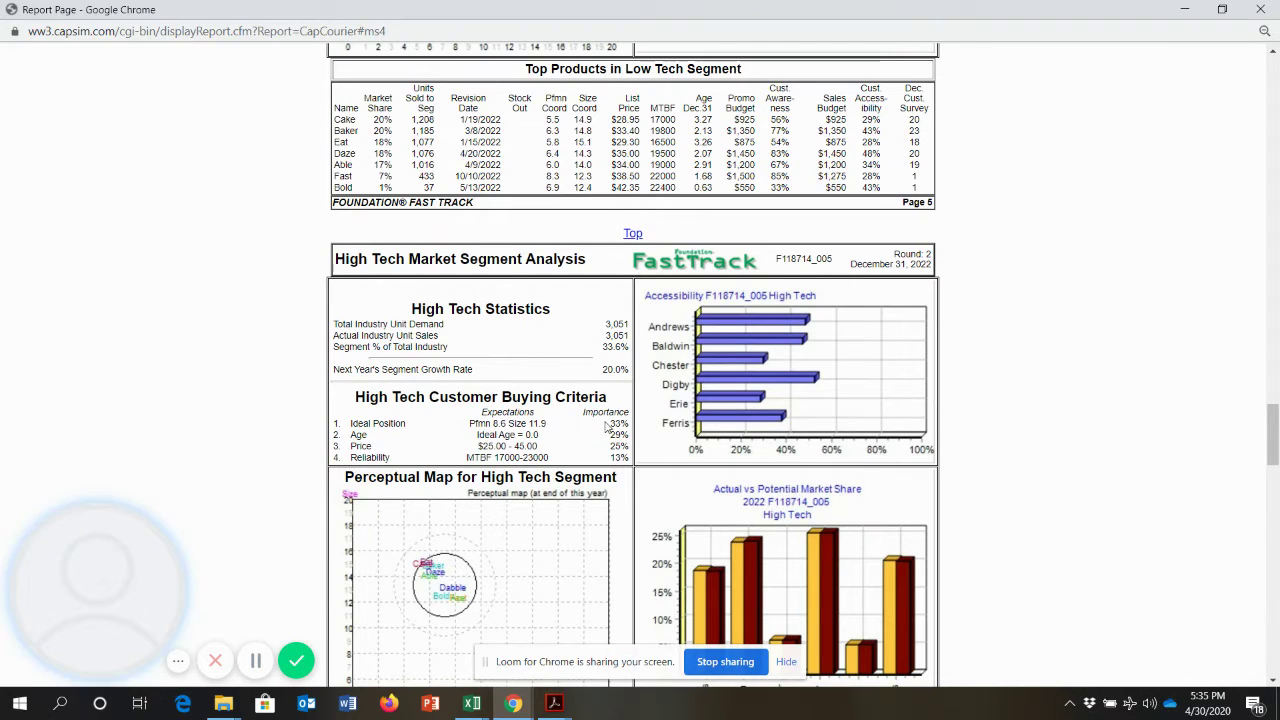
pyautogui.scroll(4, 765, 410)
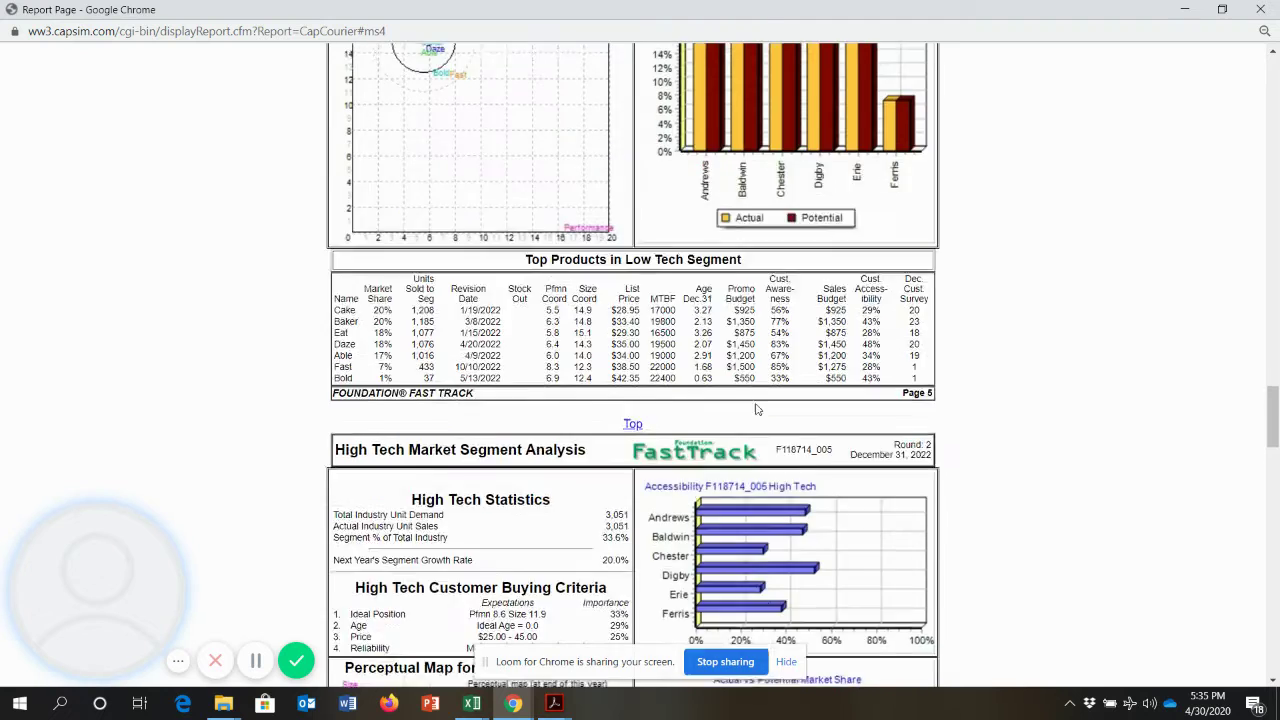
pyautogui.click(1184, 9)
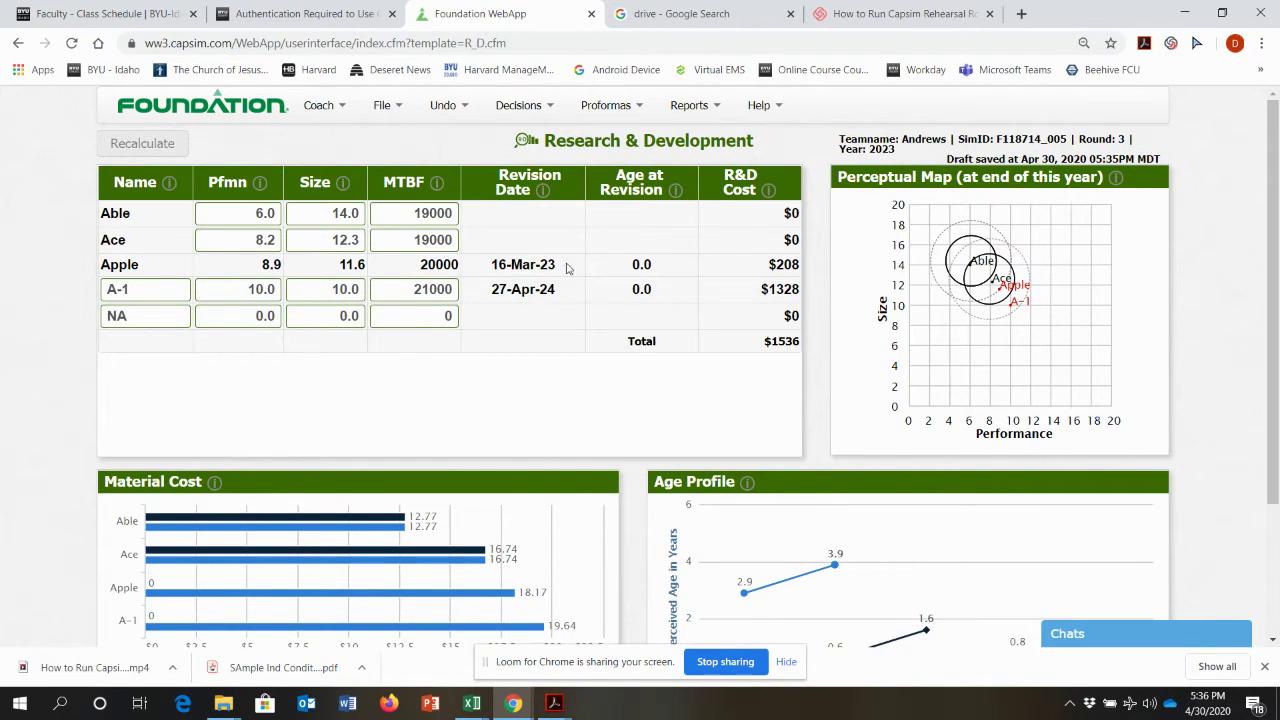
# Switch to the blank Book2 workbook in Excel and enter the title "BA 211 Drift Rate Template" in cell A1
pyautogui.moveTo(479, 701)
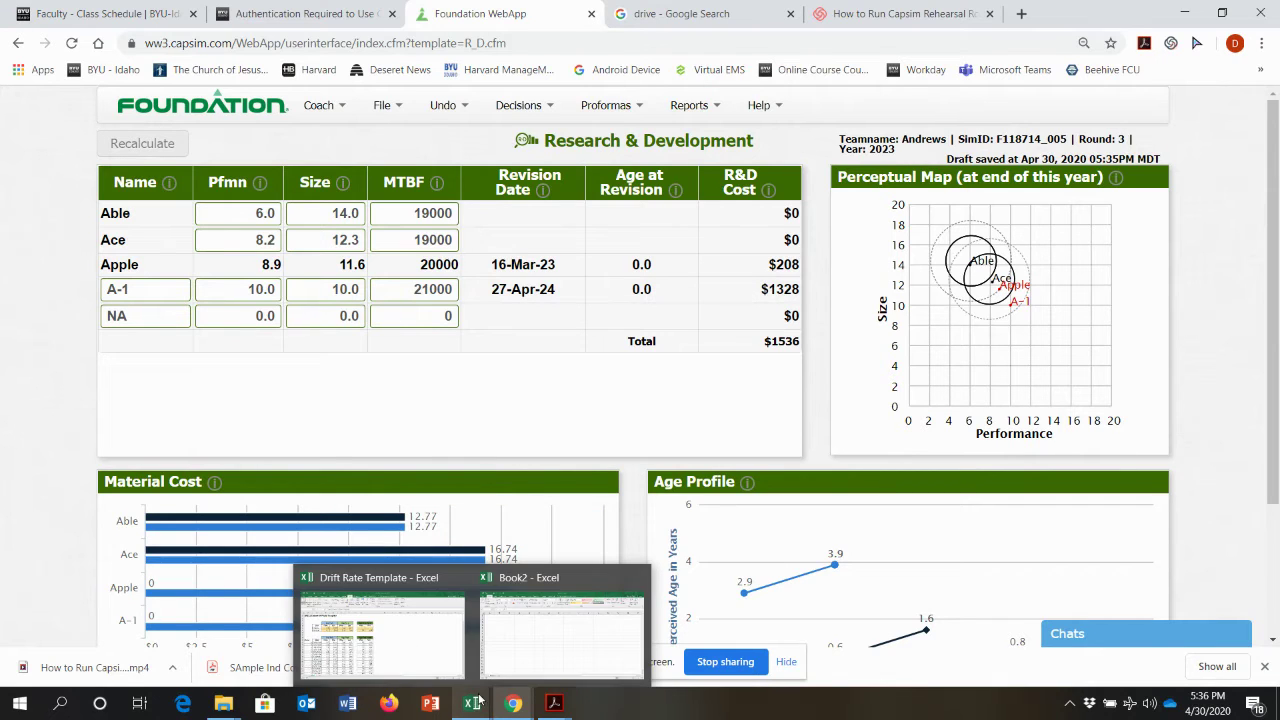
pyautogui.click(516, 660)
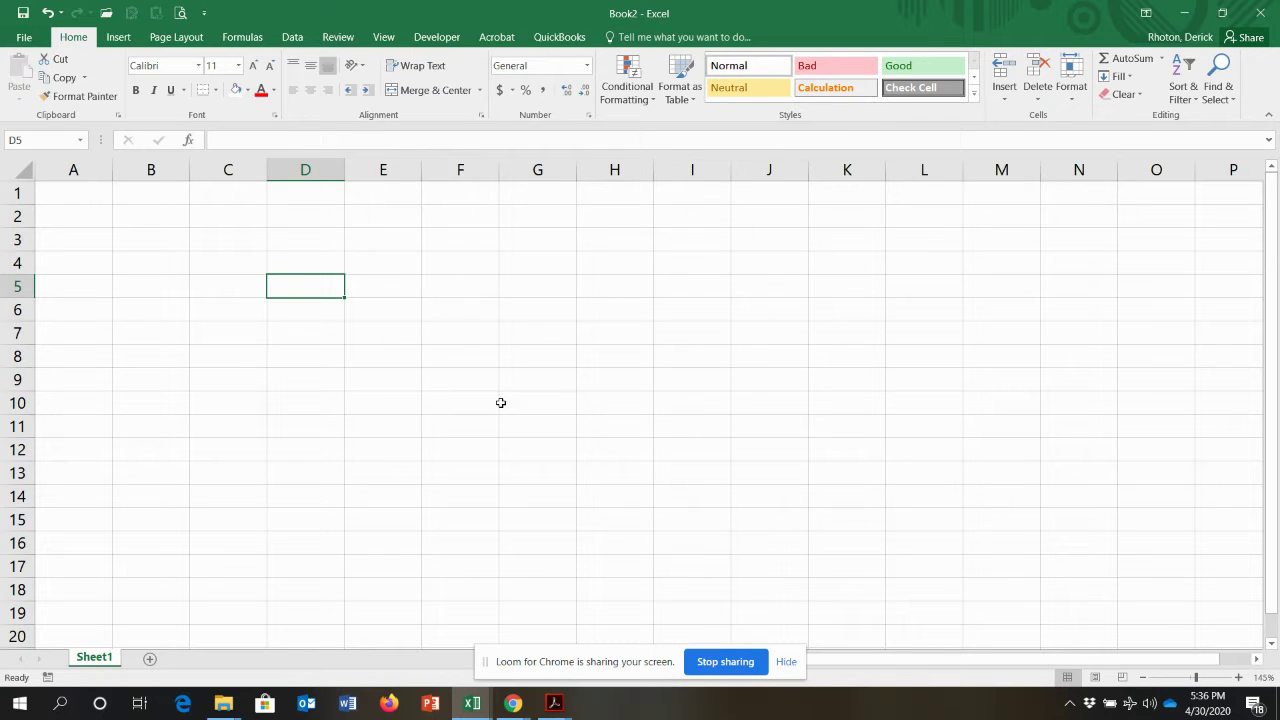
pyautogui.click(75, 184)
pyautogui.write('BA 211')
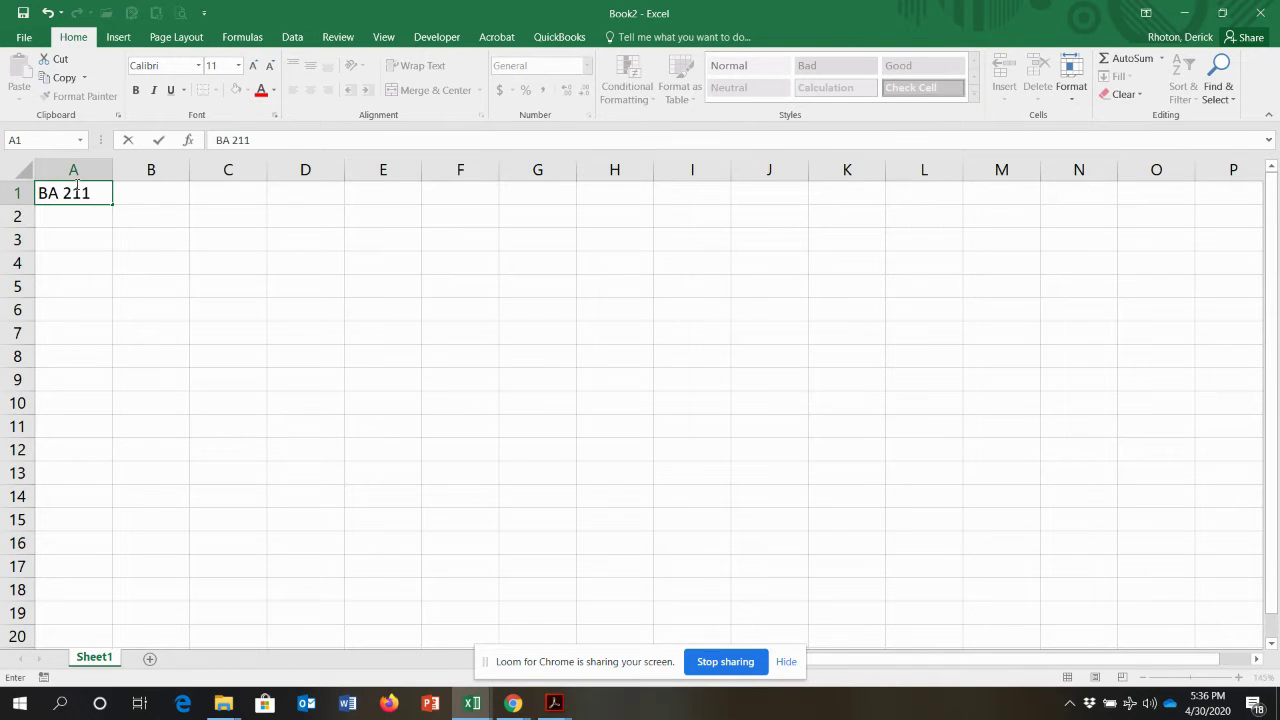
pyautogui.write(' Driof')
pyautogui.press('BackSpace')
pyautogui.press('BackSpace')
pyautogui.press('BackSpace')
pyautogui.write('ft Rate Template')
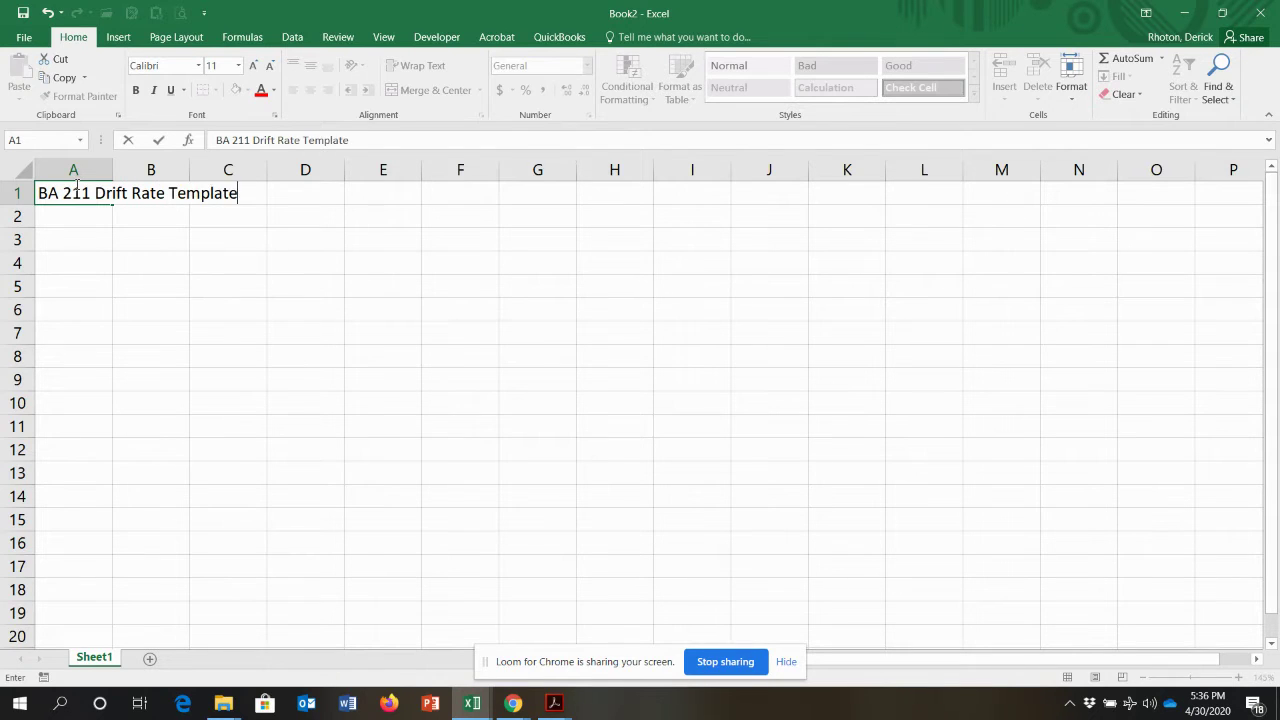
pyautogui.press('Return')
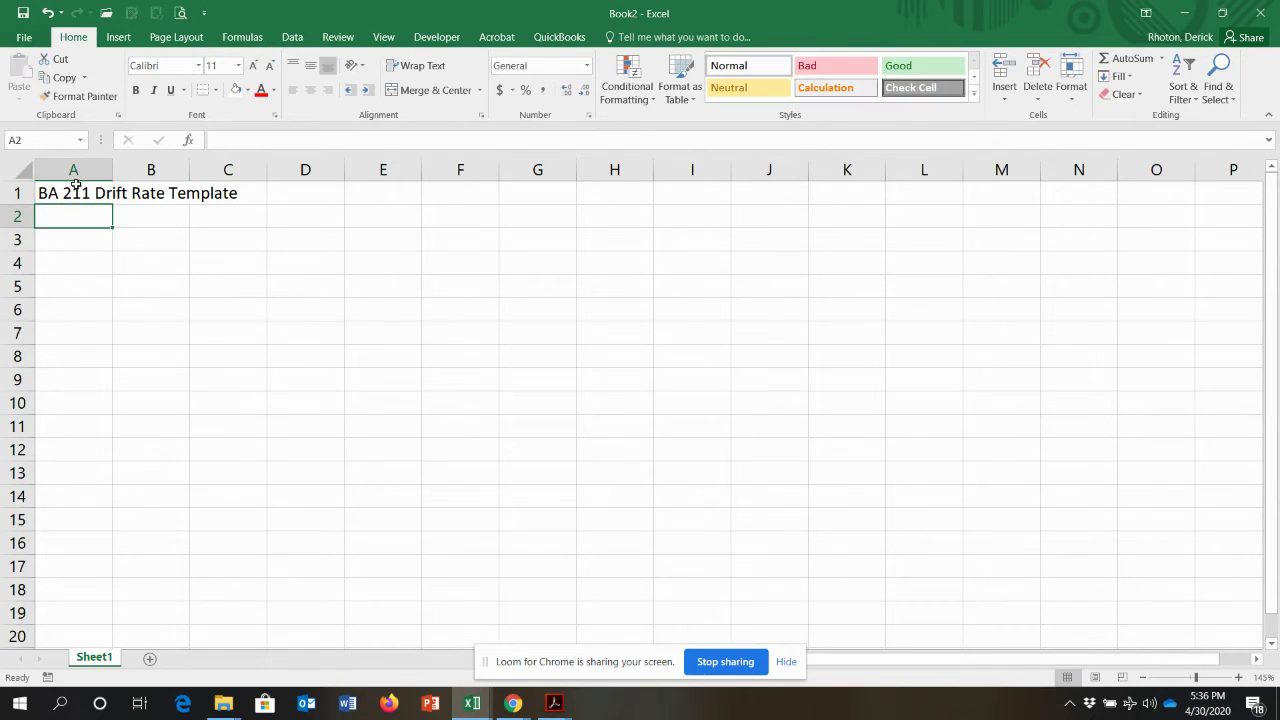
# Enter the segment heading "Low Tech" in cell C4, leaving B4 empty
pyautogui.click(105, 260)
pyautogui.click(167, 261)
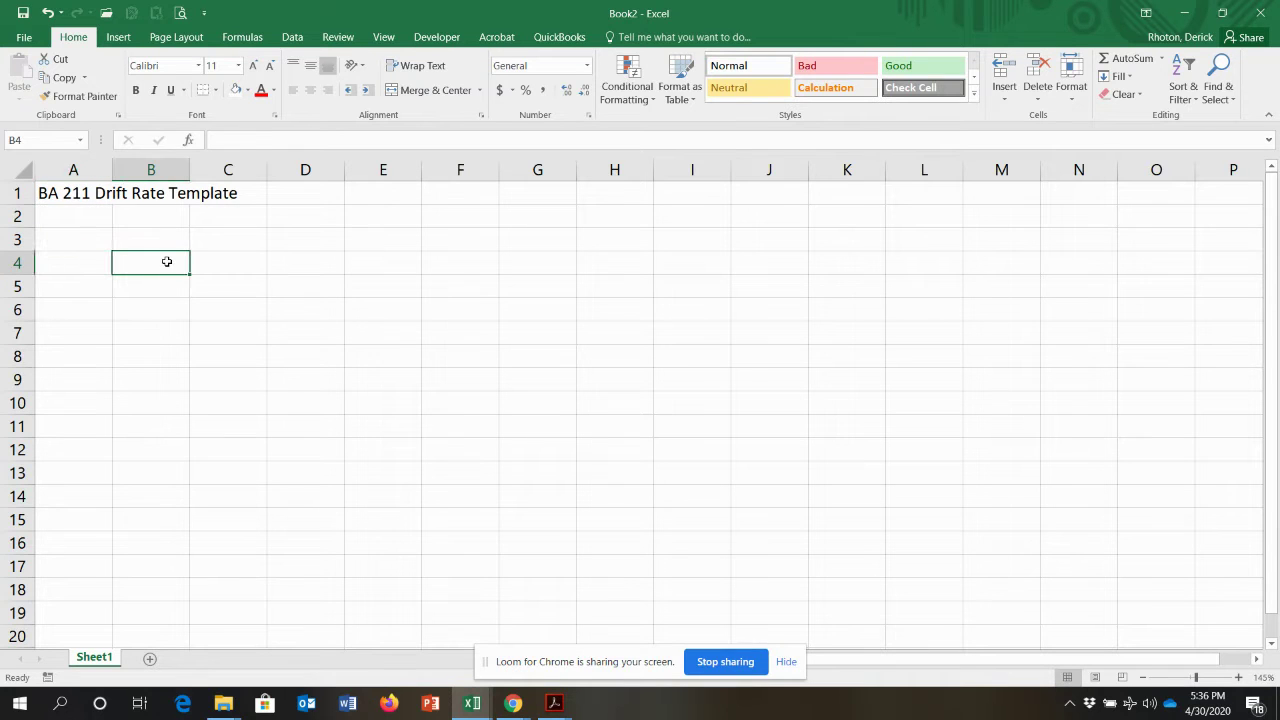
pyautogui.write('Lo')
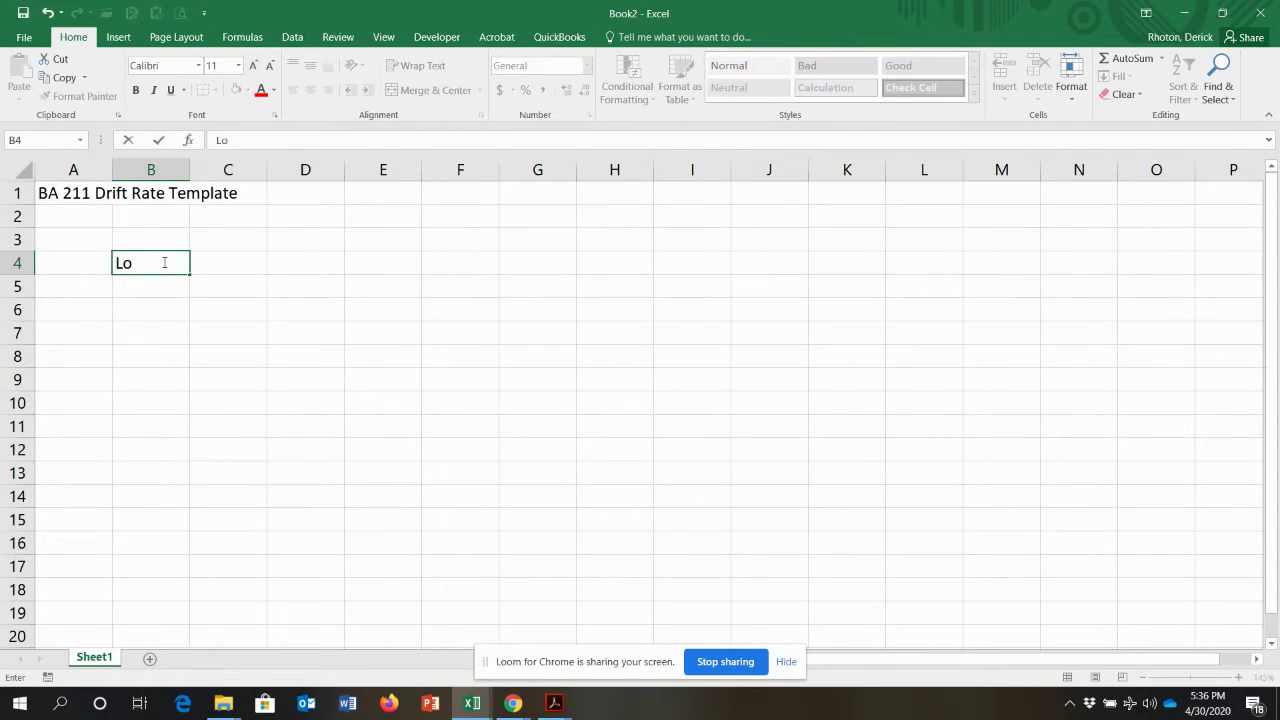
pyautogui.press('Tab')
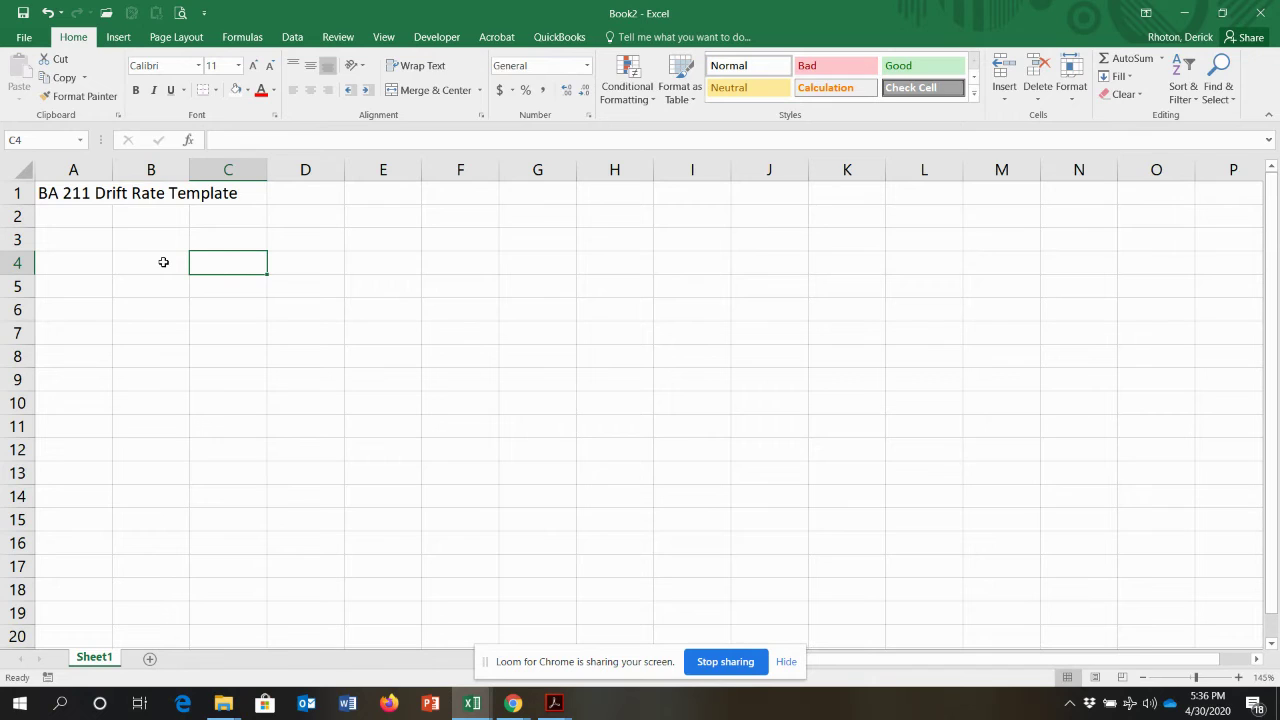
pyautogui.write('Low Te')
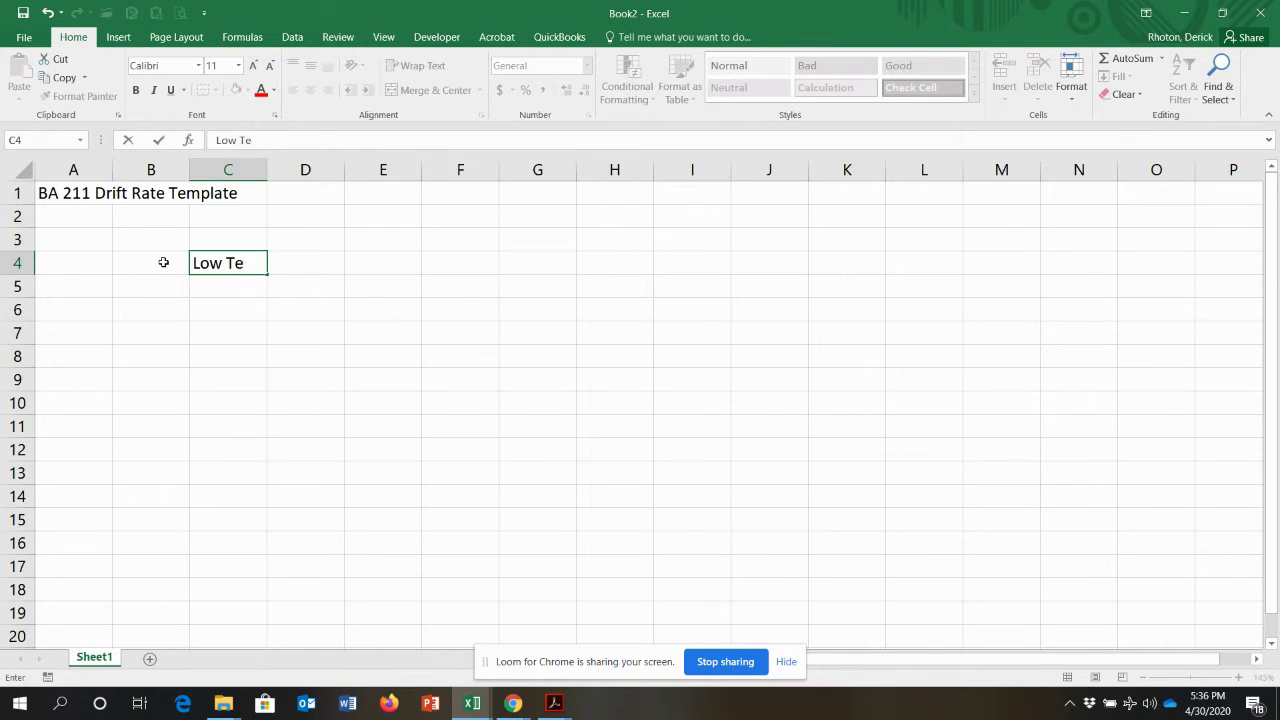
pyautogui.write('ch')
pyautogui.press('Return')
pyautogui.press('Up')
pyautogui.scroll(-1, 249, 329)
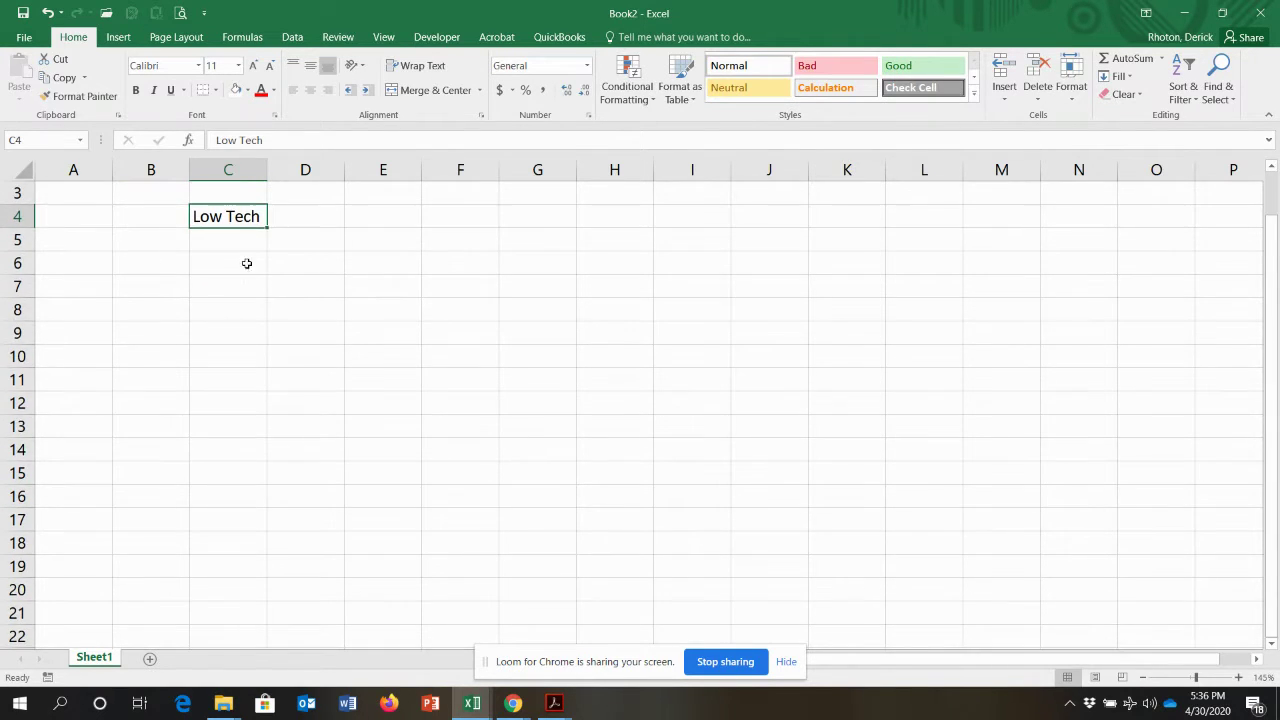
pyautogui.scroll(1, 246, 347)
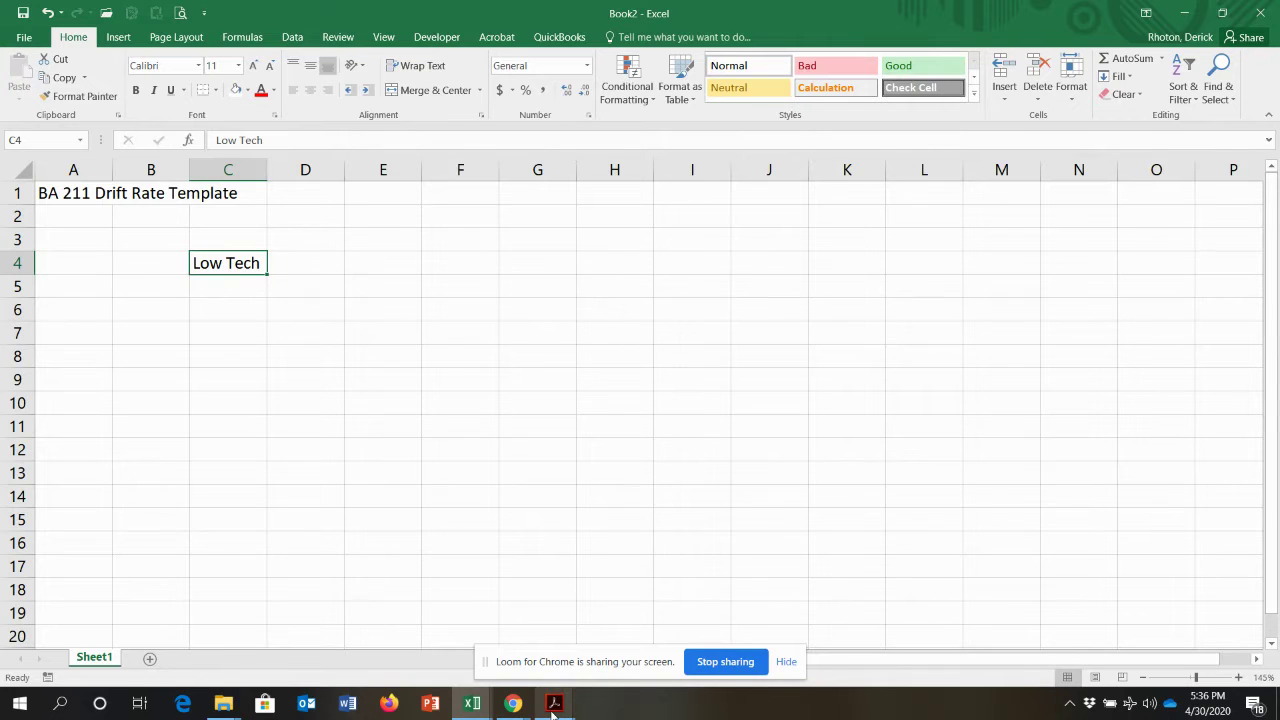
# Switch to SAmple Ind Conditions.pdf in Adobe Acrobat, close the unrelated open document, and find the Table 2 segment centers
pyautogui.moveTo(554, 703)
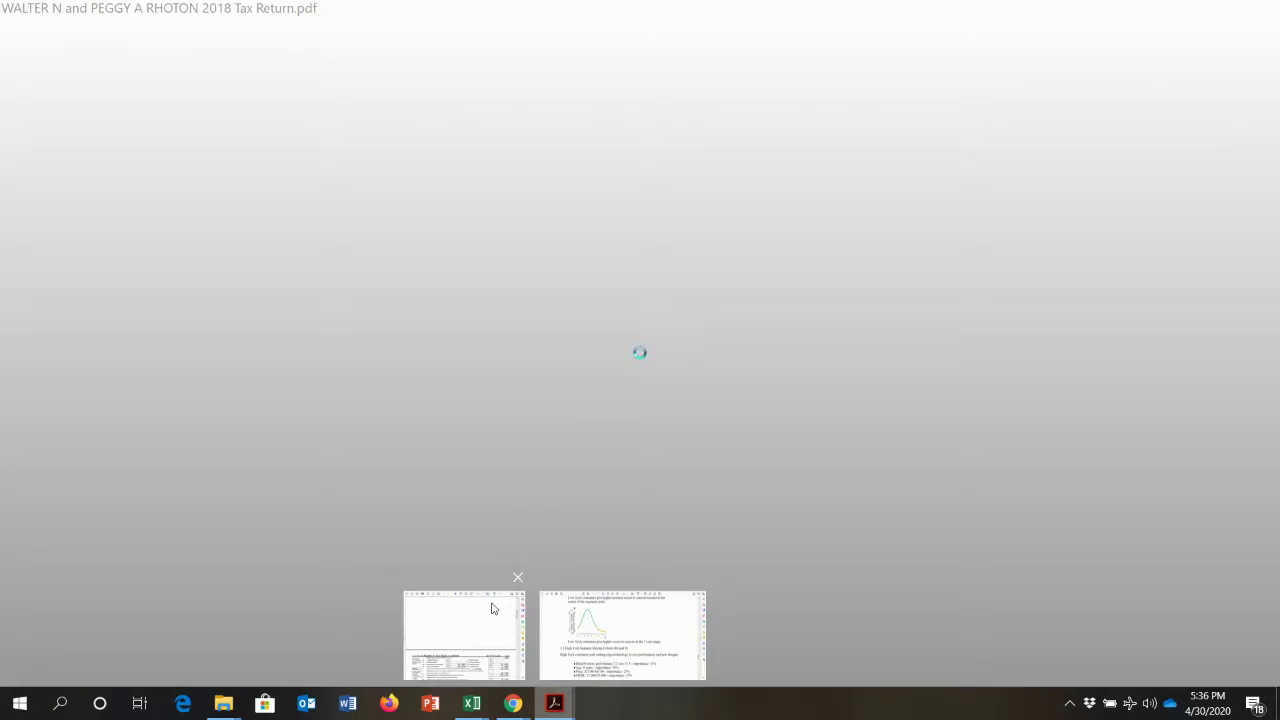
pyautogui.click(491, 608)
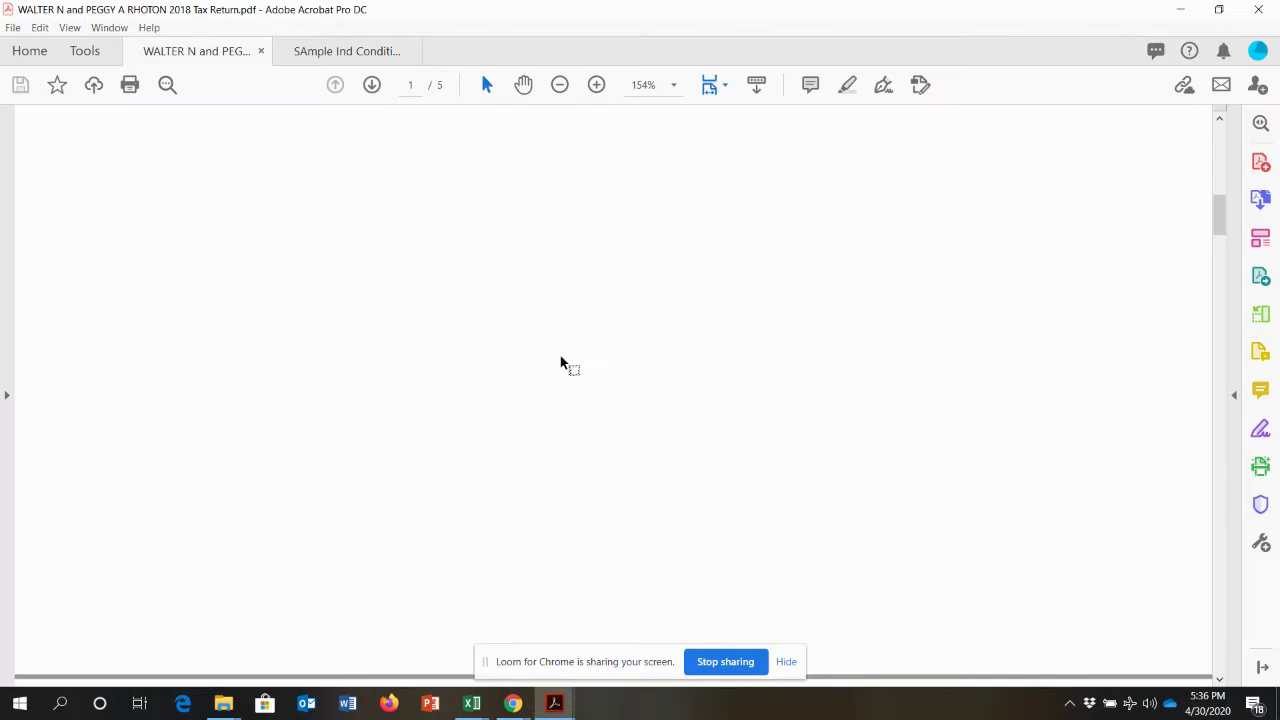
pyautogui.click(383, 59)
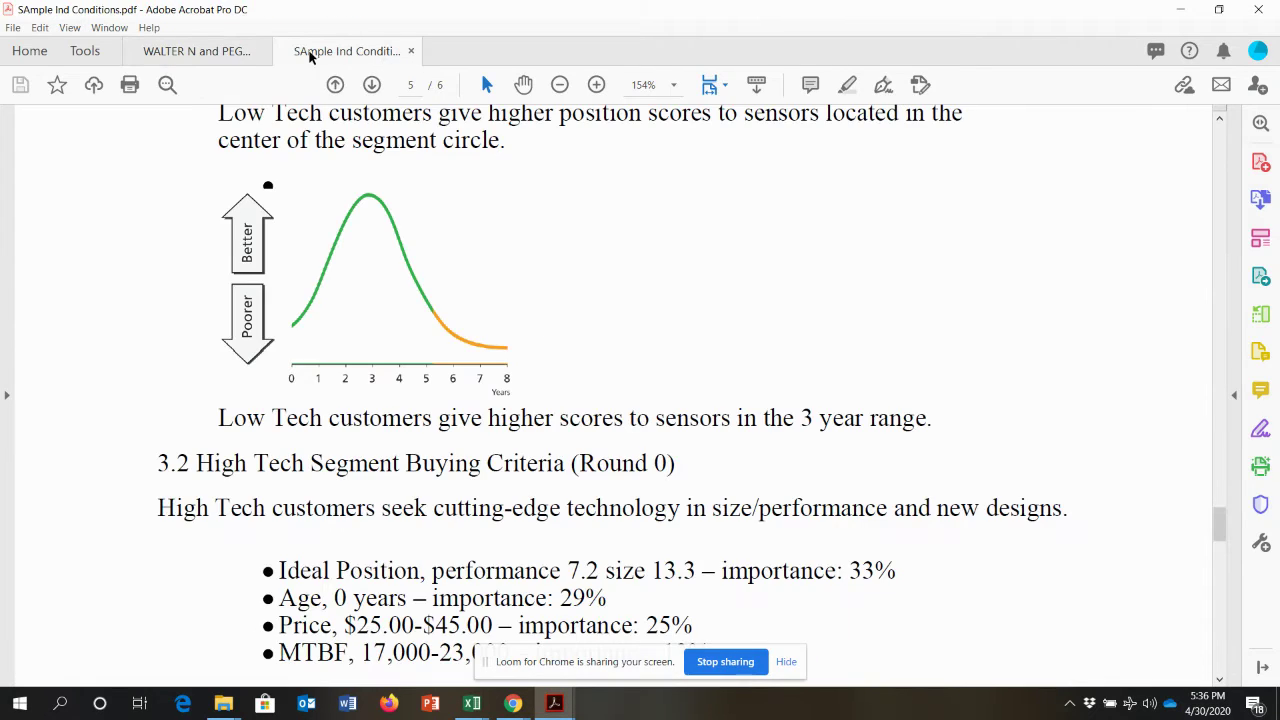
pyautogui.click(260, 51)
pyautogui.scroll(-2, 522, 294)
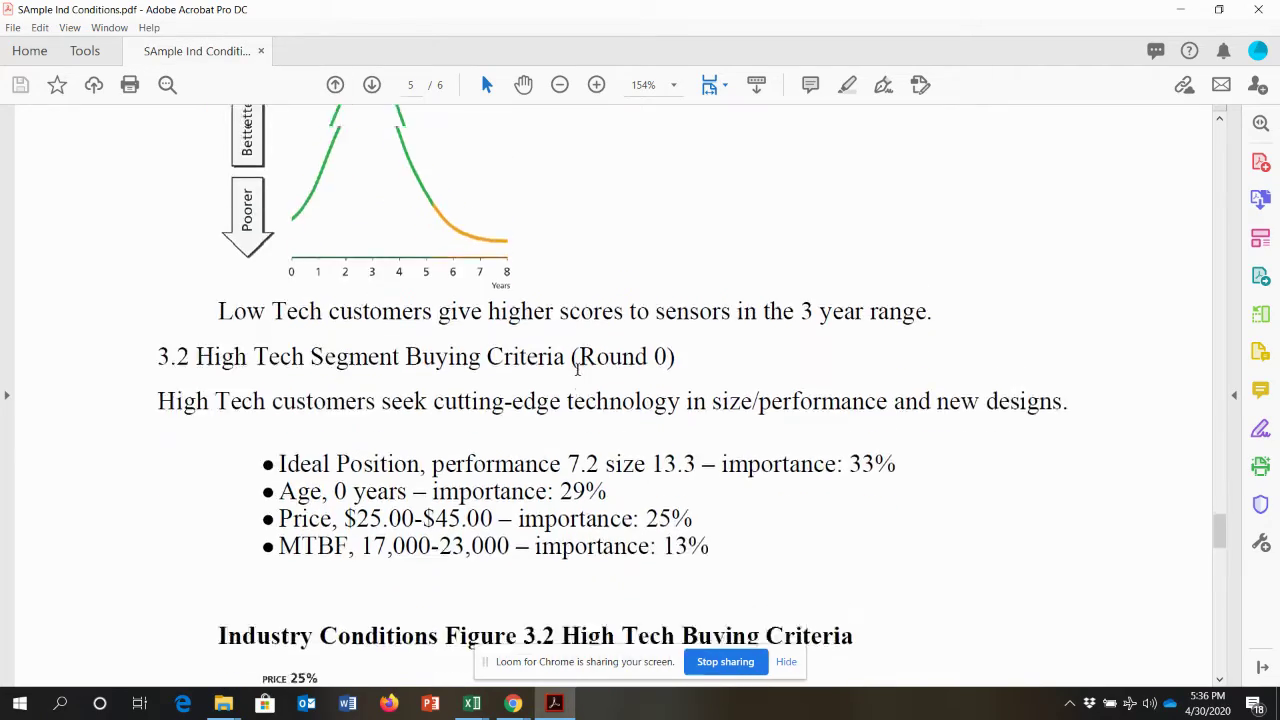
pyautogui.scroll(7, 617, 394)
pyautogui.moveTo(1219, 495); pyautogui.dragTo(1208, 333)
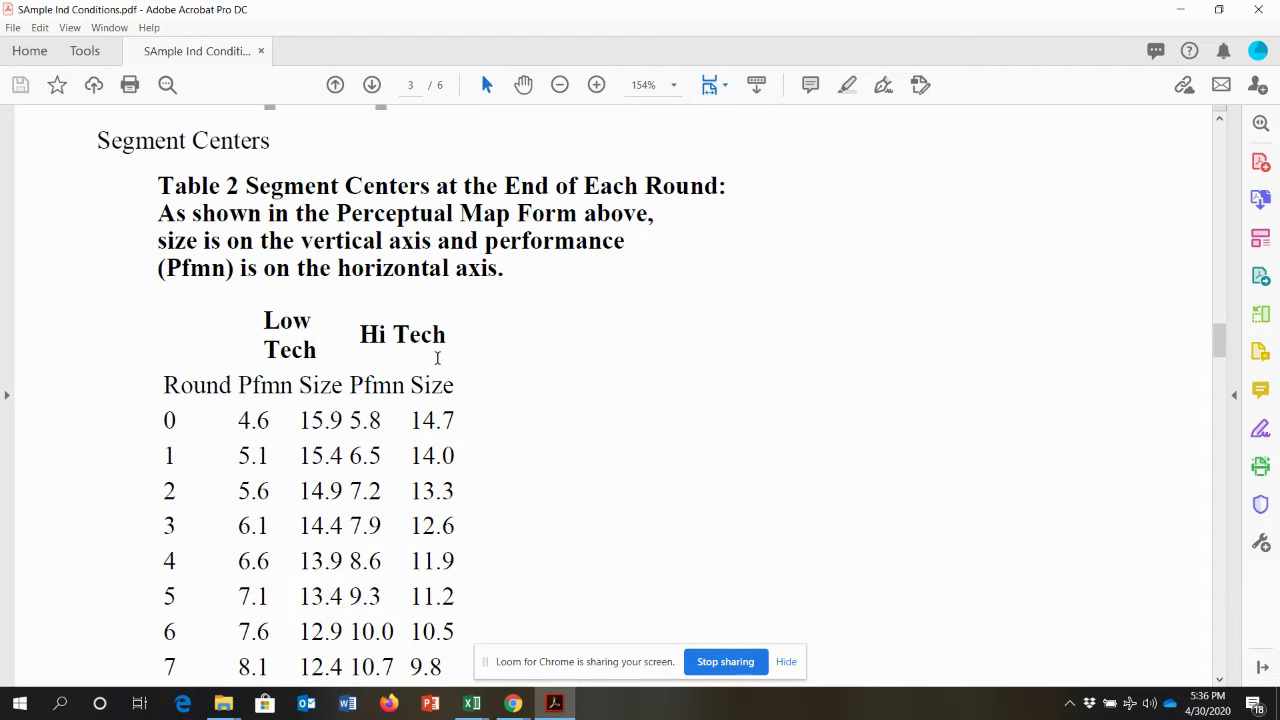
# Return to the Excel workbook and enter the column headings "Pfmn" in C5 and "Size" in D5
pyautogui.hotkey('alt', 'Tab')
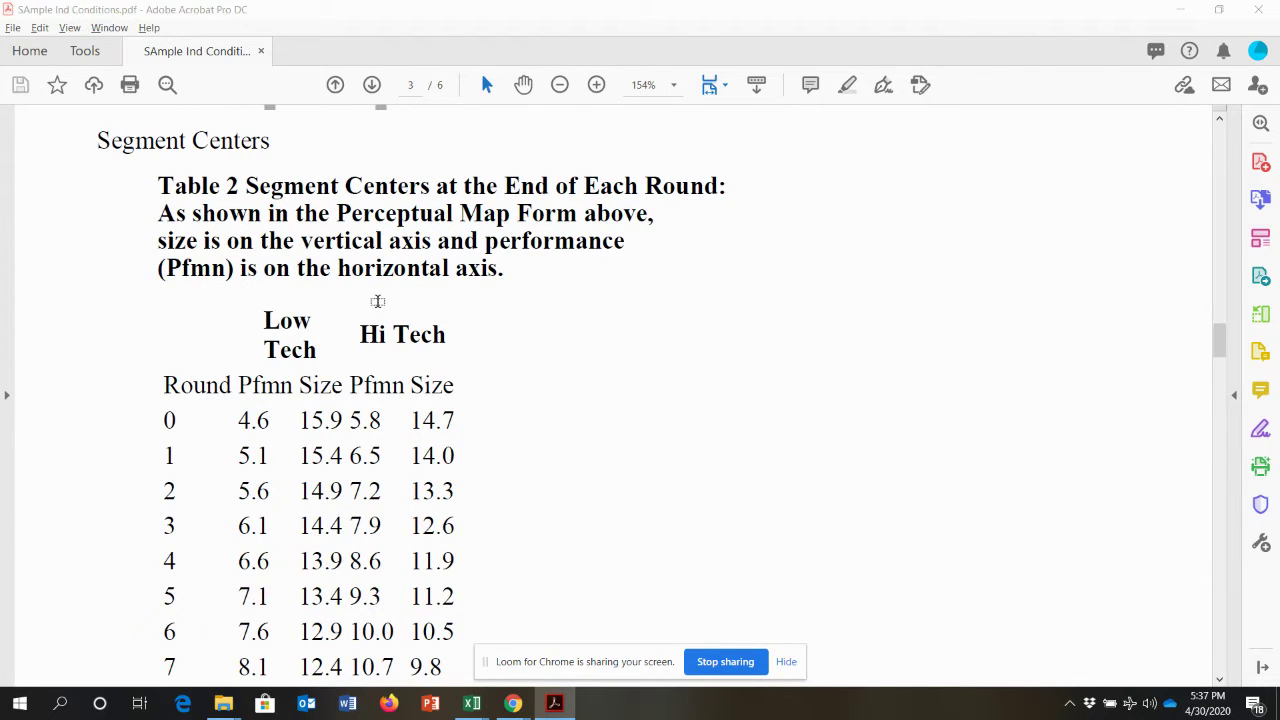
pyautogui.click(241, 287)
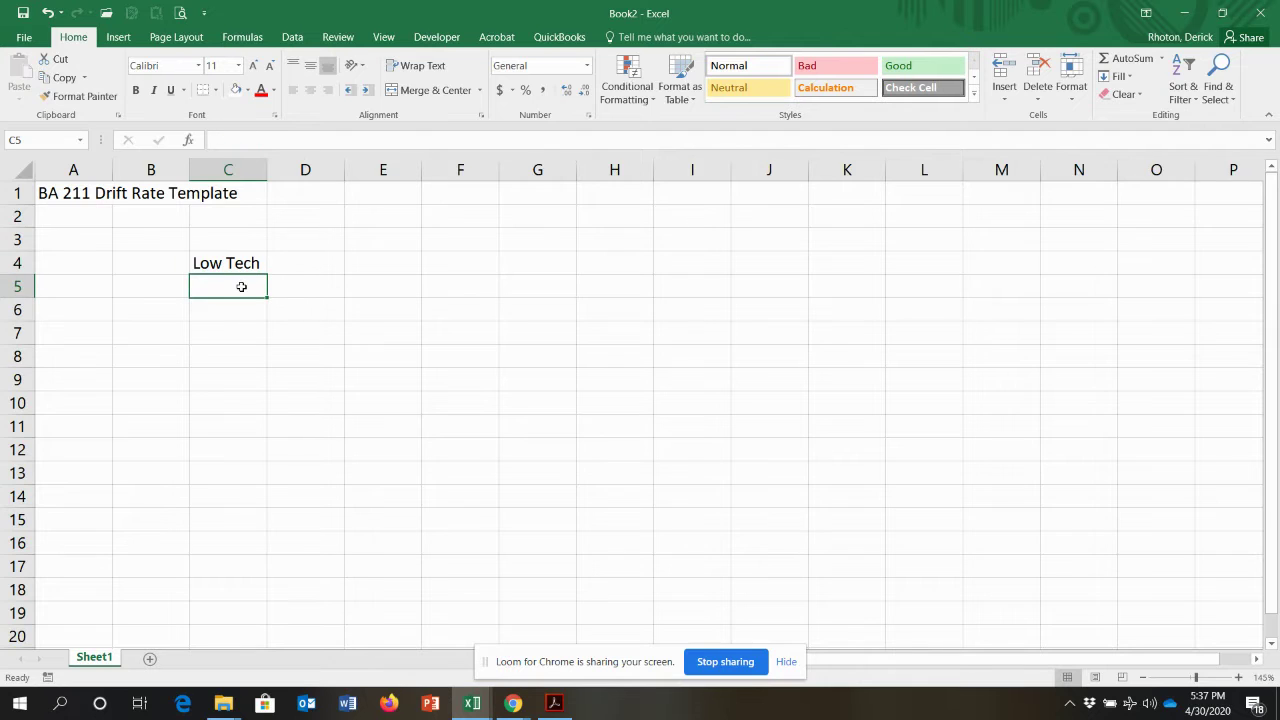
pyautogui.write('Pf')
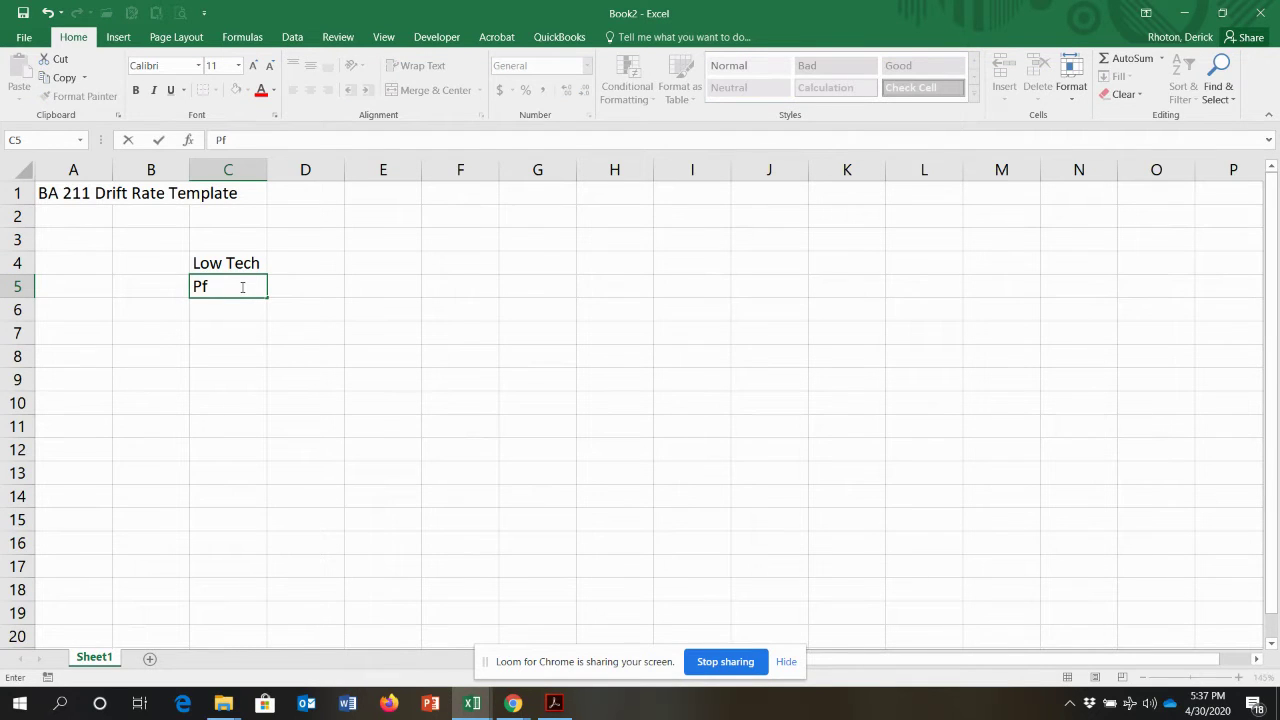
pyautogui.write('mn')
pyautogui.press('Return')
pyautogui.press('Up')
pyautogui.press('Right')
pyautogui.write('S')
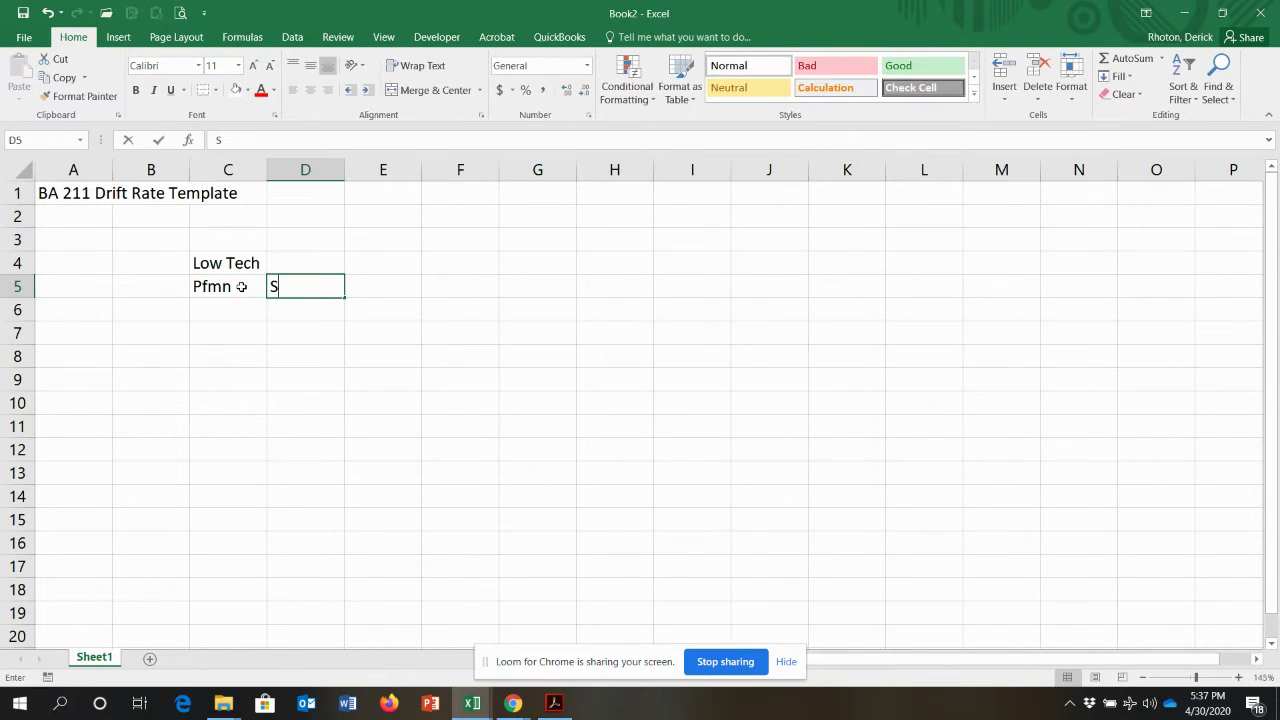
pyautogui.write('ize')
pyautogui.press('Return')
pyautogui.press('Up')
# Merge and center the Low Tech heading across C4:D4 and center the Pfmn and Size headings below it
pyautogui.moveTo(227, 267); pyautogui.dragTo(300, 264)
pyautogui.click(435, 90)
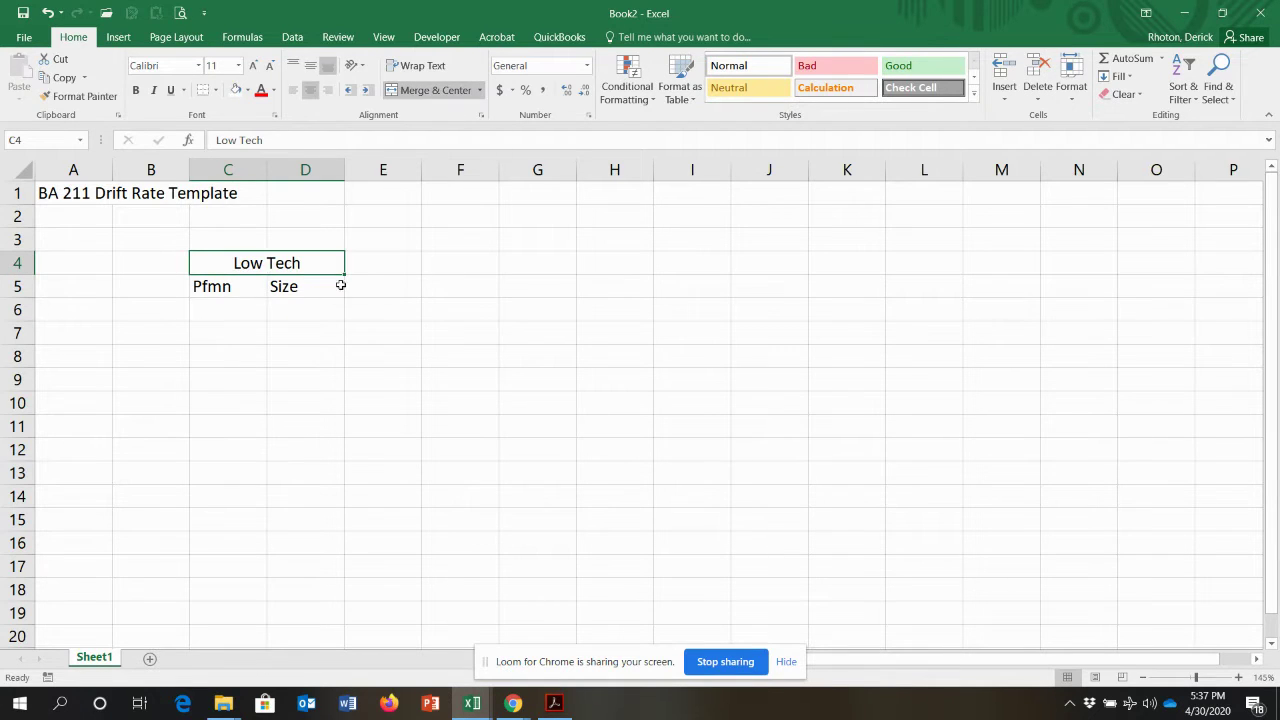
pyautogui.moveTo(223, 283); pyautogui.dragTo(268, 280)
pyautogui.click(310, 90)
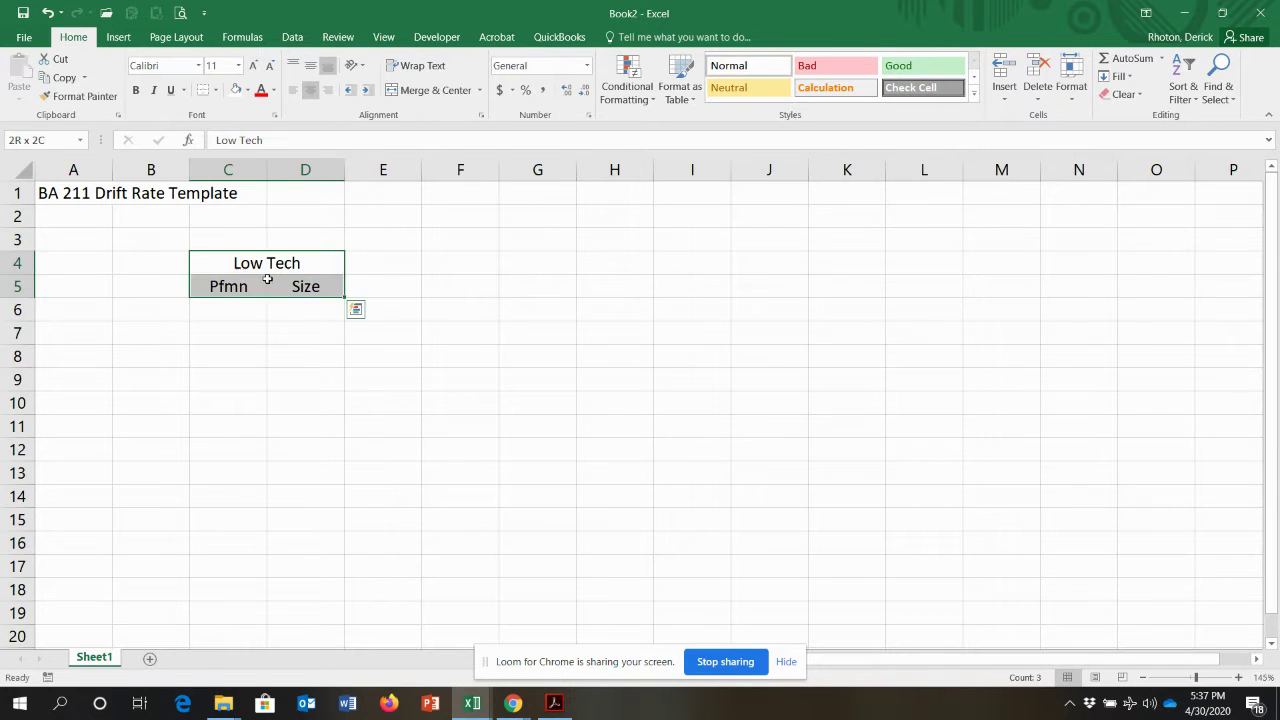
# Copy the Low Tech heading block to E4:F5 and change the copied segment heading to "High Tech"
pyautogui.hotkey('ctrl', 'c')
pyautogui.press('Right')
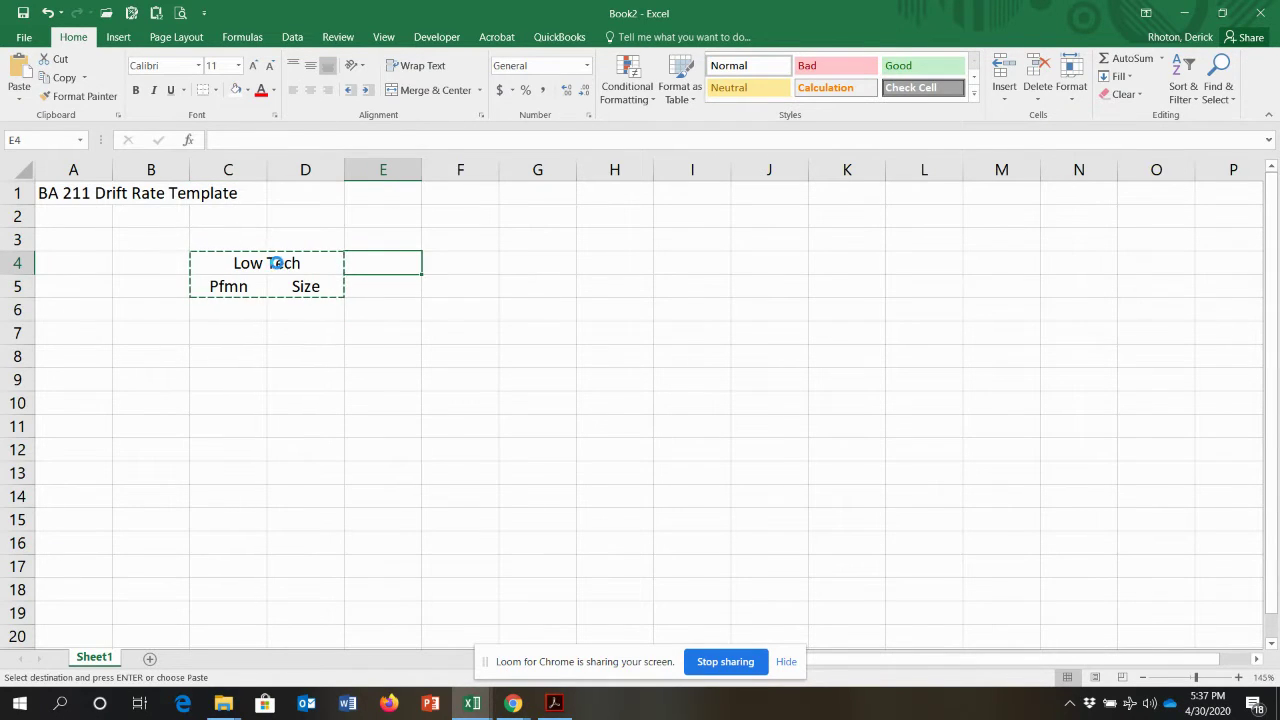
pyautogui.hotkey('ctrl', 'v')
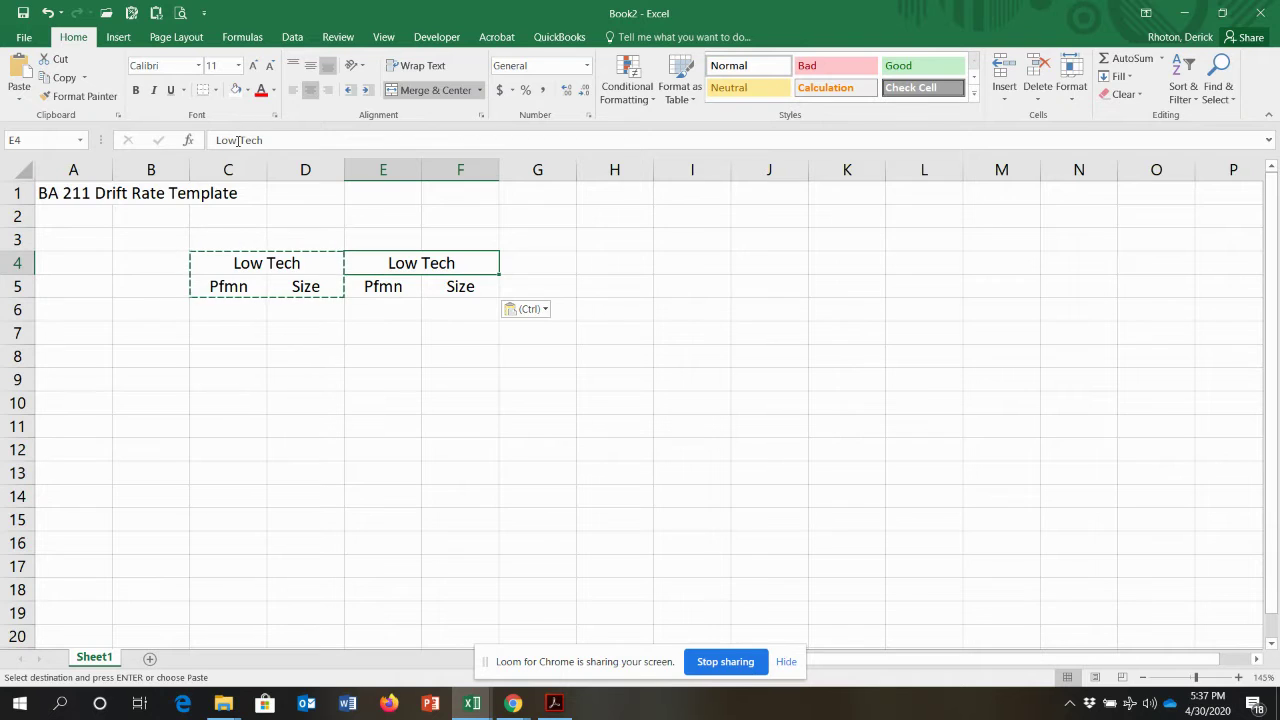
pyautogui.click(238, 141)
pyautogui.press('BackSpace')
pyautogui.press('BackSpace')
pyautogui.press('BackSpace')
pyautogui.write('High')
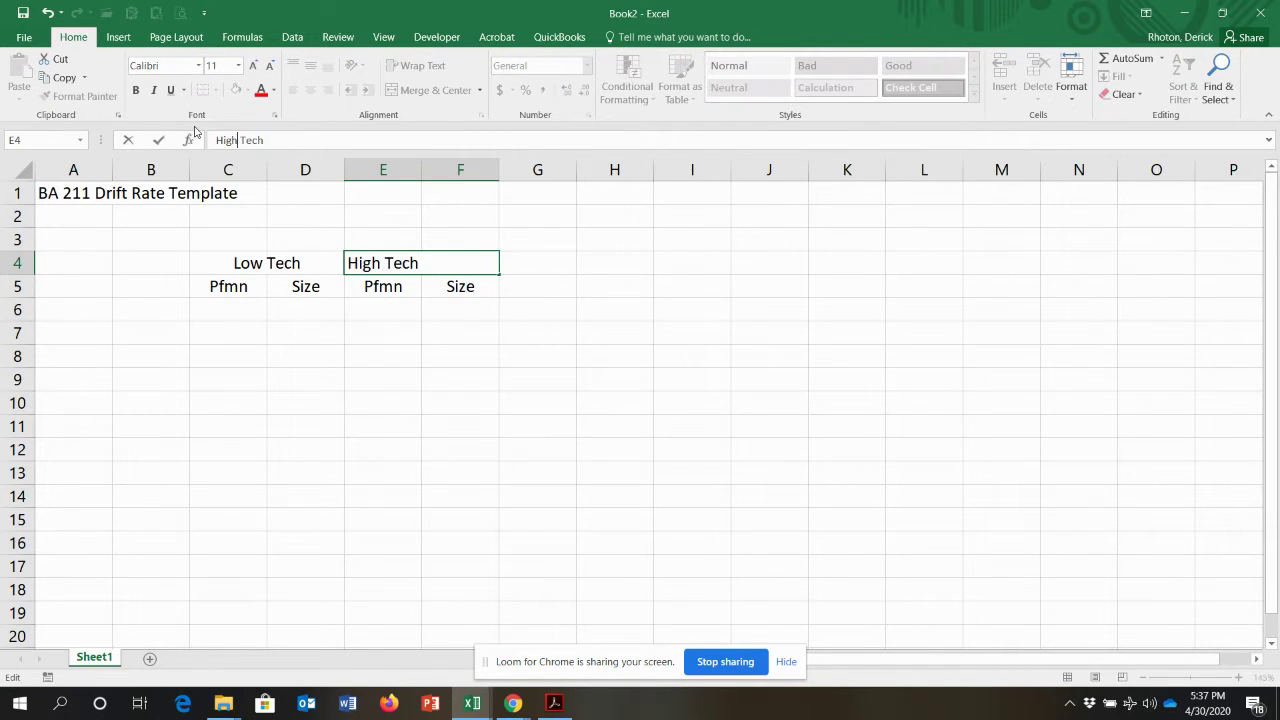
pyautogui.press('Return')
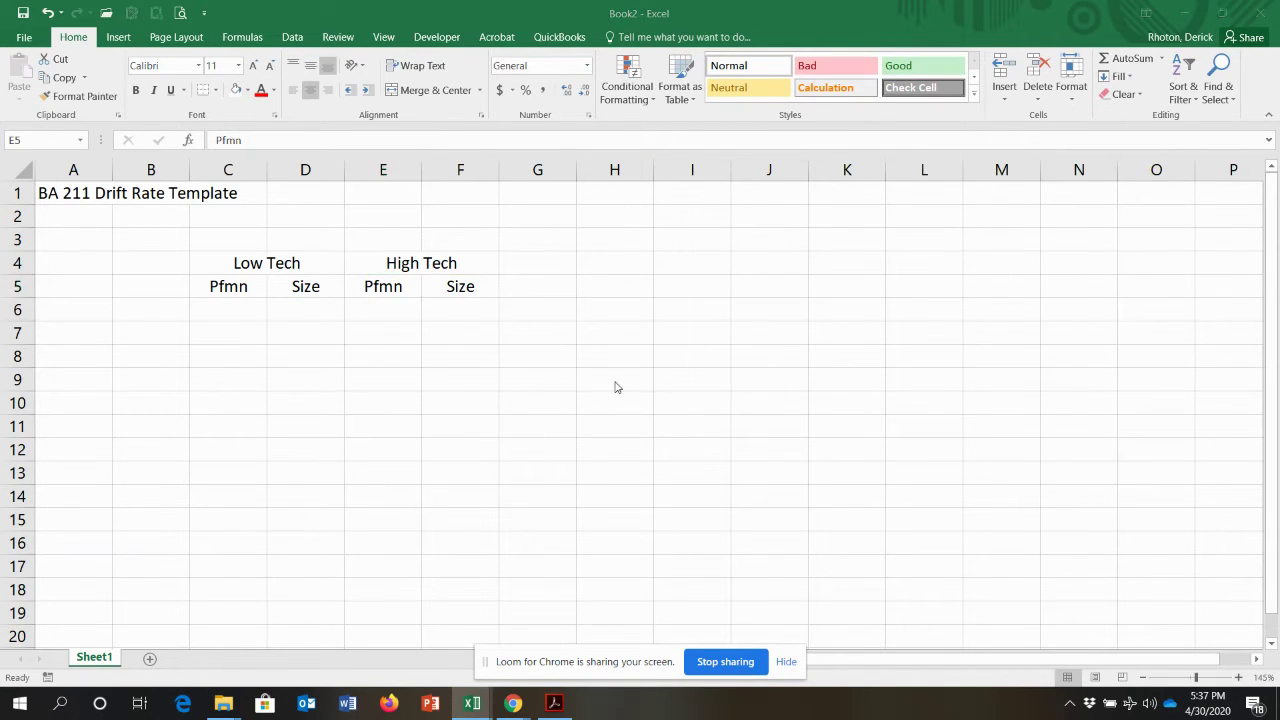
# Copy the High Tech heading block E4:F5 to H4:I5 and narrow the blank spacer column G
pyautogui.hotkey('alt', 'Tab')
pyautogui.hotkey('alt', 'Tab')
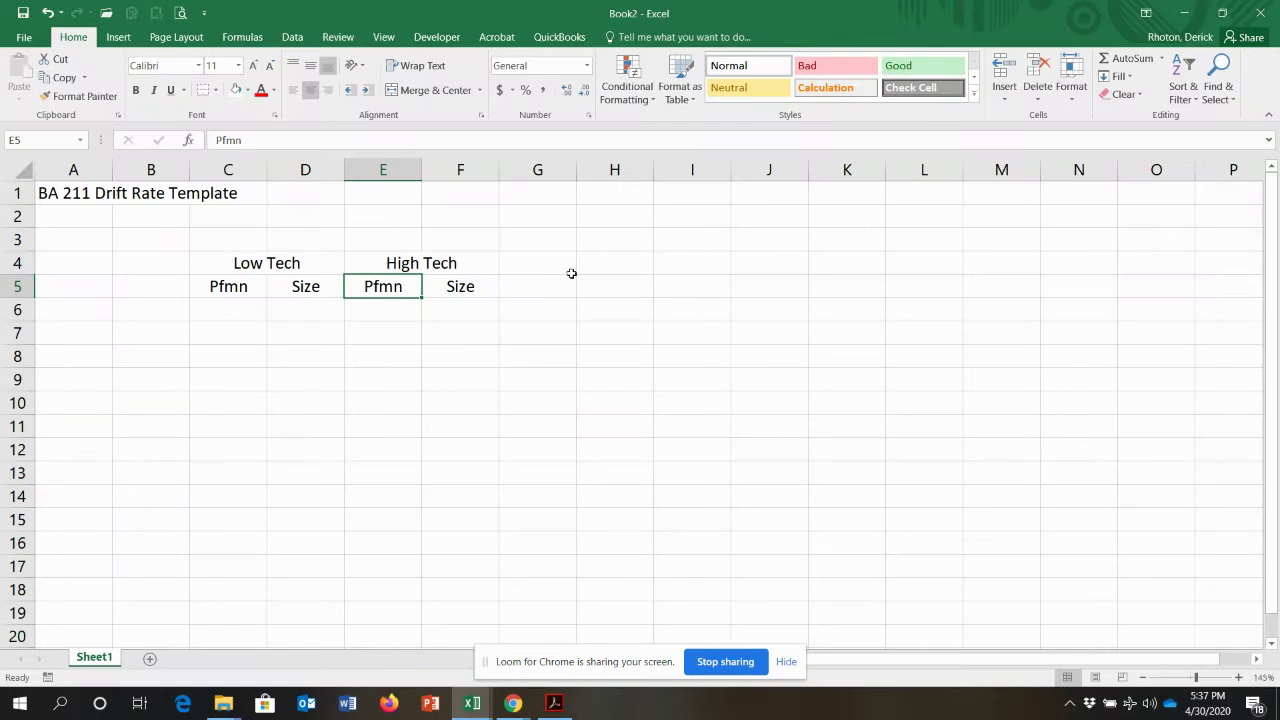
pyautogui.click(606, 268)
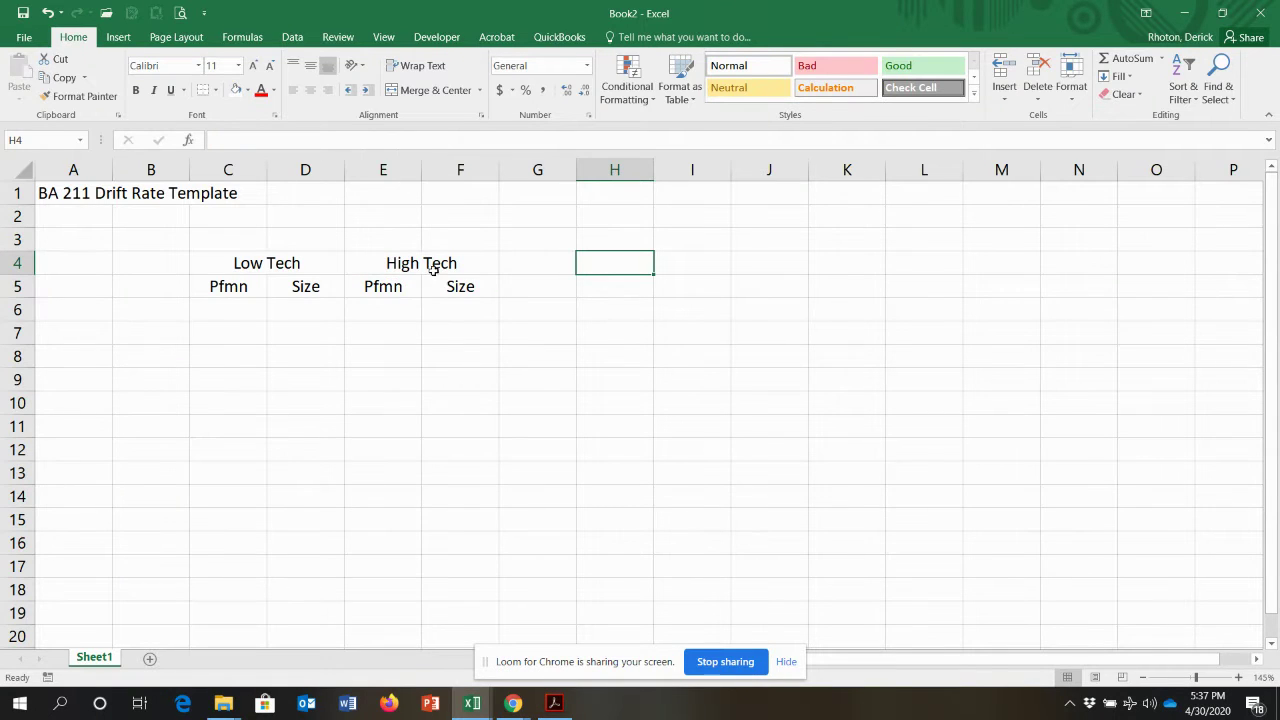
pyautogui.moveTo(433, 268); pyautogui.dragTo(429, 286)
pyautogui.hotkey('ctrl', 'c')
pyautogui.press('Right')
pyautogui.press('Right')
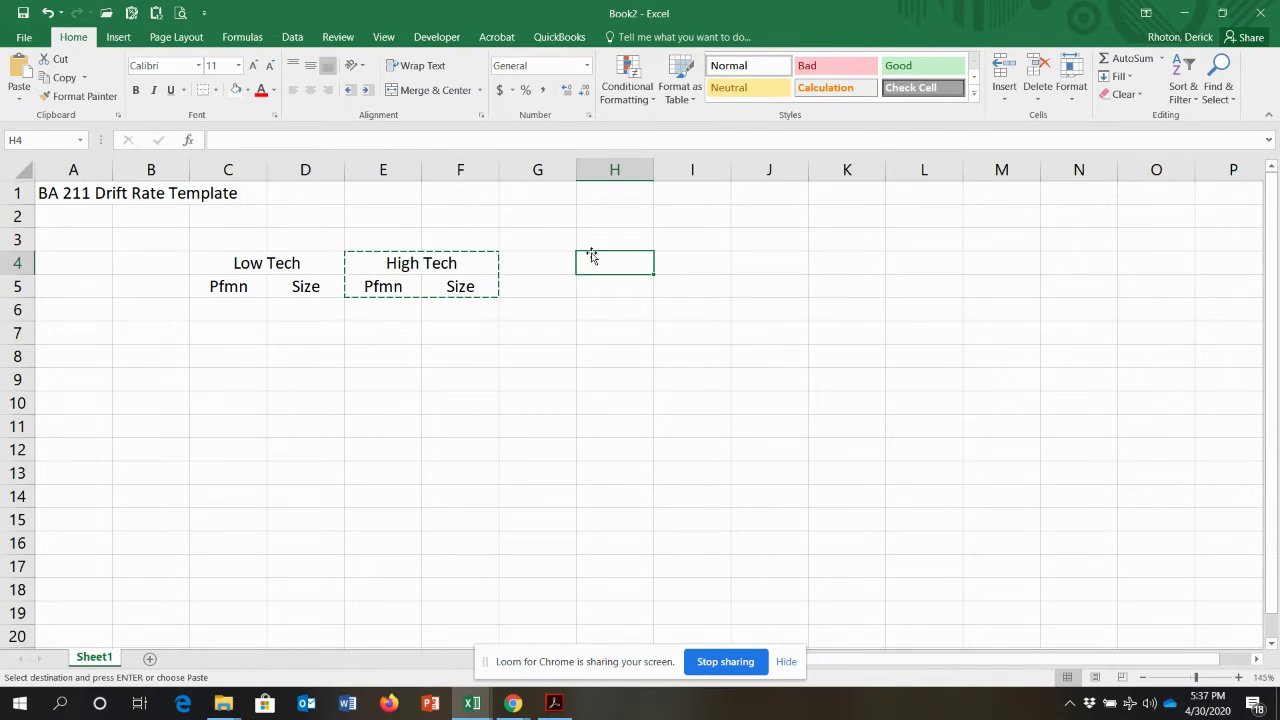
pyautogui.hotkey('ctrl', 'v')
pyautogui.click(565, 286)
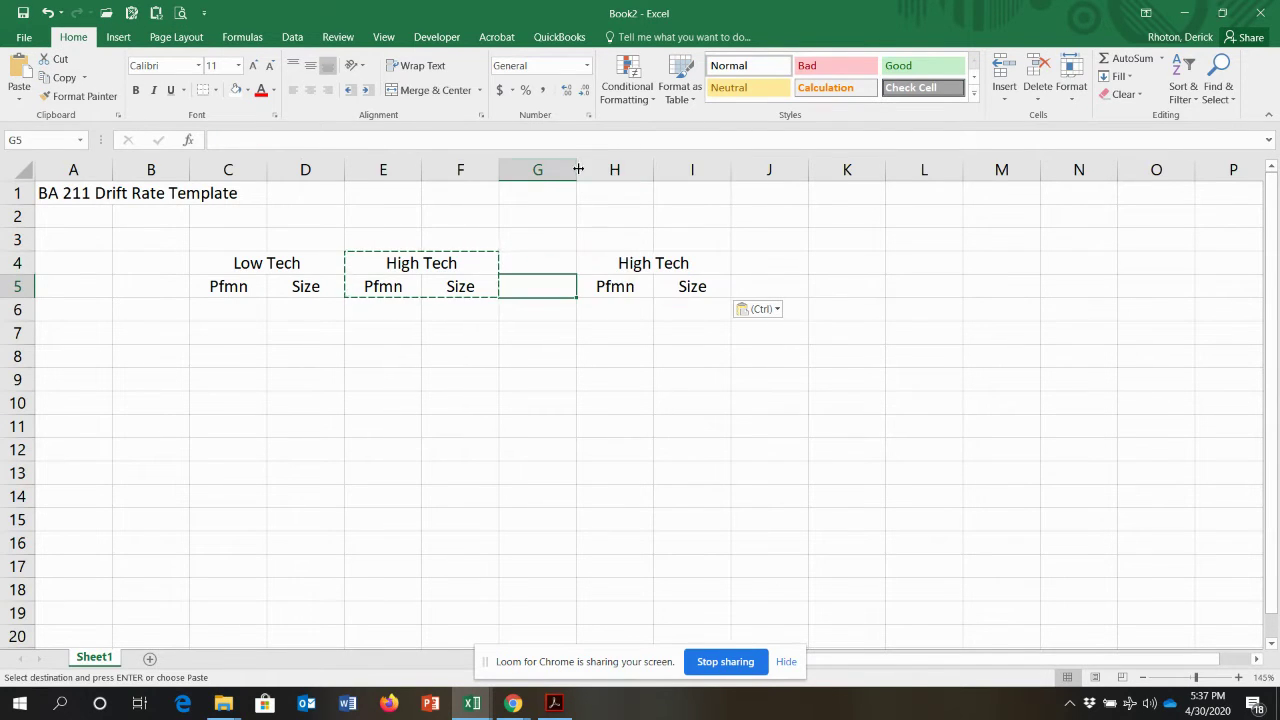
pyautogui.moveTo(575, 174); pyautogui.dragTo(543, 174)
# Change the copied segment heading in H4 to "High Tech - Ideal"
pyautogui.click(622, 263)
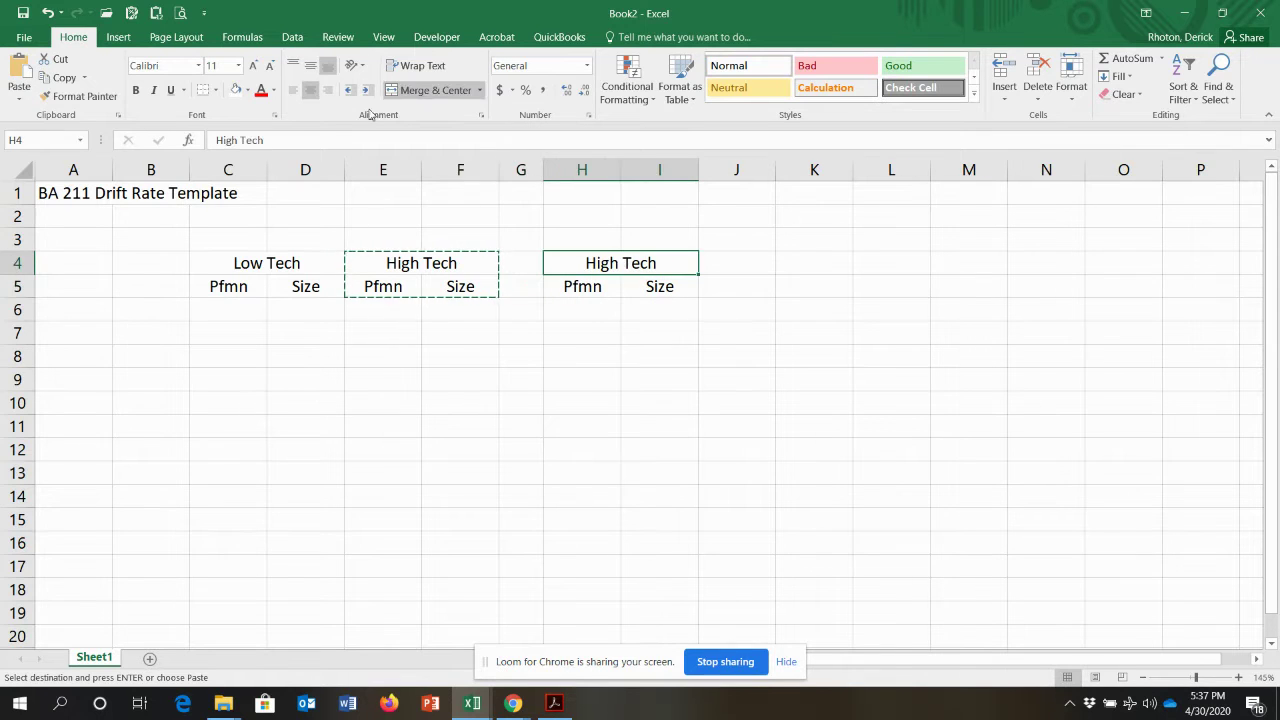
pyautogui.click(323, 138)
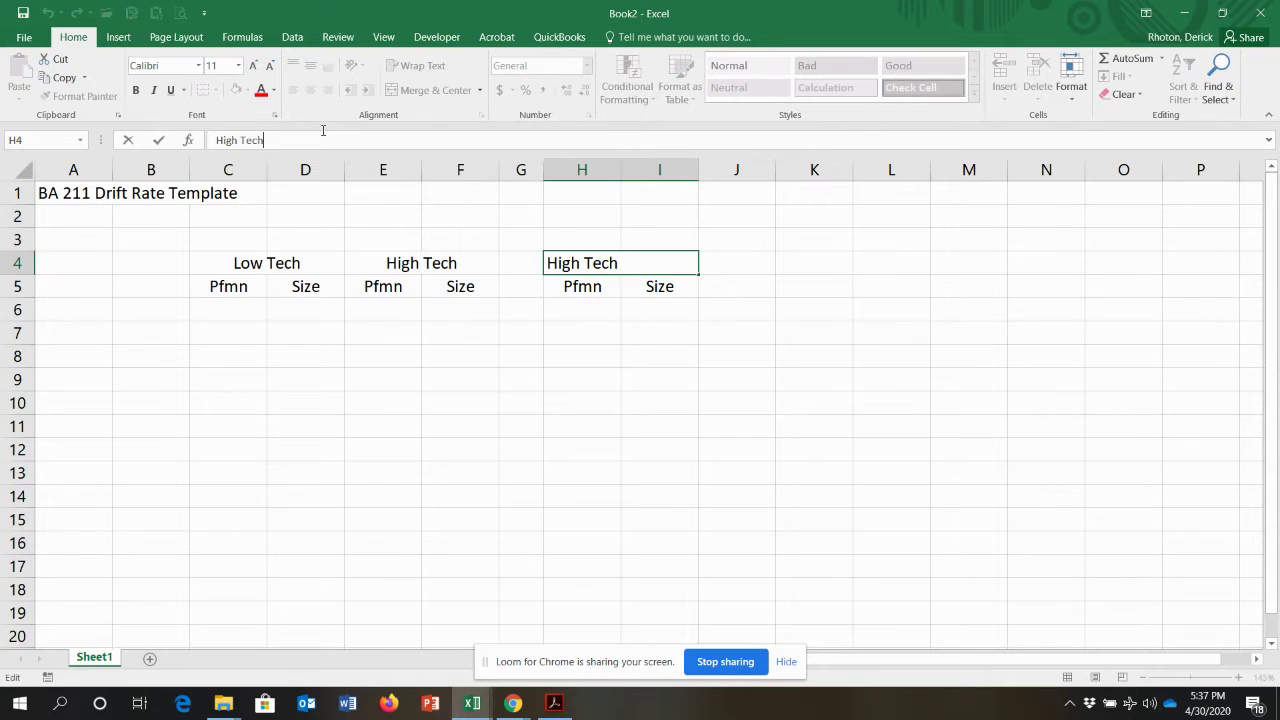
pyautogui.write('- Ideal')
pyautogui.press('Return')
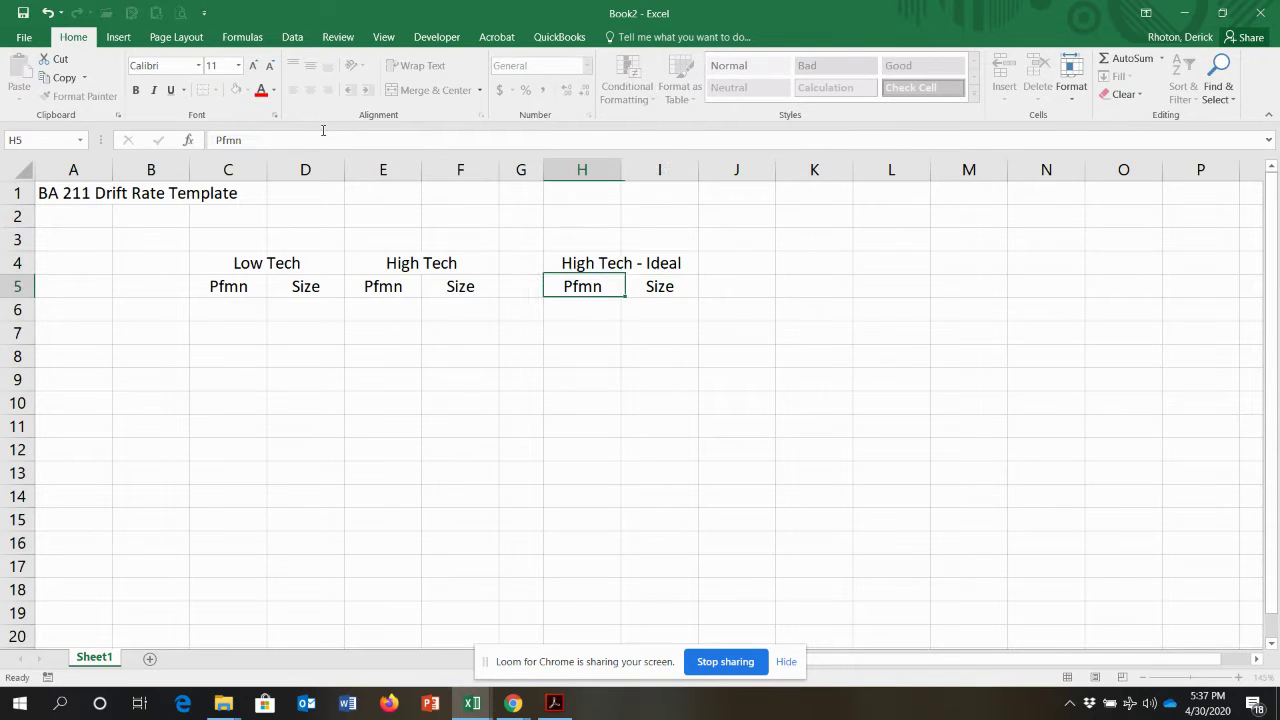
# Fill the merged Low Tech heading cell with light blue
pyautogui.click(274, 263)
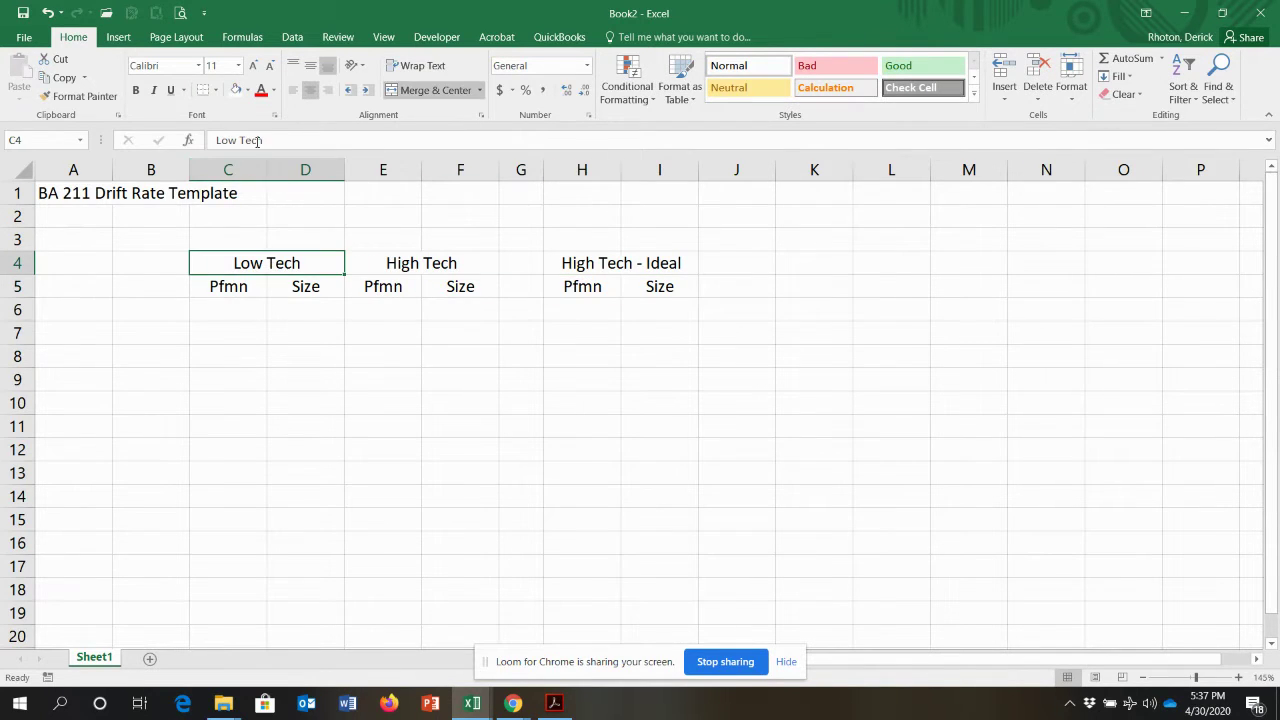
pyautogui.click(273, 90)
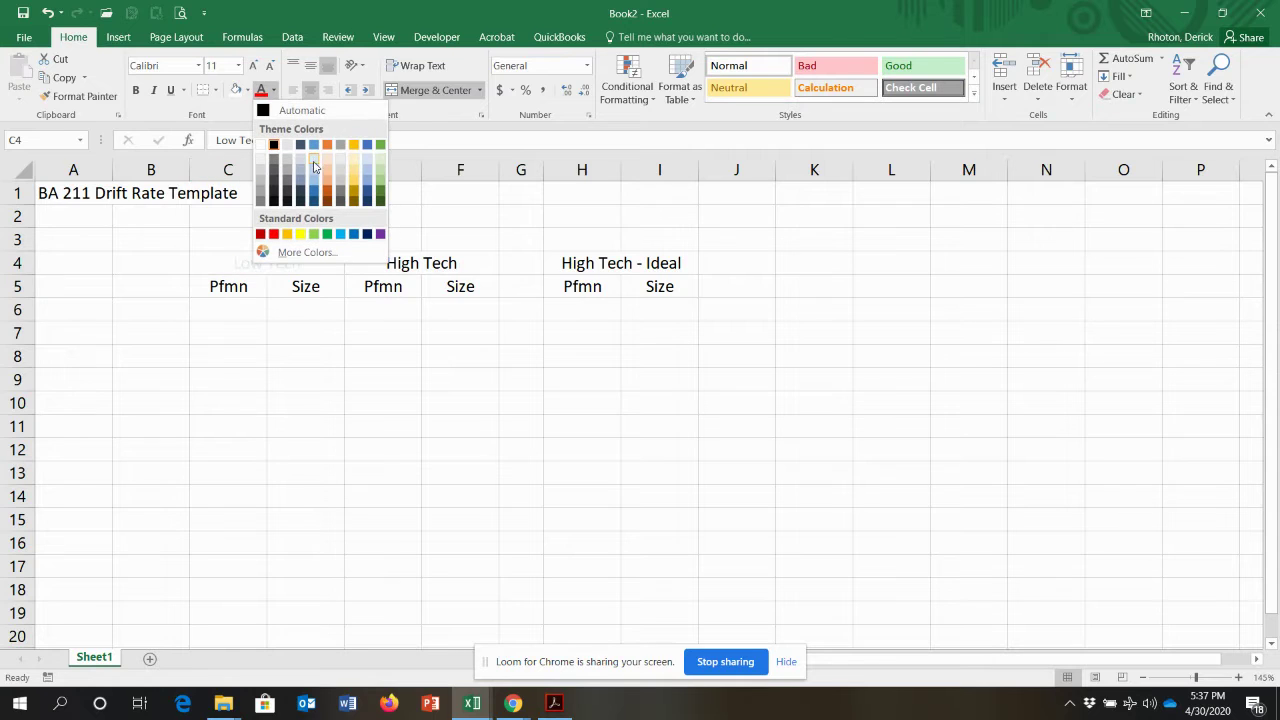
pyautogui.click(357, 12)
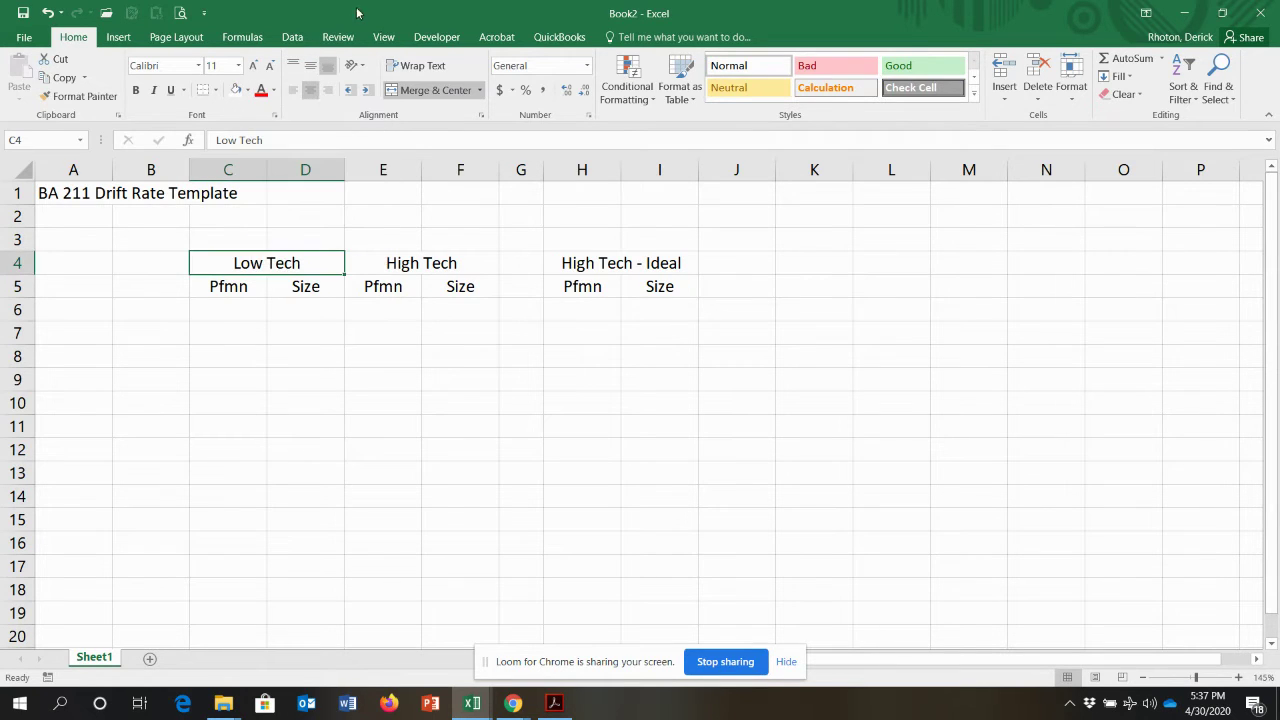
pyautogui.click(274, 90)
pyautogui.click(274, 90)
pyautogui.click(247, 90)
pyautogui.click(287, 153)
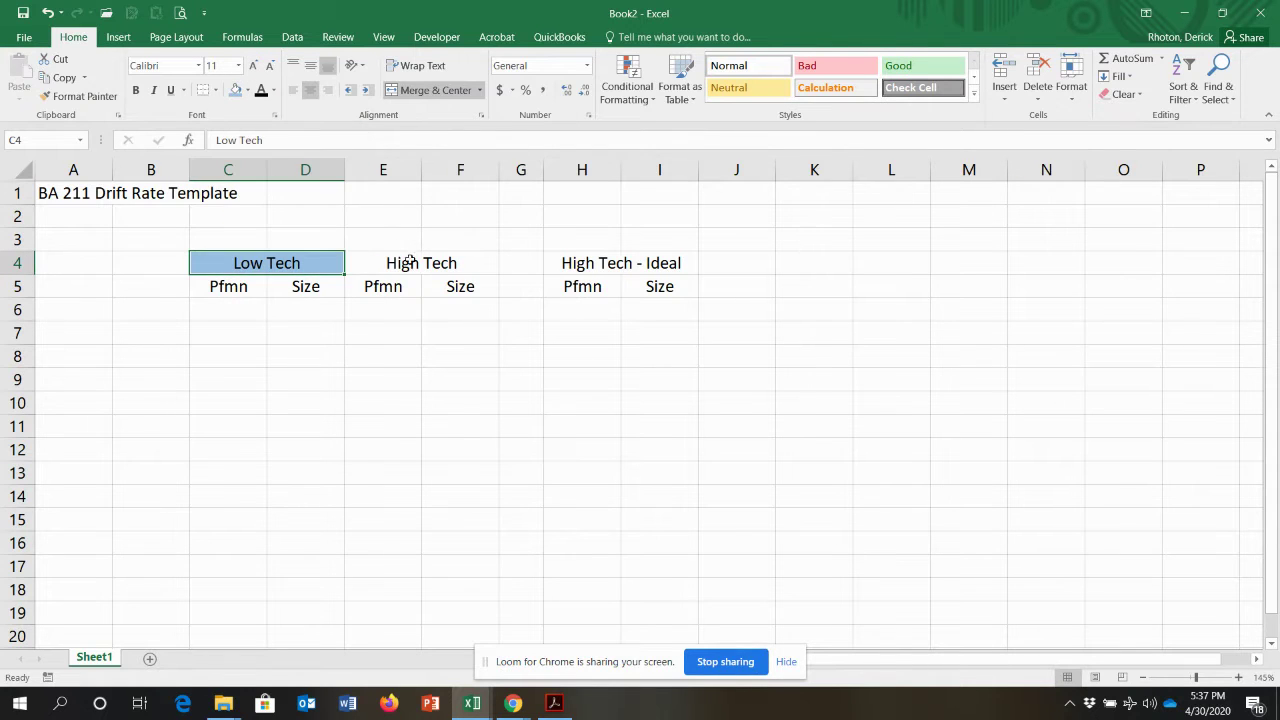
# Fill the High Tech heading with pale green and the High Tech - Ideal heading with a darker green shade
pyautogui.press('Right')
pyautogui.click(247, 90)
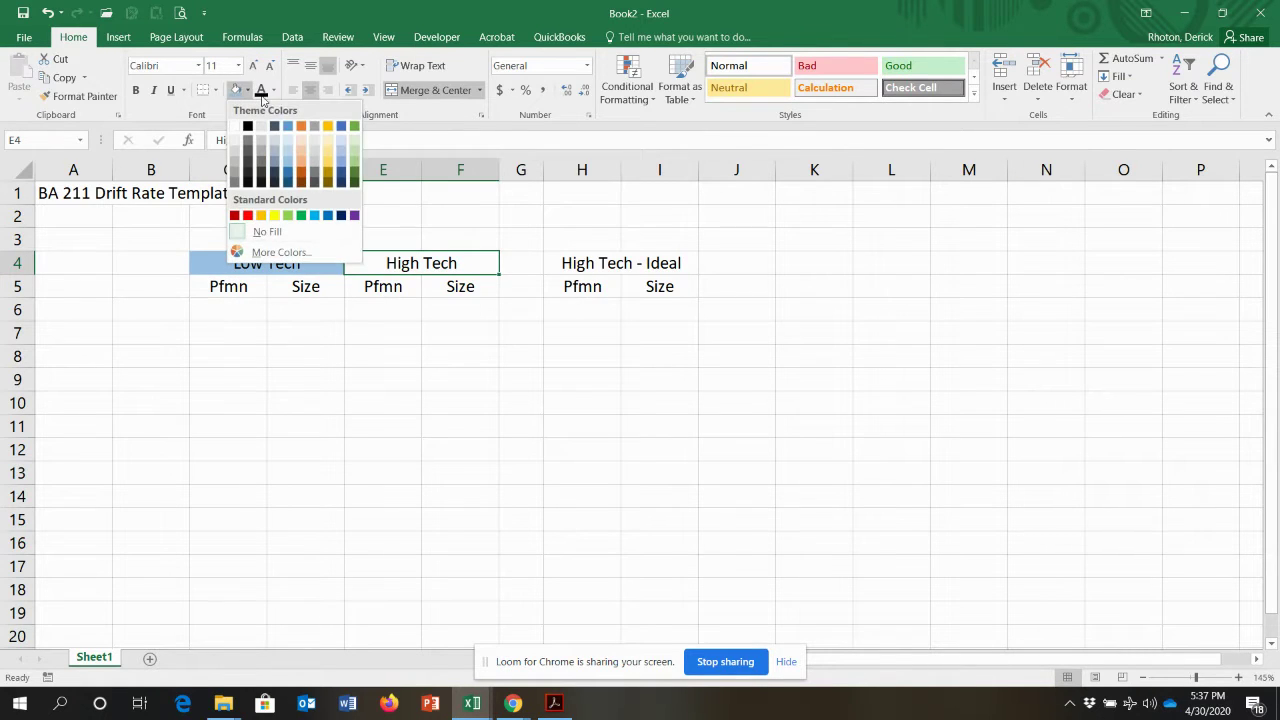
pyautogui.click(355, 147)
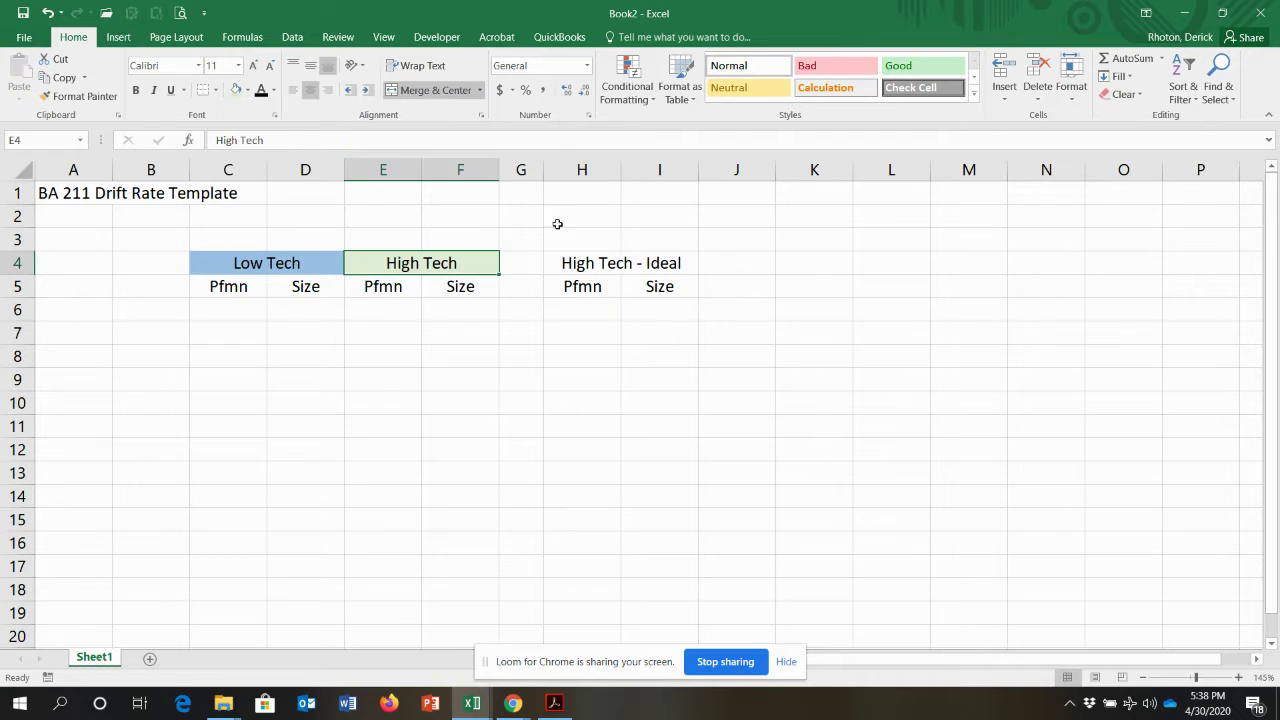
pyautogui.click(593, 259)
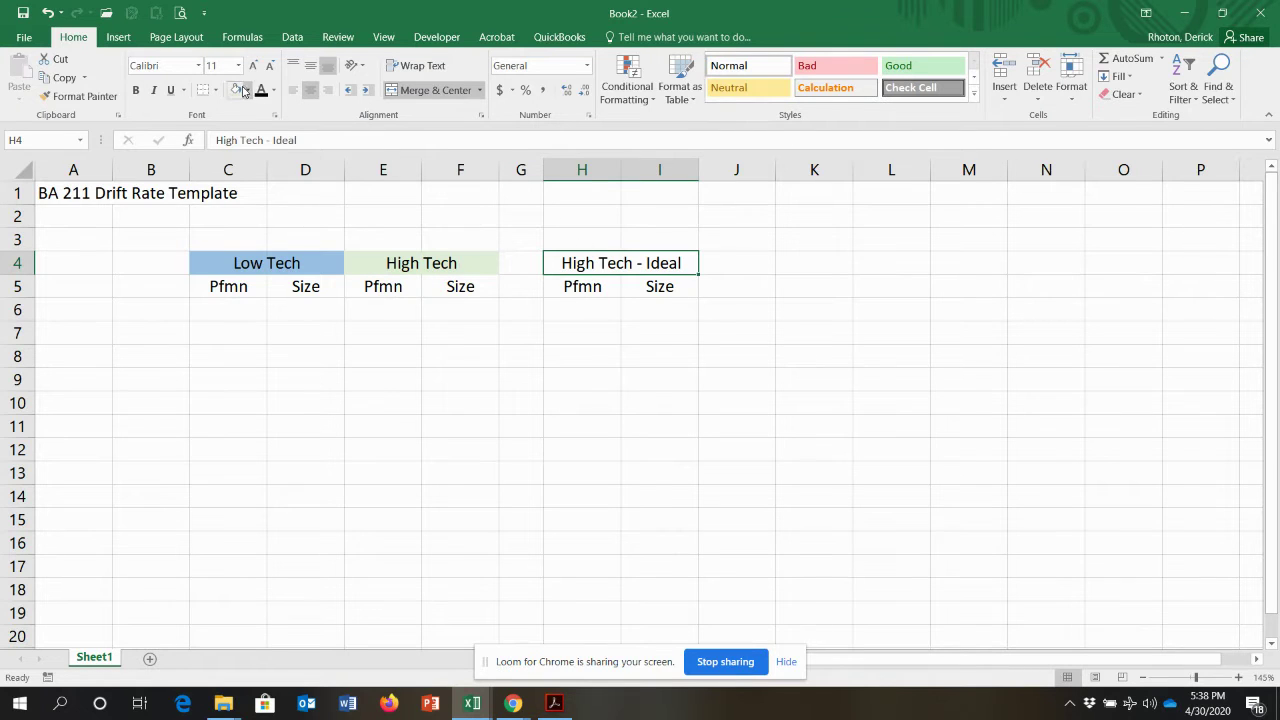
pyautogui.click(250, 92)
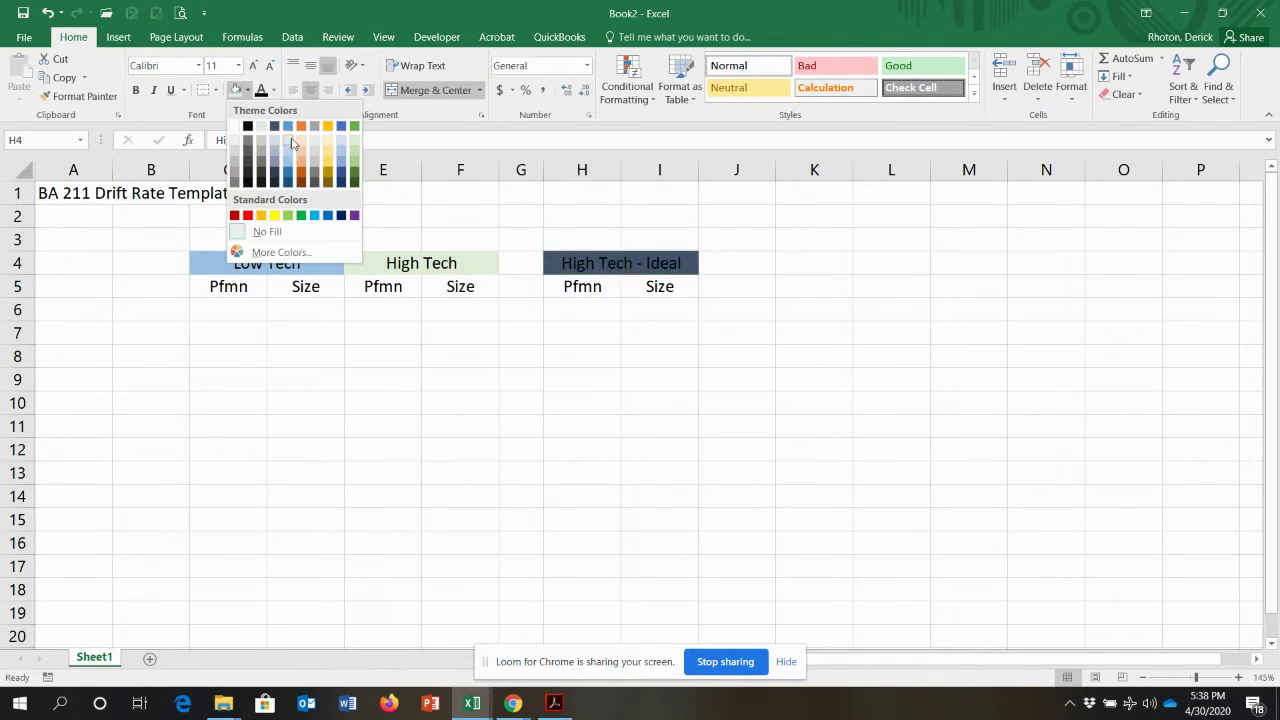
pyautogui.click(357, 165)
# Enter the column headings "Date" in B5 and "Round" in A5
pyautogui.moveTo(228, 264); pyautogui.dragTo(390, 281)
pyautogui.click(164, 278)
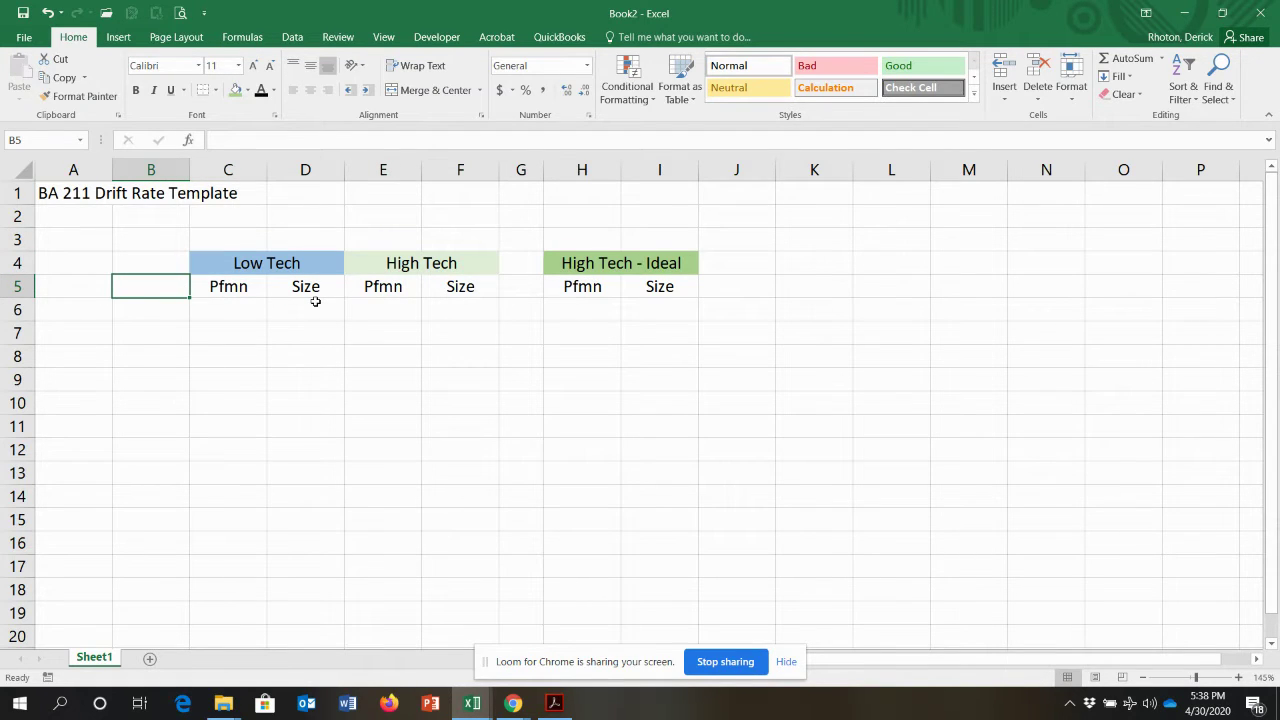
pyautogui.write('DAte')
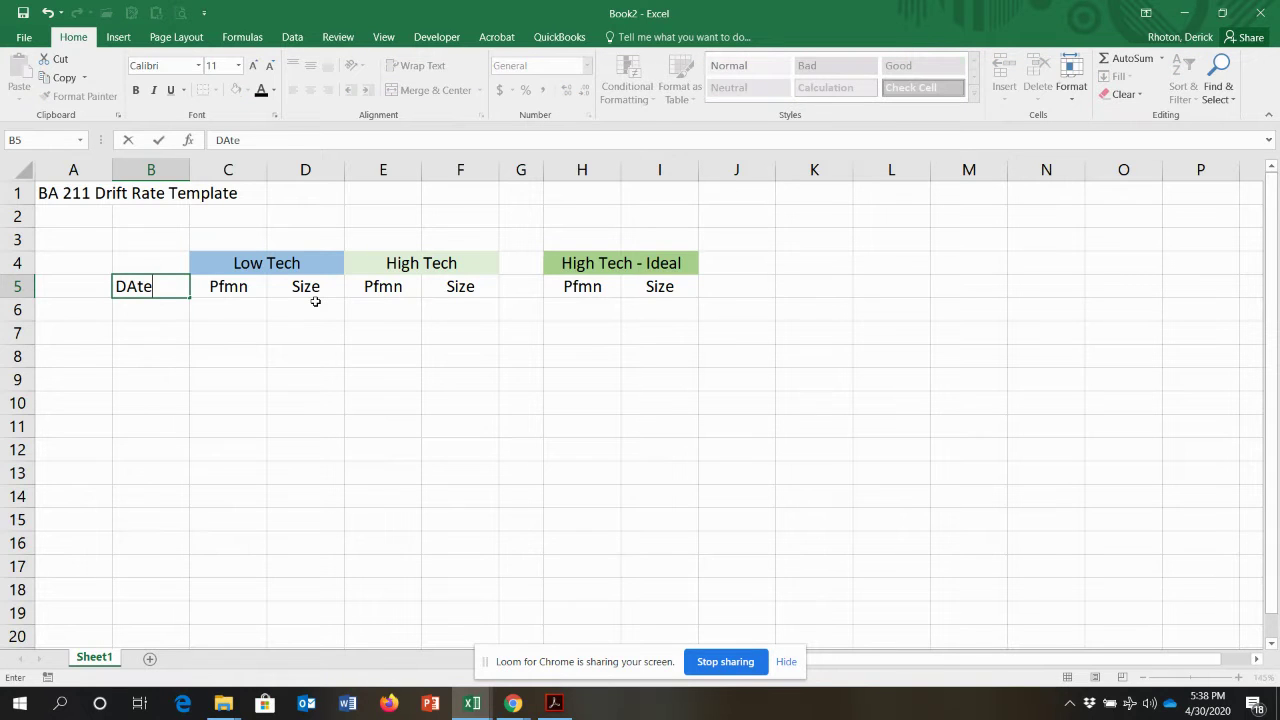
pyautogui.press('Return')
pyautogui.press('Up')
pyautogui.press('Left')
pyautogui.write('Round')
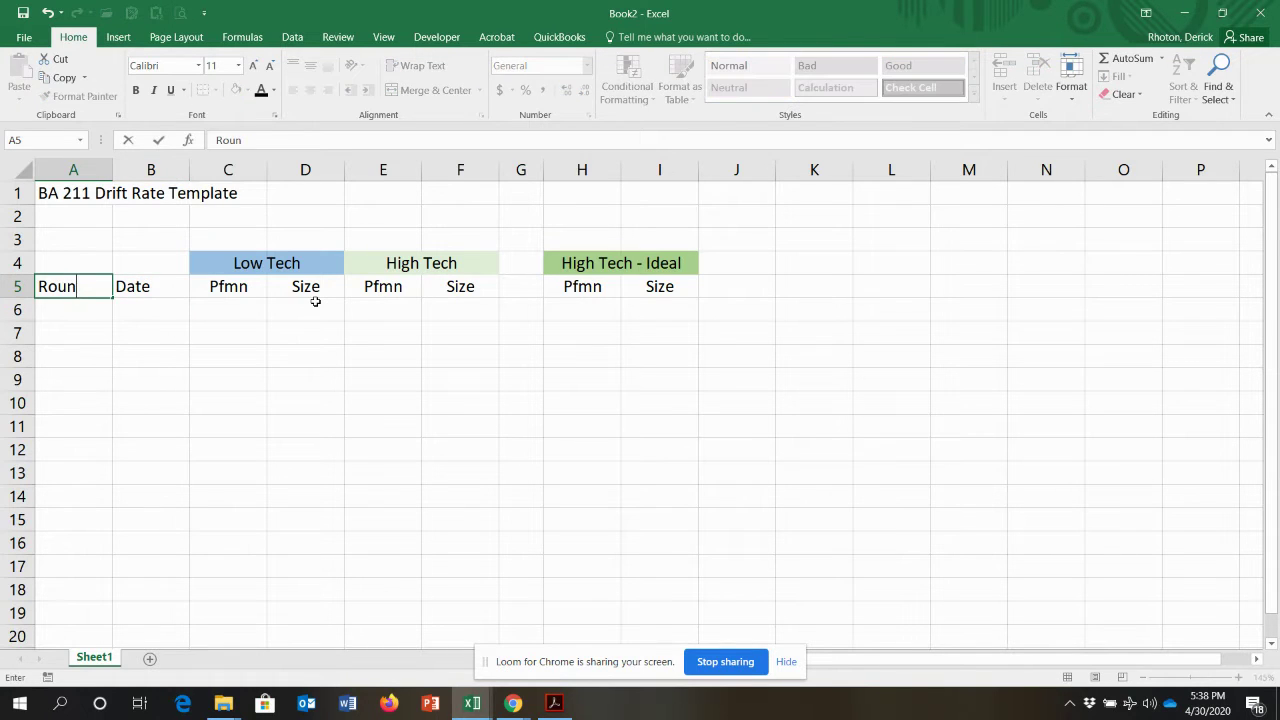
pyautogui.press('Return')
# Enter round 0 in A6 and the date 12/31/2020 in B6
pyautogui.write('0')
pyautogui.press('Tab')
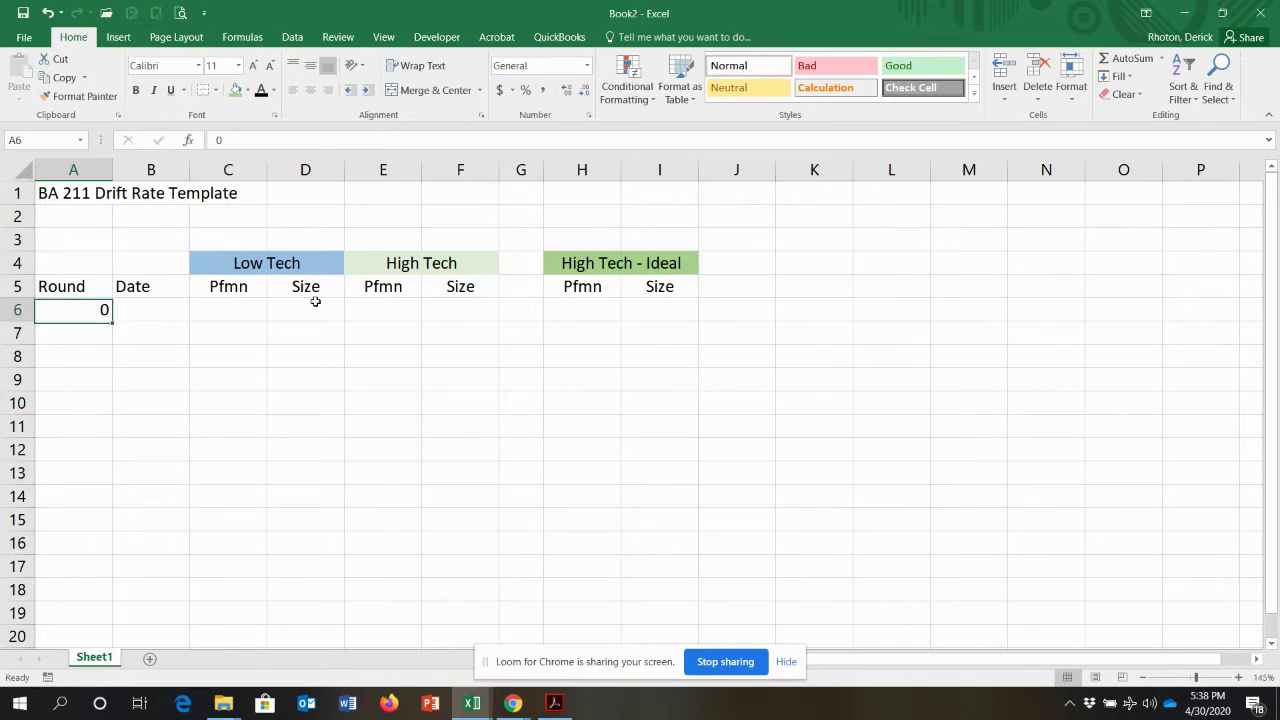
pyautogui.write('12/31/2020')
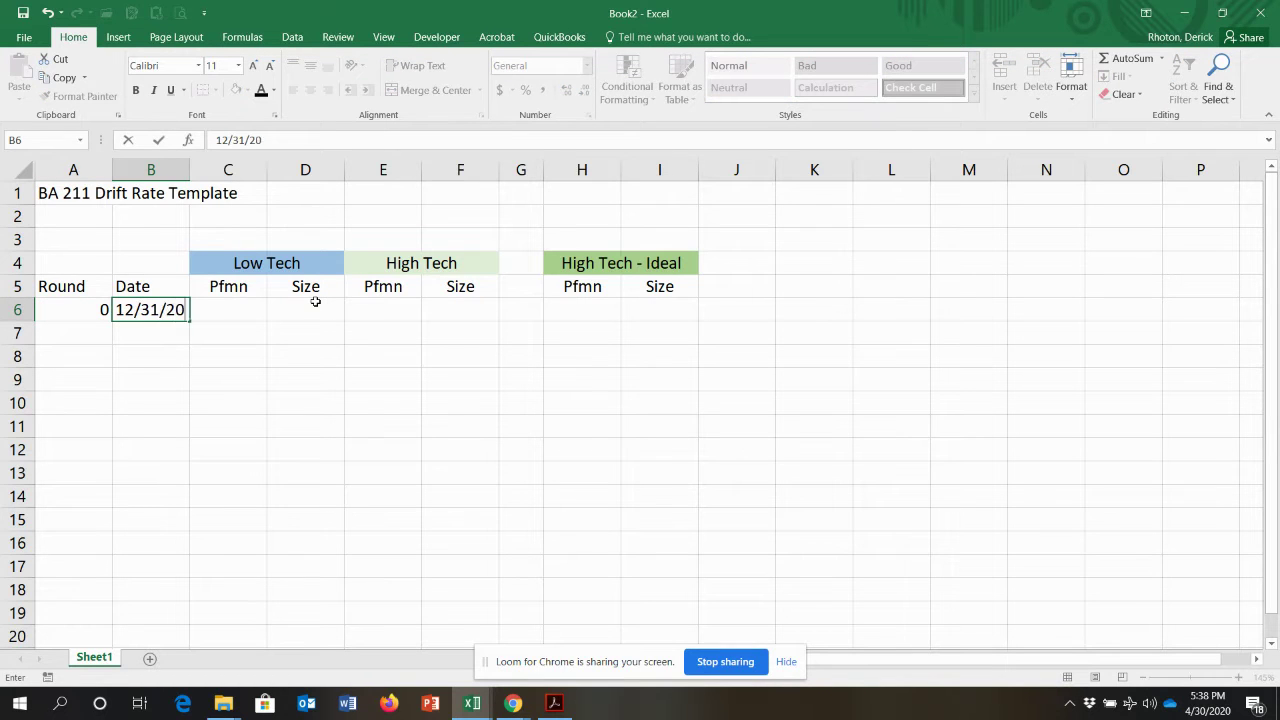
pyautogui.press('Return')
pyautogui.press('Up')
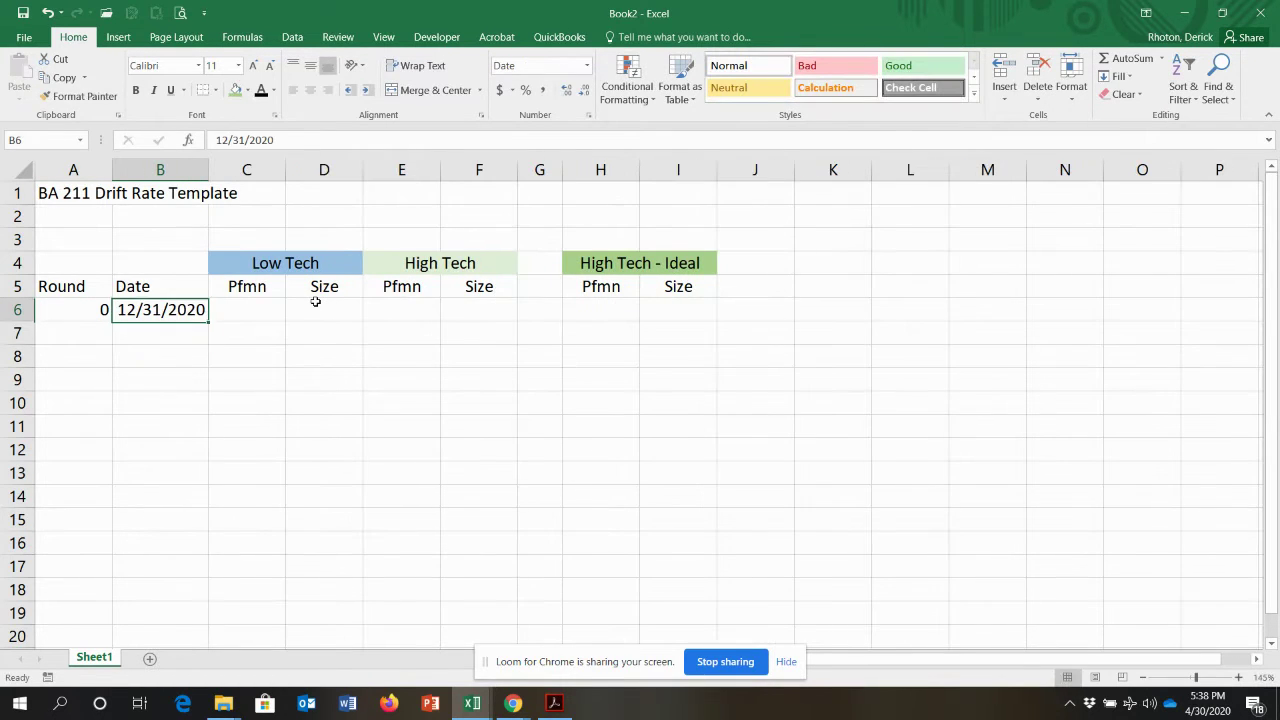
pyautogui.click(263, 309)
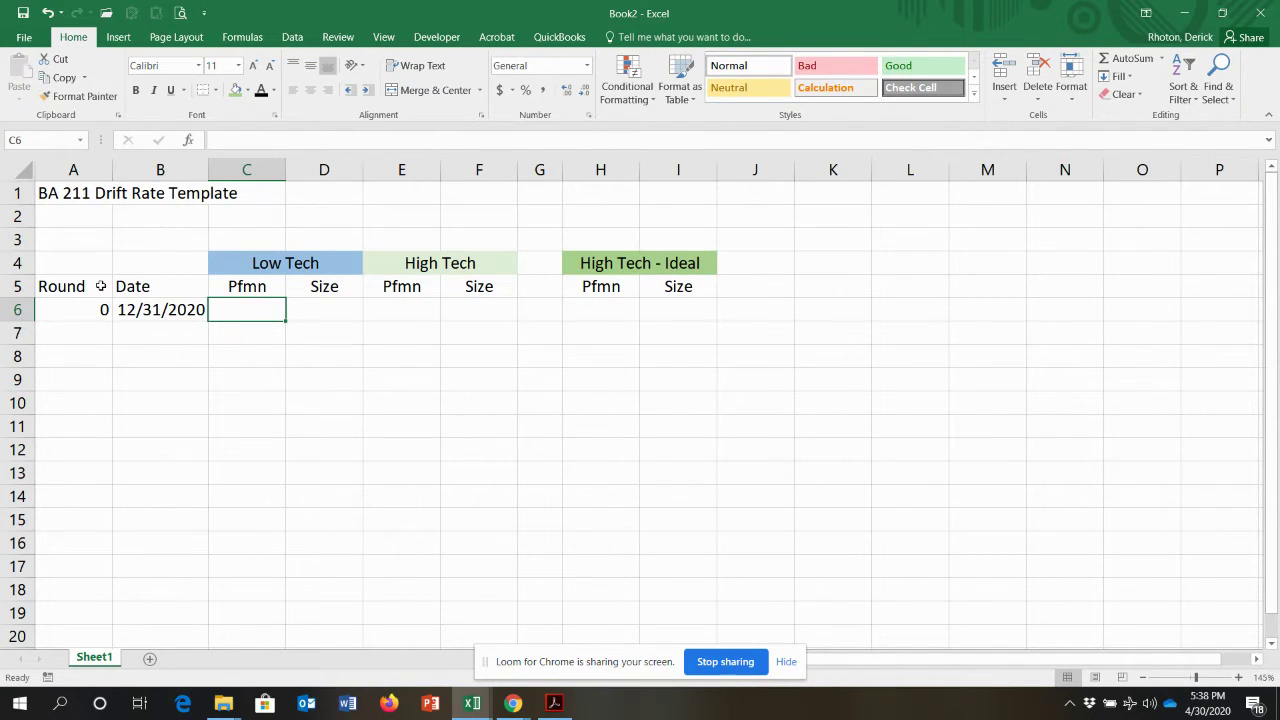
# Apply all borders to the table range A5:F55
pyautogui.moveTo(101, 286); pyautogui.dragTo(480, 612)
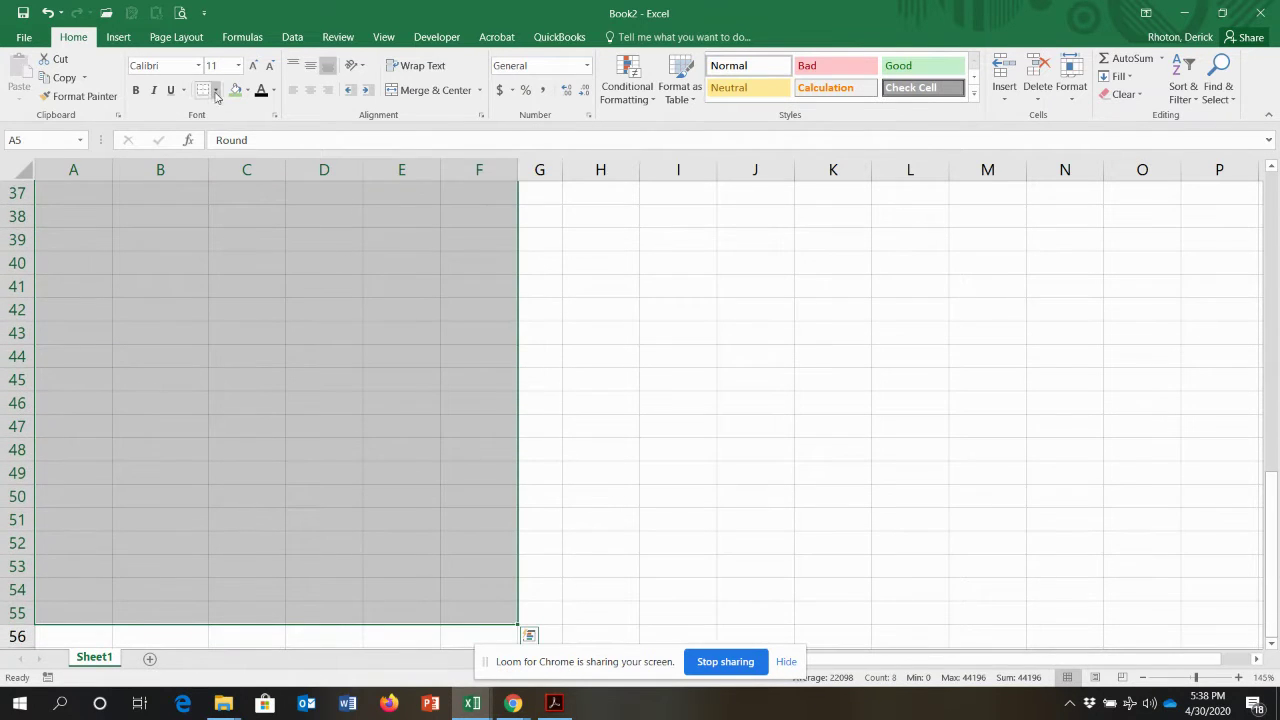
pyautogui.click(215, 90)
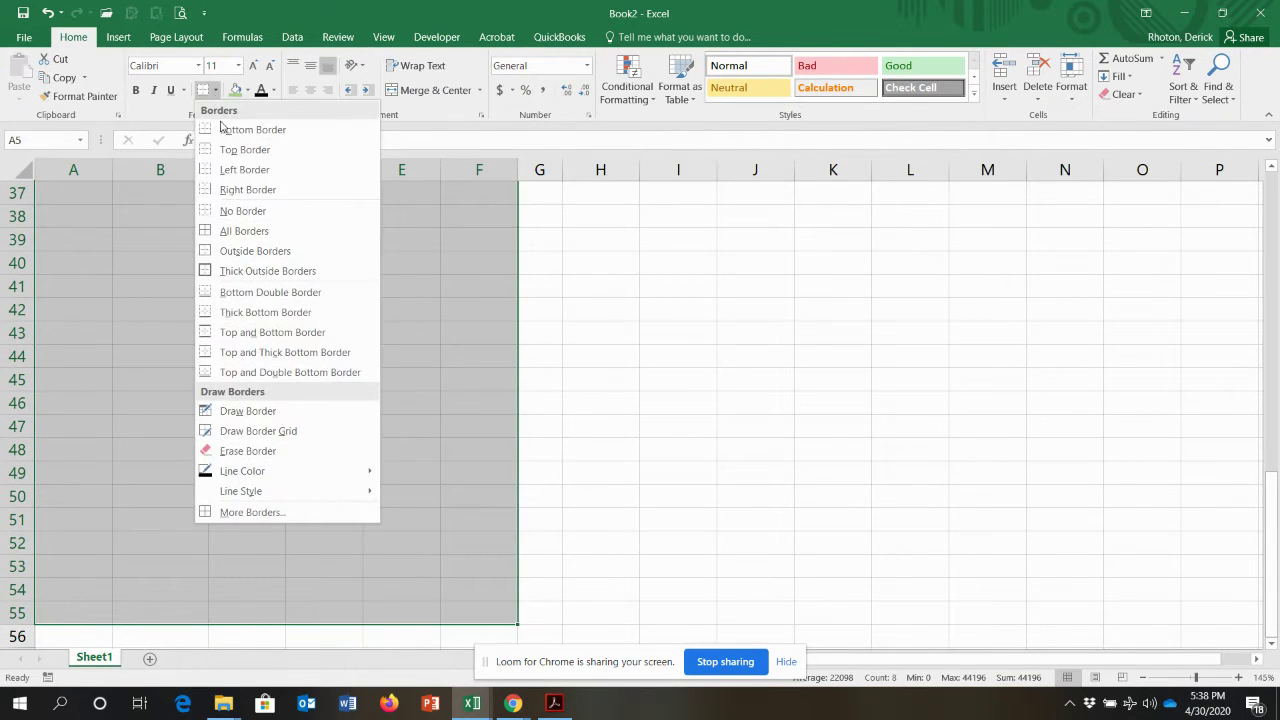
pyautogui.click(258, 229)
pyautogui.scroll(1, 456, 271)
# Apply thick outside borders to the Low Tech and High Tech headings and select the High Tech heading block E4:F5
pyautogui.click(266, 256)
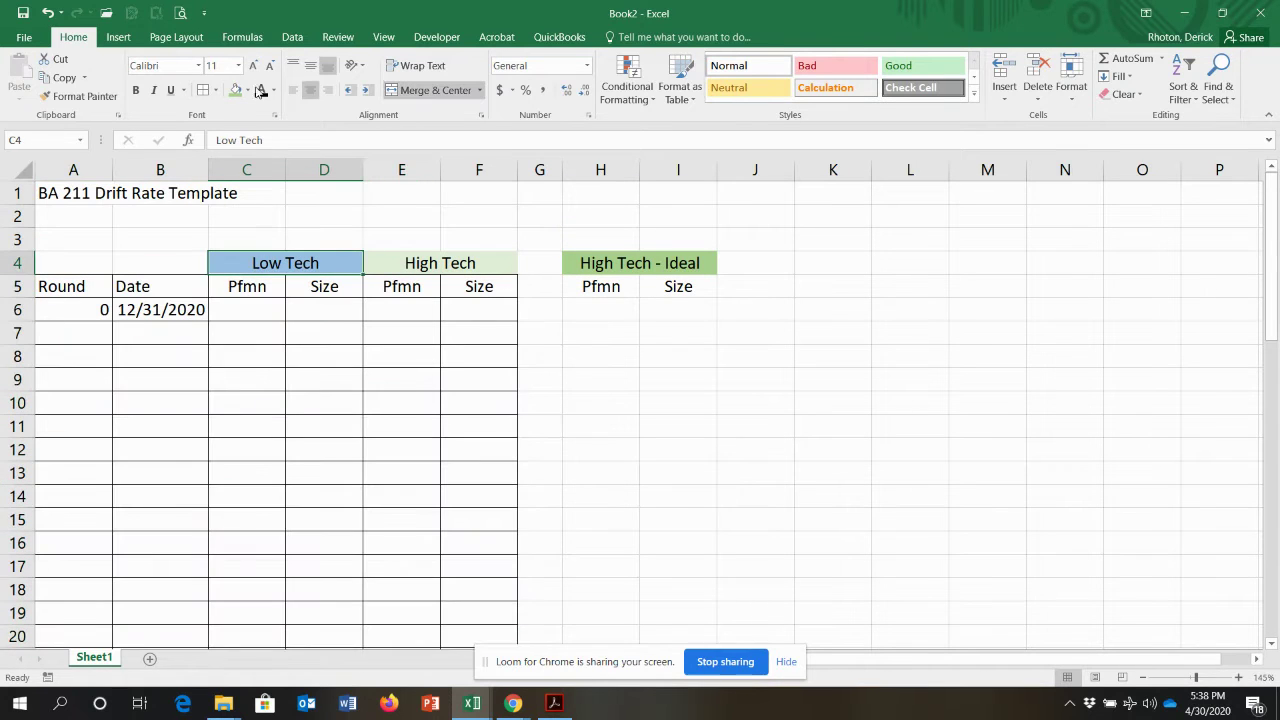
pyautogui.click(215, 90)
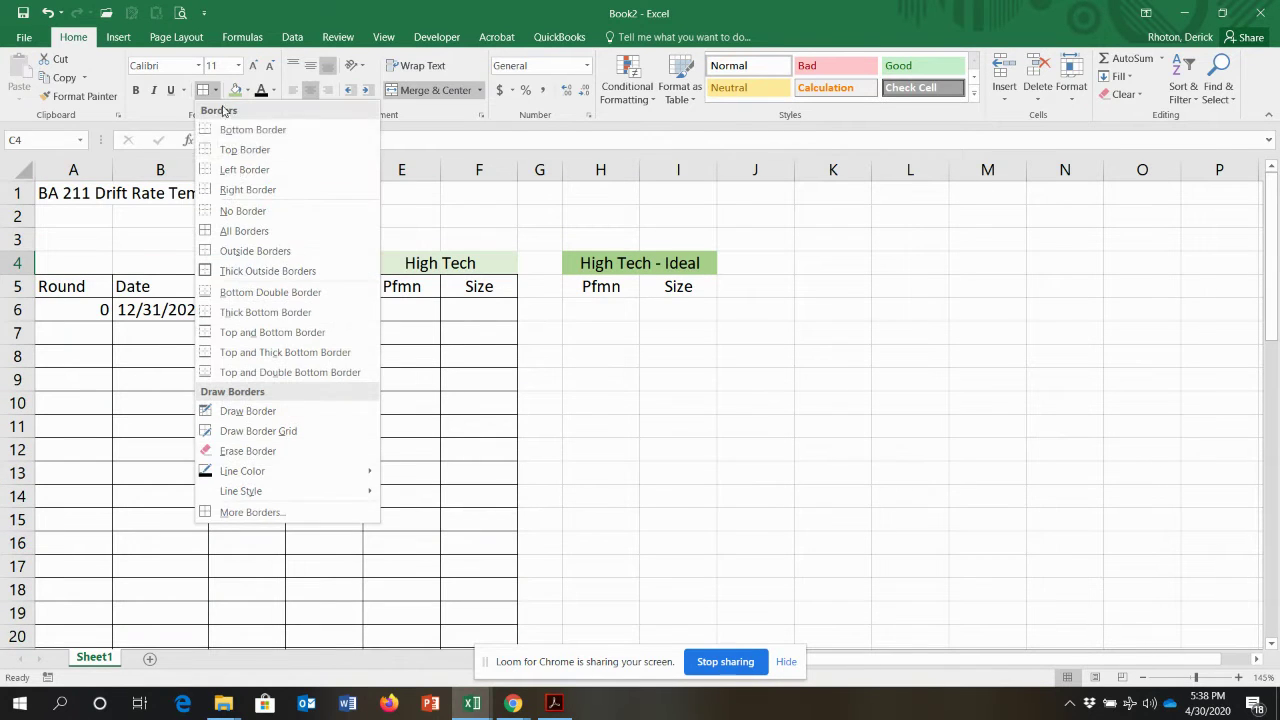
pyautogui.click(240, 268)
pyautogui.click(407, 264)
pyautogui.click(205, 90)
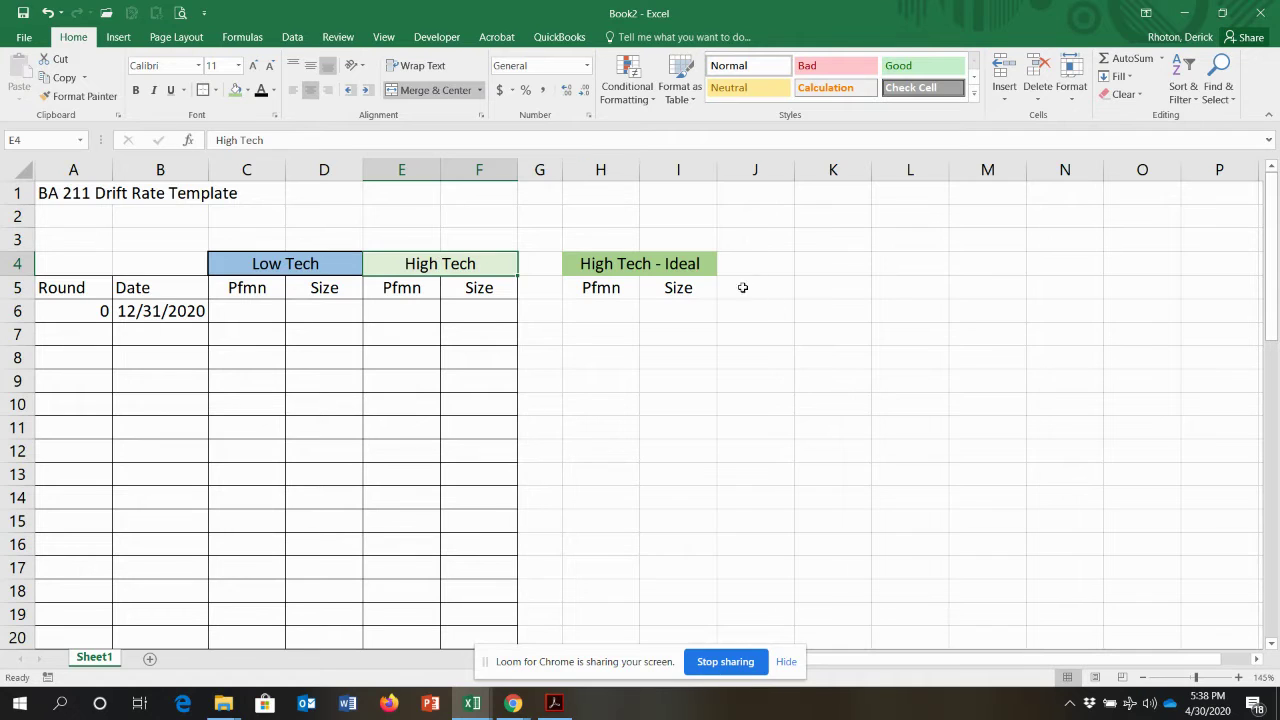
pyautogui.click(637, 260)
pyautogui.moveTo(486, 263); pyautogui.dragTo(478, 284)
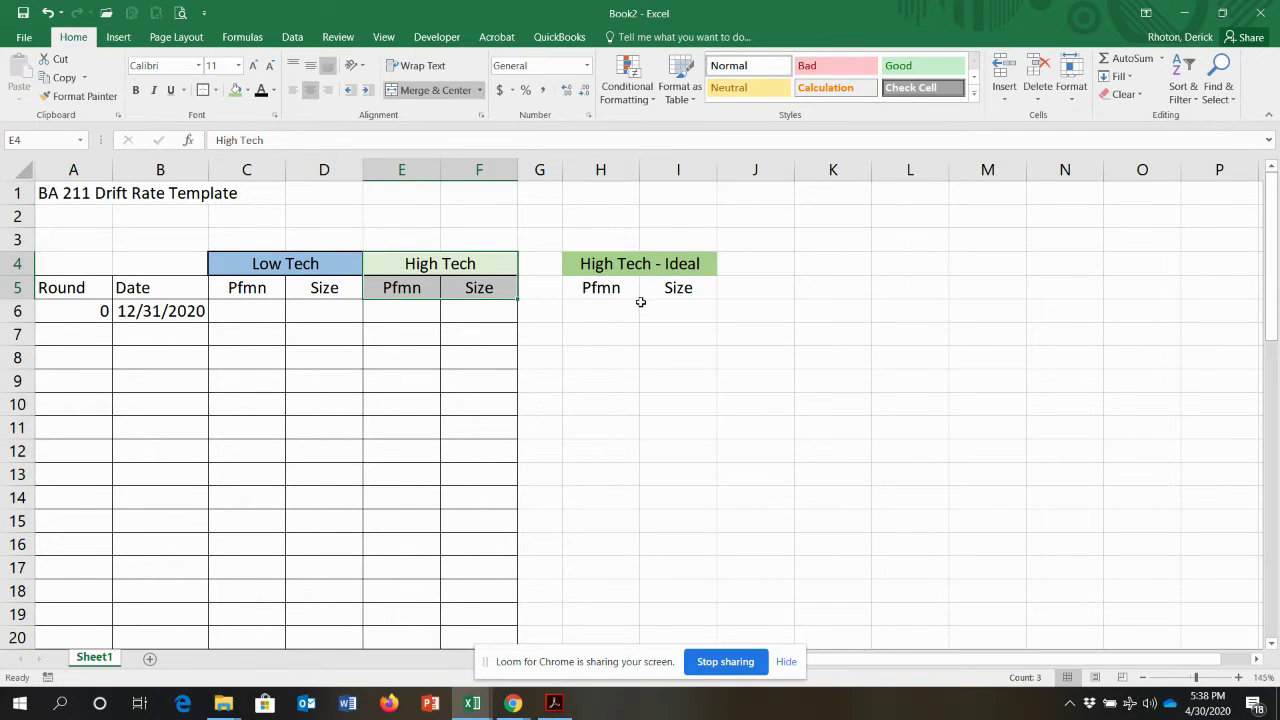
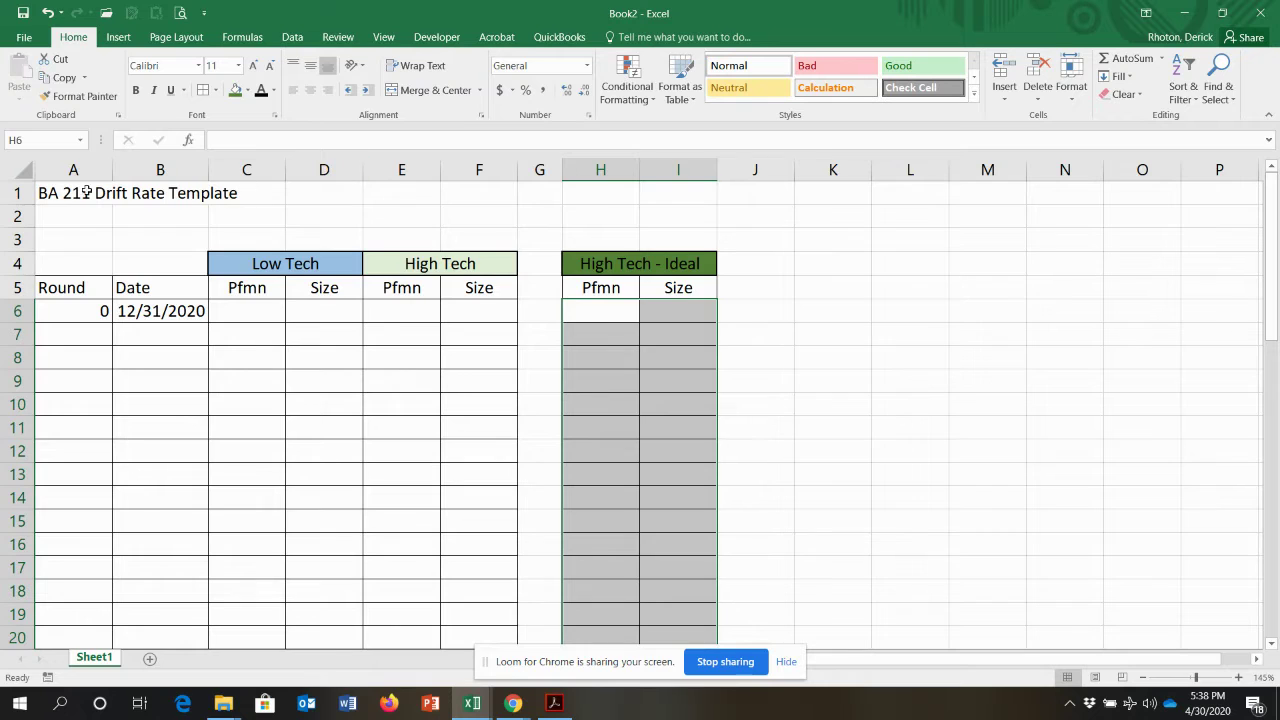
# Make the template title in A1 bold at 12 pt and hide the worksheet gridlines
pyautogui.hotkey('ctrl', 'b')
pyautogui.click(253, 65)
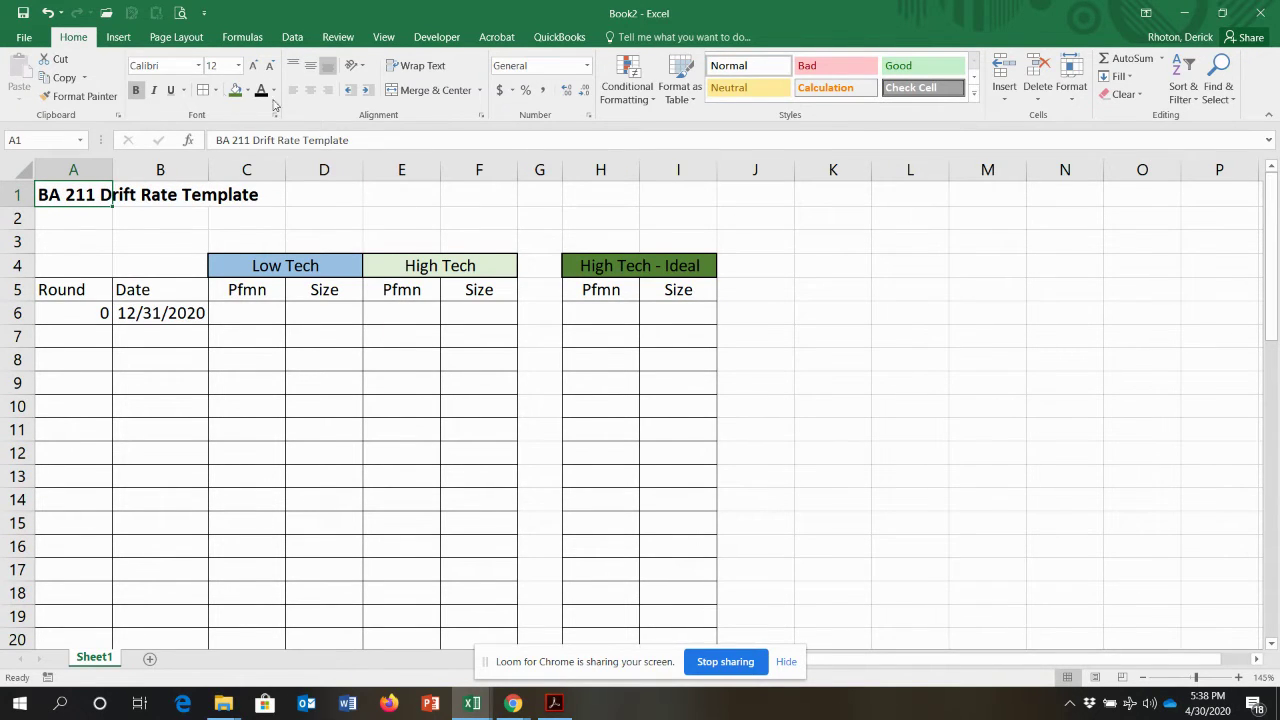
pyautogui.click(383, 37)
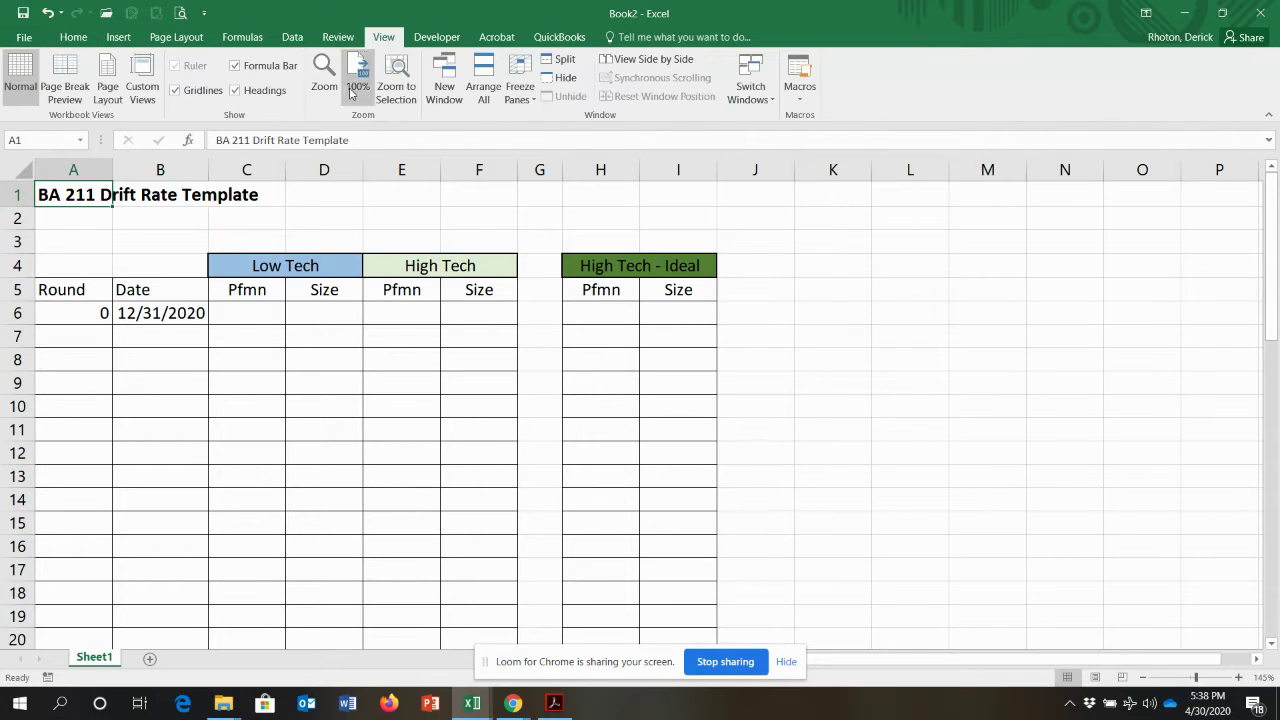
pyautogui.click(175, 90)
pyautogui.click(314, 357)
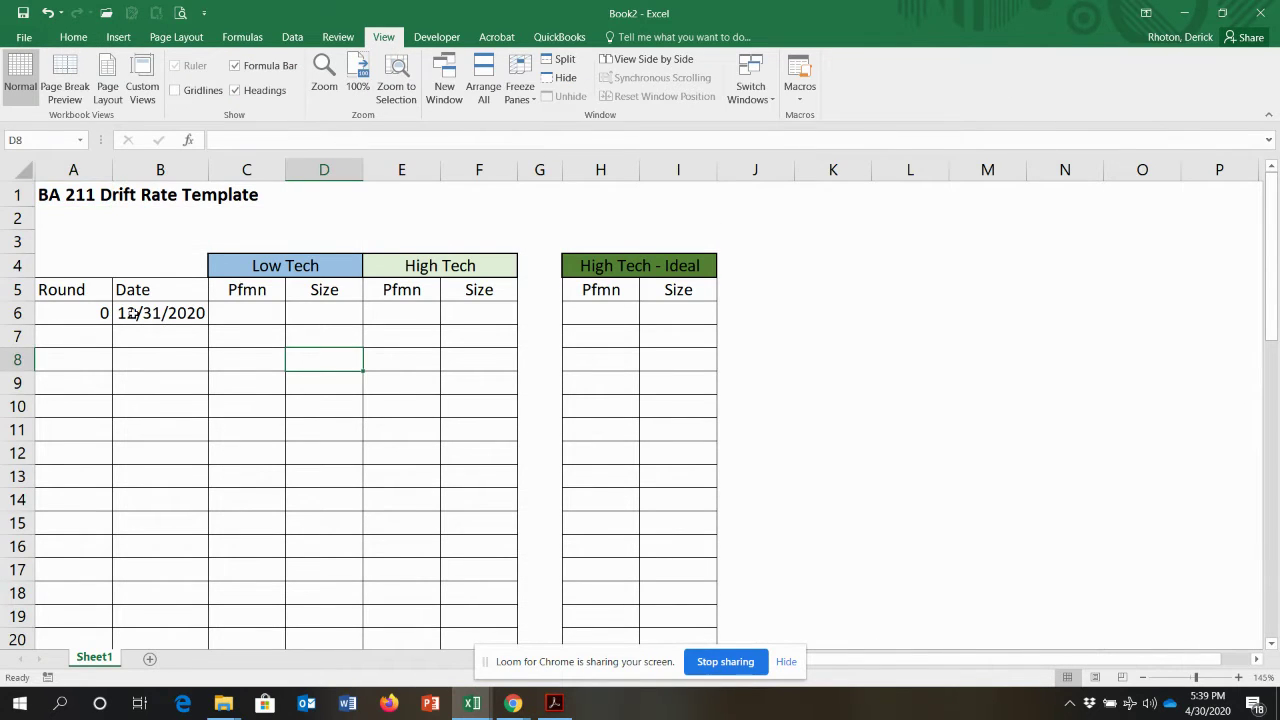
# Select C6 in the round 0 row and switch to SAmple Ind Conditions.pdf in Adobe Acrobat to read the round 0 segment centers
pyautogui.click(82, 314)
pyautogui.click(180, 317)
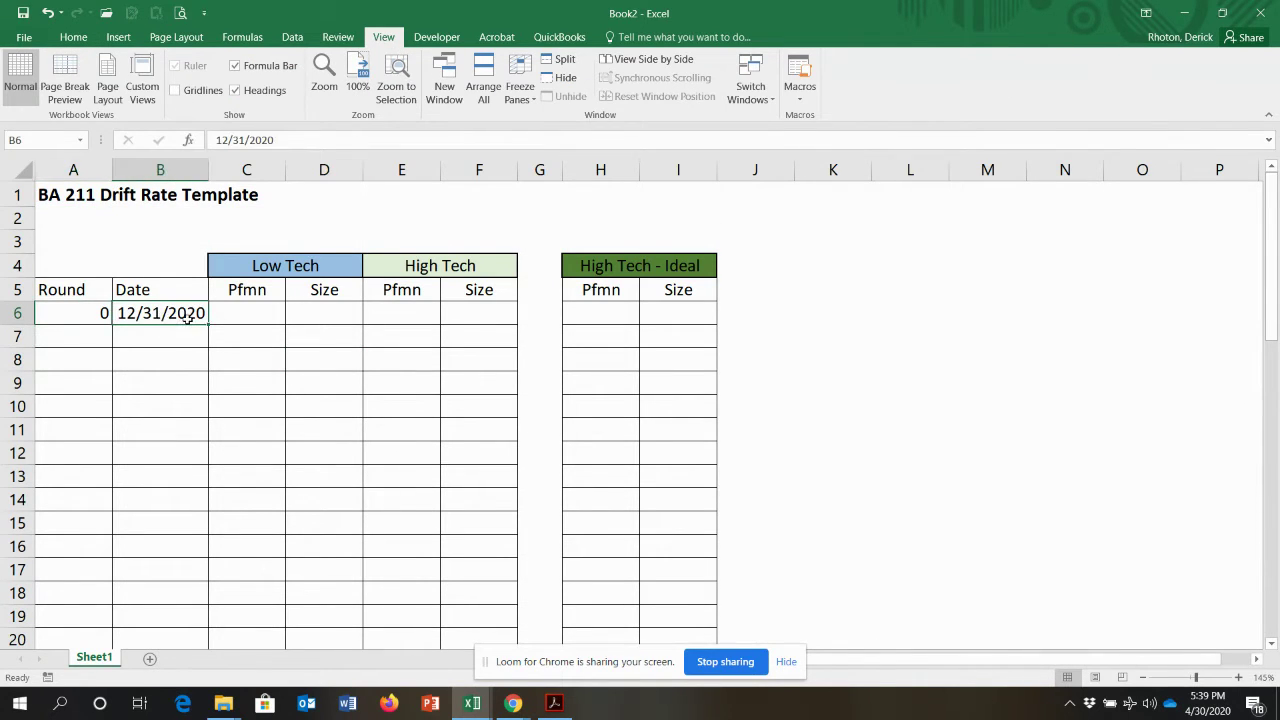
pyautogui.click(251, 315)
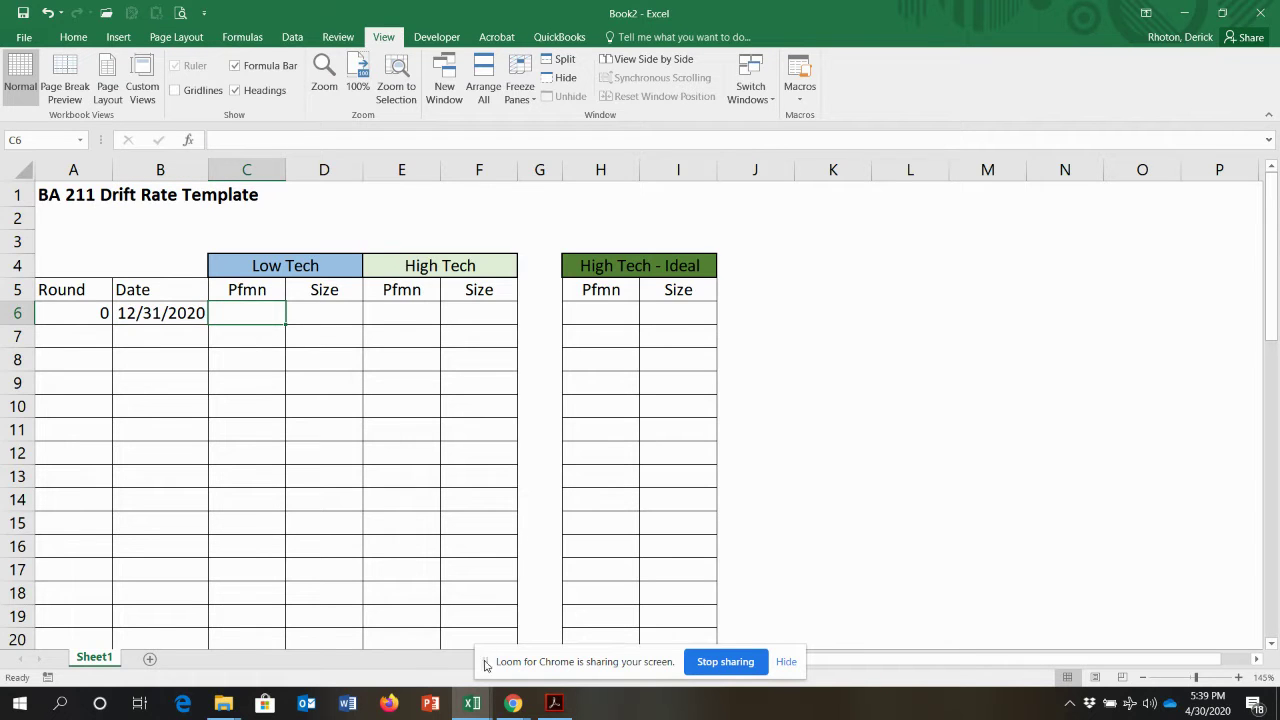
pyautogui.click(554, 703)
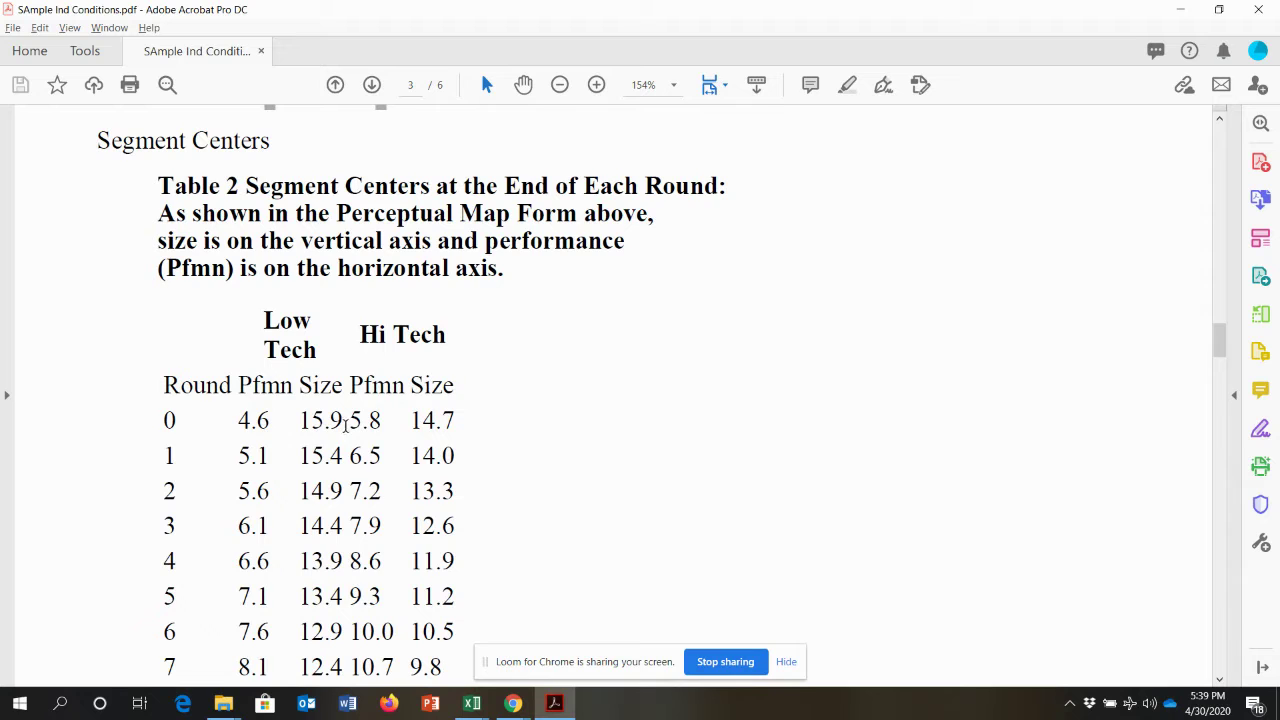
# Switch back to the Excel workbook and delete rows 8 through 55 below the first two table rows
pyautogui.hotkey('alt', 'Tab')
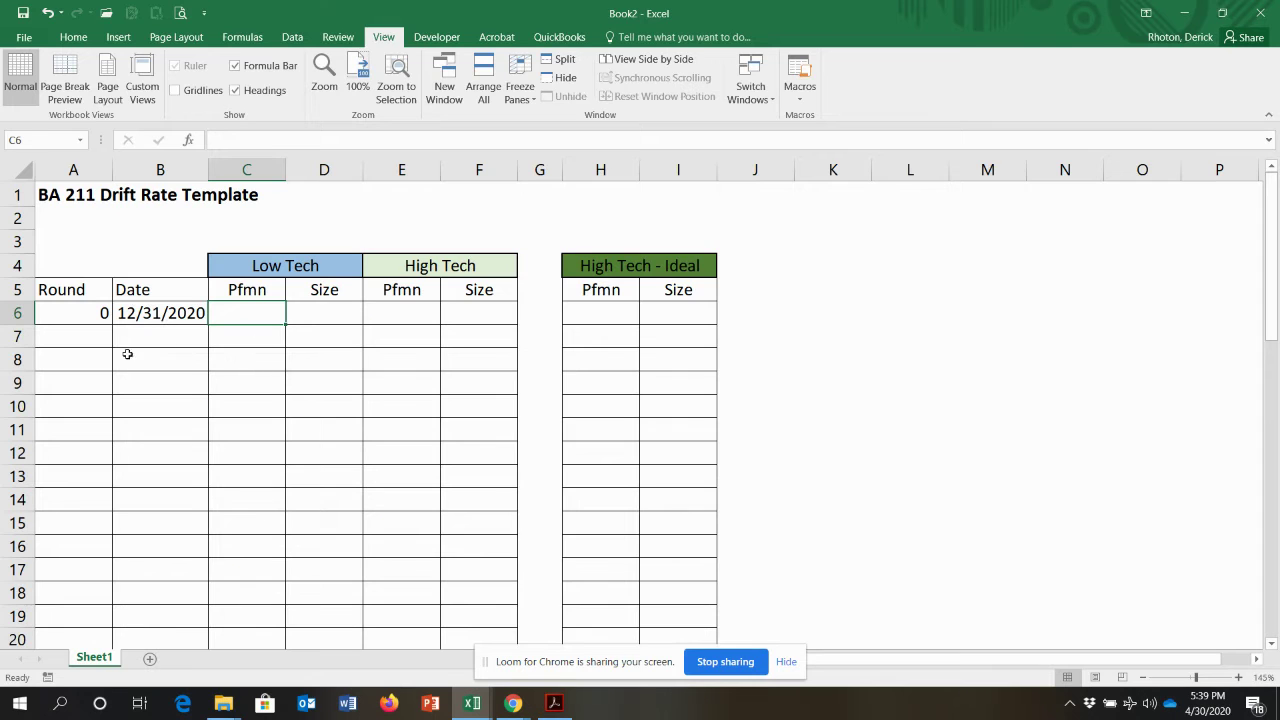
pyautogui.click(18, 360)
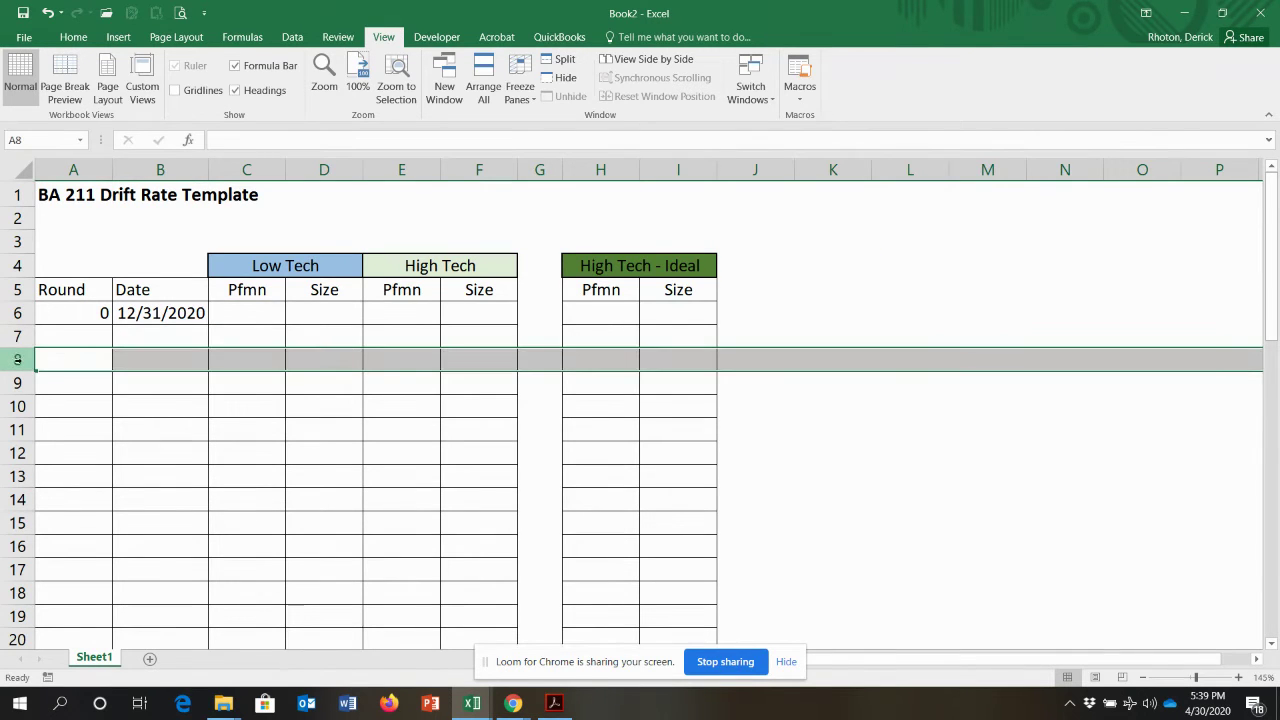
pyautogui.moveTo(20, 359); pyautogui.dragTo(56, 604)
pyautogui.rightClick(22, 590)
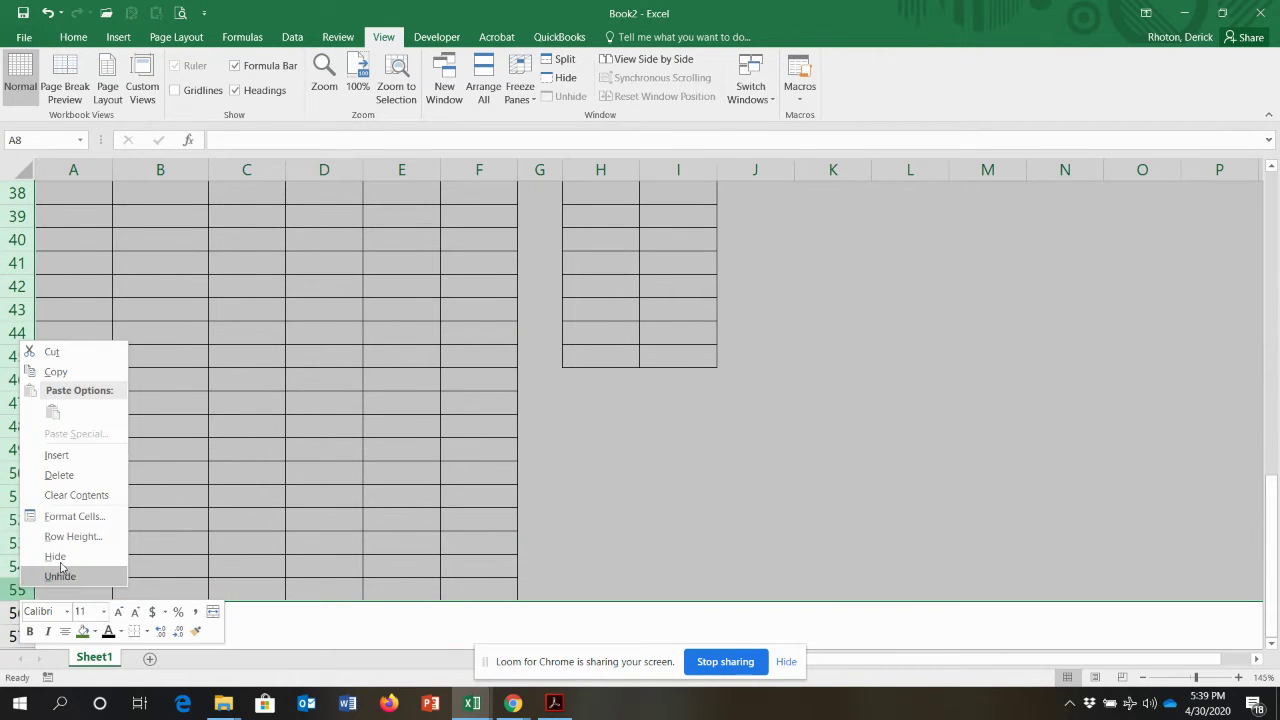
pyautogui.click(60, 474)
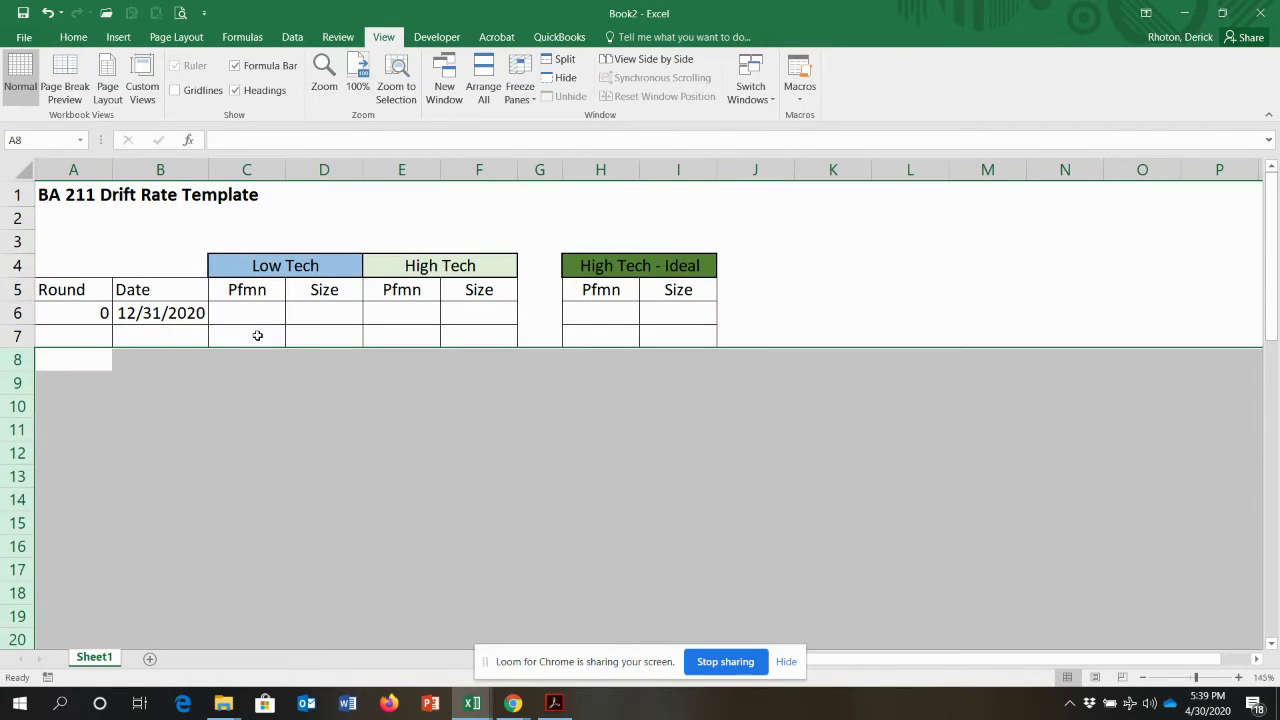
# Enter the round 0 Low Tech segment center from the PDF: Pfmn 4.6 in C6 and Size 15.9 in D6
pyautogui.click(261, 310)
pyautogui.hotkey('alt', 'Tab')
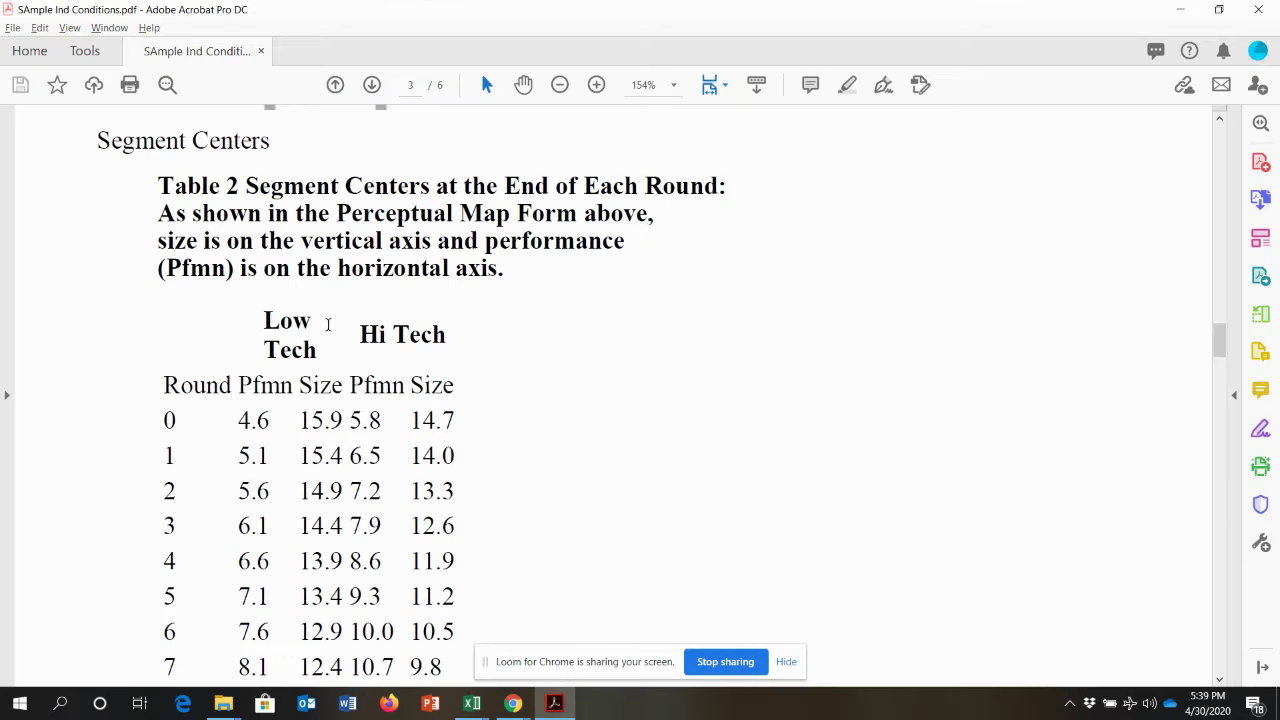
pyautogui.hotkey('alt', 'Tab')
pyautogui.write('4.6')
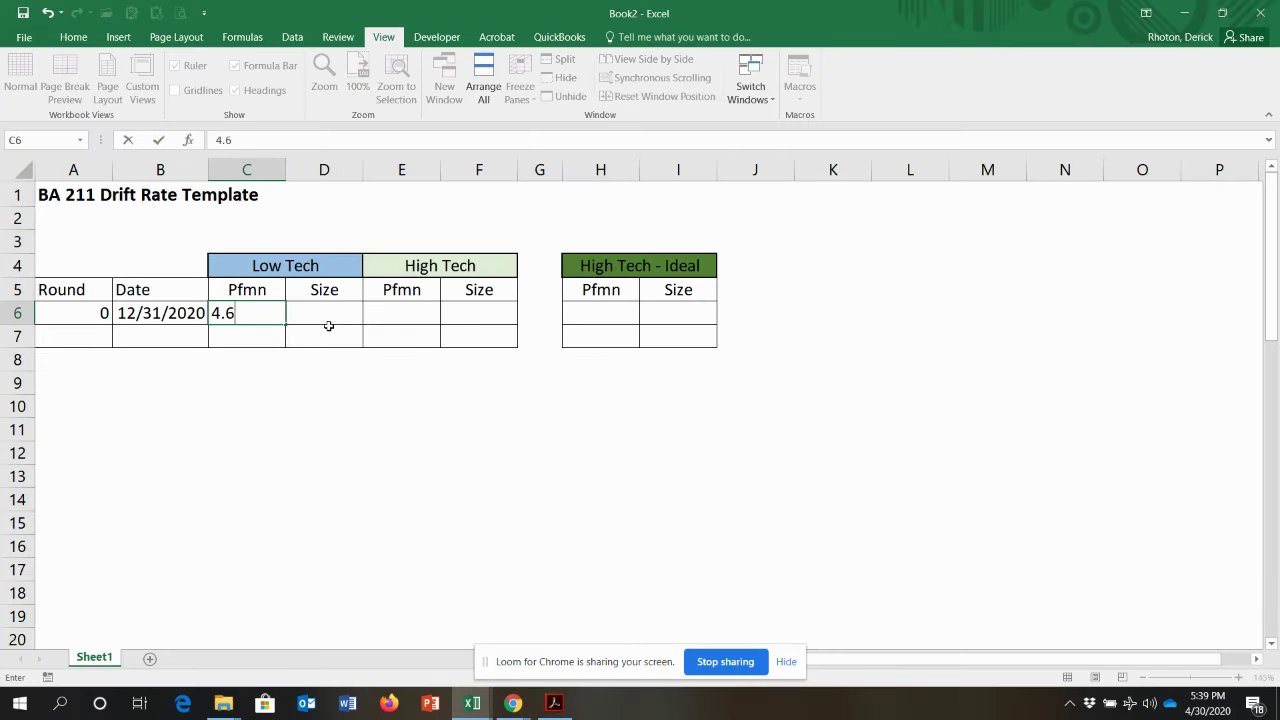
pyautogui.press('Tab')
pyautogui.hotkey('alt', 'Tab')
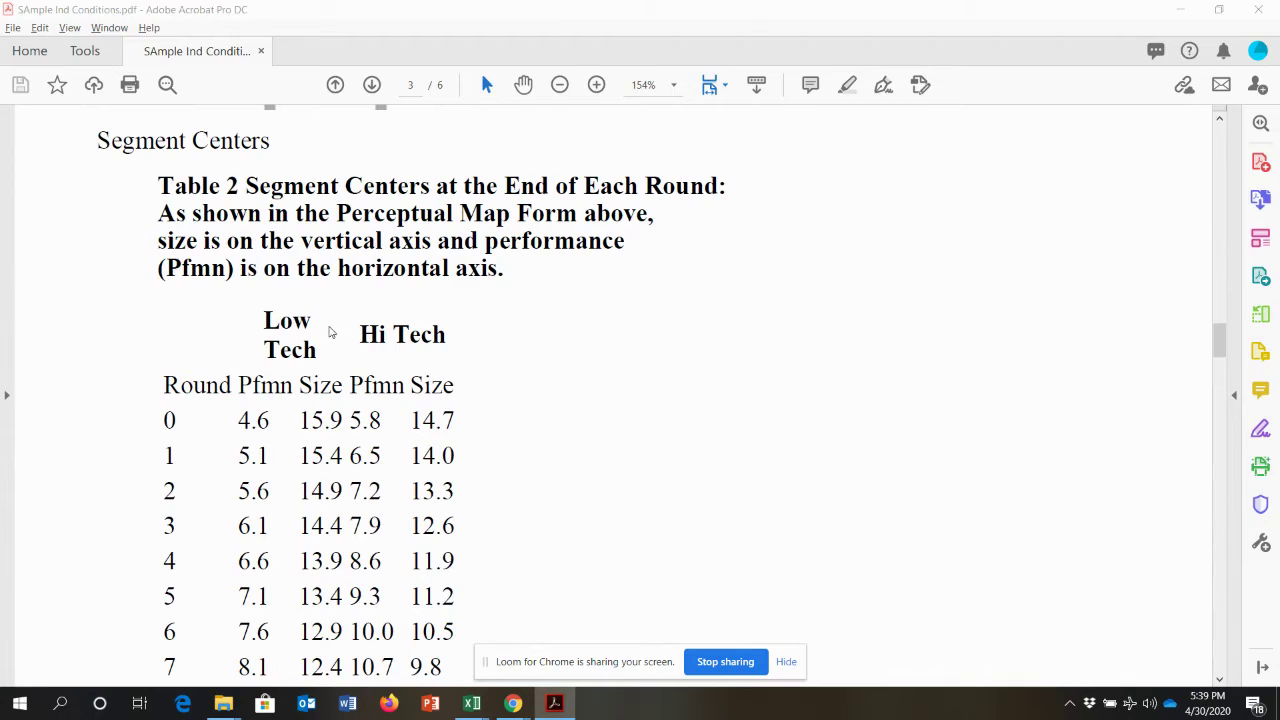
pyautogui.hotkey('alt', 'Tab')
pyautogui.write('15.9')
pyautogui.press('Return')
# Enter the round 0 High Tech segment center from the PDF: Pfmn 5.8 in E6 and Size 14.7 in F6
pyautogui.press('Up')
pyautogui.press('Right')
pyautogui.write('5.8')
pyautogui.press('Tab')
pyautogui.hotkey('alt', 'Tab')
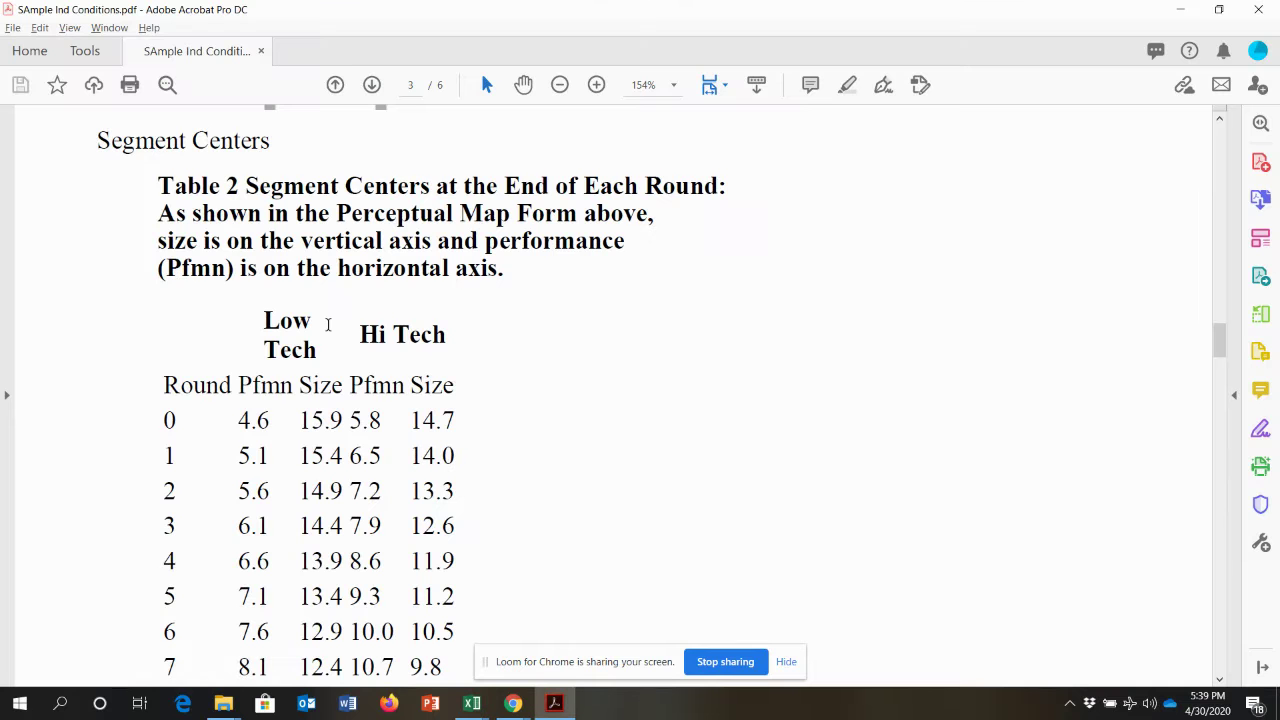
pyautogui.hotkey('alt', 'Tab')
pyautogui.write('14.7')
pyautogui.press('Return')
# Label cell B7, below the round 0 date, as Drift Rate
pyautogui.press('Up')
pyautogui.press('Right')
pyautogui.press('Left')
pyautogui.press('Down')
pyautogui.press('Left')
pyautogui.press('Left')
pyautogui.press('Left')
pyautogui.press('Left')
pyautogui.press('Left')
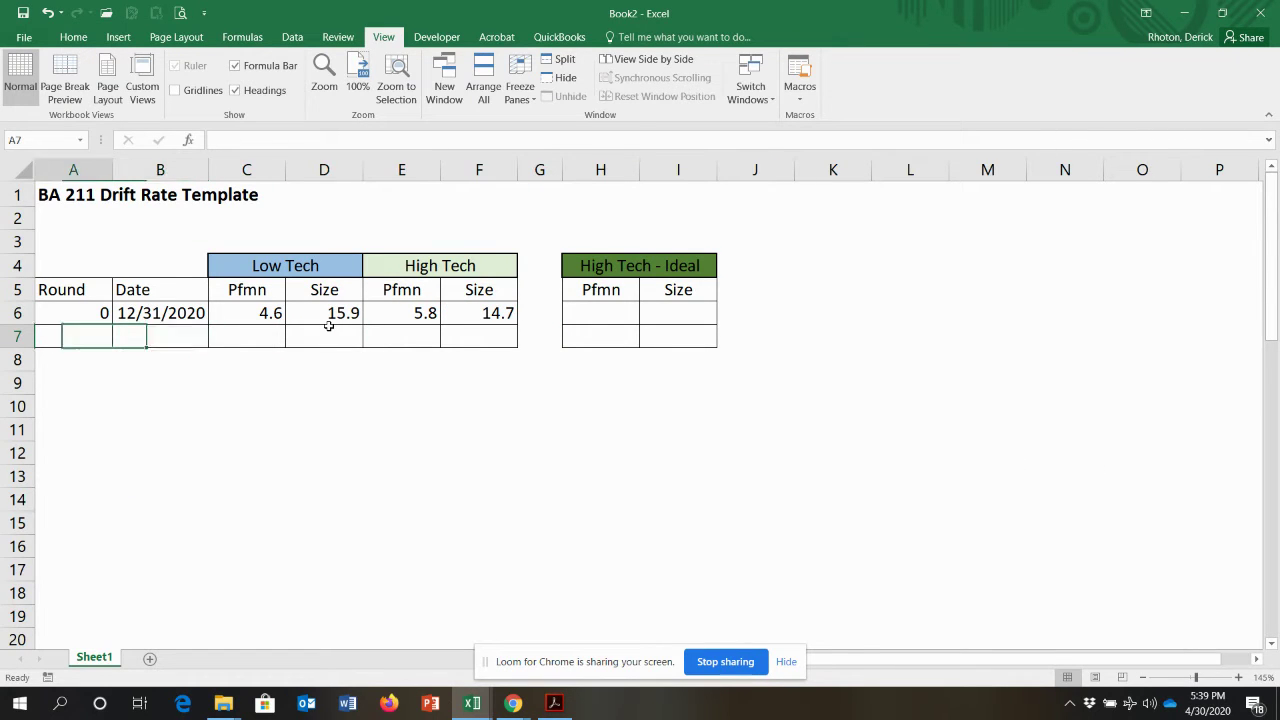
pyautogui.press('Right')
pyautogui.press('Left')
pyautogui.press('Right')
pyautogui.write('Dri')
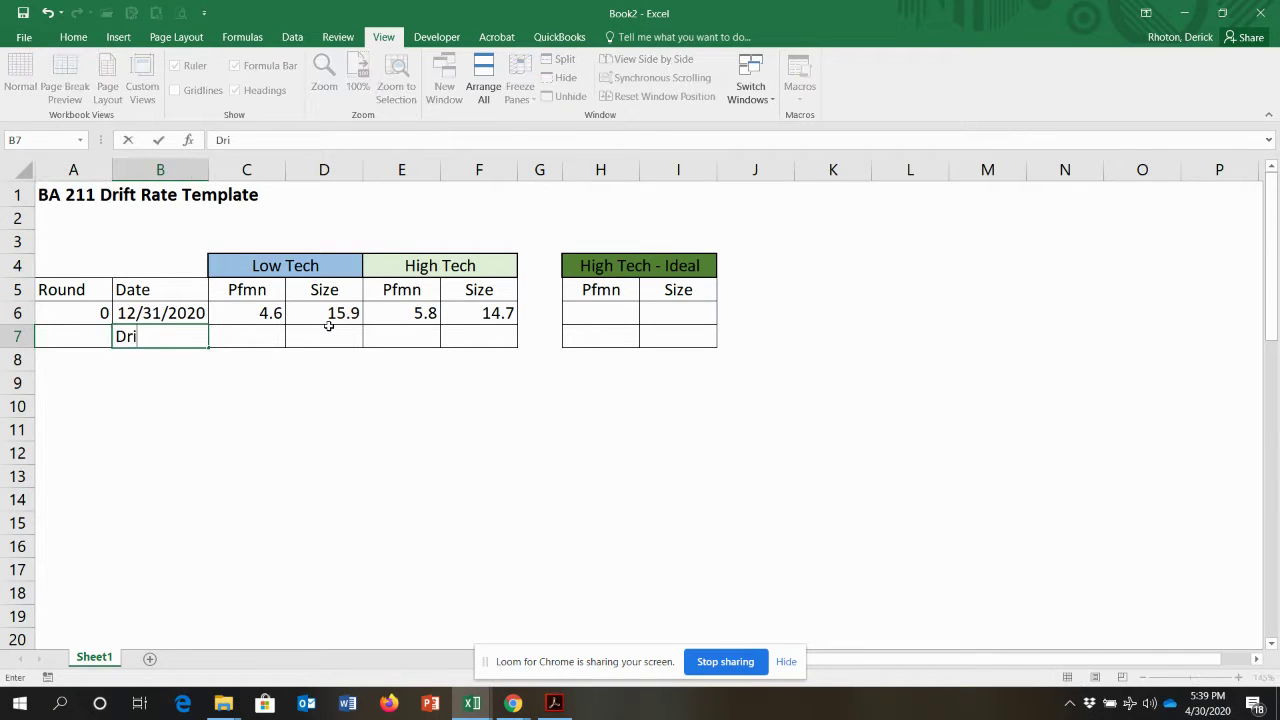
pyautogui.write('ft Rate')
pyautogui.press('Return')
pyautogui.press('Up')
pyautogui.press('Right')
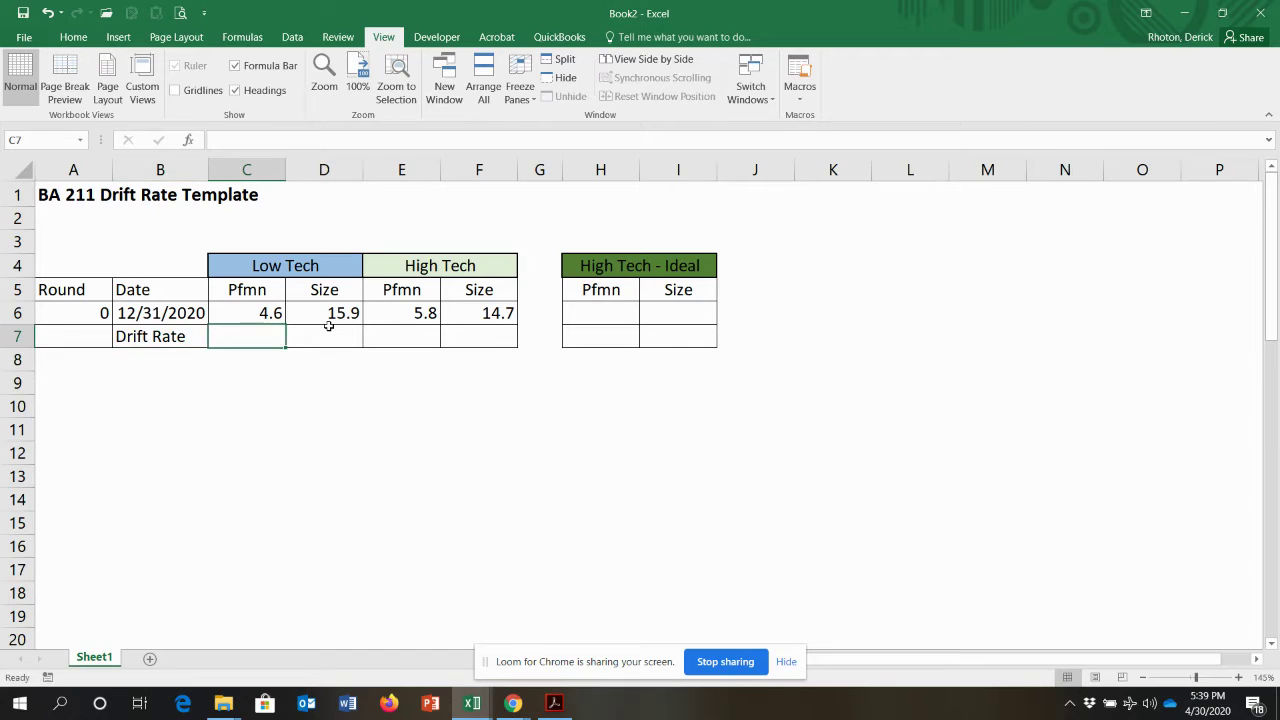
# Look up the segment drift rates in Table 1 of the PDF and enter Low Tech Pfmn +0.5 in C7 and Size -0.5 in D7
pyautogui.hotkey('alt', 'Tab')
pyautogui.scroll(10, 683, 370)
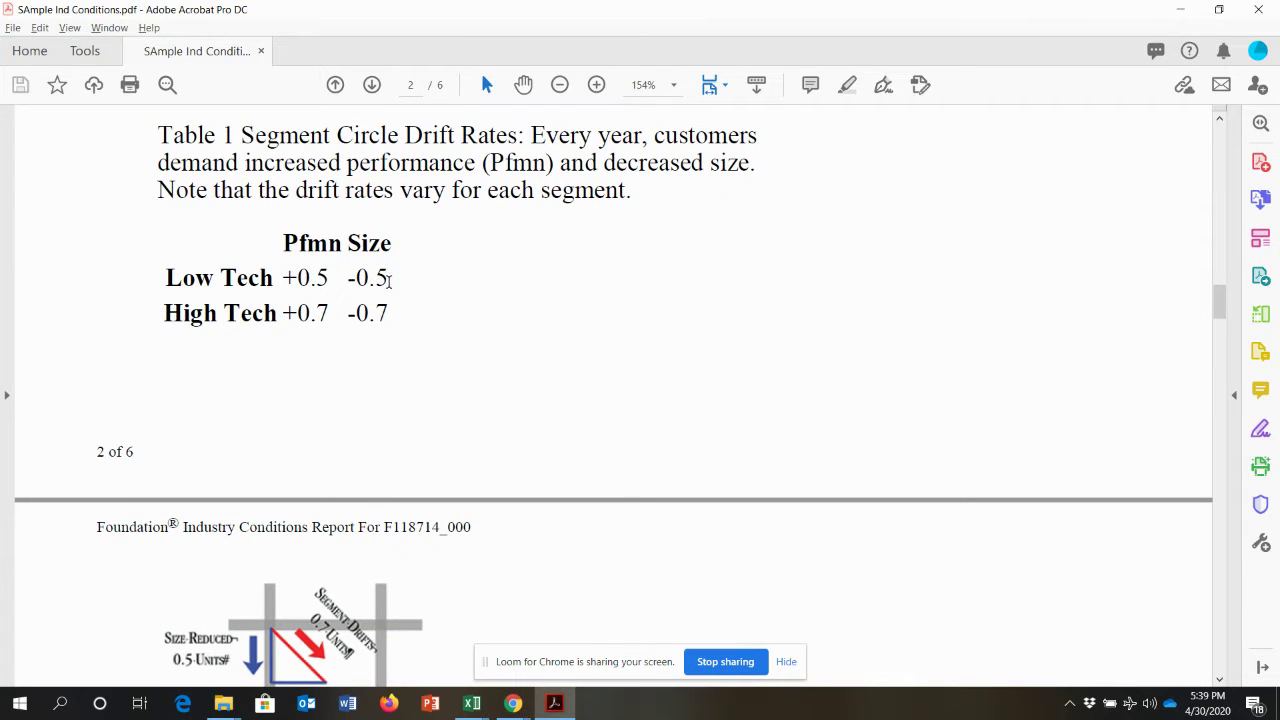
pyautogui.hotkey('alt', 'Tab')
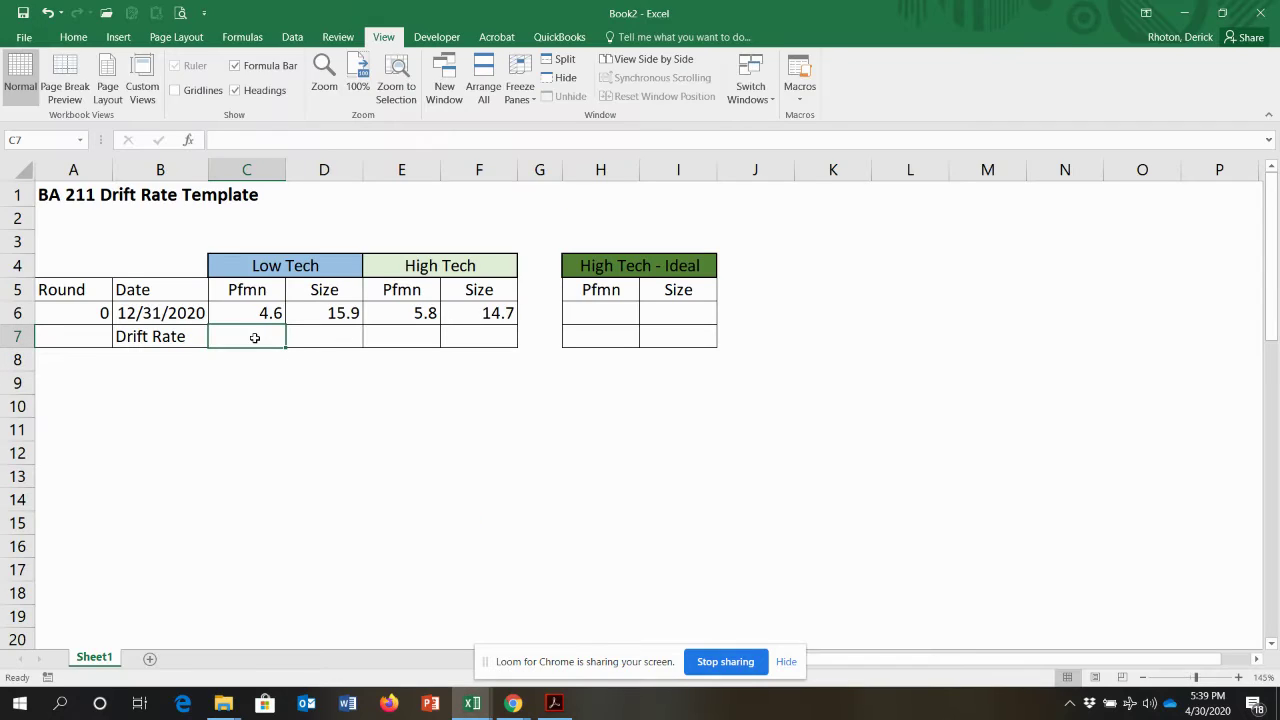
pyautogui.write('+.5')
pyautogui.press('Tab')
pyautogui.write('-0.5')
pyautogui.press('Tab')
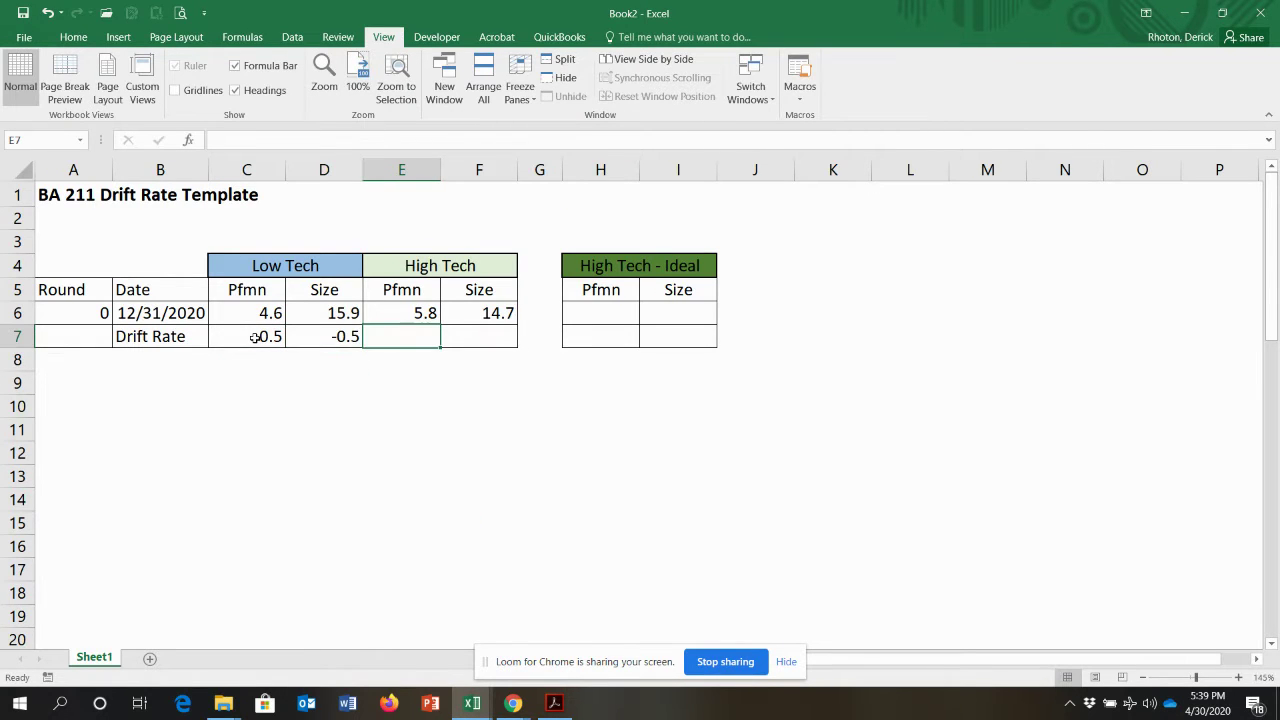
# Enter the High Tech drift rates in row 7: Pfmn +0.7 in E7 and Size -0.7 in F7
pyautogui.write('+.7')
pyautogui.press('Tab')
pyautogui.write('-0.7')
pyautogui.press('Tab')
# Look up Table 3 Ideal Spot Offsets in the PDF and enter High Tech - Ideal Pfmn +1.4 in H7 and Size -1.4 in I7
pyautogui.press('Tab')
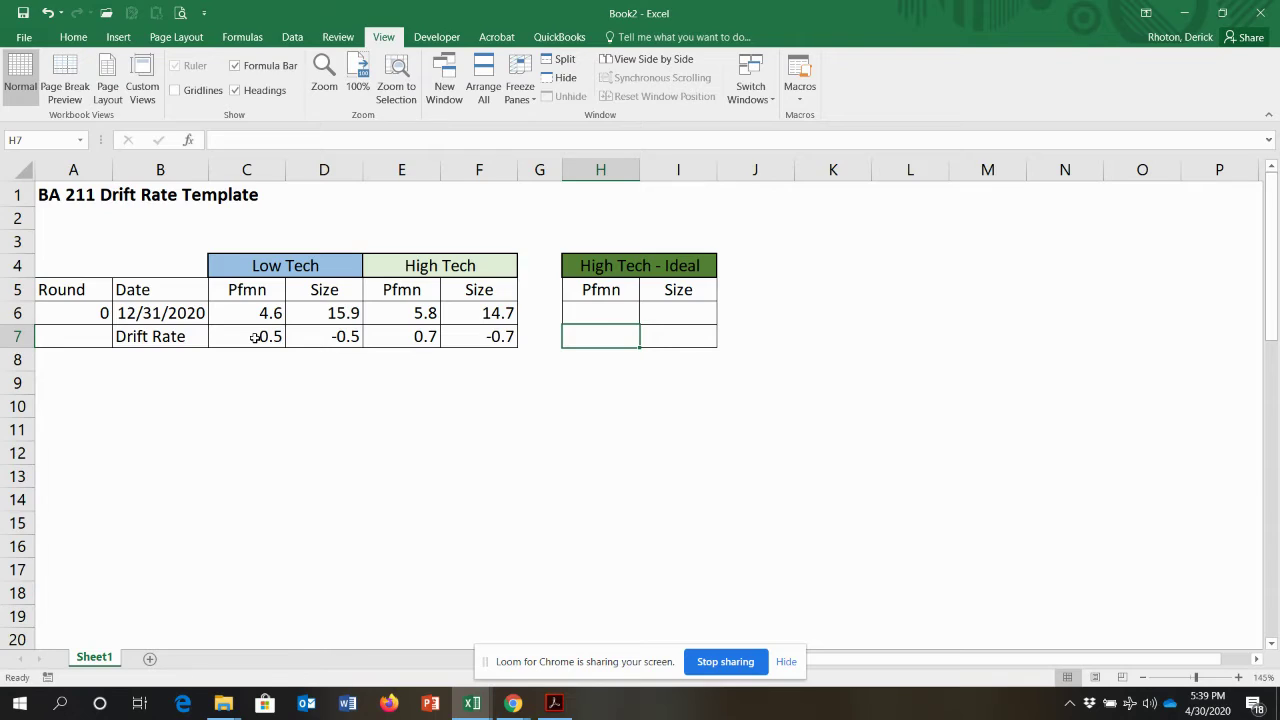
pyautogui.hotkey('alt', 'Tab')
pyautogui.scroll(-5, 525, 480)
pyautogui.scroll(-12, 512, 485)
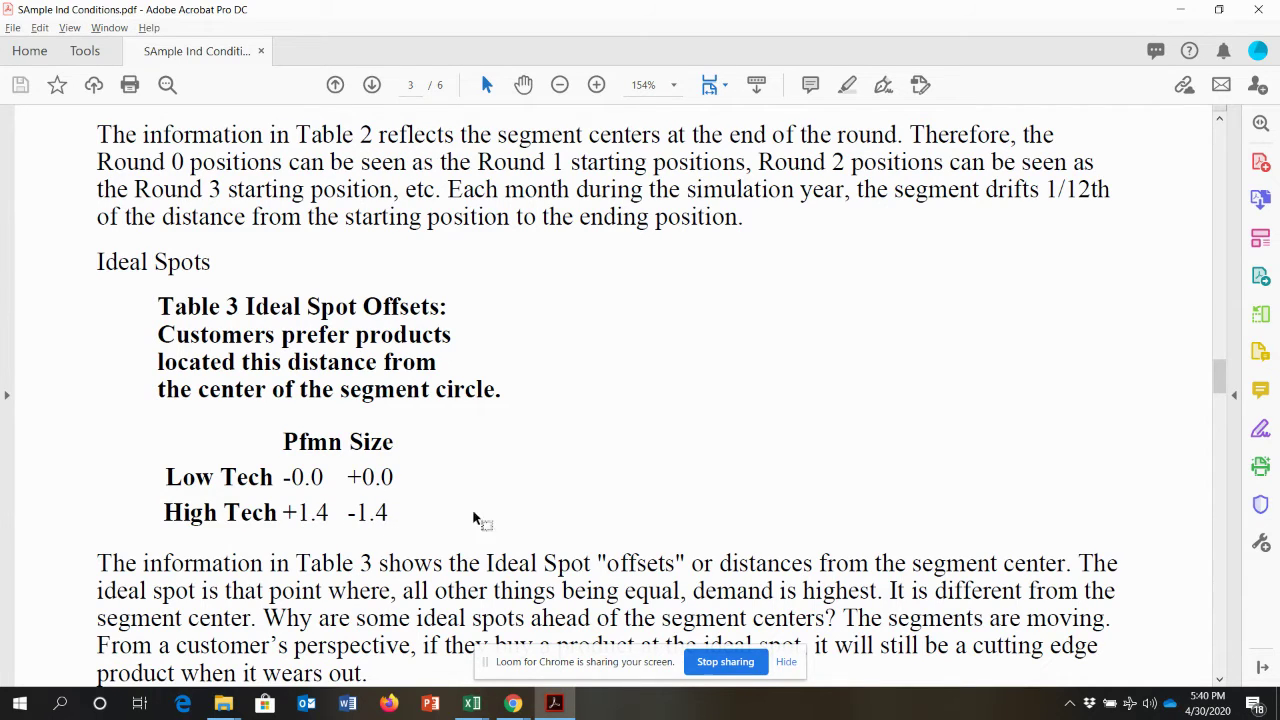
pyautogui.hotkey('alt', 'Tab')
pyautogui.write('+1.4')
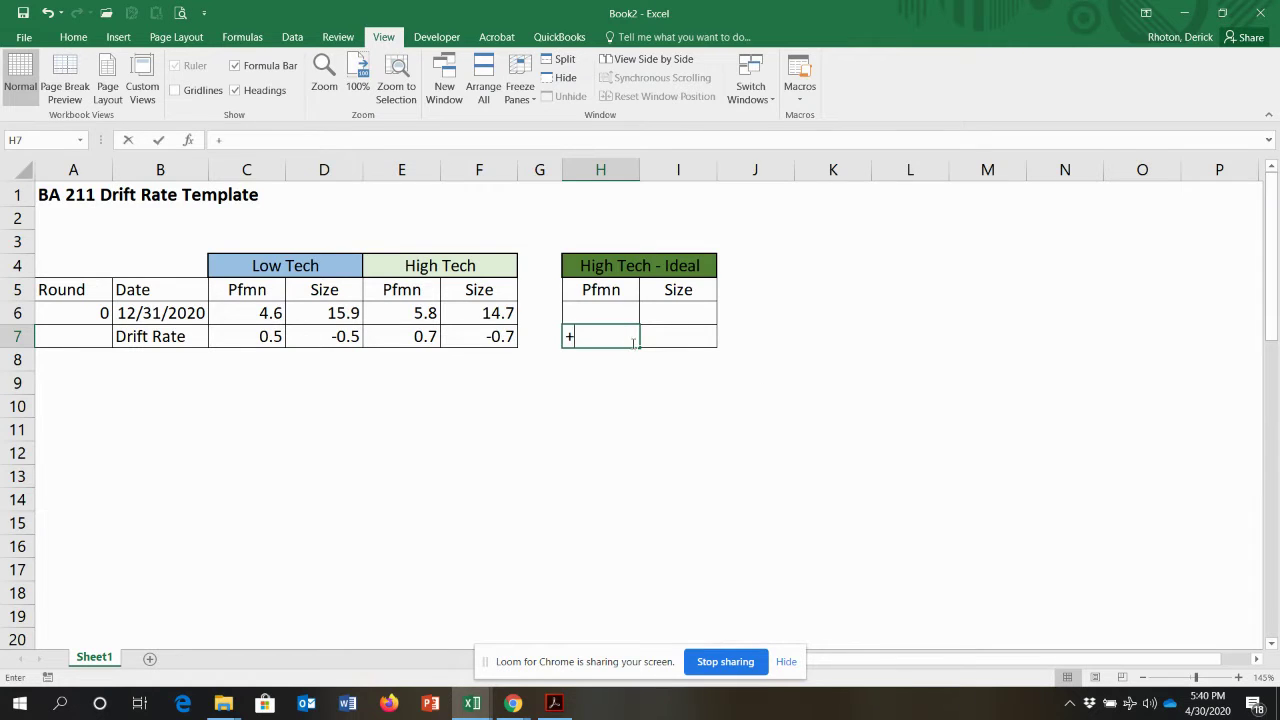
pyautogui.press('Tab')
pyautogui.write('-1.4')
pyautogui.press('Return')
pyautogui.press('Up')
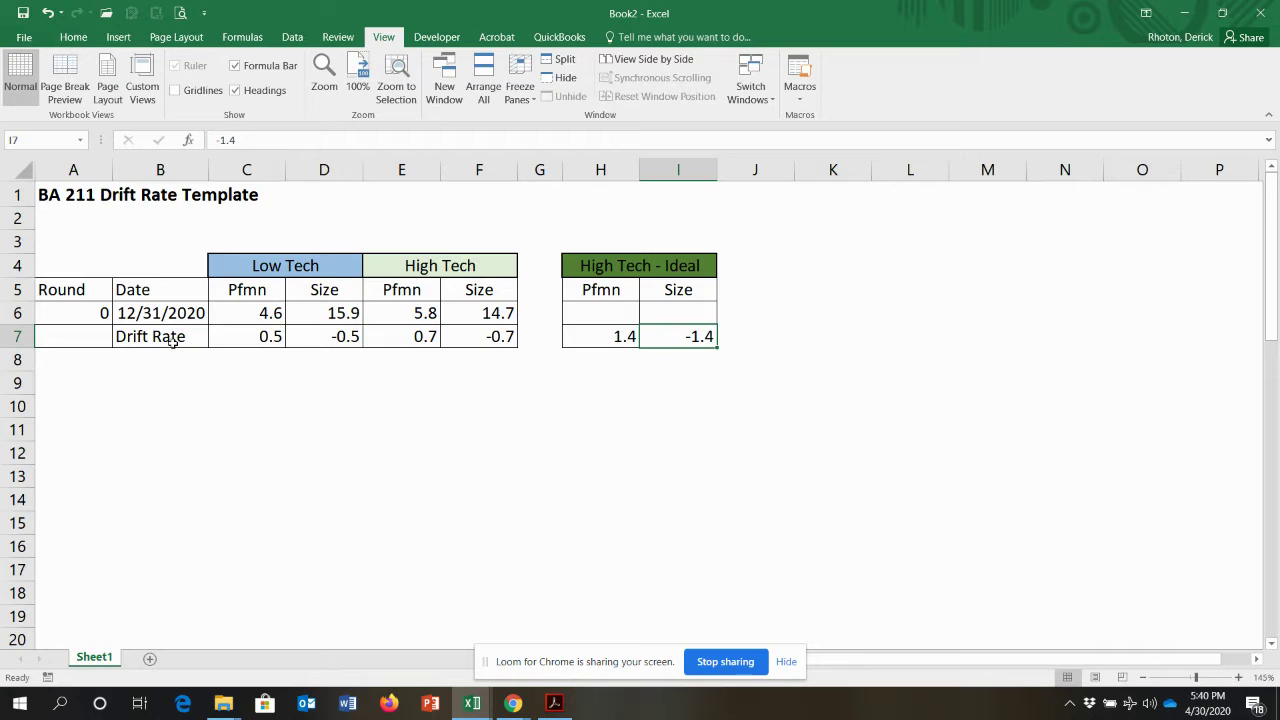
# Fill the input cells C6:F7 and H7:I7 with light gold
pyautogui.moveTo(242, 312); pyautogui.dragTo(480, 336)
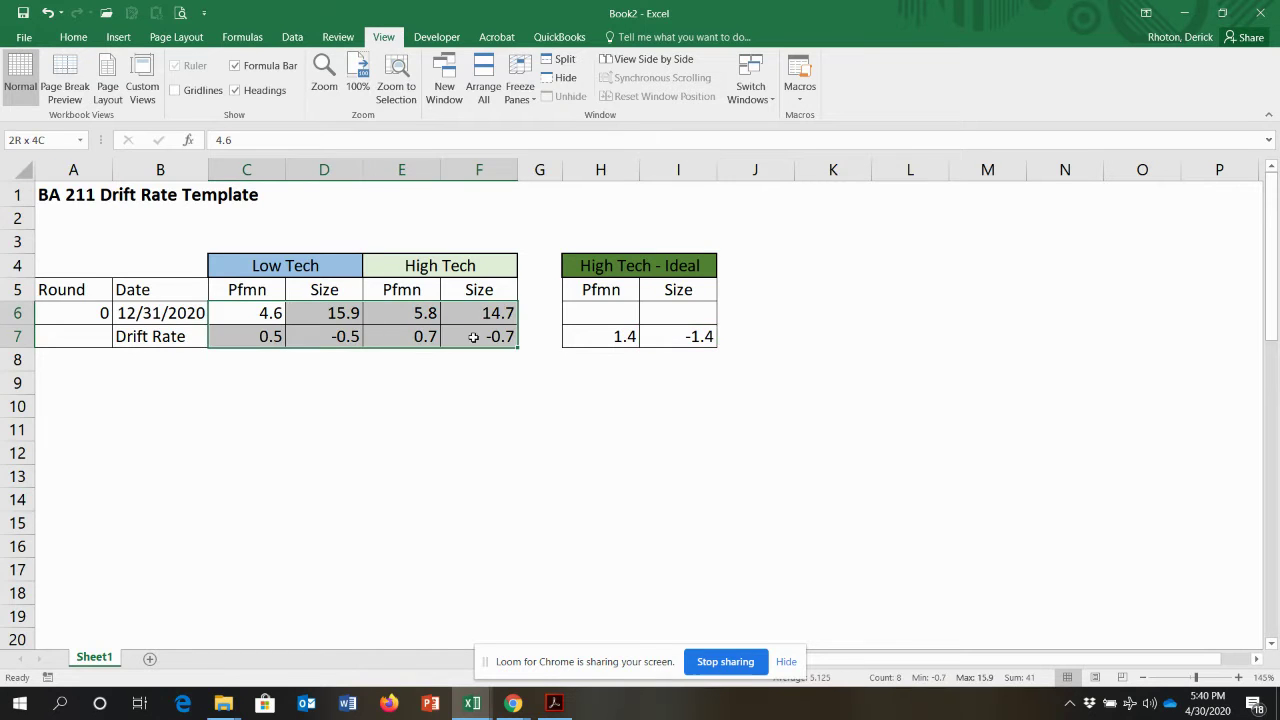
pyautogui.click(73, 37)
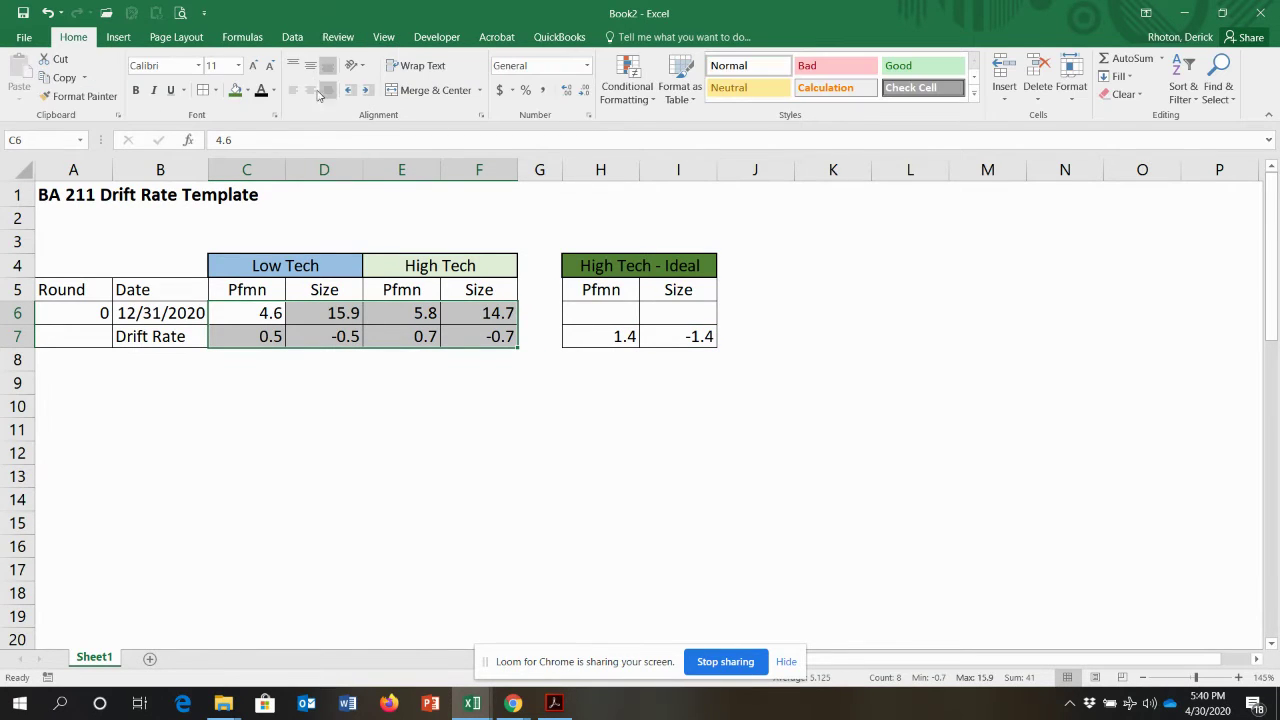
pyautogui.click(248, 93)
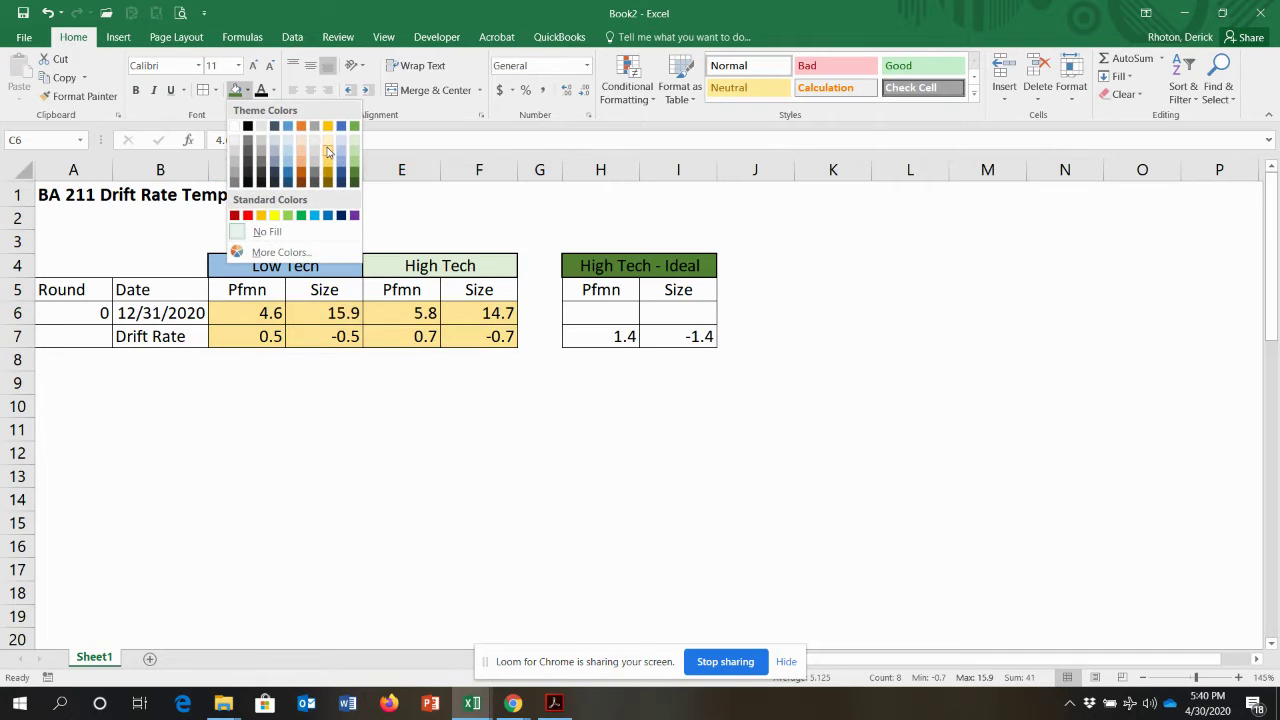
pyautogui.click(324, 155)
pyautogui.click(622, 336)
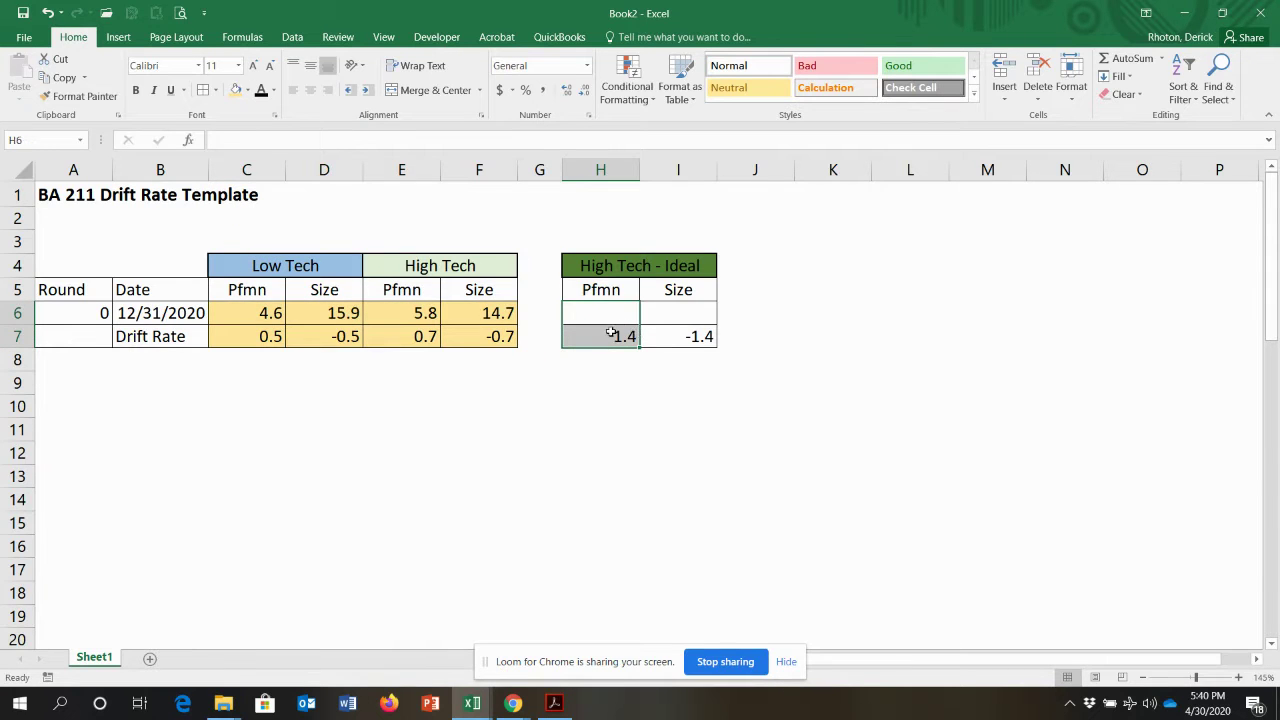
pyautogui.moveTo(606, 336); pyautogui.dragTo(660, 336)
pyautogui.click(236, 90)
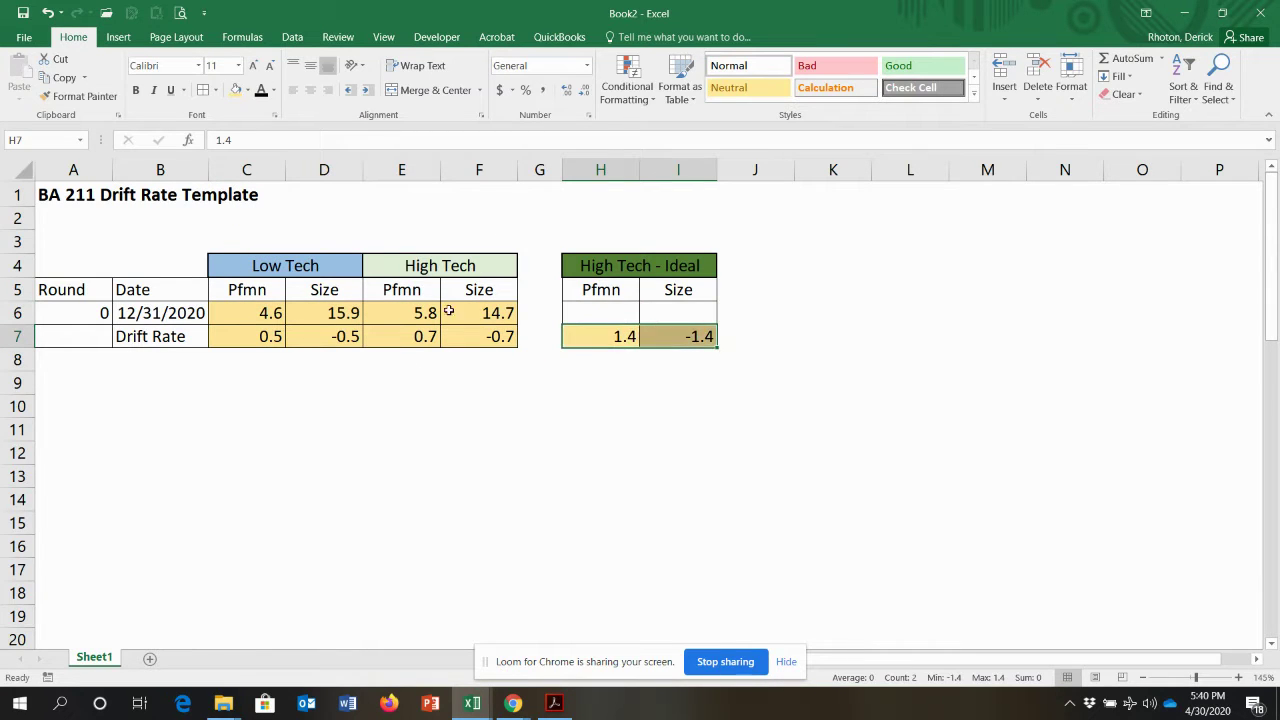
# Copy the table block A4:I7 and paste it starting at A9
pyautogui.click(143, 312)
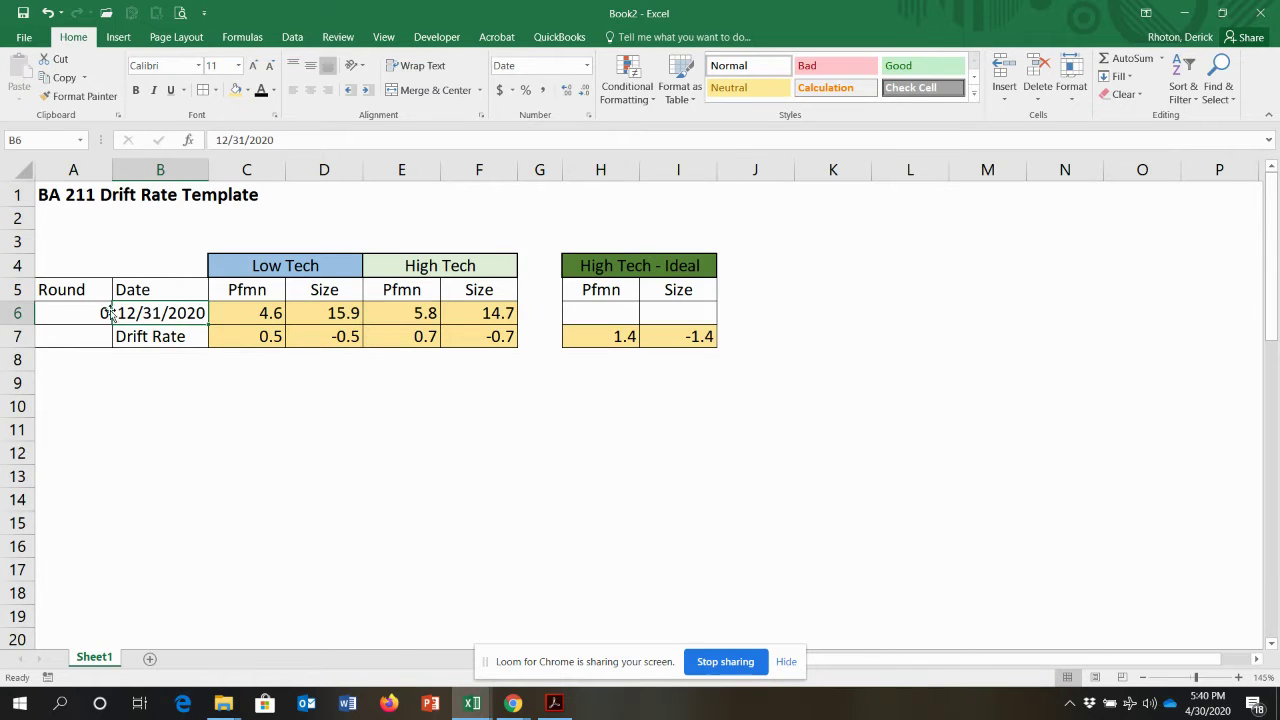
pyautogui.click(87, 375)
pyautogui.moveTo(108, 264); pyautogui.dragTo(628, 334)
pyautogui.hotkey('ctrl', 'c')
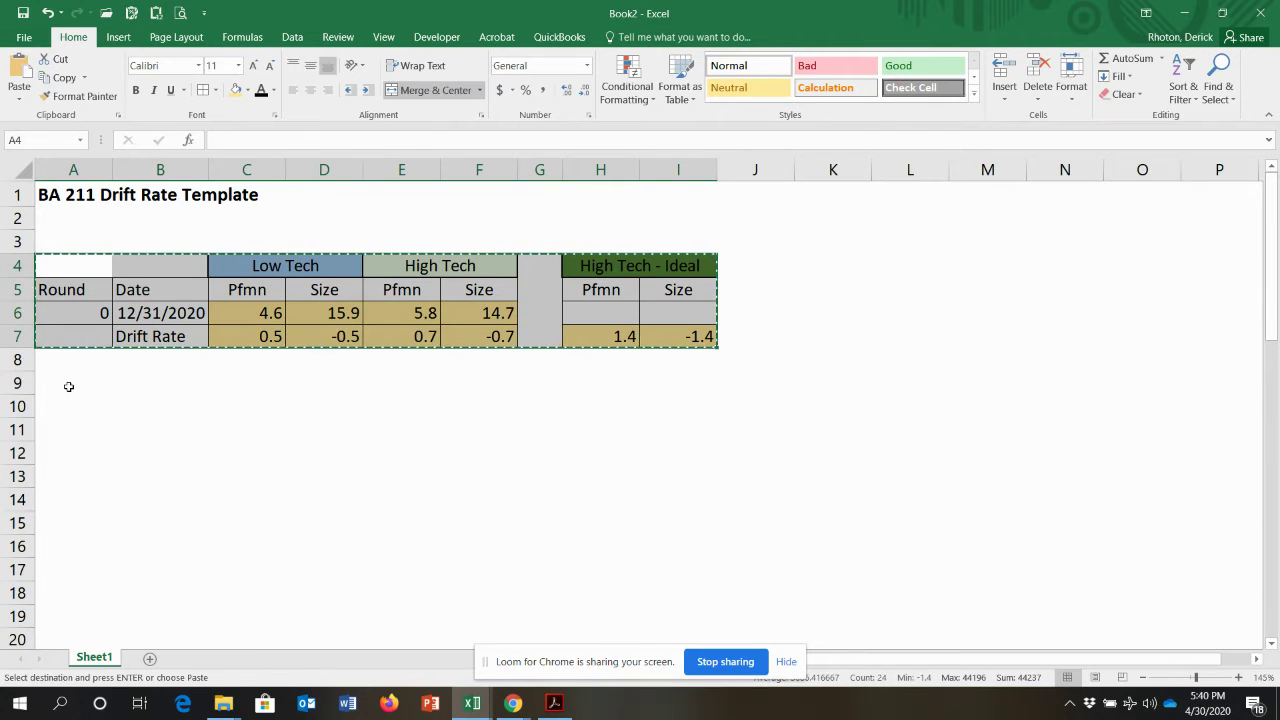
pyautogui.click(104, 390)
pyautogui.hotkey('ctrl', 'v')
pyautogui.press('Escape')
# Remove the gold fill from the copied cells C11:F12 and H11:I12
pyautogui.moveTo(245, 426); pyautogui.dragTo(466, 451)
pyautogui.click(248, 90)
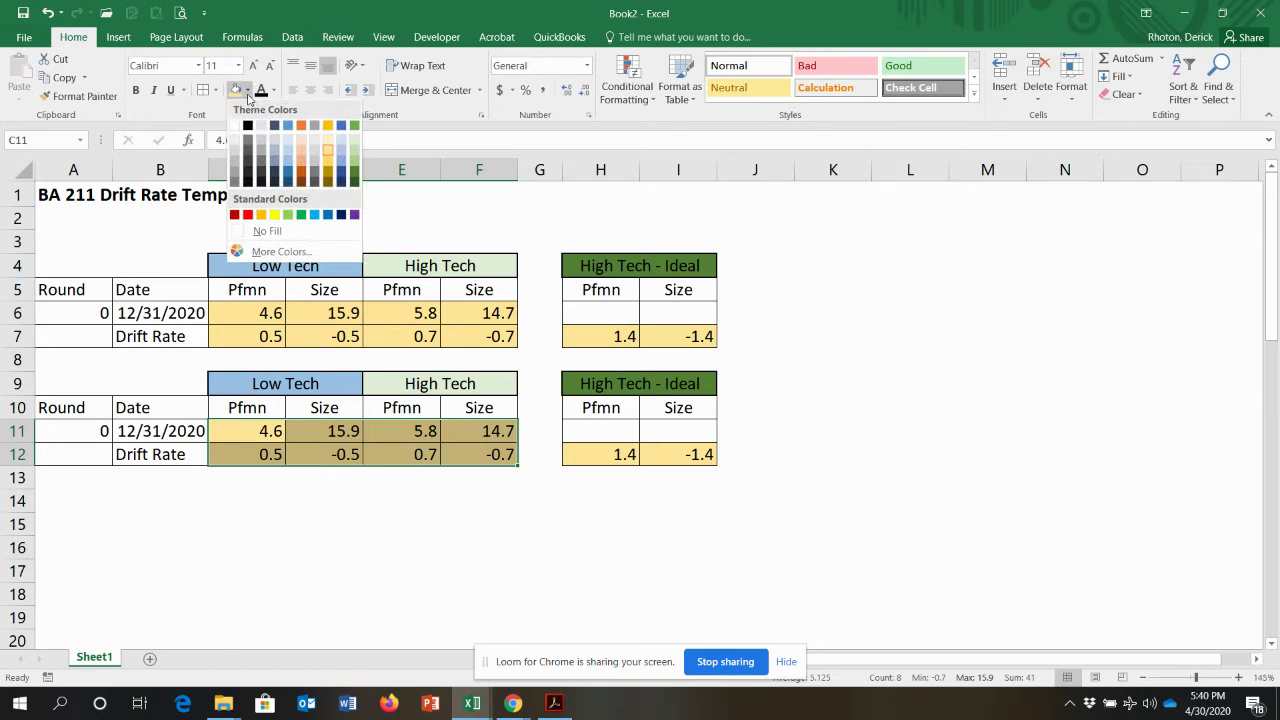
pyautogui.click(258, 228)
pyautogui.moveTo(596, 434); pyautogui.dragTo(657, 450)
pyautogui.click(238, 90)
pyautogui.click(614, 450)
# Replace the copied Drift Rate label in B12 with the date 1/31/2021
pyautogui.click(284, 431)
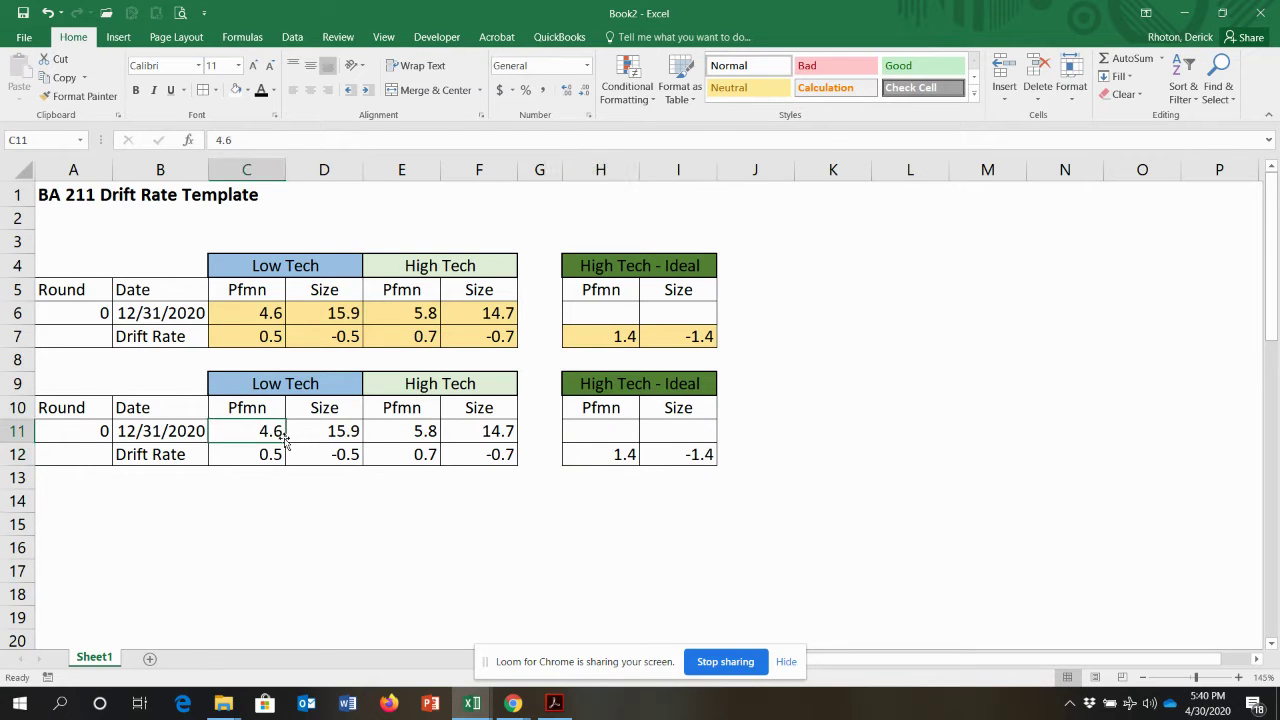
pyautogui.click(93, 447)
pyautogui.click(125, 448)
pyautogui.click(148, 431)
pyautogui.click(170, 455)
pyautogui.write('1/')
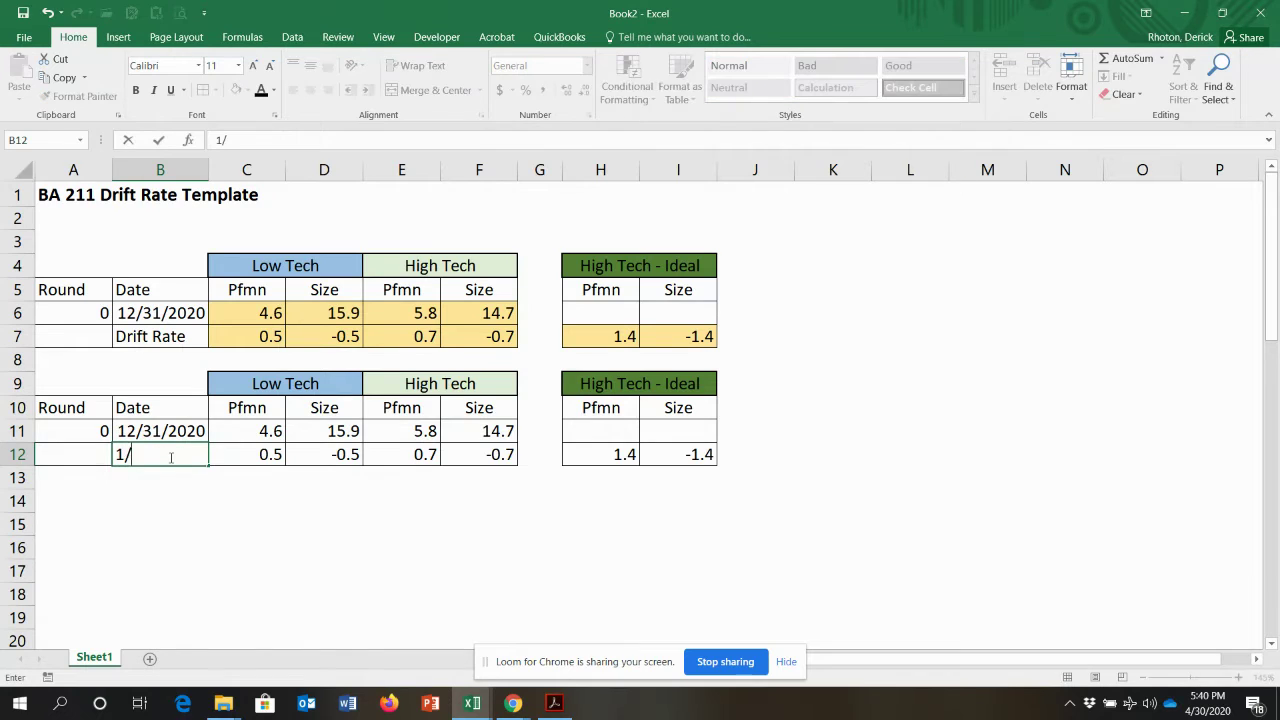
pyautogui.write('31/2021')
pyautogui.press('Return')
# Enter round number 1 in A12 beside the 1/31/2021 date
pyautogui.press('Up')
pyautogui.press('Left')
pyautogui.write('0')
pyautogui.press('Return')
pyautogui.press('Up')
pyautogui.write('1')
pyautogui.press('Return')
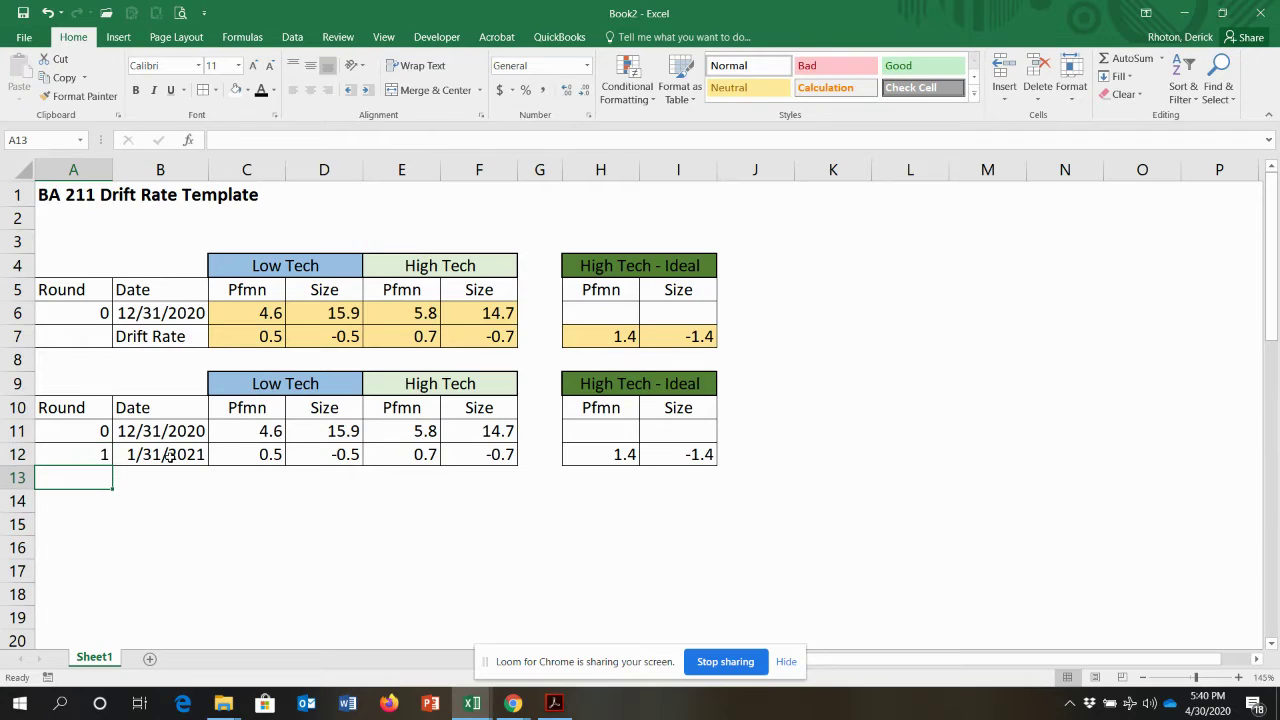
# Copy round number 1 from A12 down the Round column through A23
pyautogui.click(100, 456)
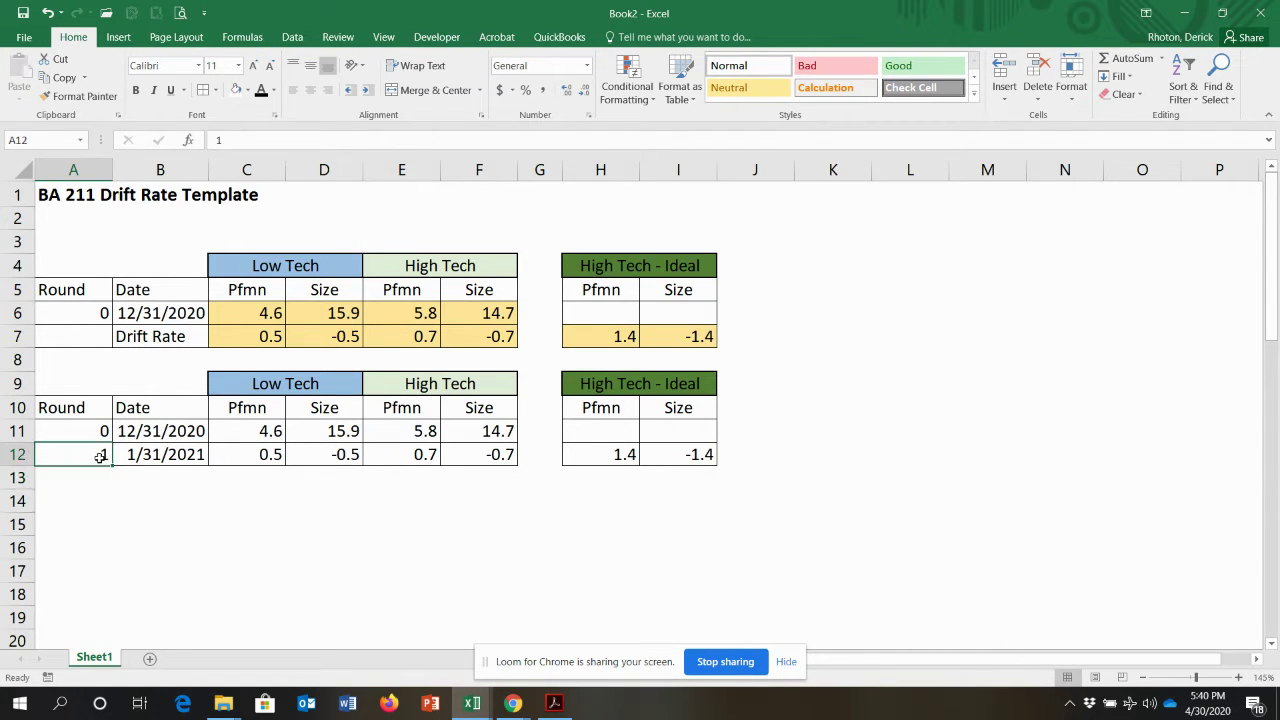
pyautogui.hotkey('ctrl', 'c')
pyautogui.moveTo(103, 480); pyautogui.dragTo(105, 640)
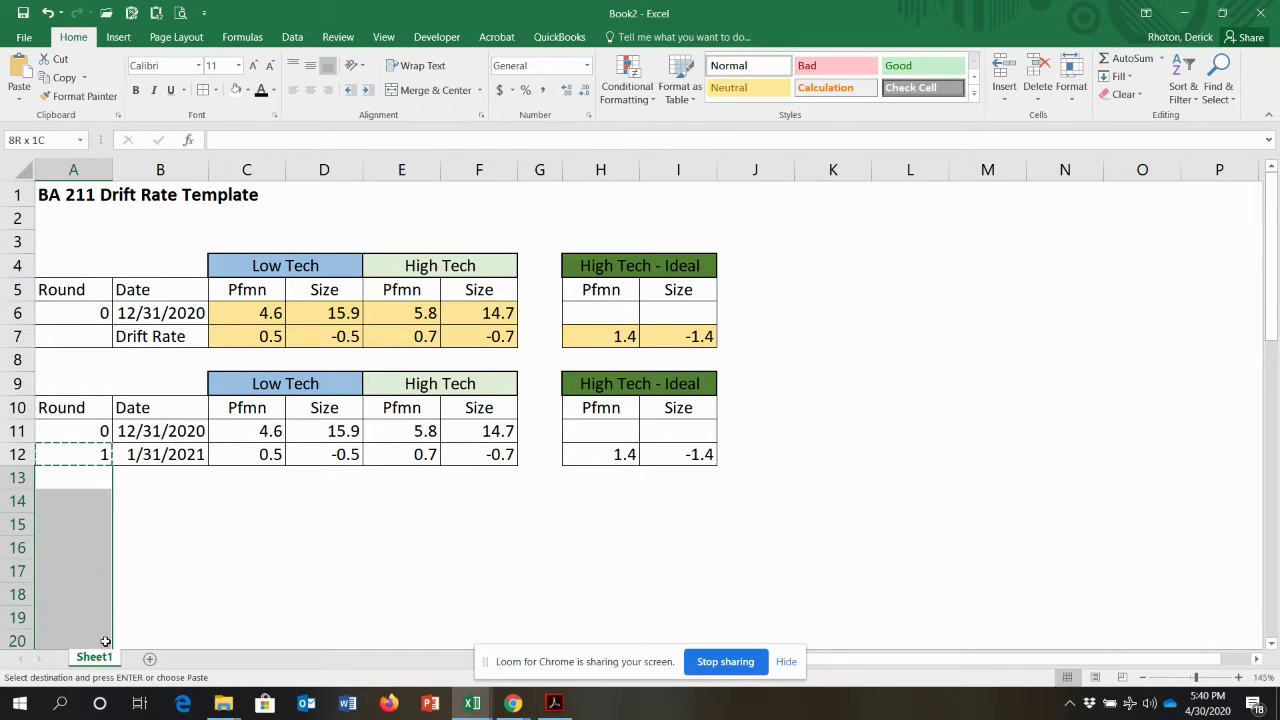
pyautogui.hotkey('ctrl', 'v')
pyautogui.scroll(-2, 132, 612)
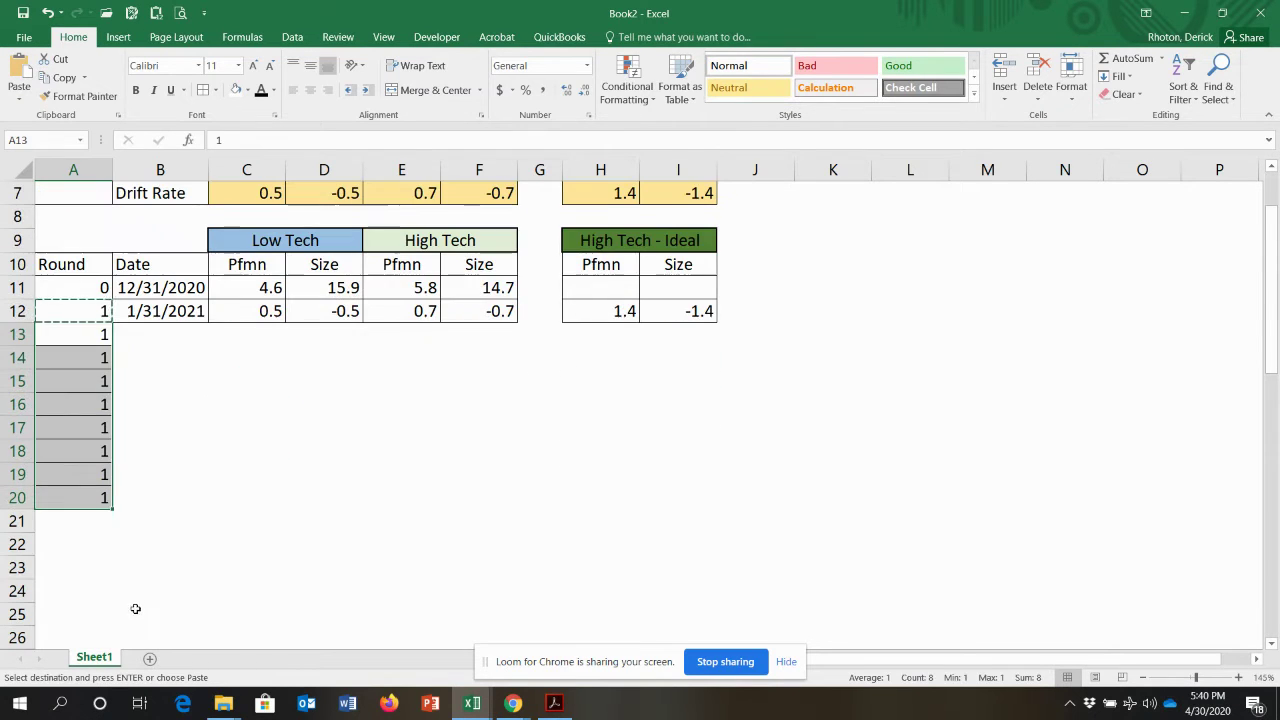
pyautogui.click(91, 524)
pyautogui.hotkey('ctrl', 'v')
pyautogui.moveTo(75, 316); pyautogui.dragTo(72, 518)
pyautogui.click(84, 565)
pyautogui.hotkey('ctrl', 'c')
pyautogui.click(46, 541)
pyautogui.hotkey('ctrl', 'v')
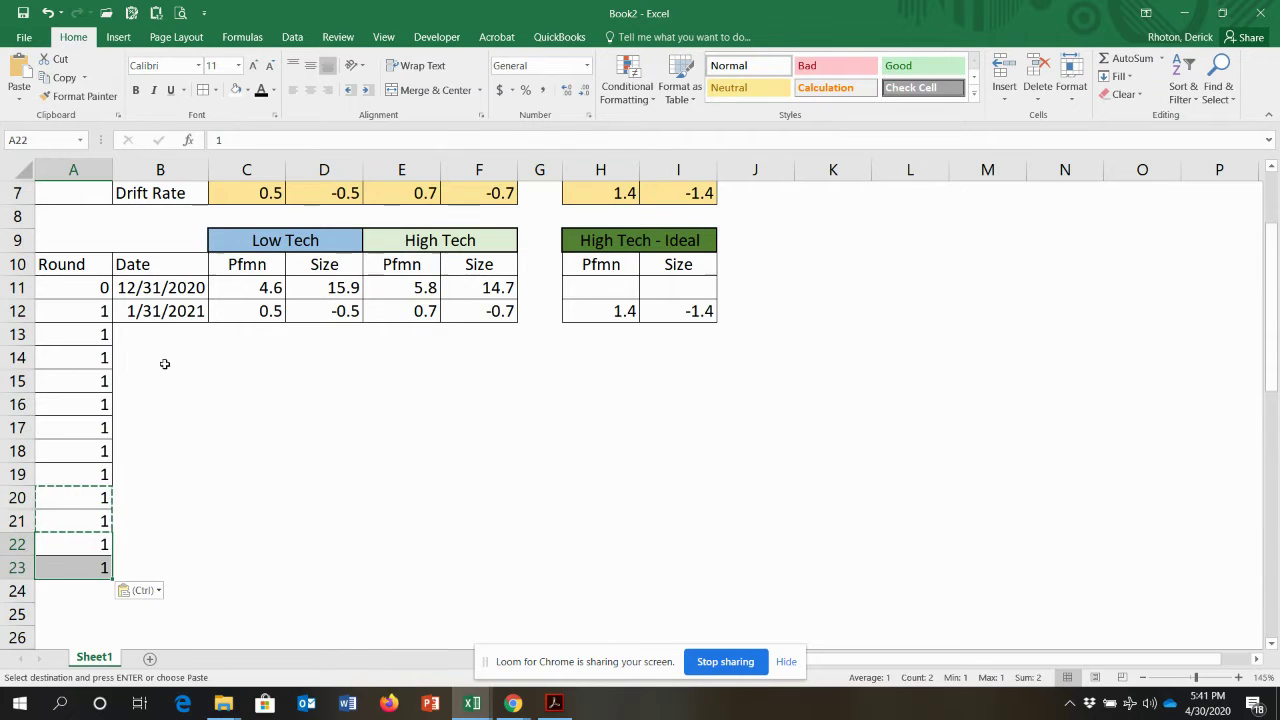
pyautogui.press('Escape')
# Extend the month-end dates from B11:B12 down the Date column through 12/31/2021 in B23
pyautogui.click(173, 326)
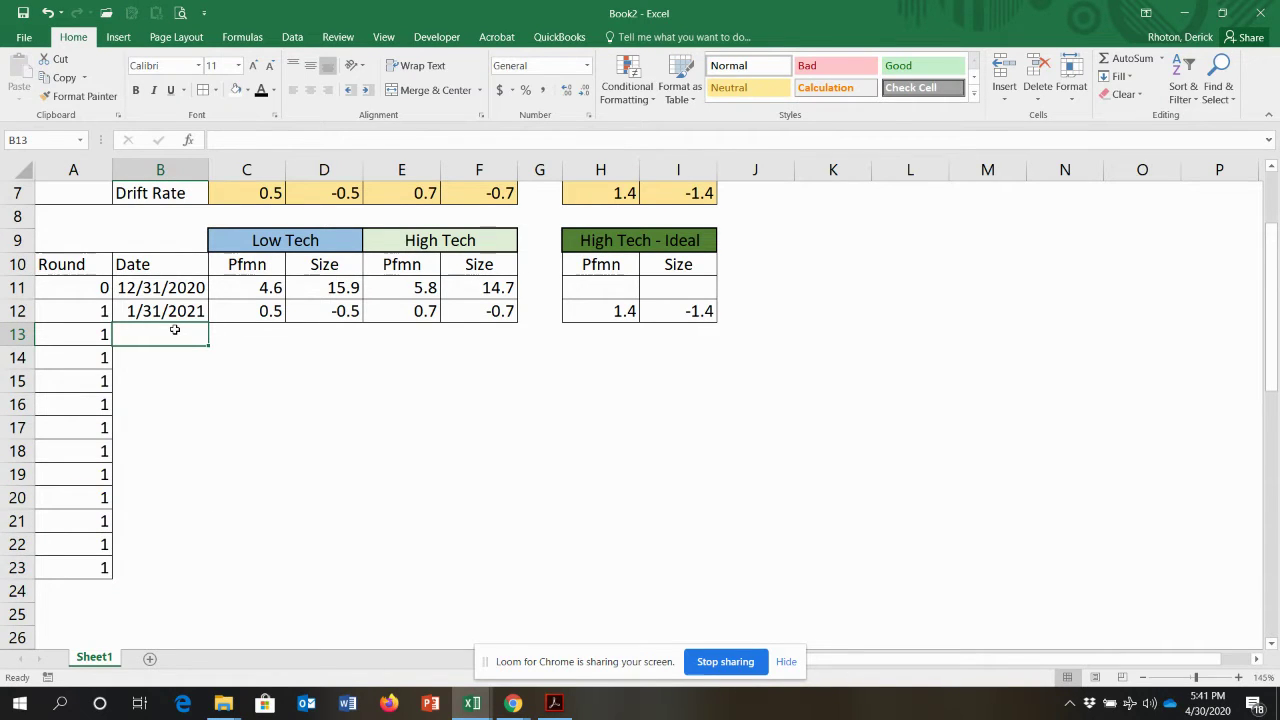
pyautogui.moveTo(192, 288); pyautogui.dragTo(190, 311)
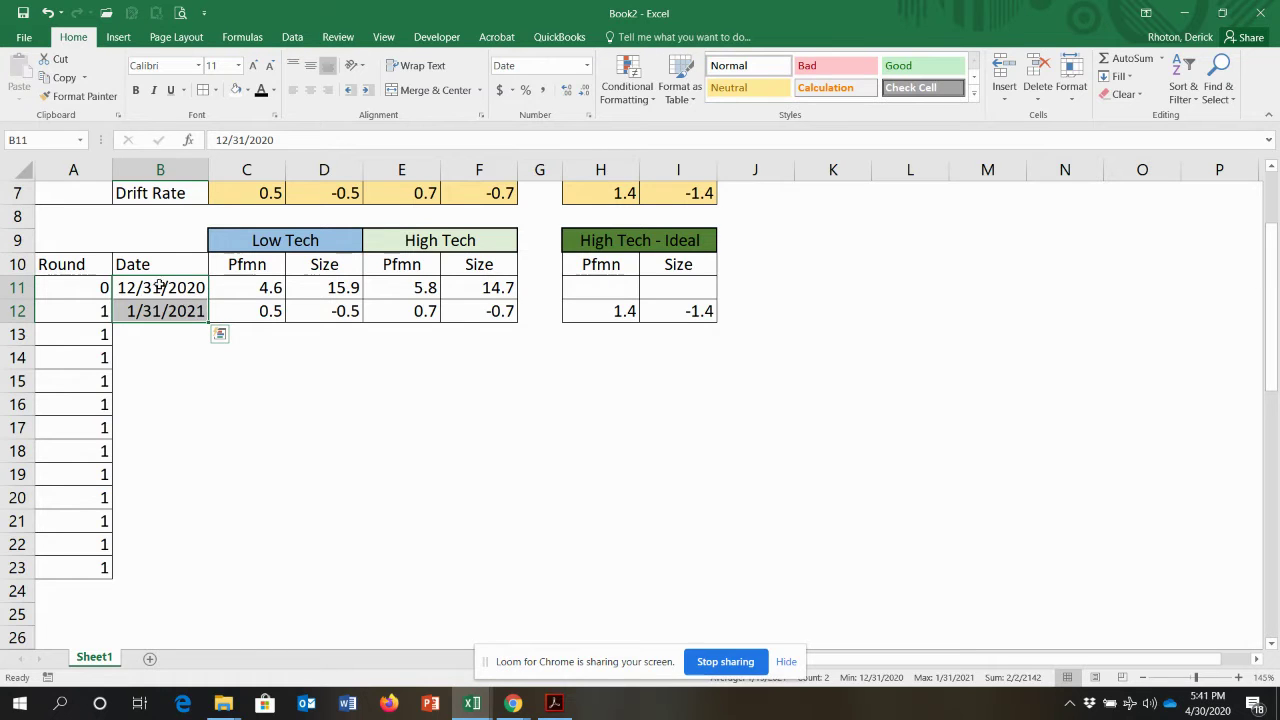
pyautogui.doubleClick(208, 322)
pyautogui.moveTo(180, 357); pyautogui.dragTo(177, 442)
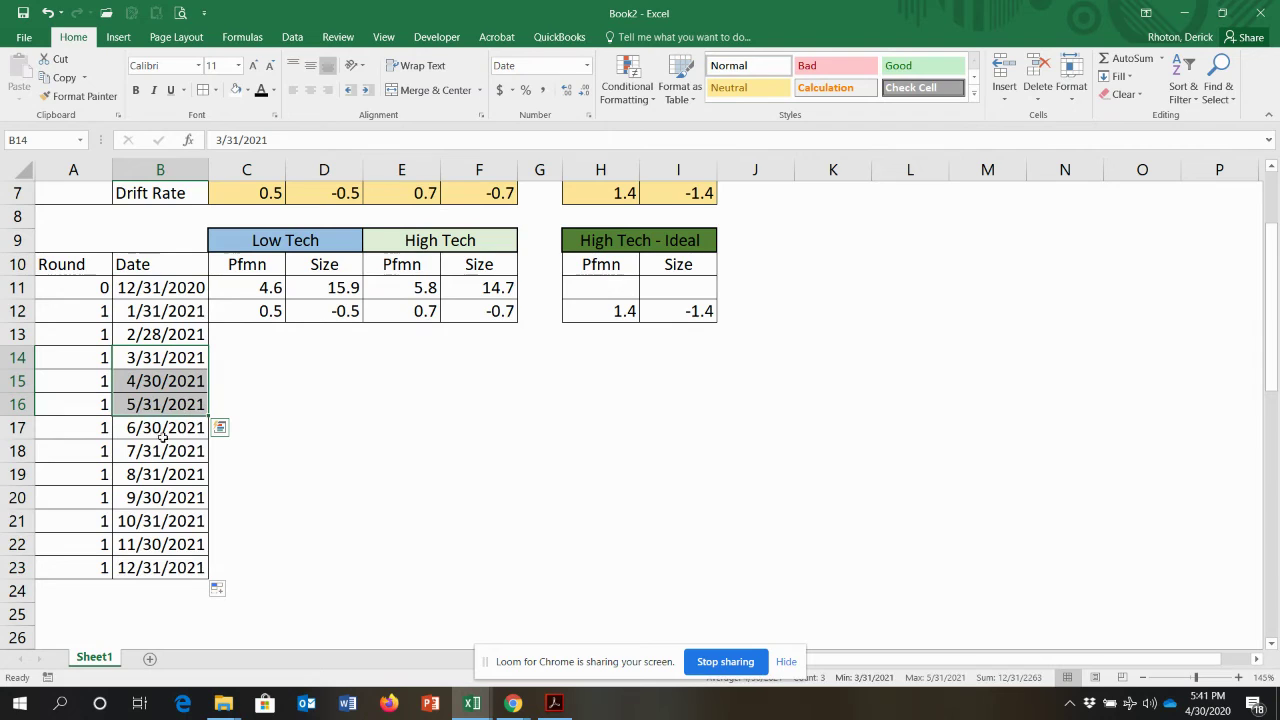
pyautogui.click(162, 567)
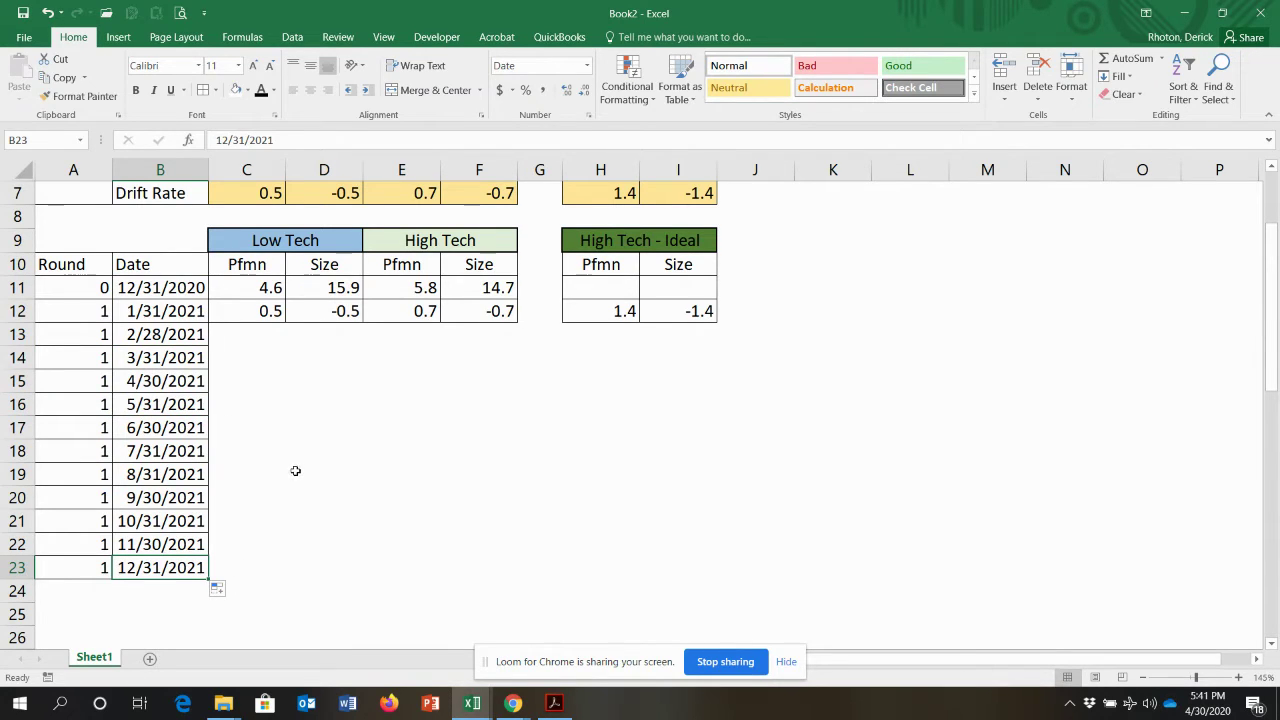
# Link the round 0 Low Tech values in the lower table to the inputs above, with +C6 in C11 and +D6 in D11
pyautogui.click(256, 290)
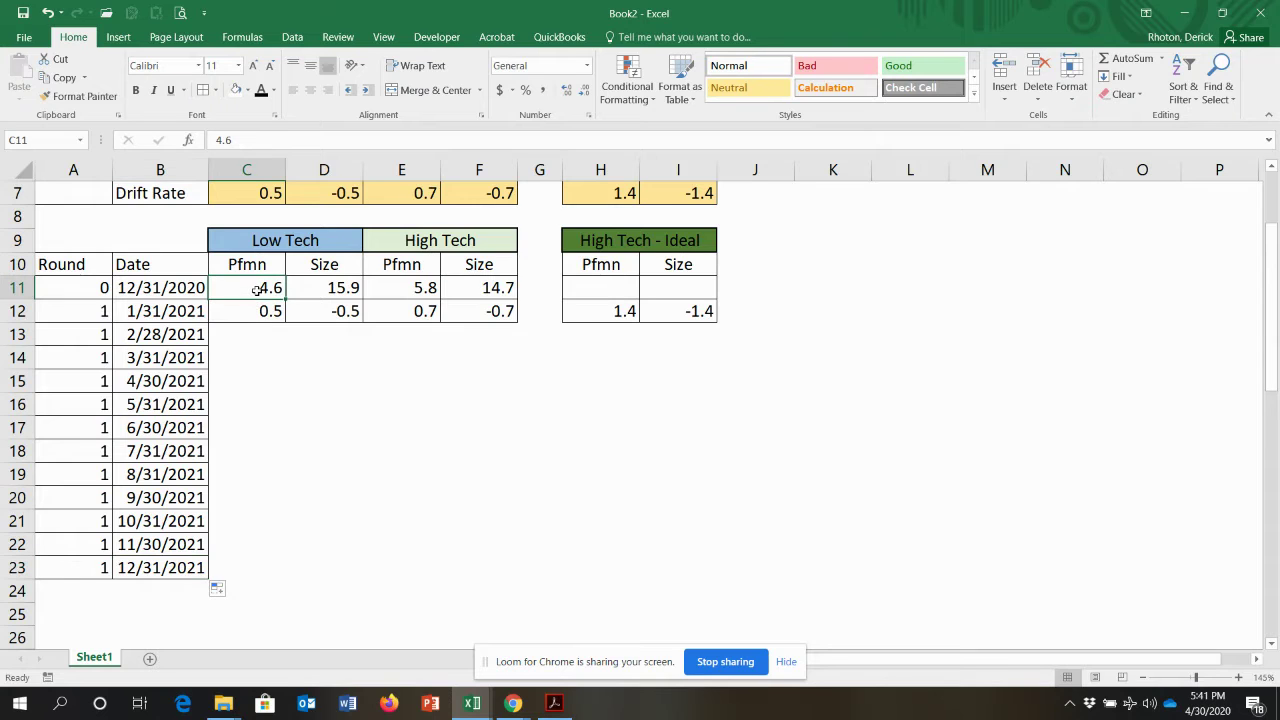
pyautogui.scroll(4, 574, 430)
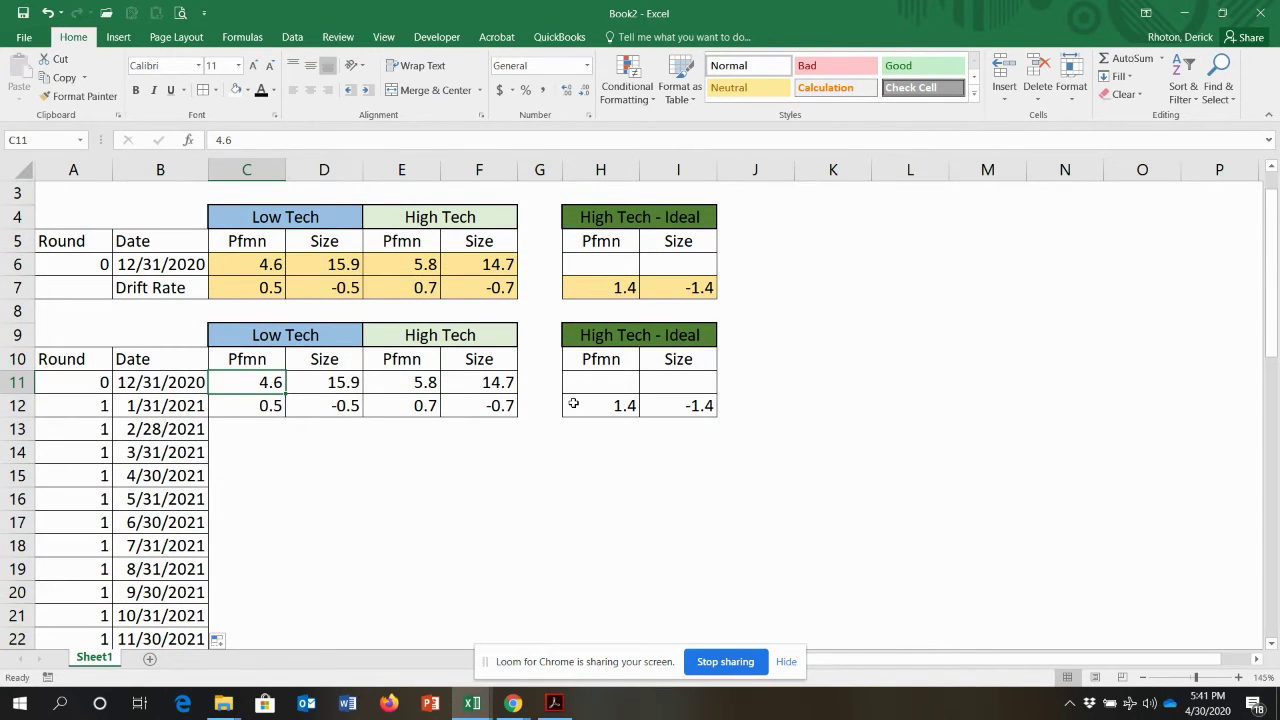
pyautogui.write('+')
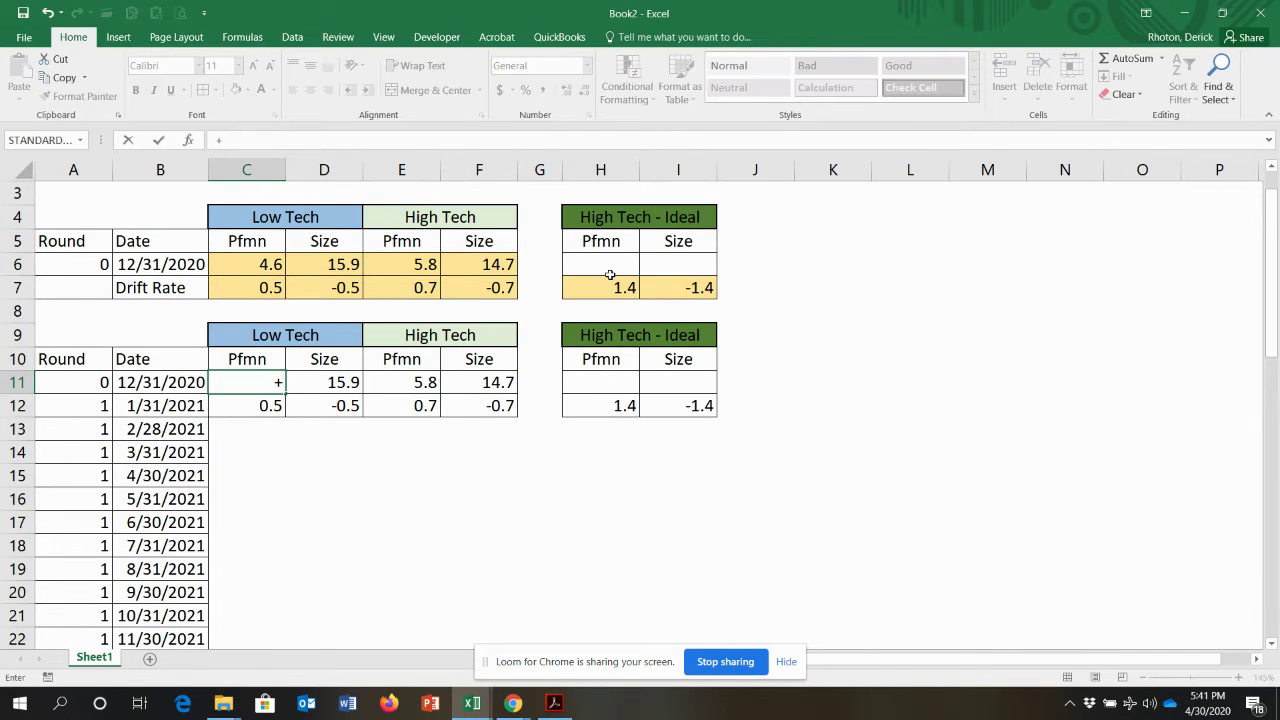
pyautogui.click(256, 263)
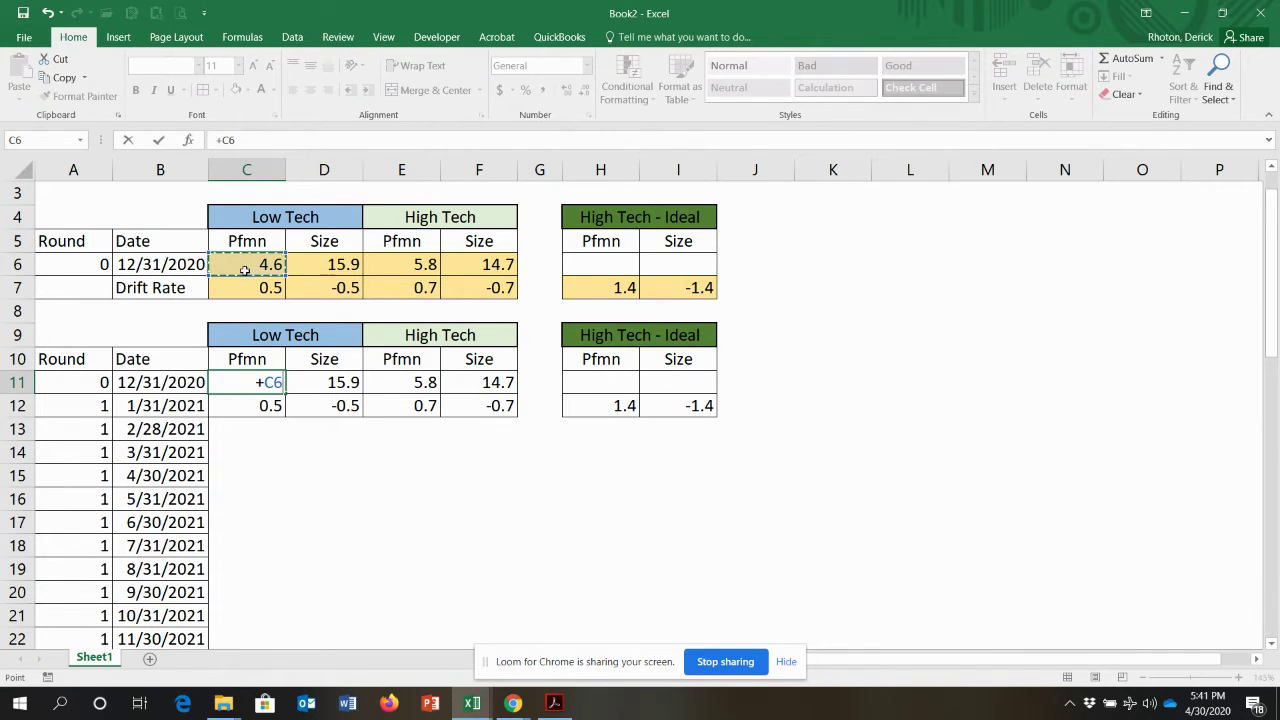
pyautogui.press('Return')
pyautogui.press('Up')
pyautogui.press('Right')
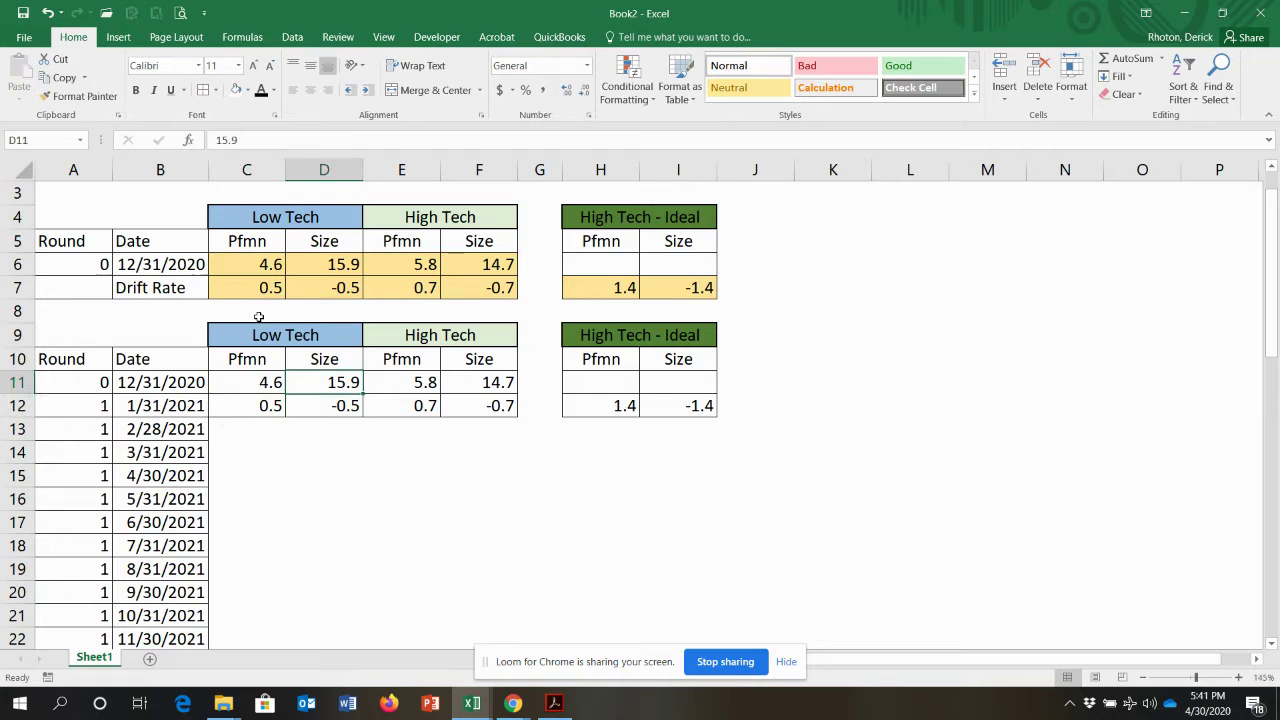
pyautogui.write('+')
pyautogui.click(335, 264)
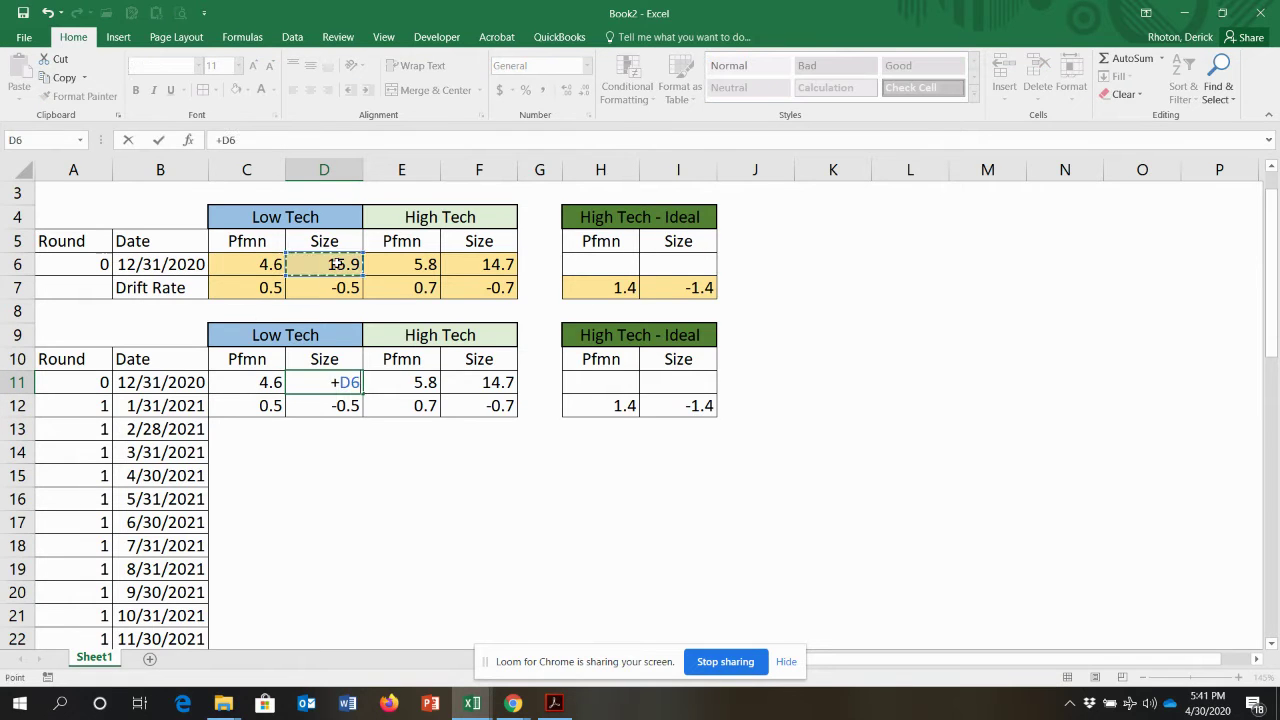
pyautogui.press('Return')
# Copy the linking formulas in C11:D11 to the High Tech cells E11:F11 and the High Tech - Ideal cells H11:I11
pyautogui.moveTo(244, 380); pyautogui.dragTo(337, 382)
pyautogui.hotkey('ctrl', 'c')
pyautogui.click(430, 382)
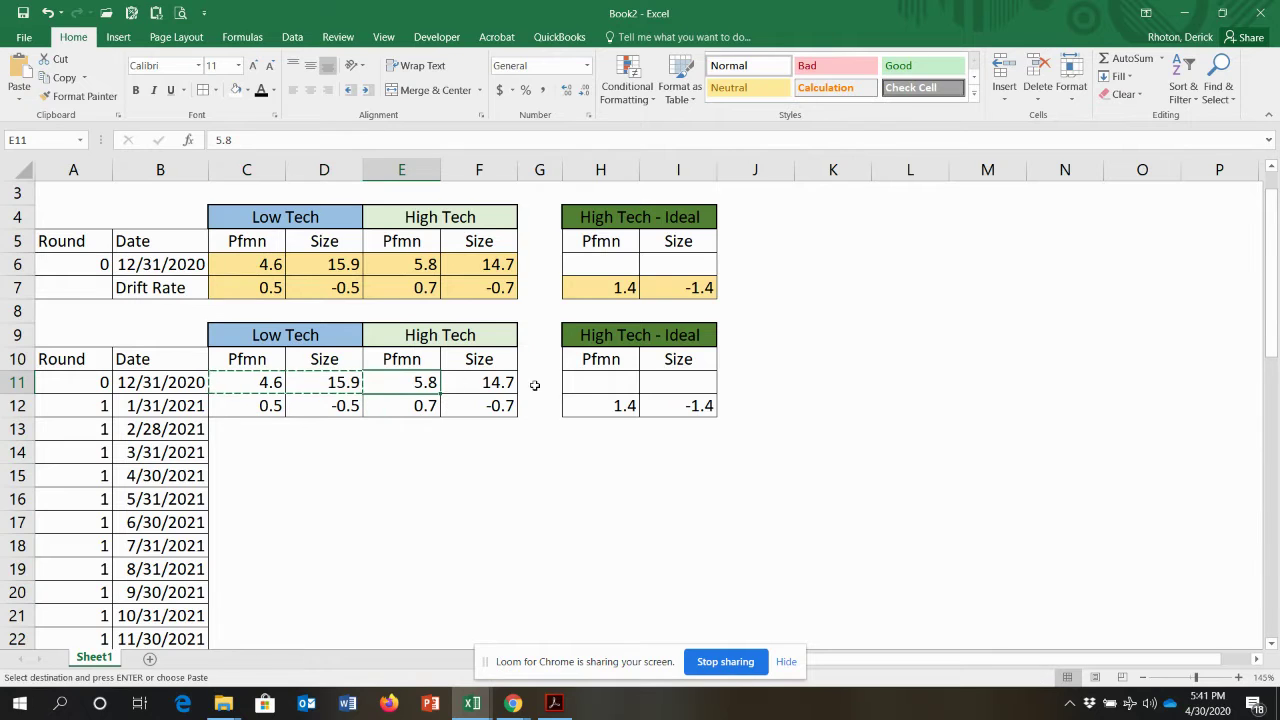
pyautogui.hotkey('shift', 'Right')
pyautogui.hotkey('ctrl', 'v')
pyautogui.click(630, 383)
pyautogui.hotkey('shift', 'Right')
pyautogui.hotkey('ctrl', 'v')
pyautogui.press('Escape')
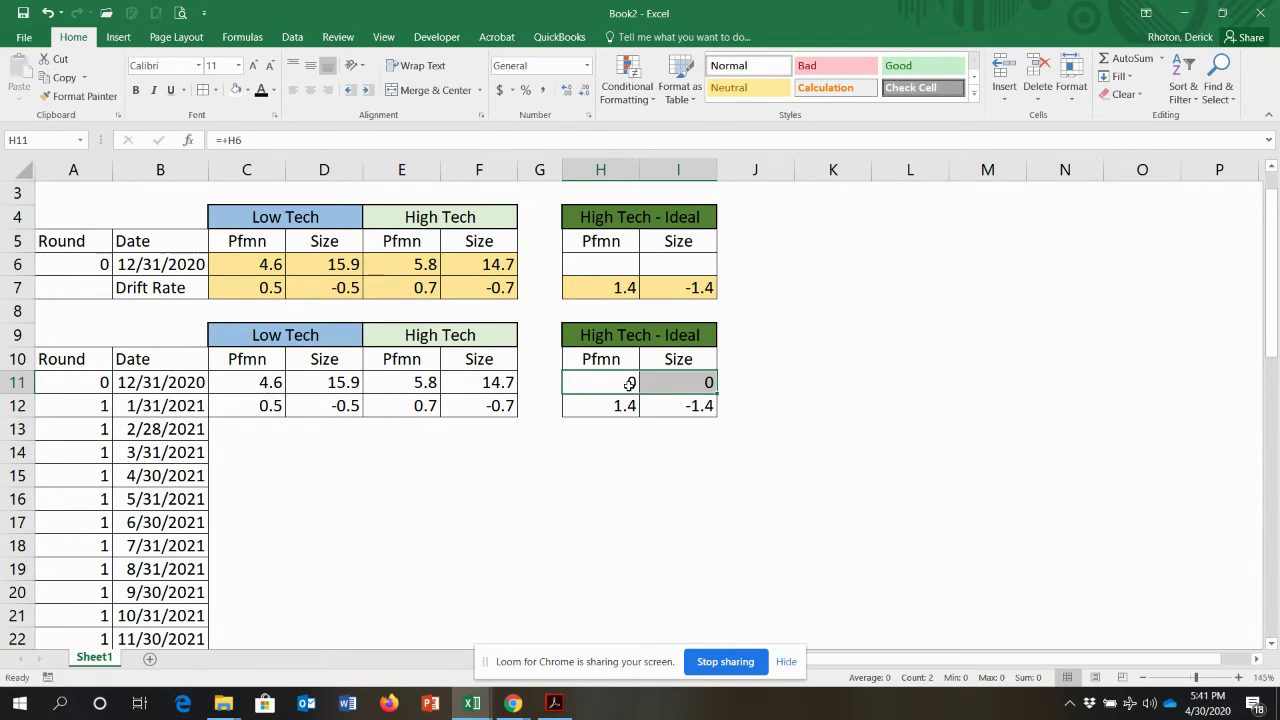
pyautogui.click(630, 383)
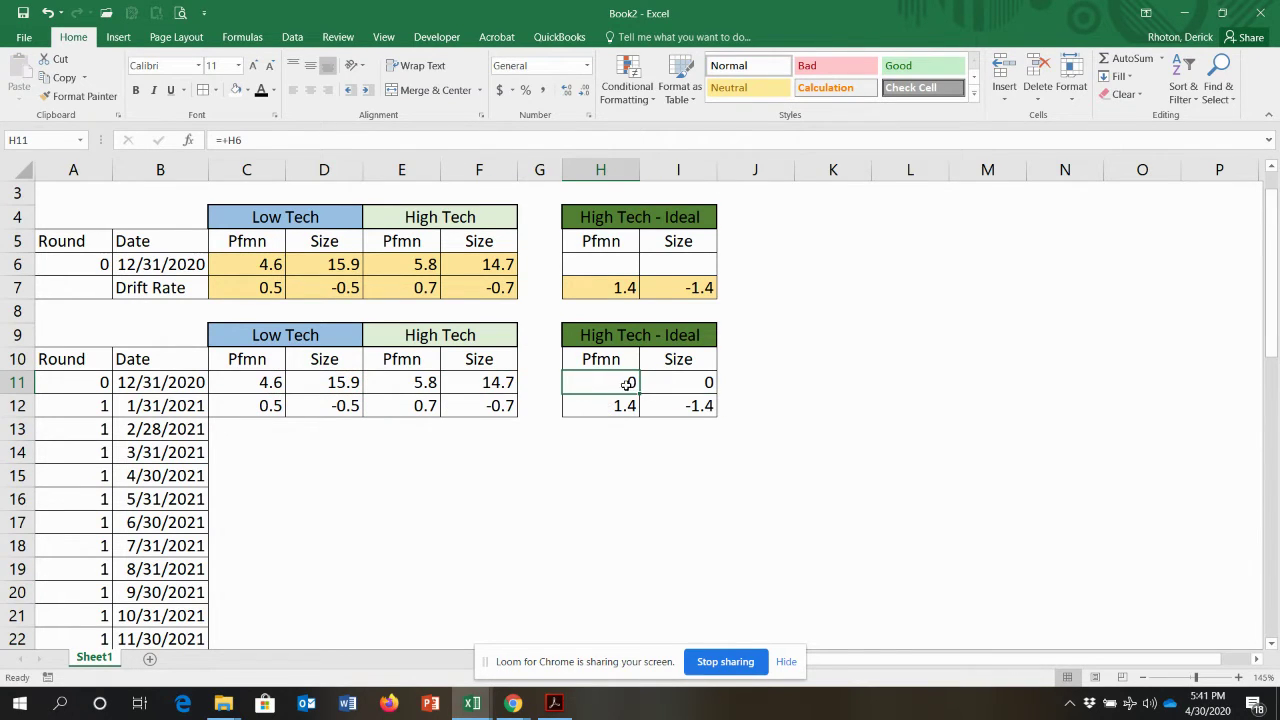
pyautogui.write('+')
pyautogui.press('Up')
pyautogui.press('Up')
pyautogui.press('Up')
pyautogui.press('Up')
pyautogui.press('Up')
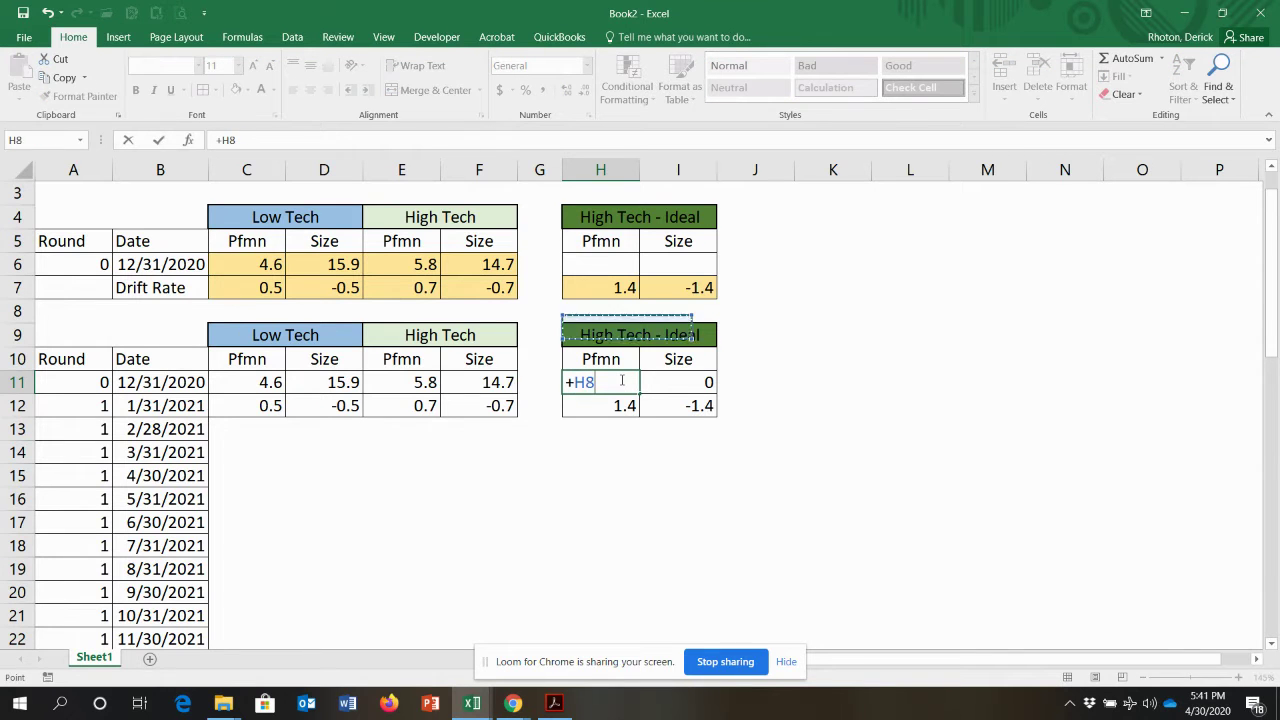
pyautogui.press('Left')
pyautogui.press('Left')
pyautogui.press('Left')
pyautogui.write('+')
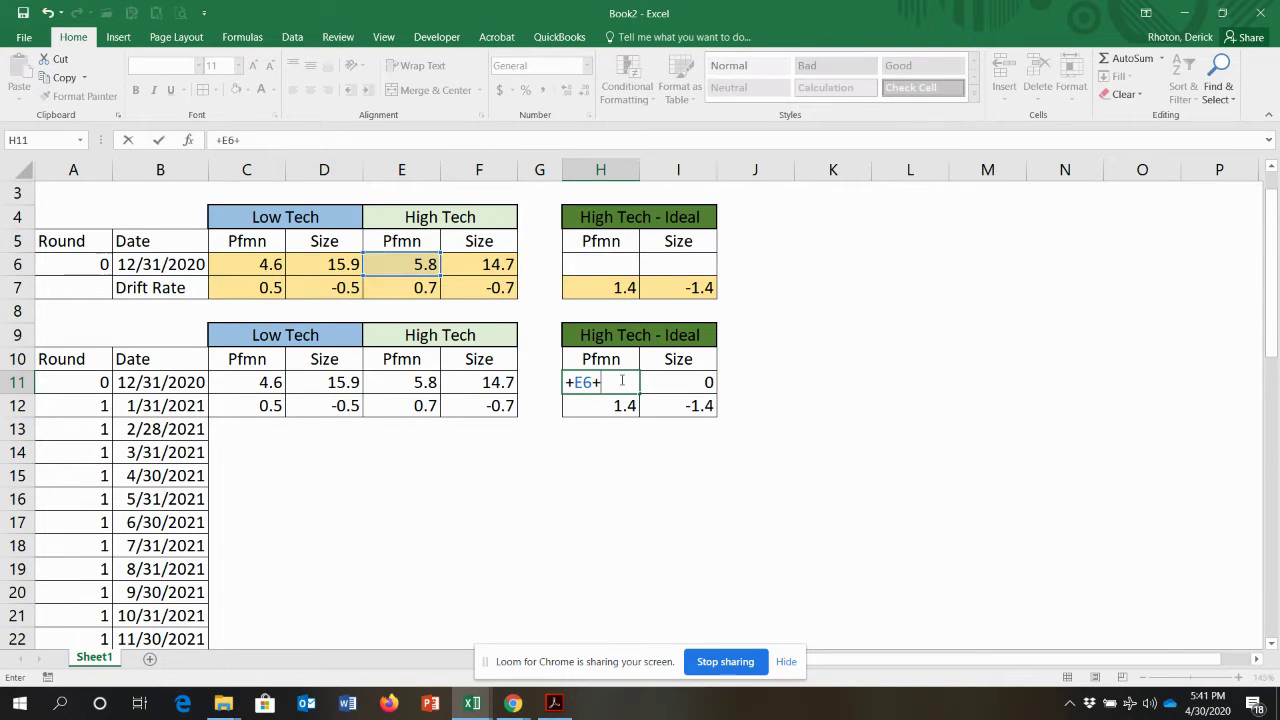
pyautogui.press('Escape')
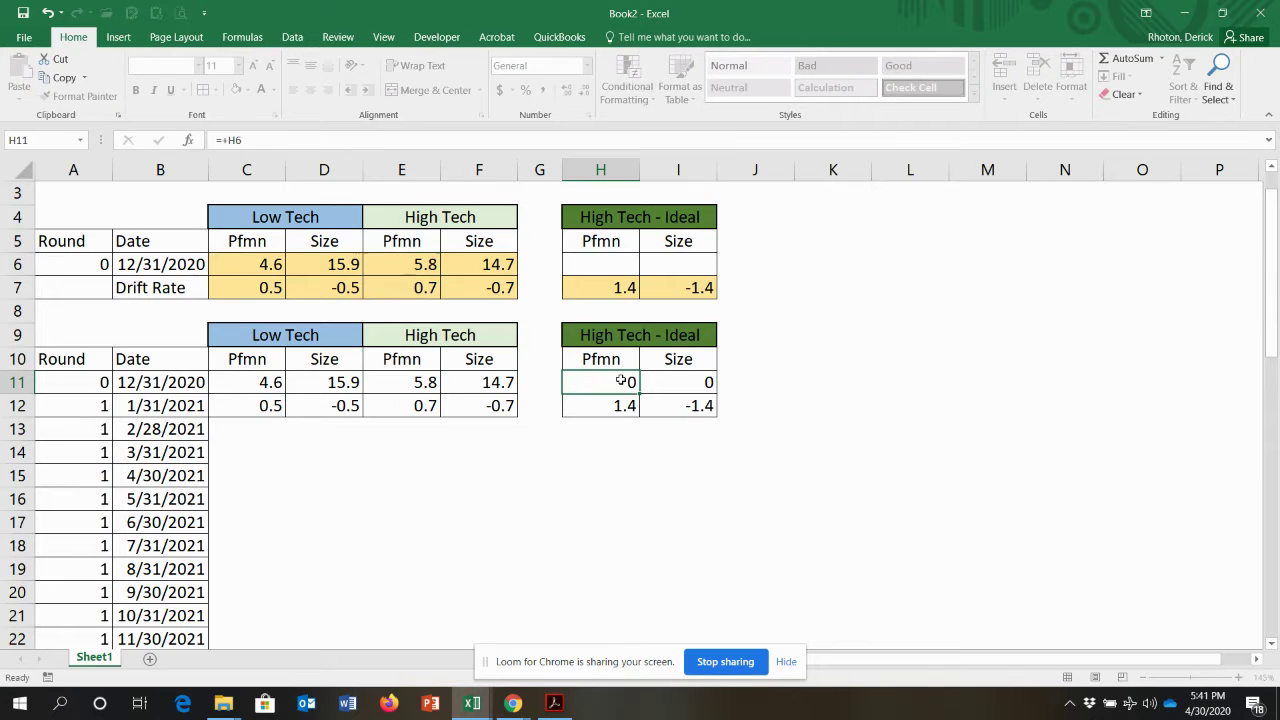
# Calculate the round 0 High Tech - Ideal Pfmn in H11 with the formula +E11+H7
pyautogui.write('+')
pyautogui.press('Left')
pyautogui.press('Left')
pyautogui.press('Left')
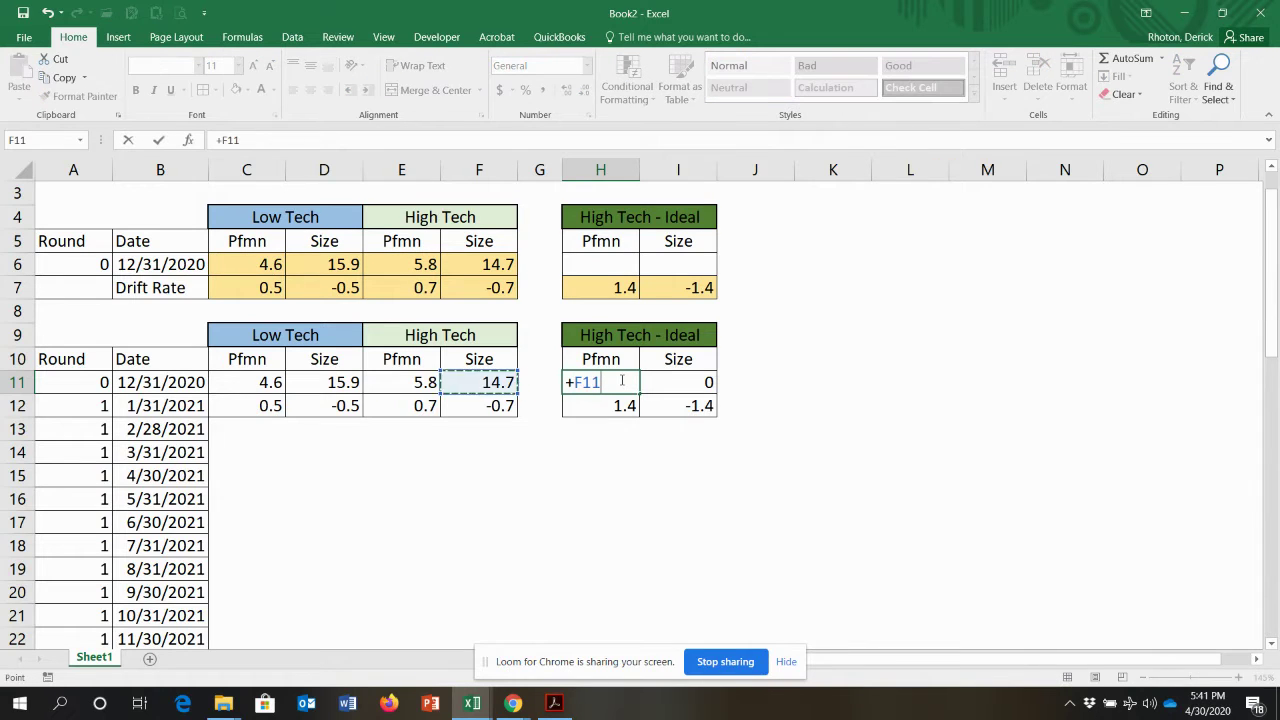
pyautogui.write('+')
pyautogui.click(619, 288)
pyautogui.press('Return')
# Calculate the round 0 High Tech - Ideal Size in I11 with the formula +F11+I7
pyautogui.press('Up')
pyautogui.press('Right')
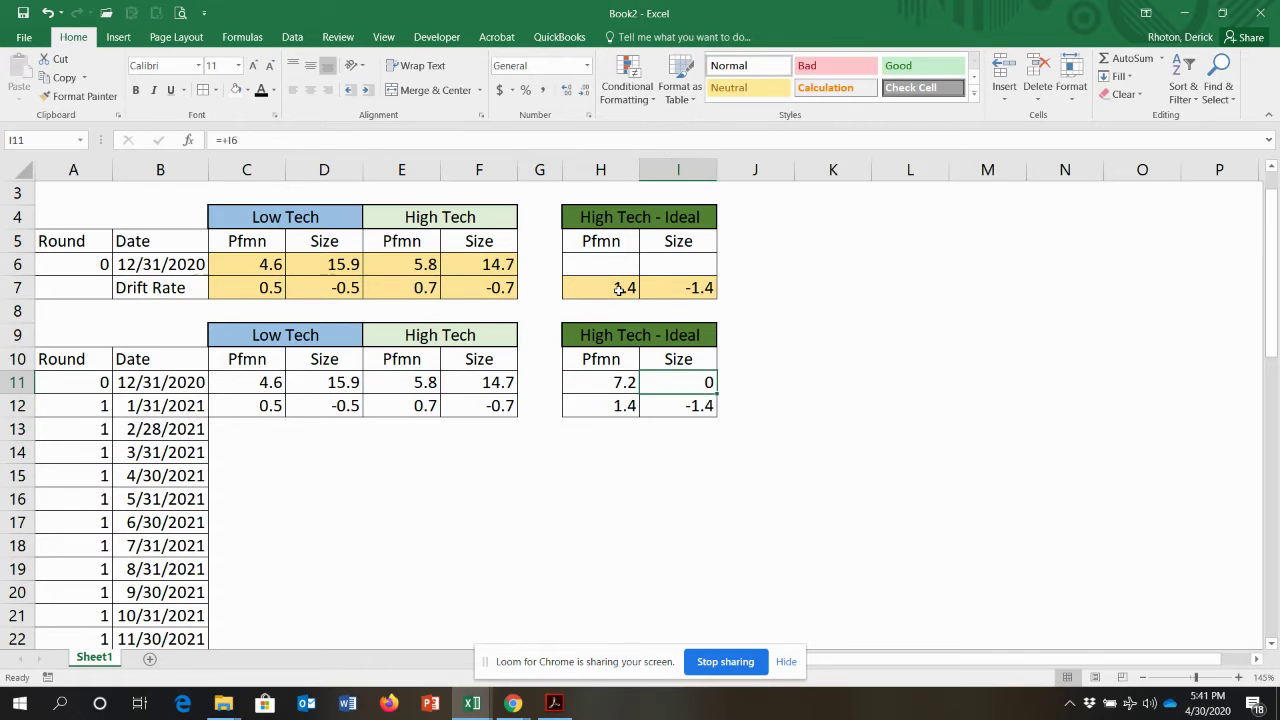
pyautogui.write('+')
pyautogui.click(506, 381)
pyautogui.write('+')
pyautogui.click(690, 287)
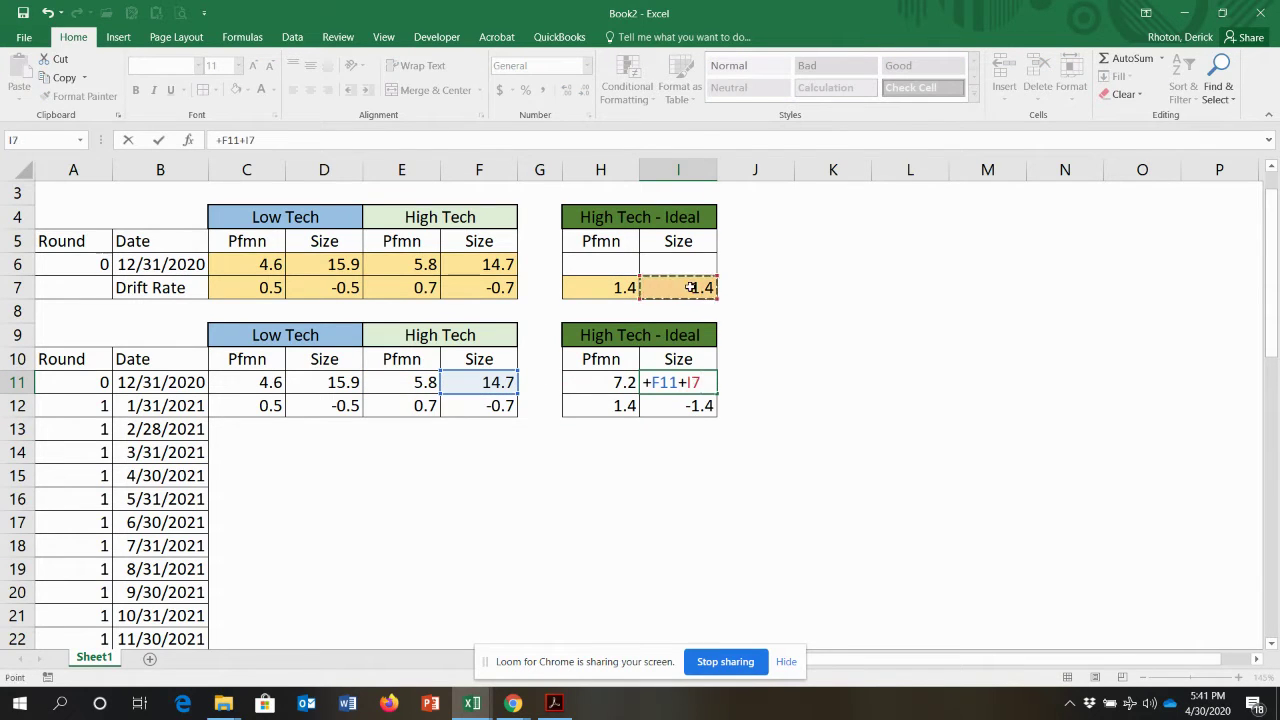
pyautogui.press('Return')
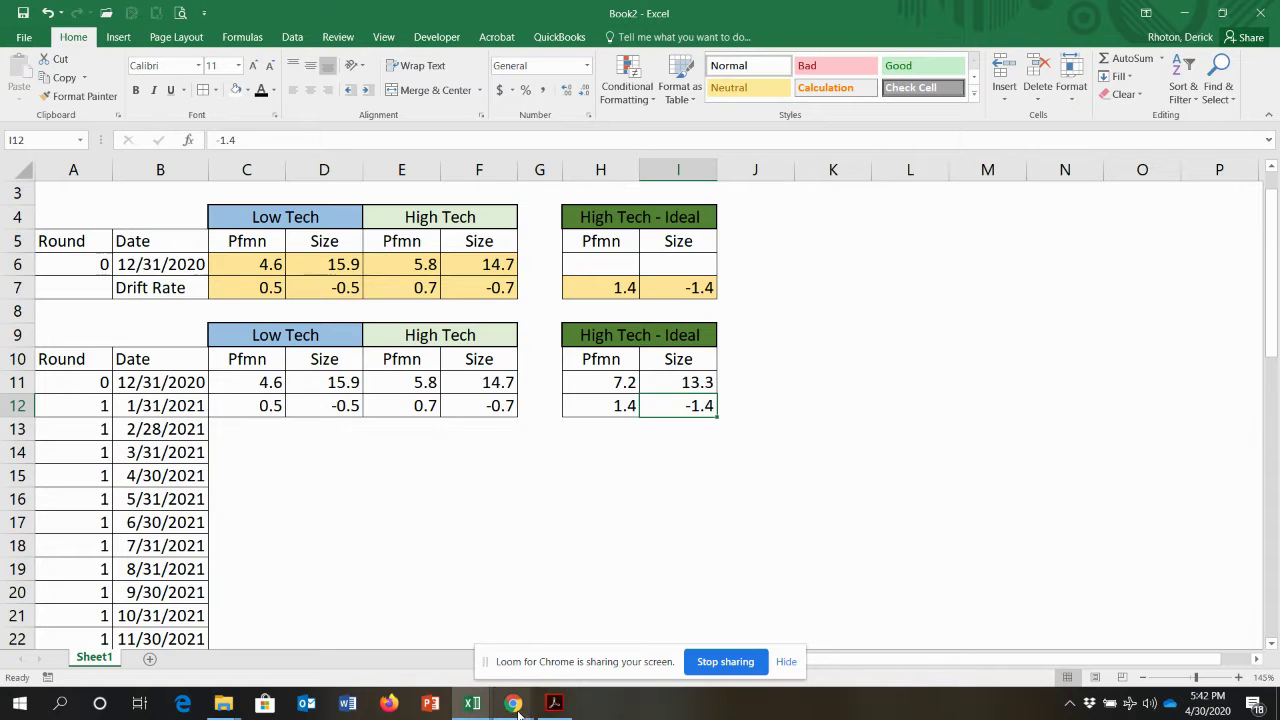
# Switch to the Report Page window in Chrome and close it
pyautogui.moveTo(514, 708)
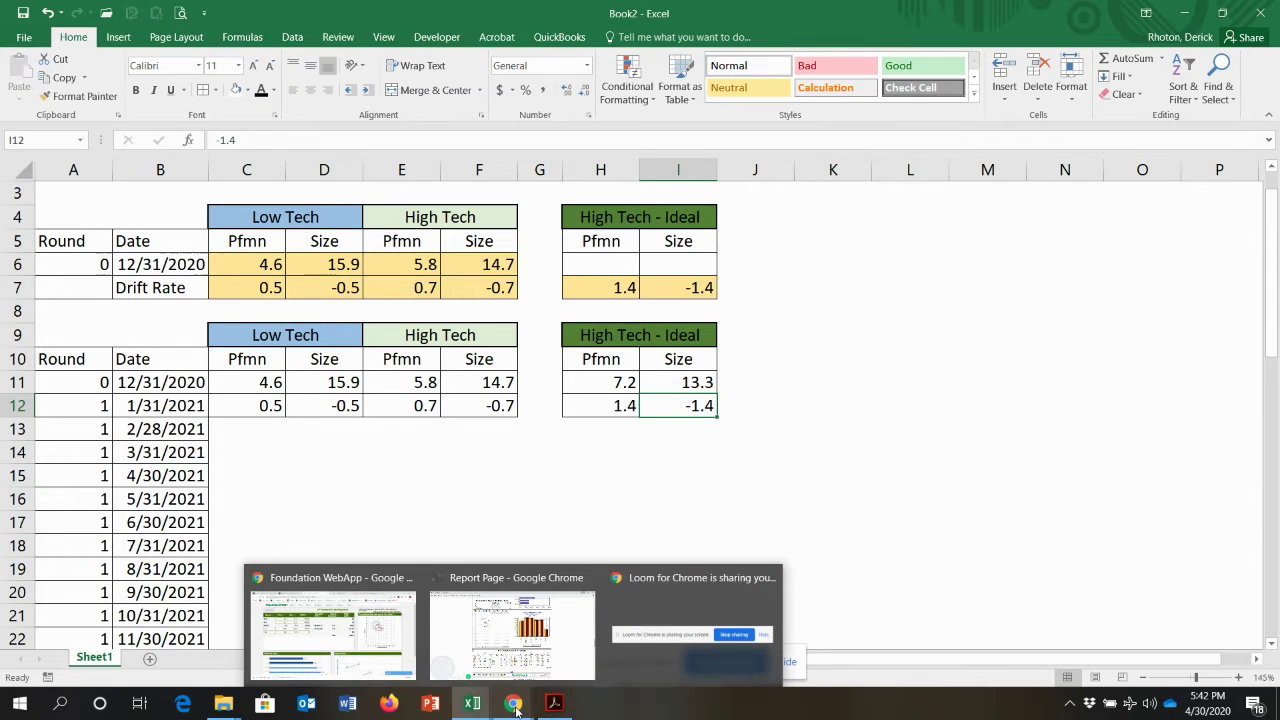
pyautogui.click(498, 650)
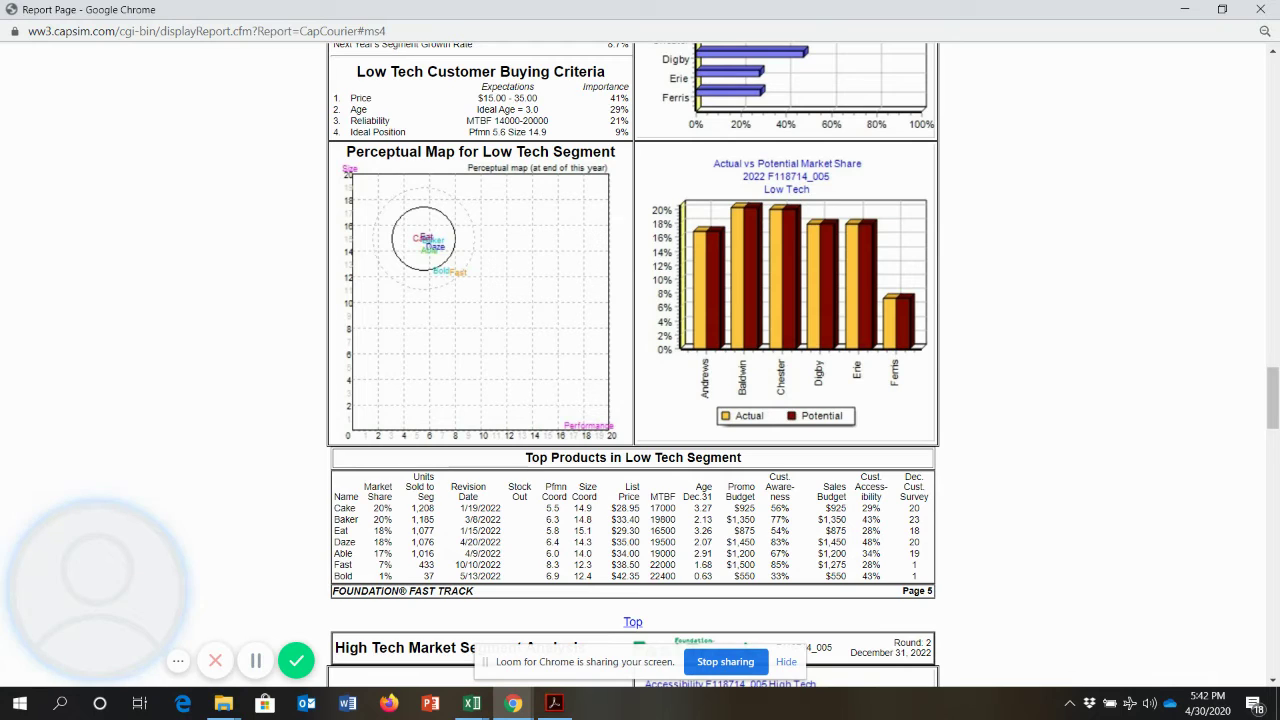
pyautogui.click(1261, 10)
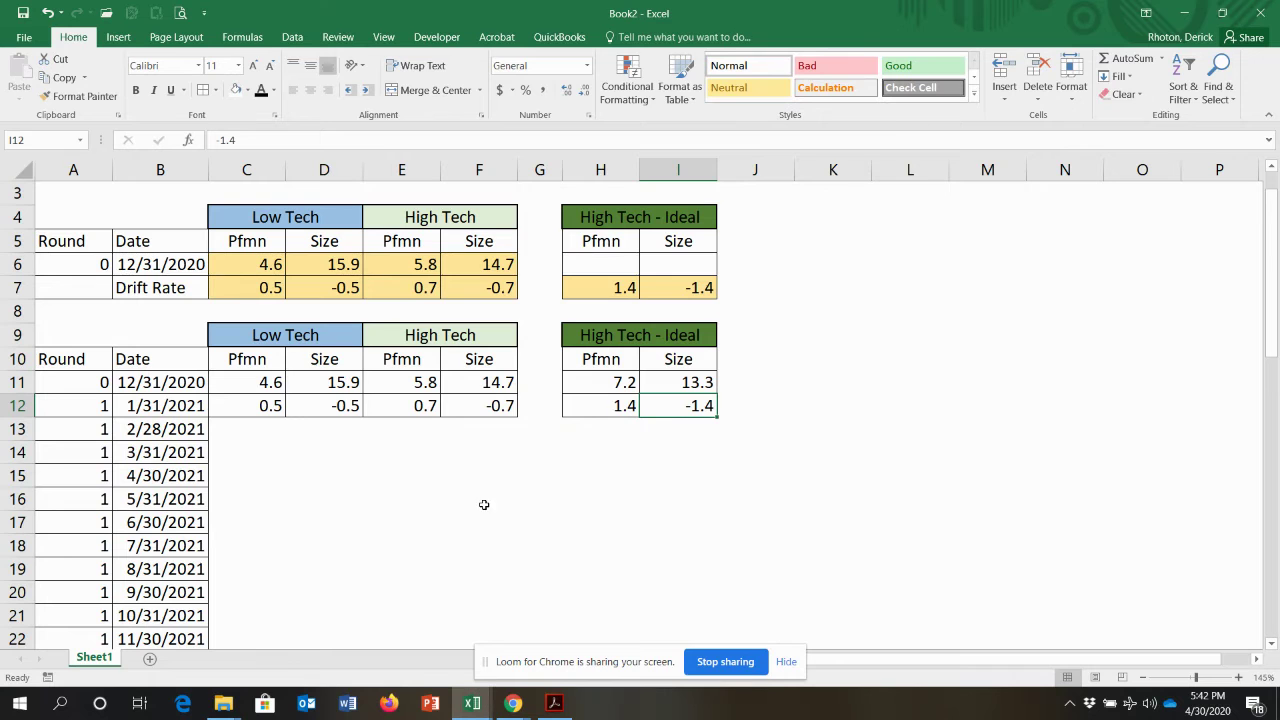
# Switch to the Foundation WebApp in Chrome and exit the Research & Development decisions to the Capsim portal dashboard
pyautogui.moveTo(515, 707)
pyautogui.click(423, 620)
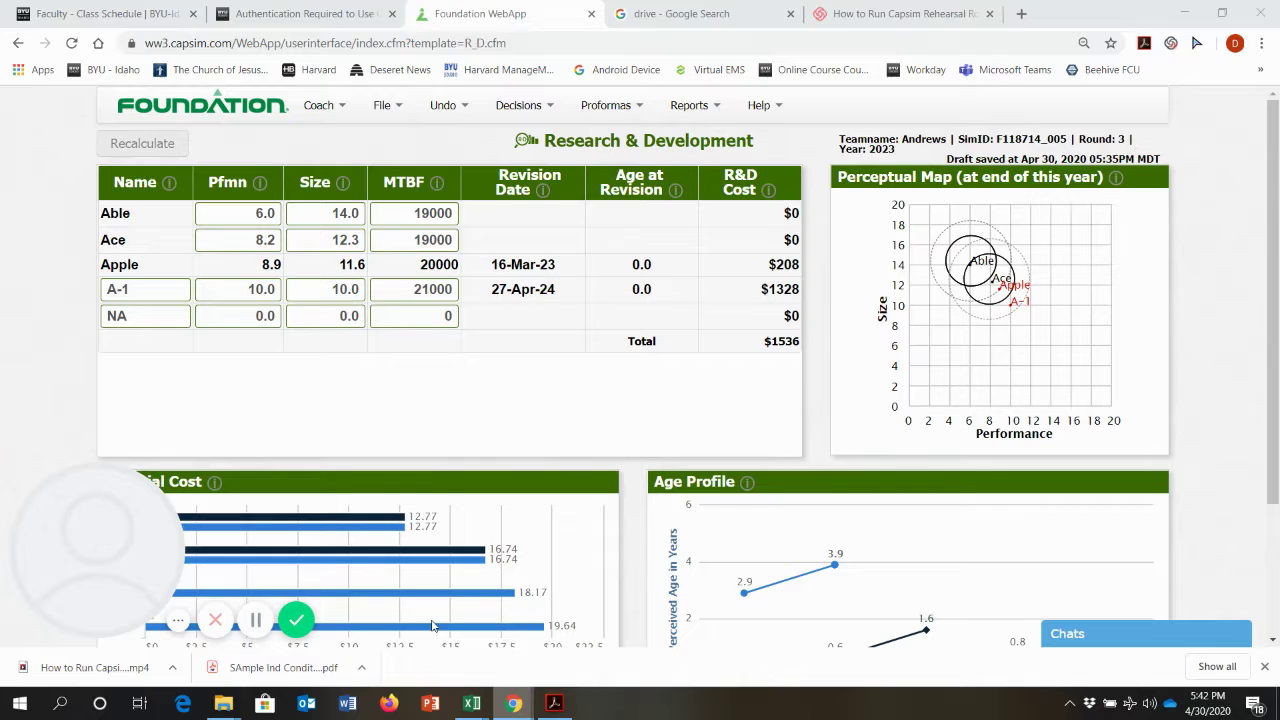
pyautogui.click(503, 107)
pyautogui.click(398, 108)
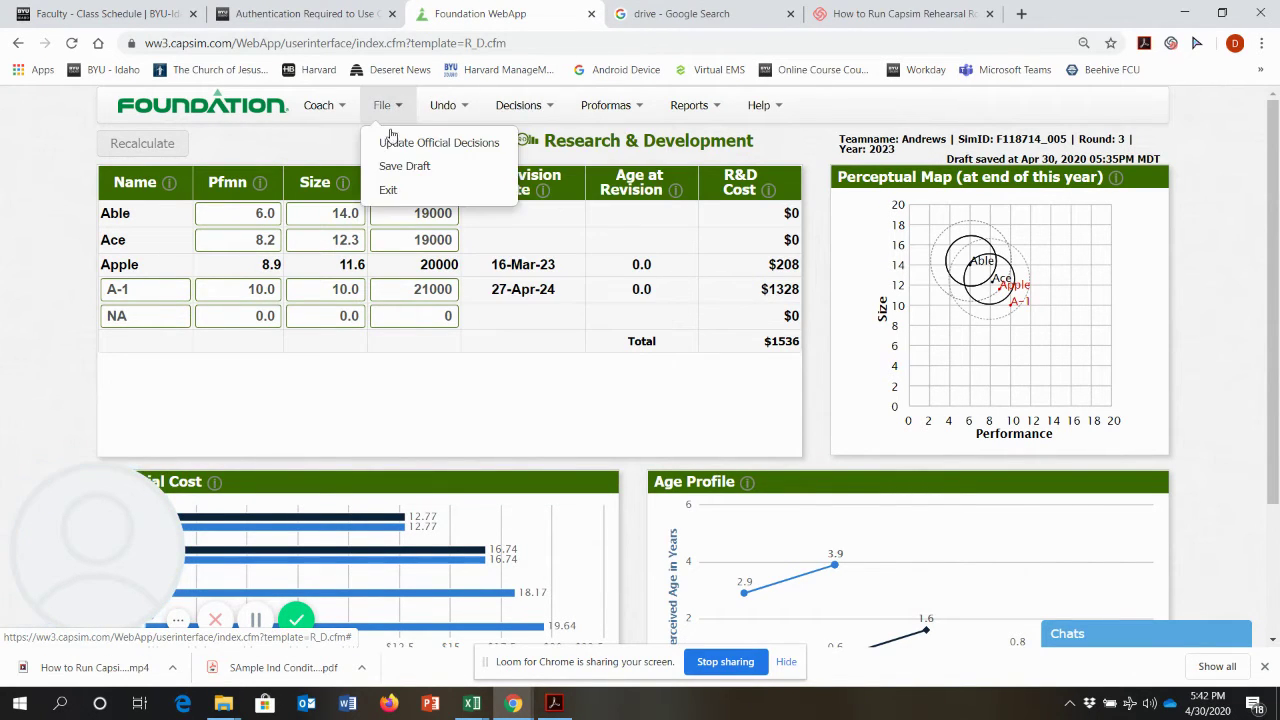
pyautogui.click(395, 190)
pyautogui.click(586, 205)
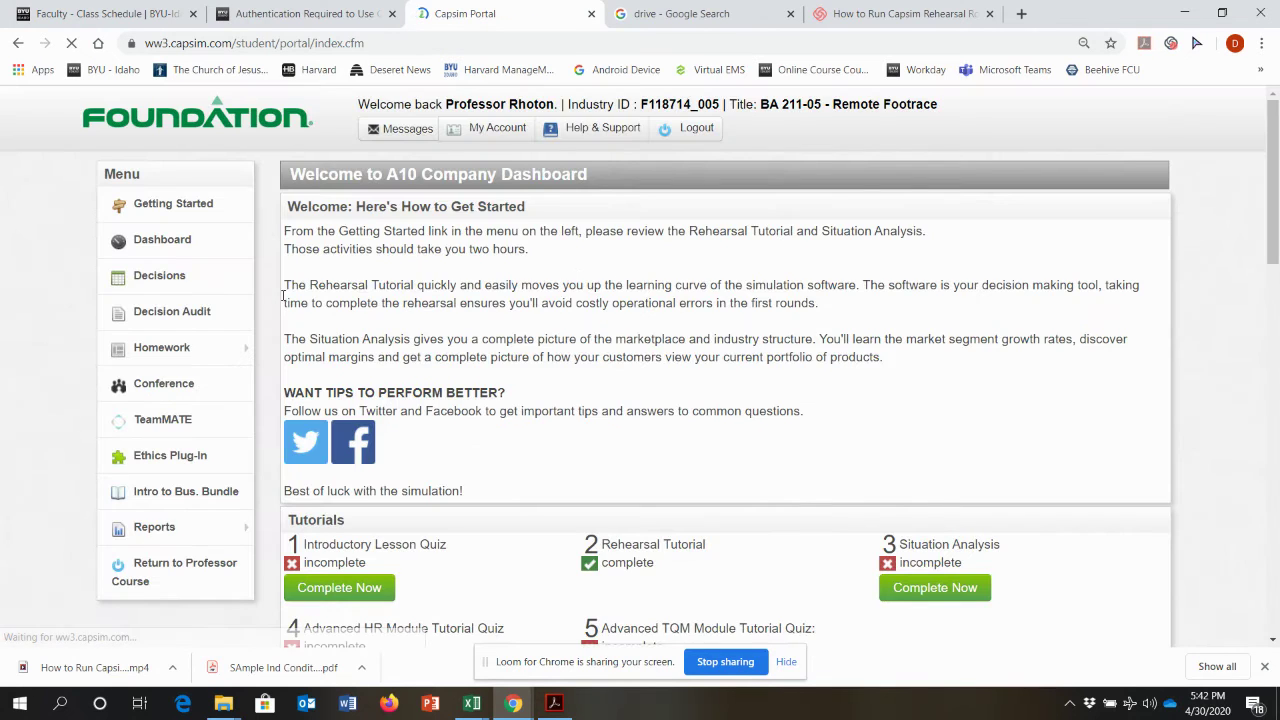
# Open the round 0 Foundation FastTrack from the portal's industry reports
pyautogui.scroll(-1, 181, 459)
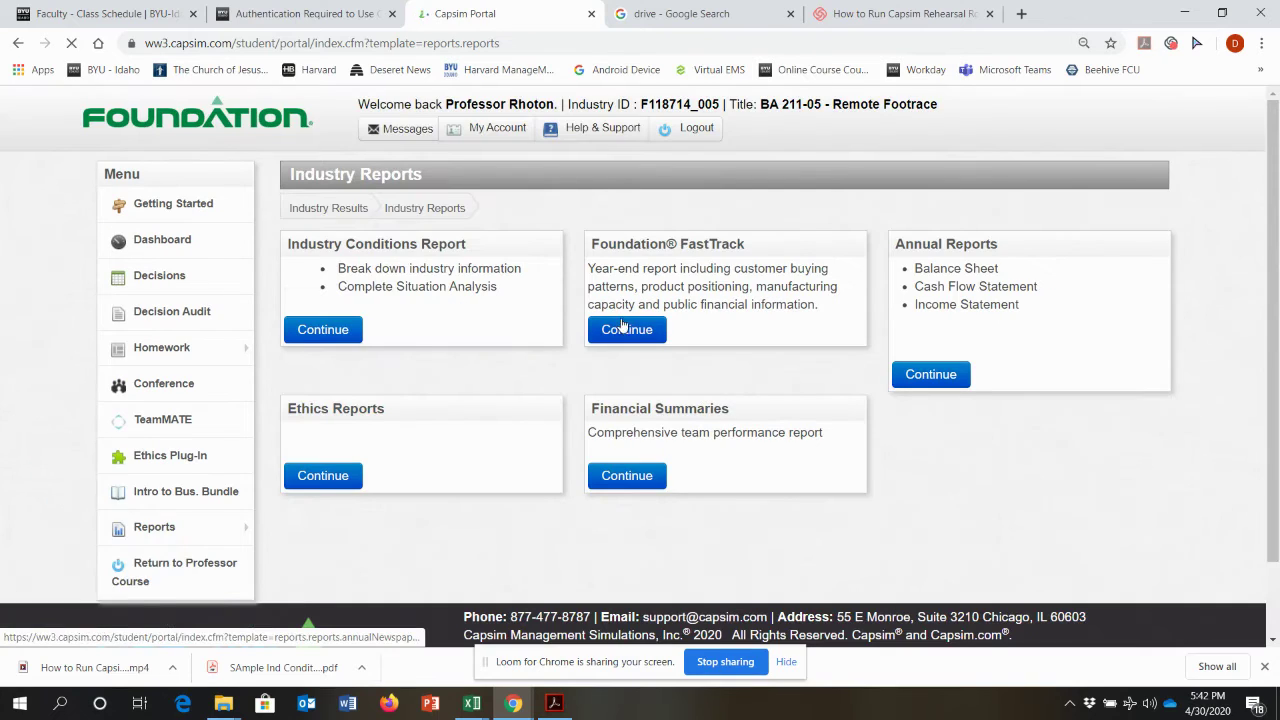
pyautogui.click(640, 330)
pyautogui.click(426, 378)
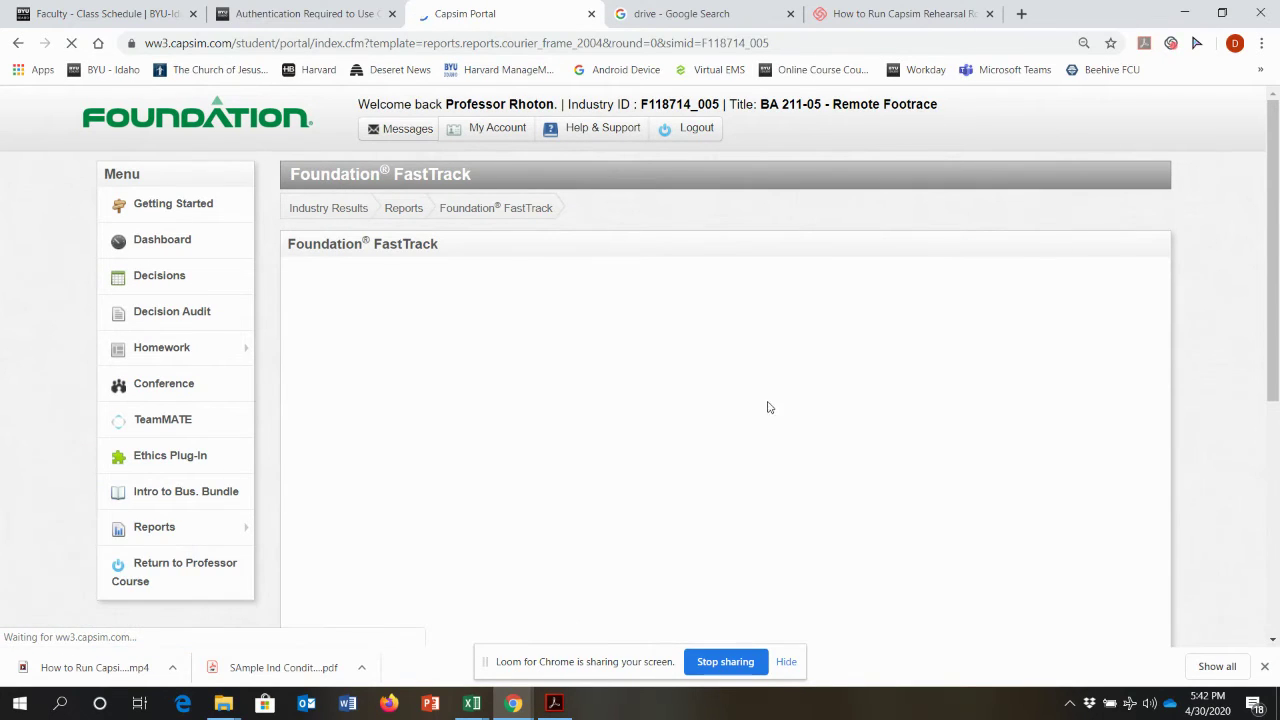
# Examine the ideal positions in the FastTrack's Low Tech and High Tech customer buying criteria
pyautogui.scroll(-3, 908, 412)
pyautogui.scroll(-15, 908, 412)
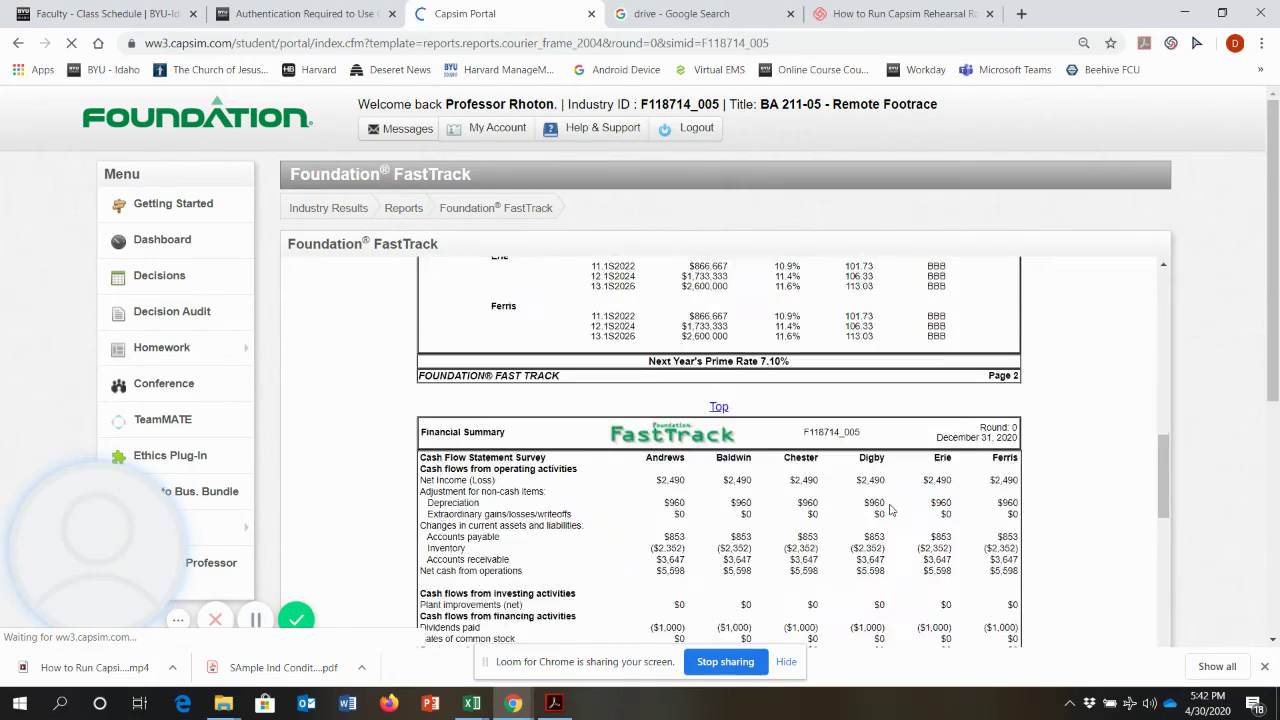
pyautogui.scroll(-10, 891, 508)
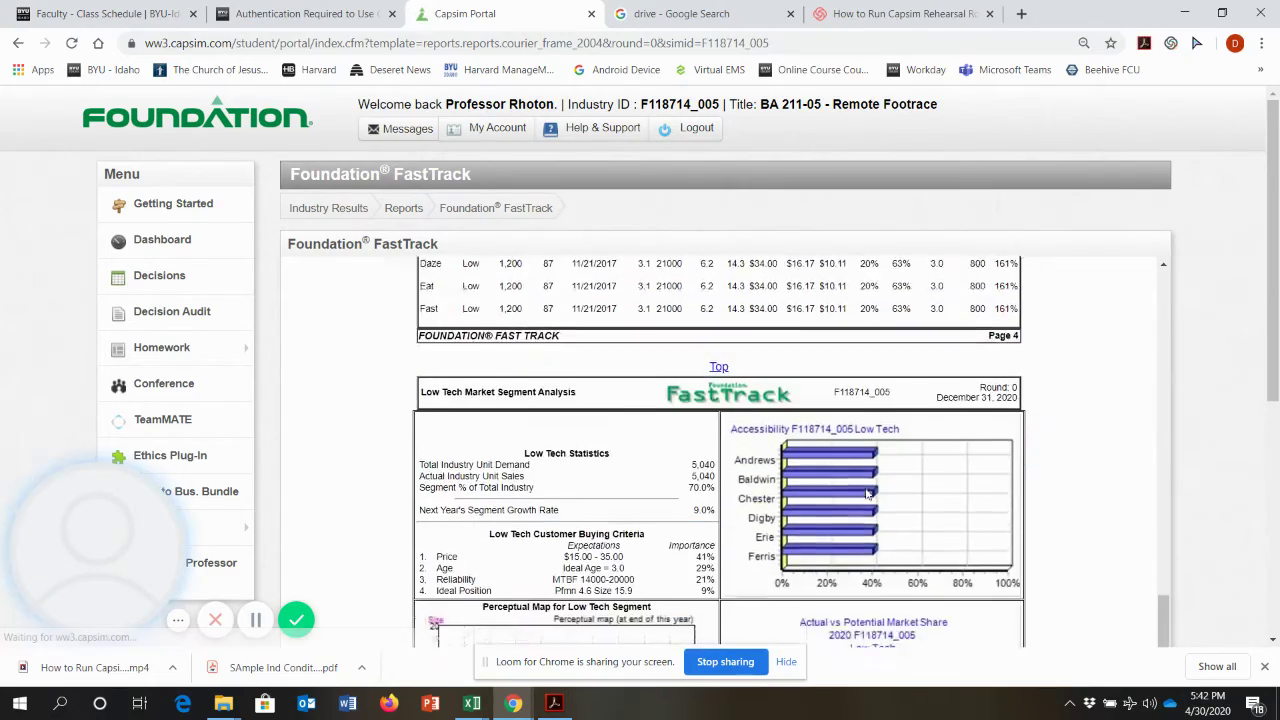
pyautogui.scroll(3, 682, 450)
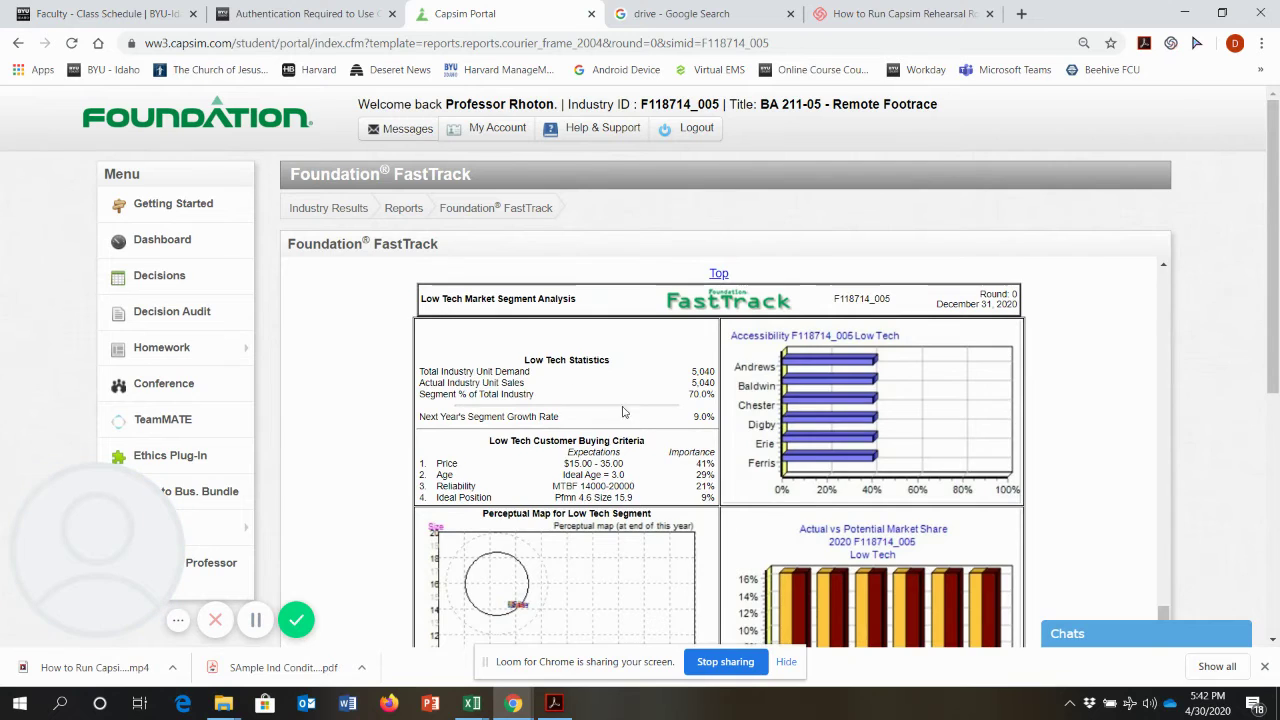
pyautogui.scroll(-10, 684, 447)
pyautogui.scroll(-3, 688, 420)
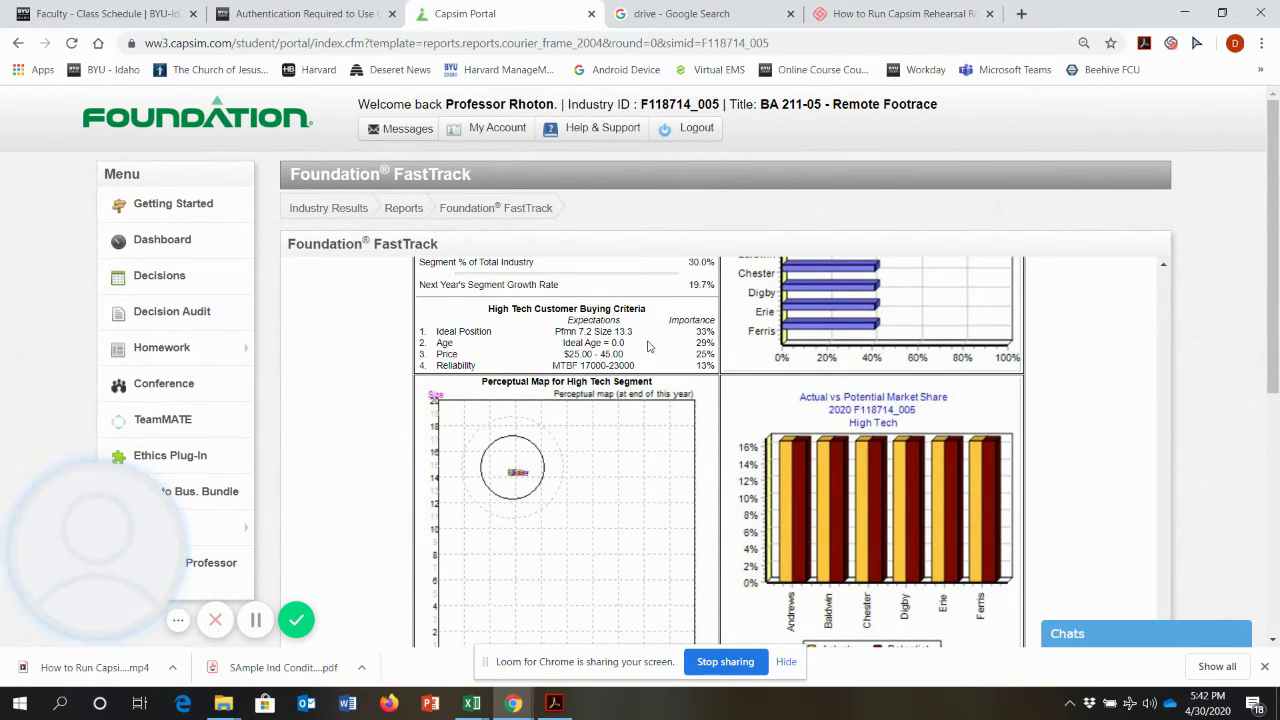
# Switch to the Book2 workbook in Excel and enter the formula +C11+(C7/12) in C12 for the Low Tech Pfmn
pyautogui.click(472, 703)
pyautogui.click(517, 640)
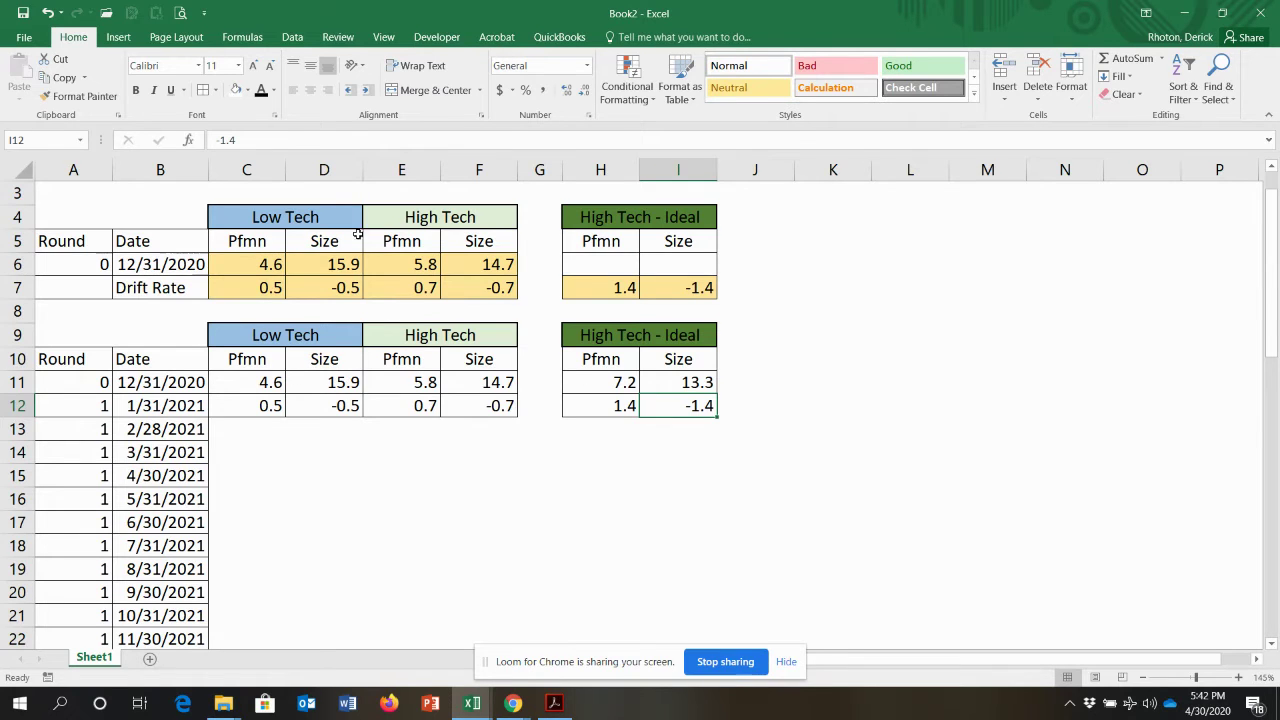
pyautogui.click(262, 406)
pyautogui.write('+')
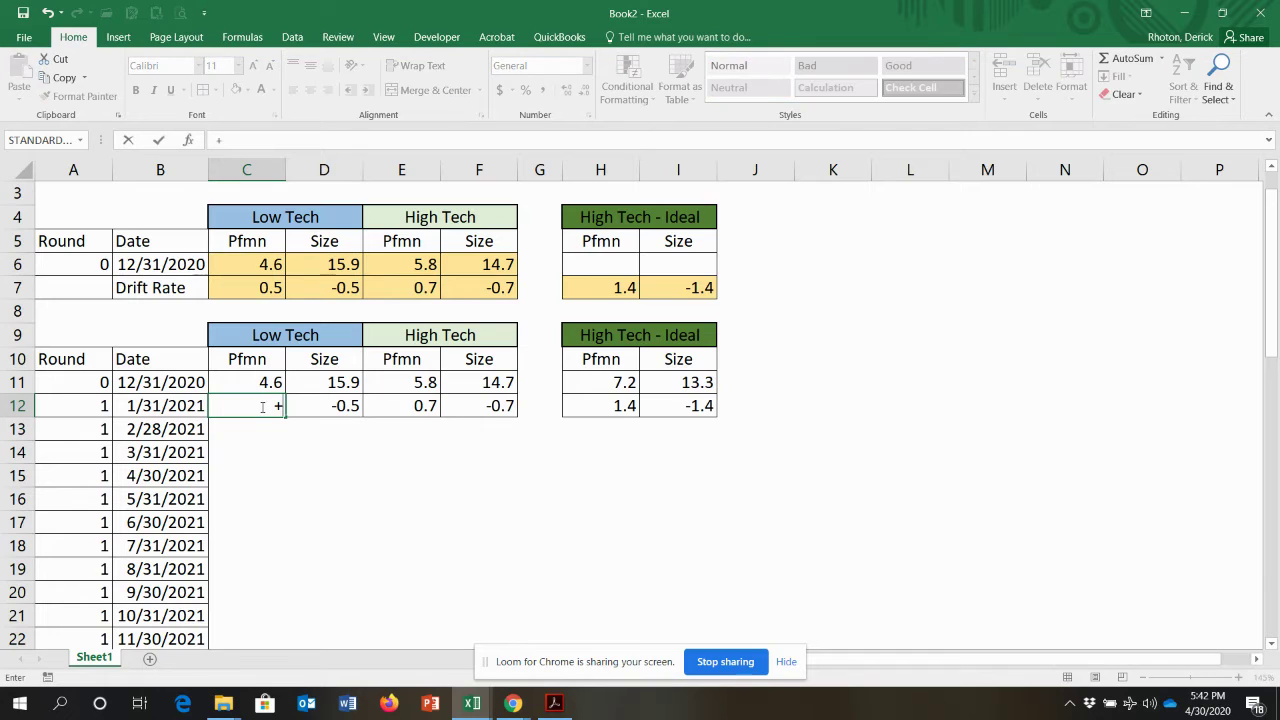
pyautogui.click(243, 376)
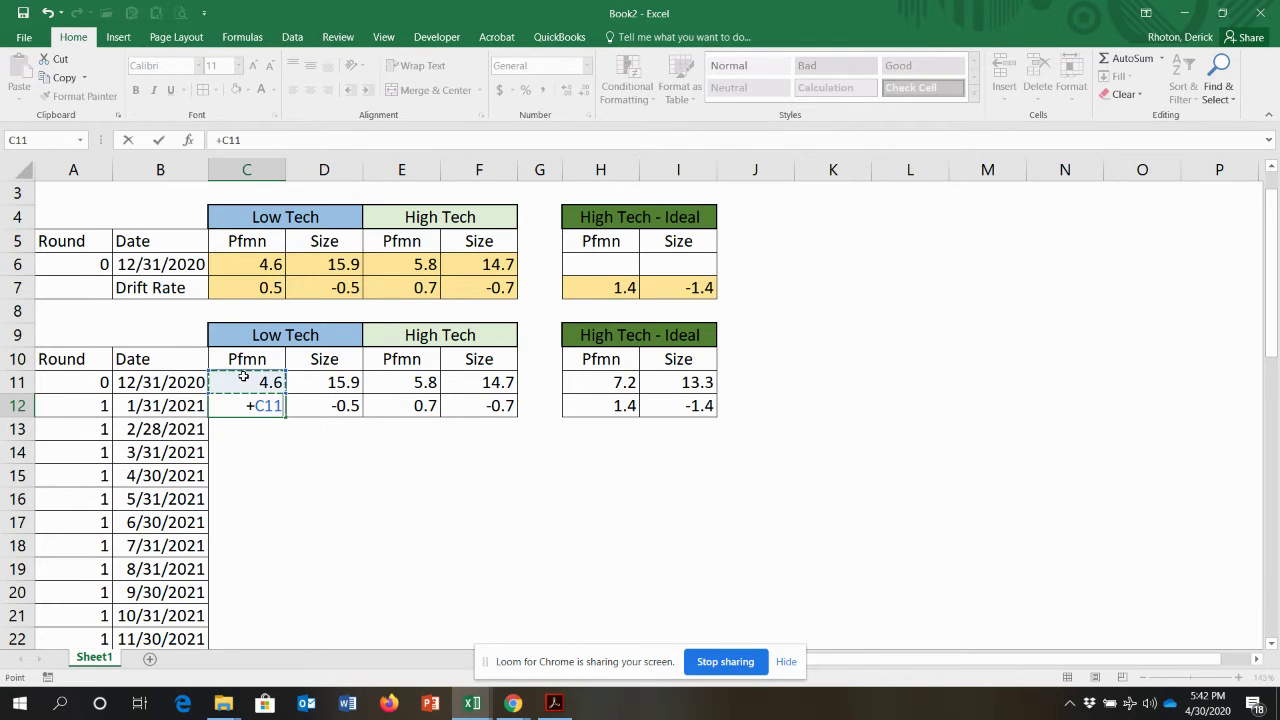
pyautogui.write('+(')
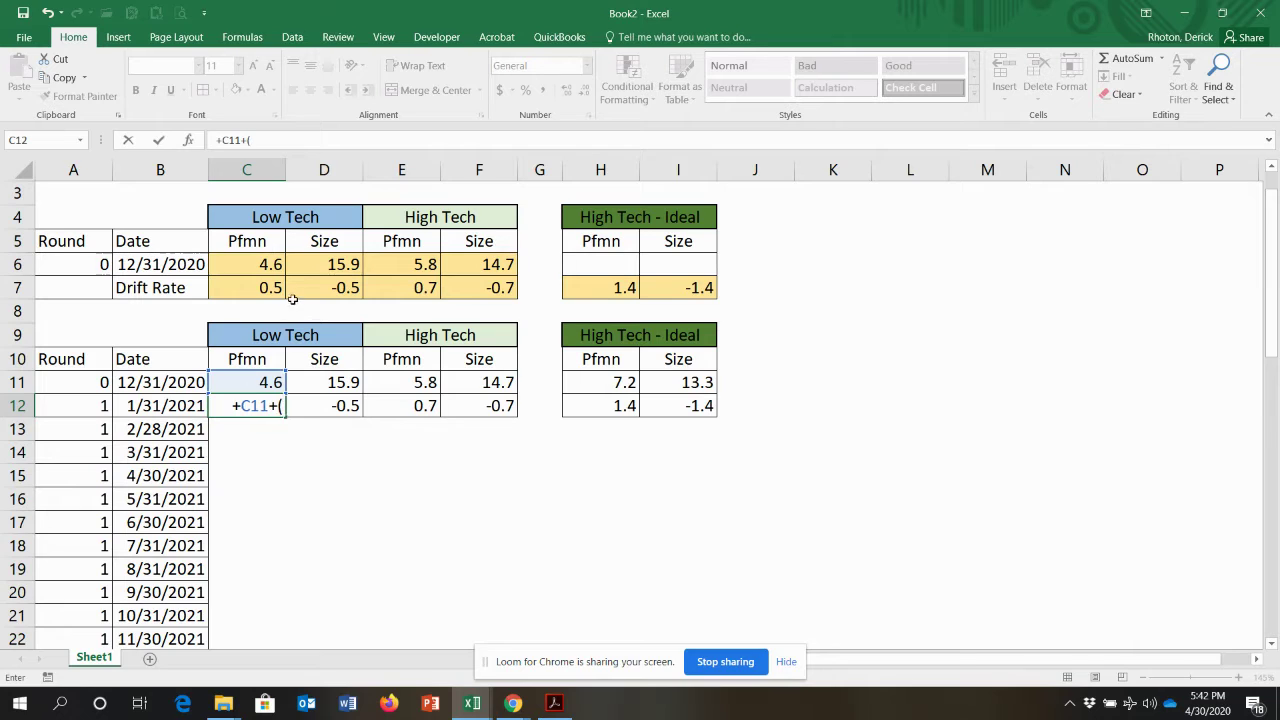
pyautogui.click(267, 287)
pyautogui.write('/')
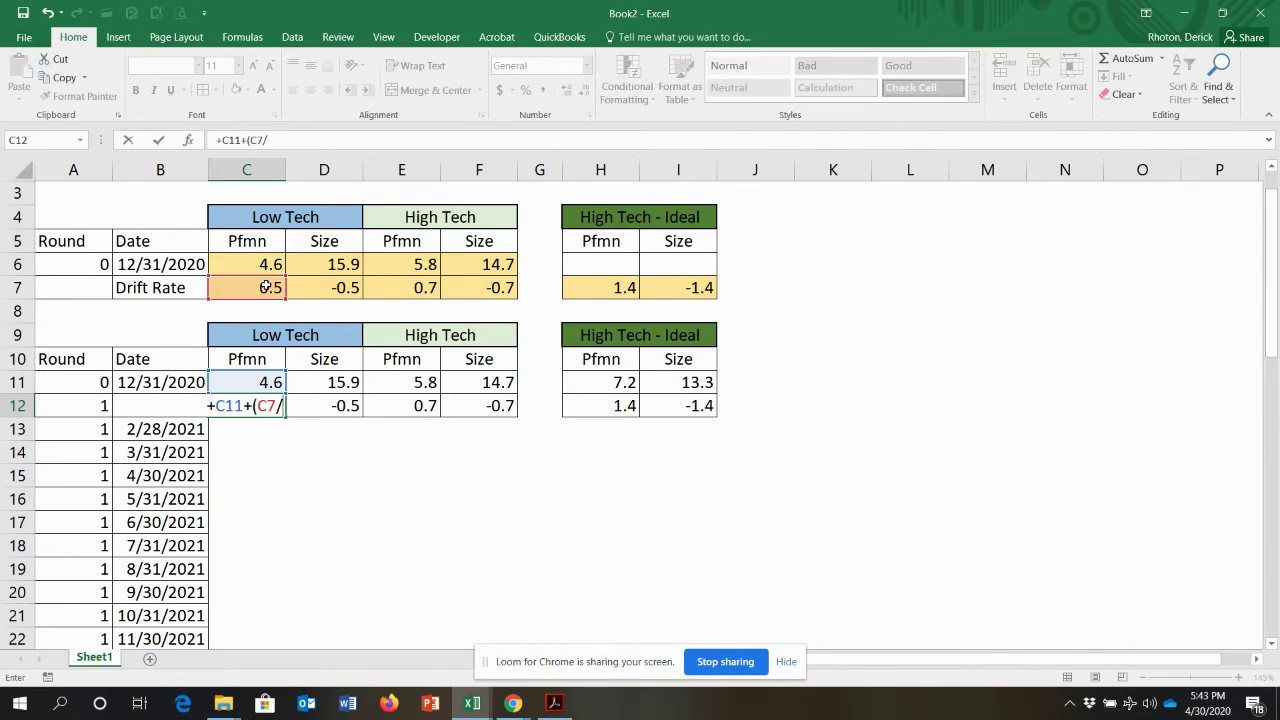
pyautogui.write('12)')
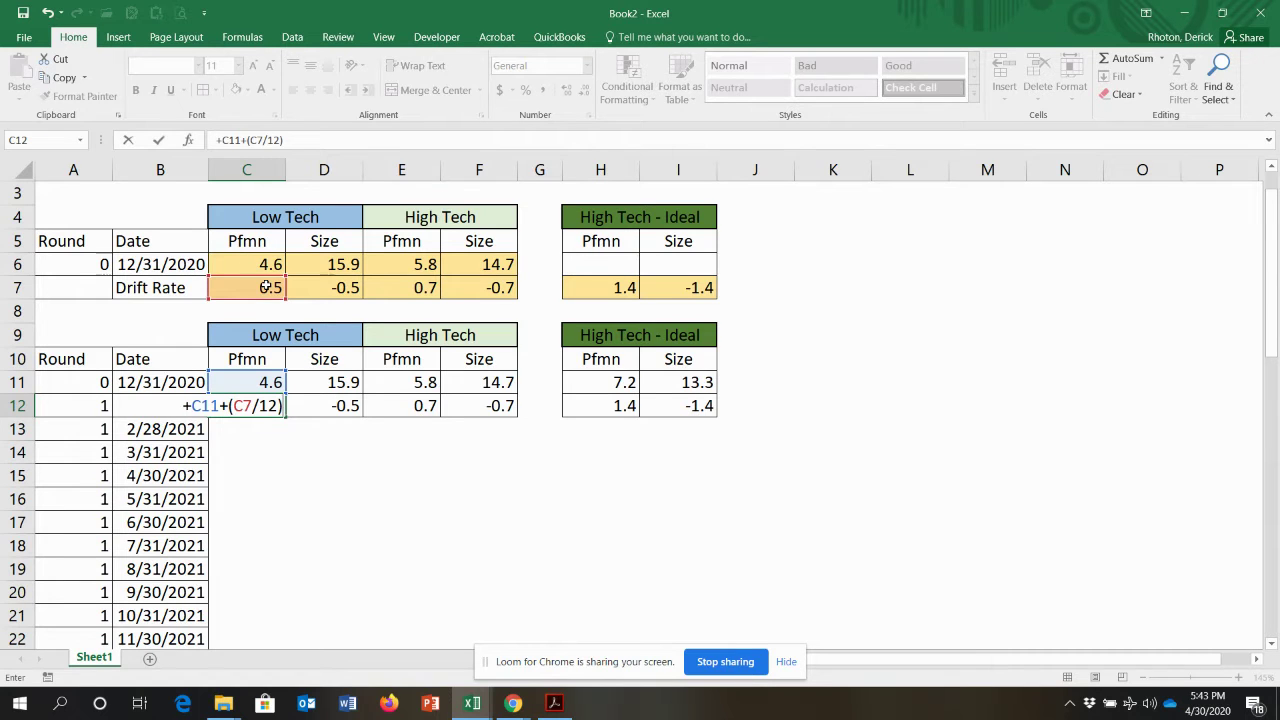
pyautogui.press('Return')
pyautogui.press('Up')
# Format the Low Tech and High Tech values in C11:F12 in comma style with one decimal place
pyautogui.moveTo(267, 382); pyautogui.dragTo(482, 408)
pyautogui.click(544, 91)
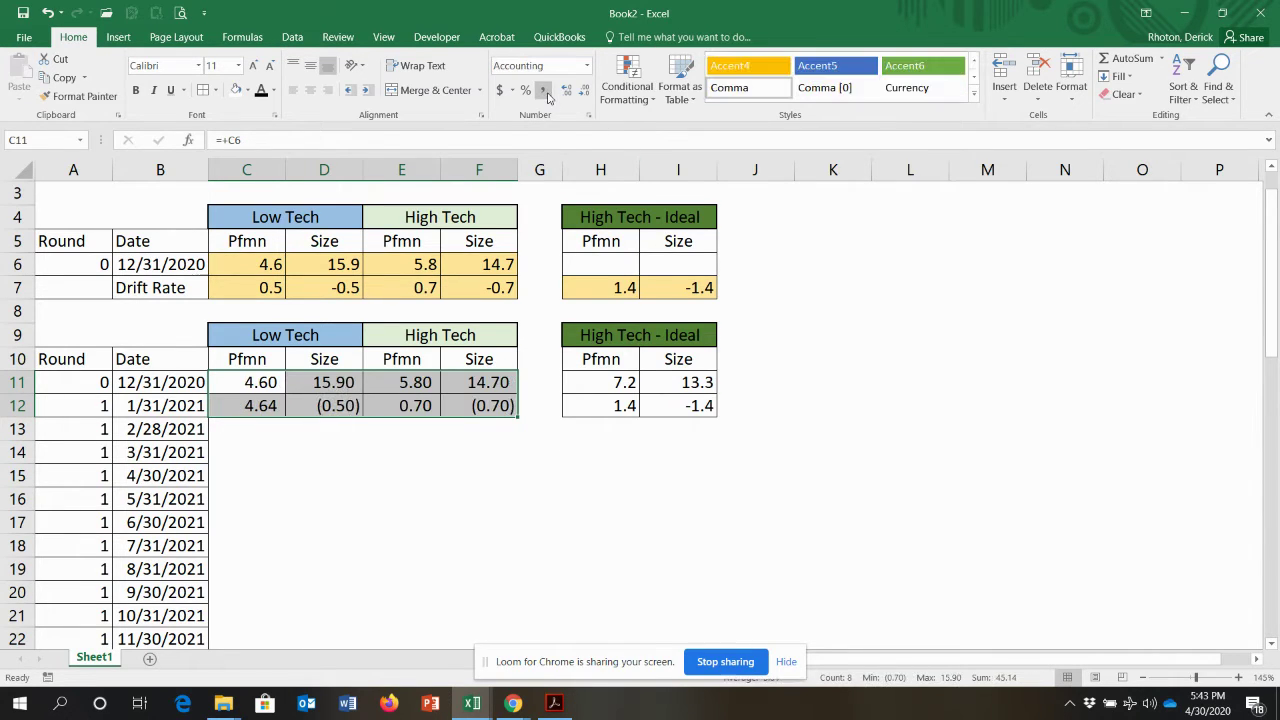
pyautogui.click(584, 92)
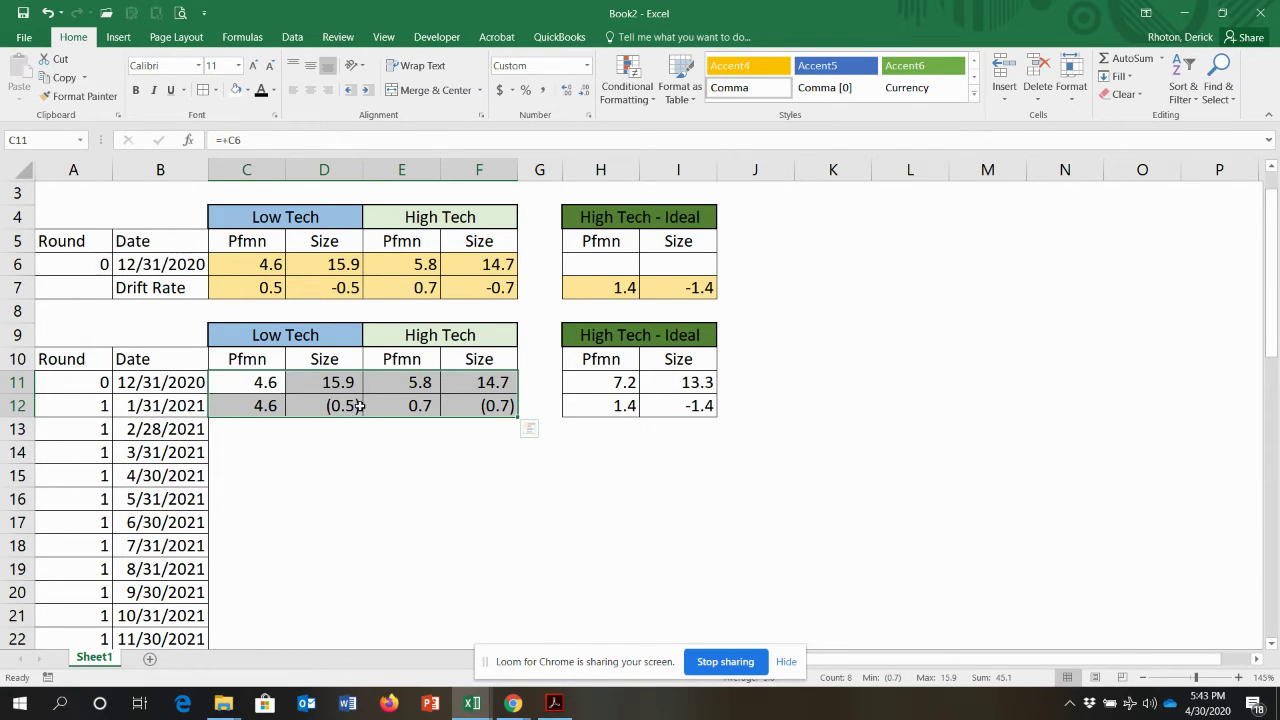
# Copy the Low Tech Pfmn formula from C12 to the Low Tech Size cell D12 and check its references
pyautogui.click(265, 408)
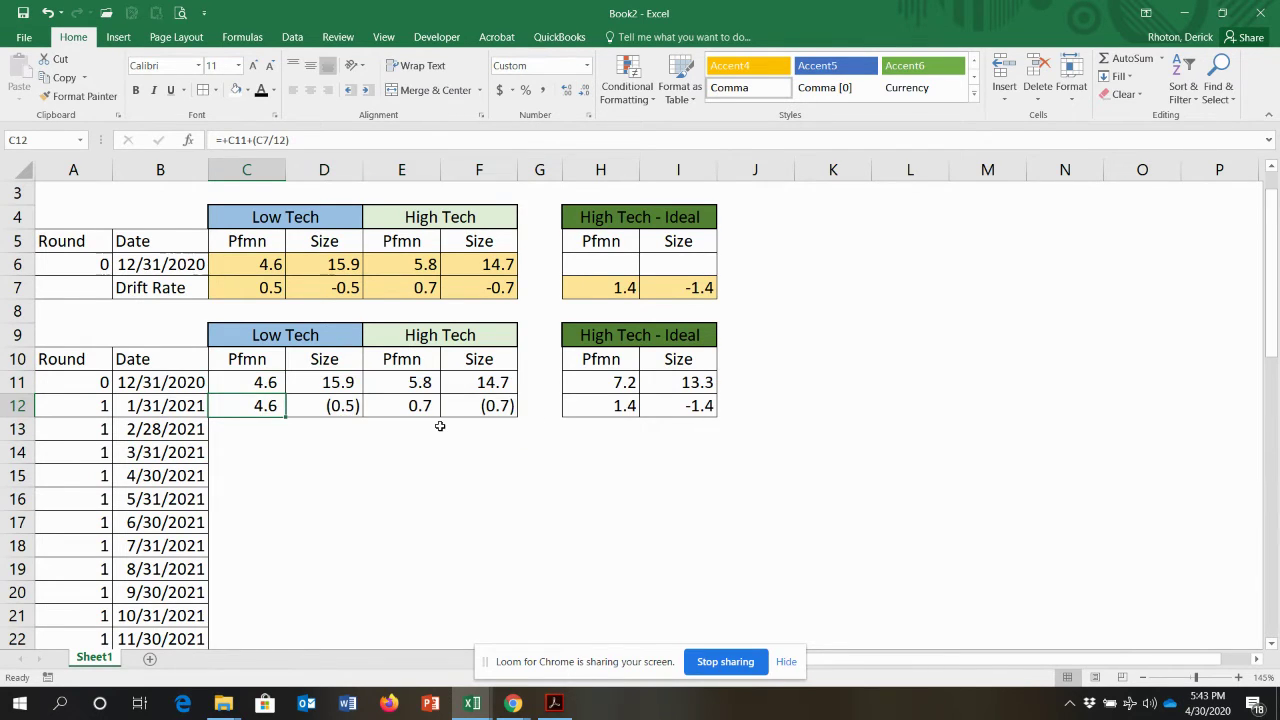
pyautogui.hotkey('ctrl', 'c')
pyautogui.press('Right')
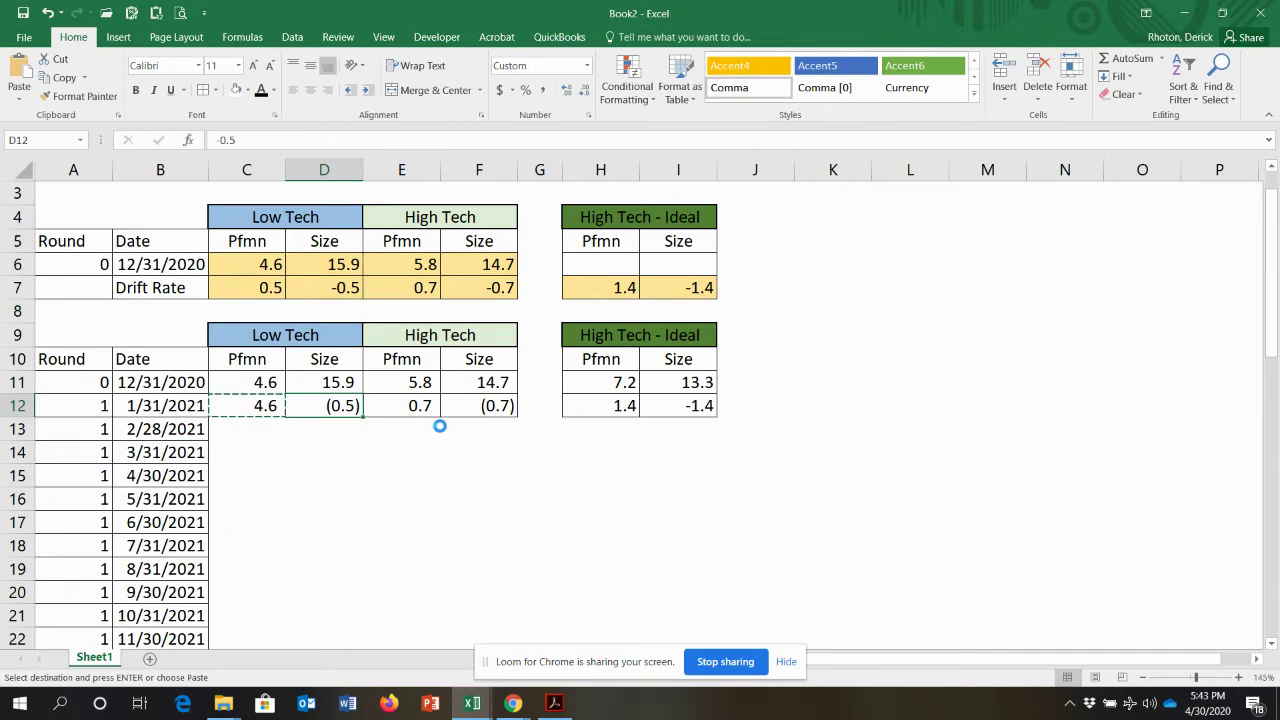
pyautogui.hotkey('ctrl', 'v')
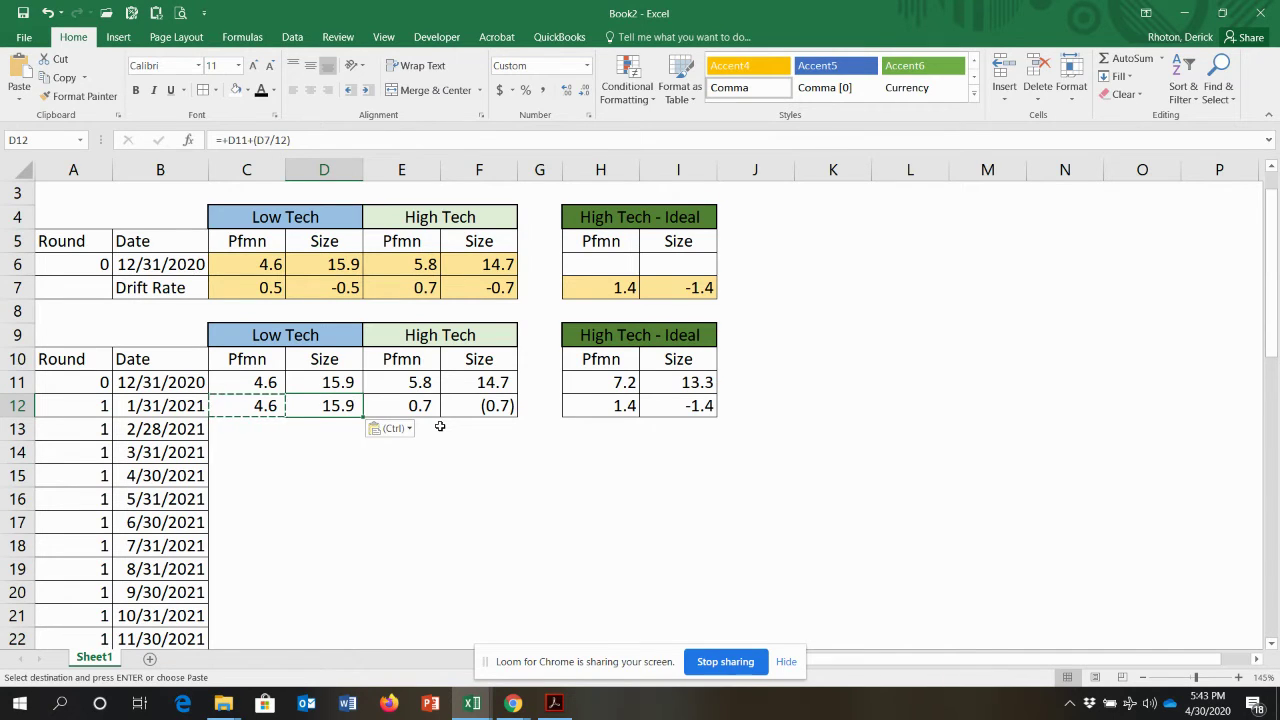
pyautogui.press('F2')
pyautogui.press('Escape')
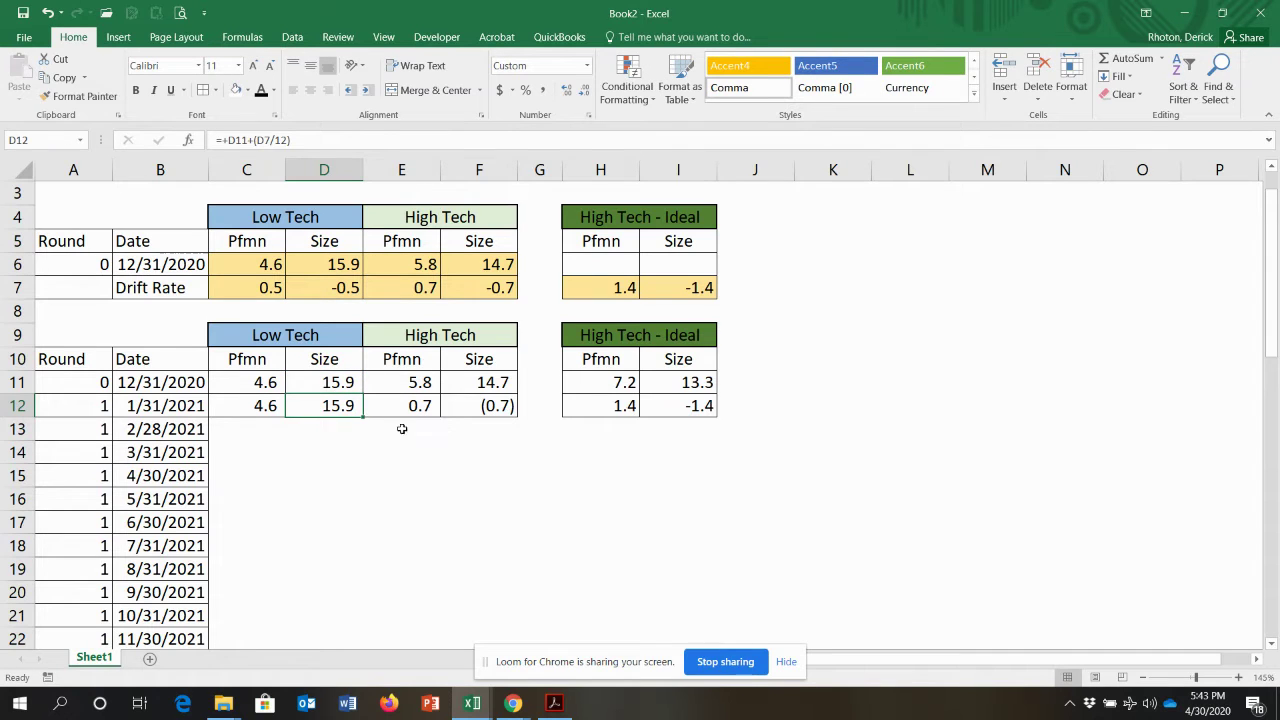
# Make the drift rate reference in C12 absolute so the formula reads +C11+($C$7/12)
pyautogui.click(265, 405)
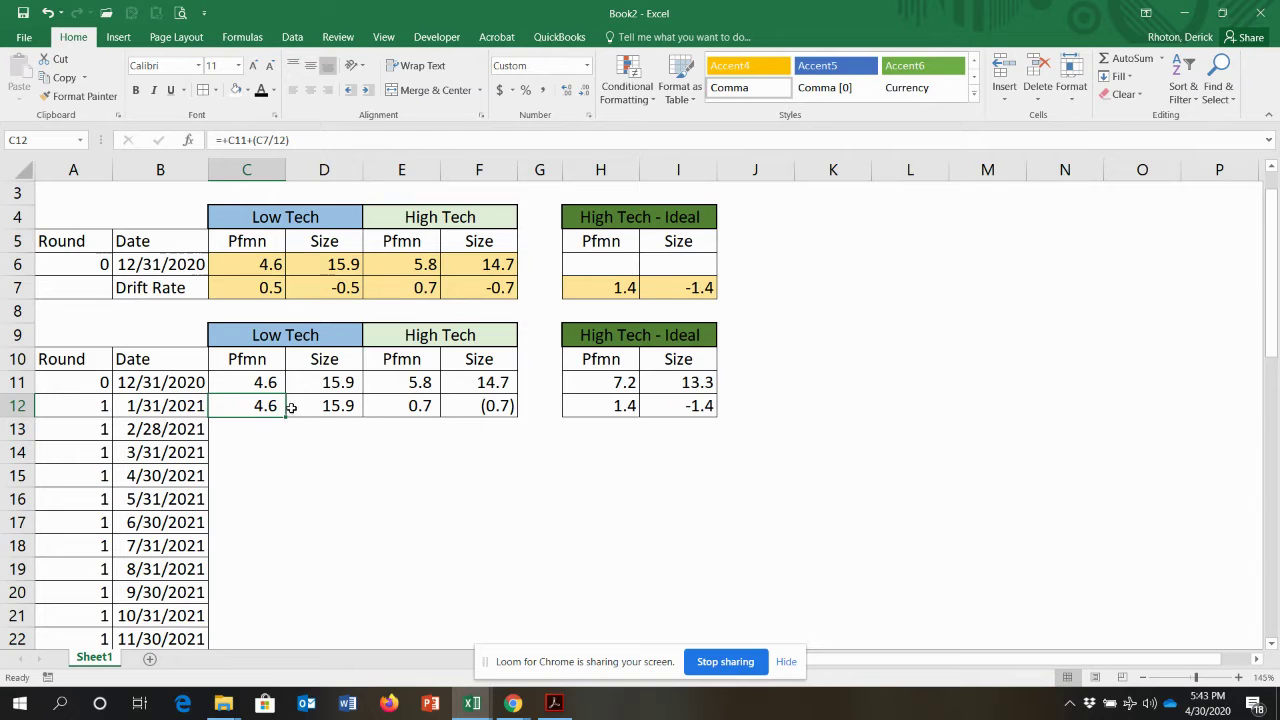
pyautogui.press('F2')
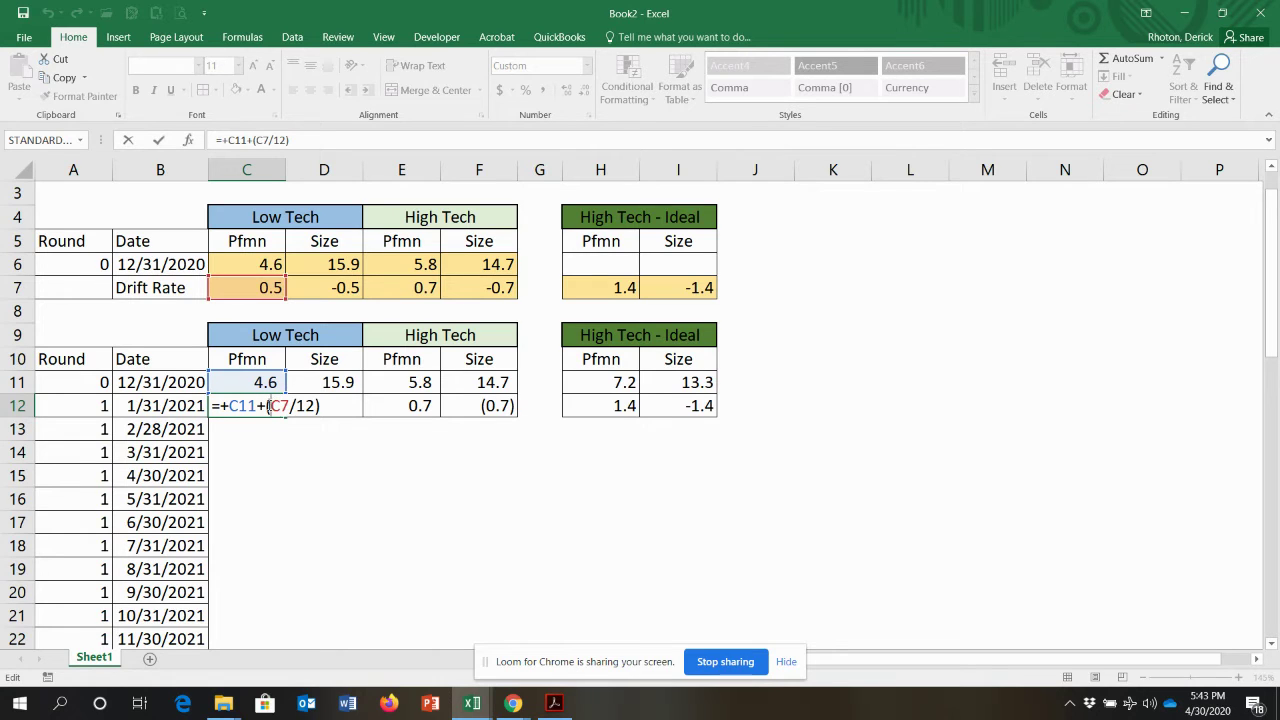
pyautogui.write('$C')
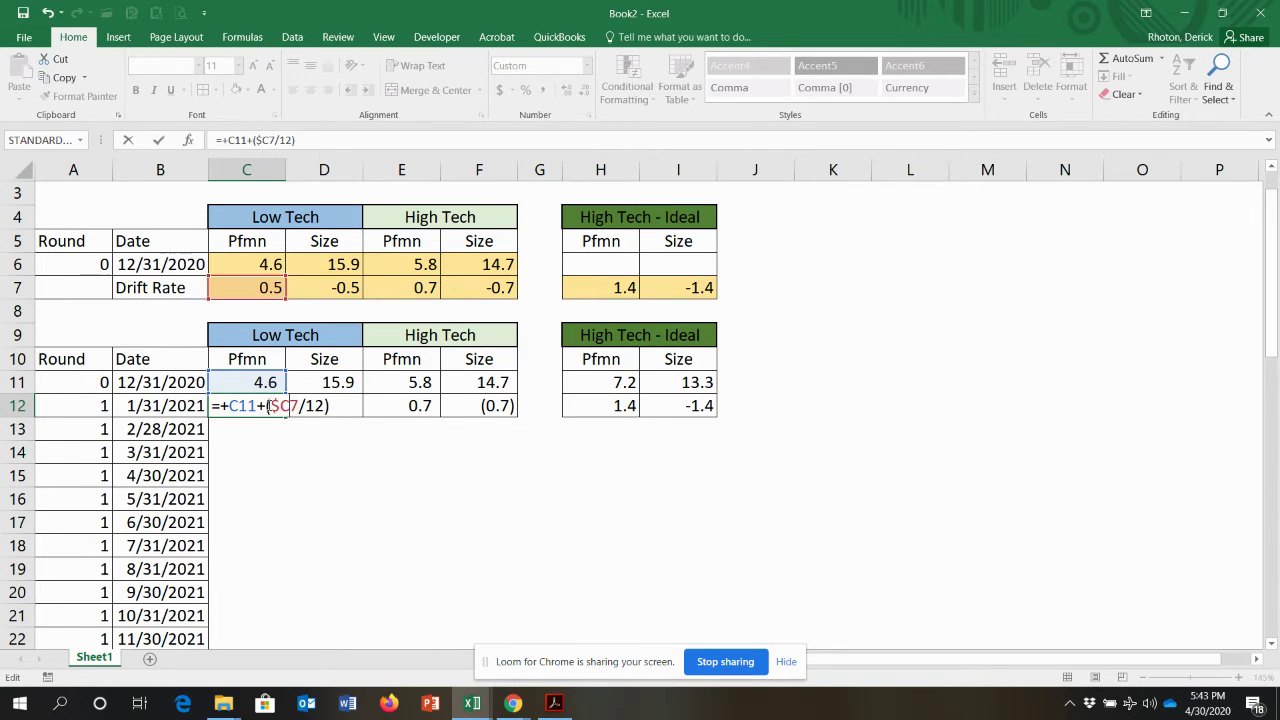
pyautogui.write('$')
pyautogui.press('F4')
pyautogui.press('F4')
pyautogui.press('F4')
pyautogui.press('F4')
pyautogui.press('Return')
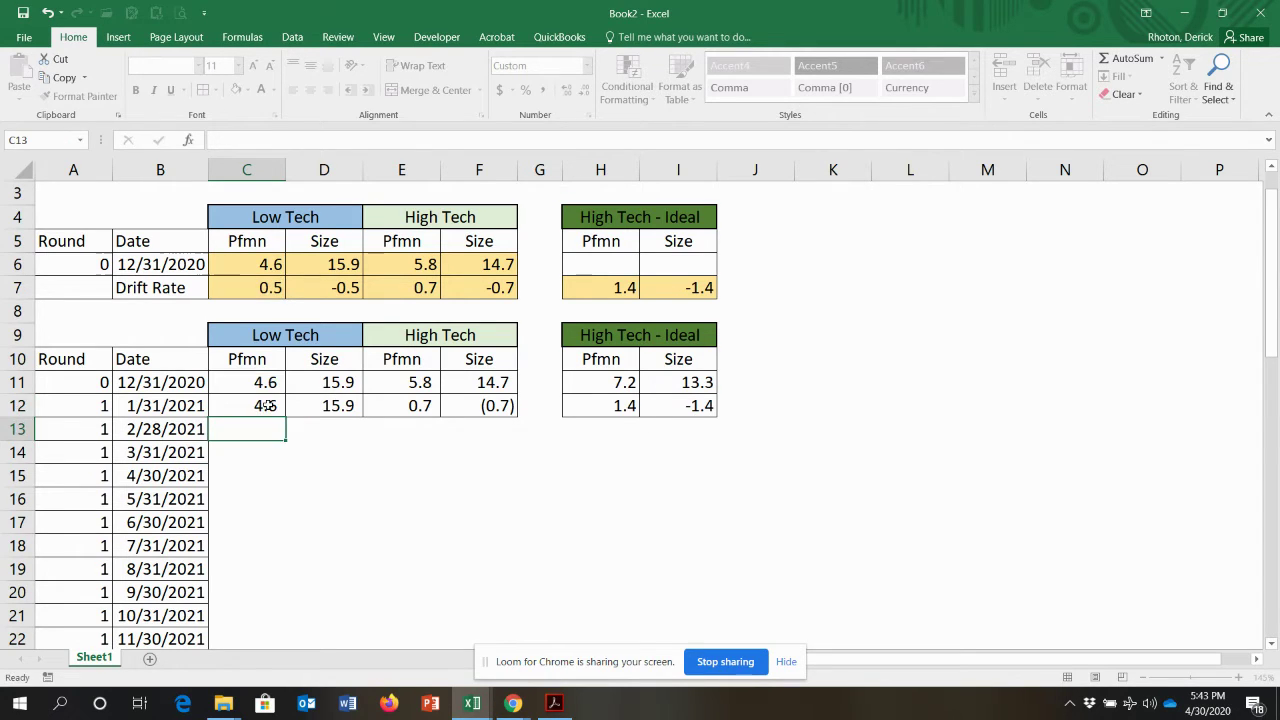
# Fill the Low Tech Pfmn formula from C12 down to the 12/31/2021 row and check the last cell's formula
pyautogui.click(268, 404)
pyautogui.scroll(-2, 283, 420)
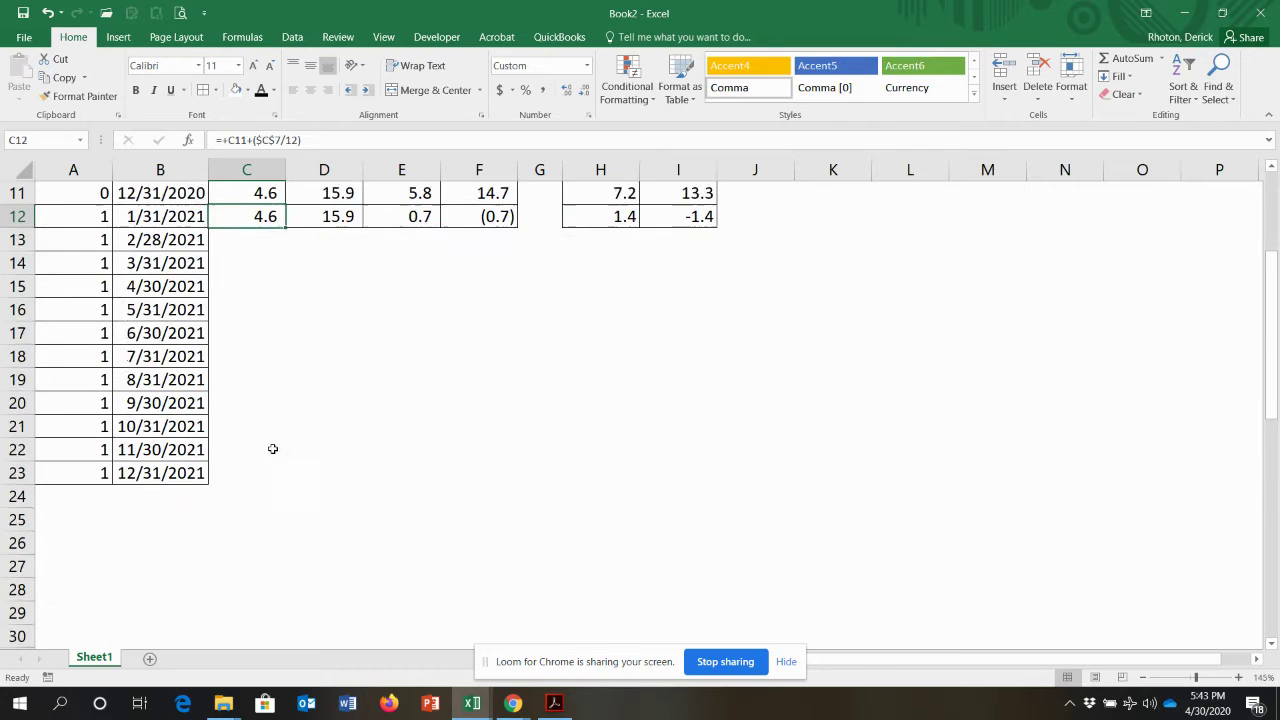
pyautogui.doubleClick(286, 276)
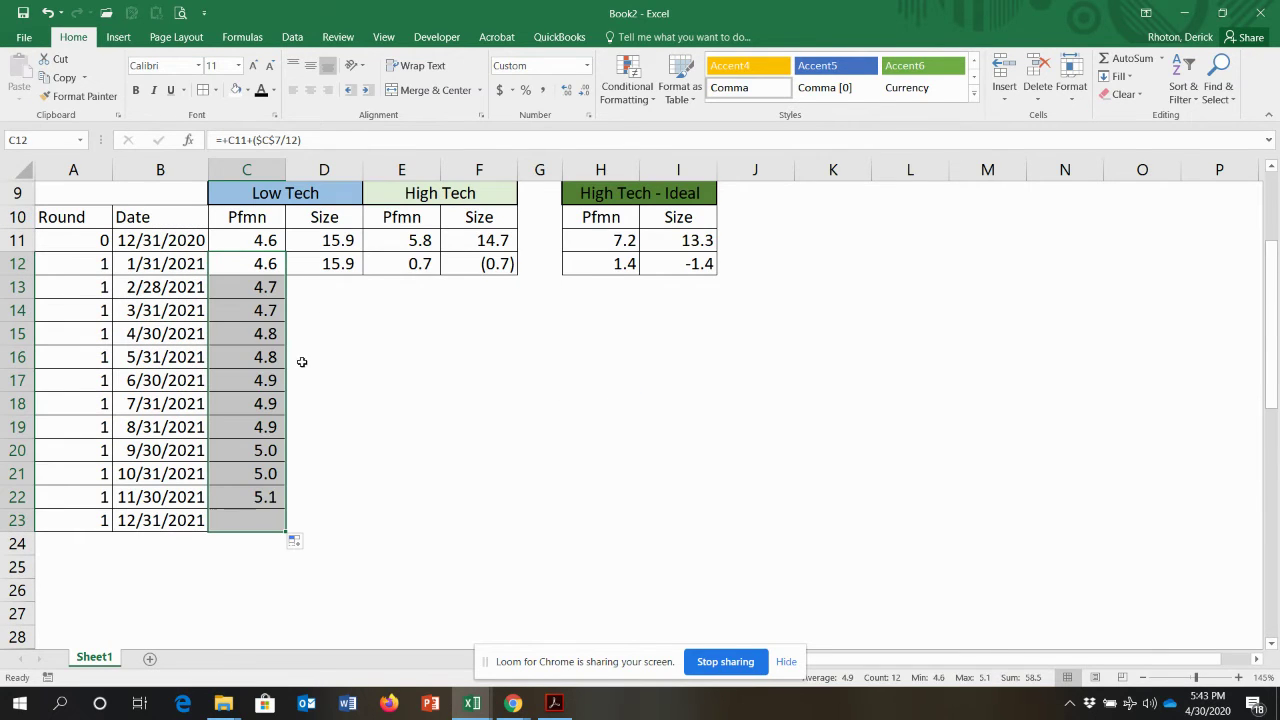
pyautogui.click(239, 520)
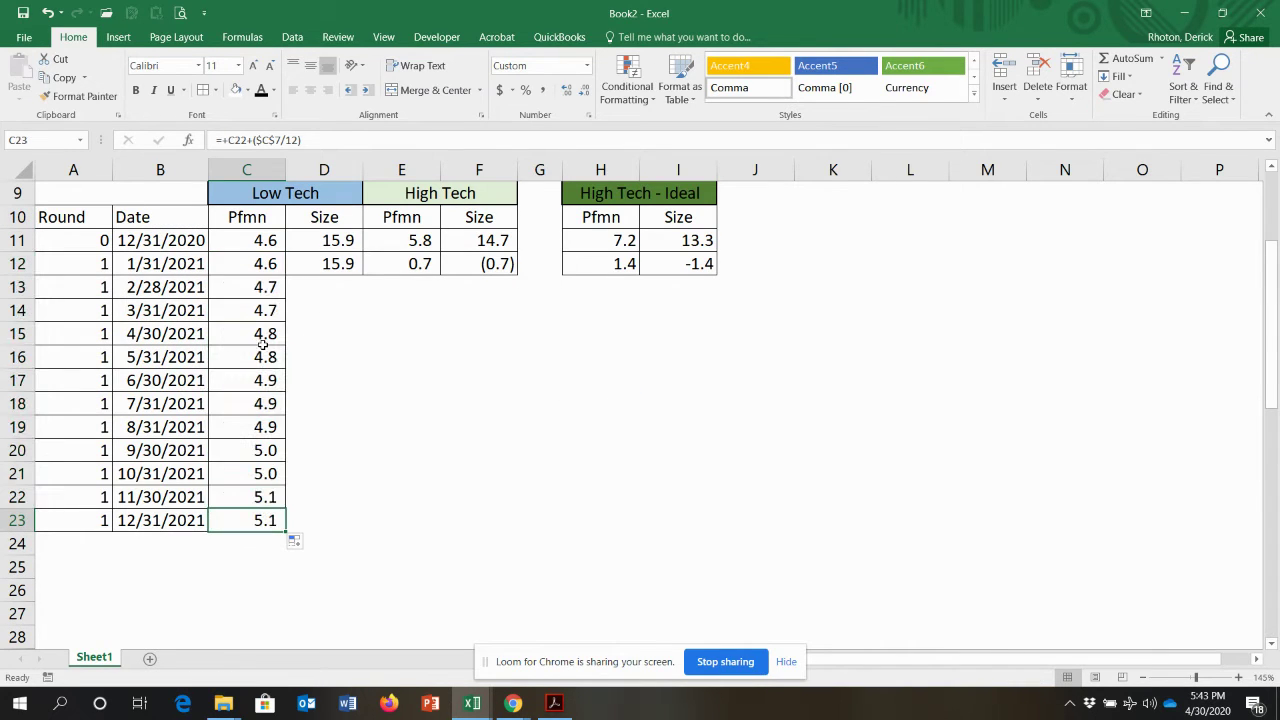
# Change the Low Tech Size formula in D12 to use the absolute reference $D$7 and fill it down to the 12/31/2021 row
pyautogui.click(312, 265)
pyautogui.scroll(2, 312, 265)
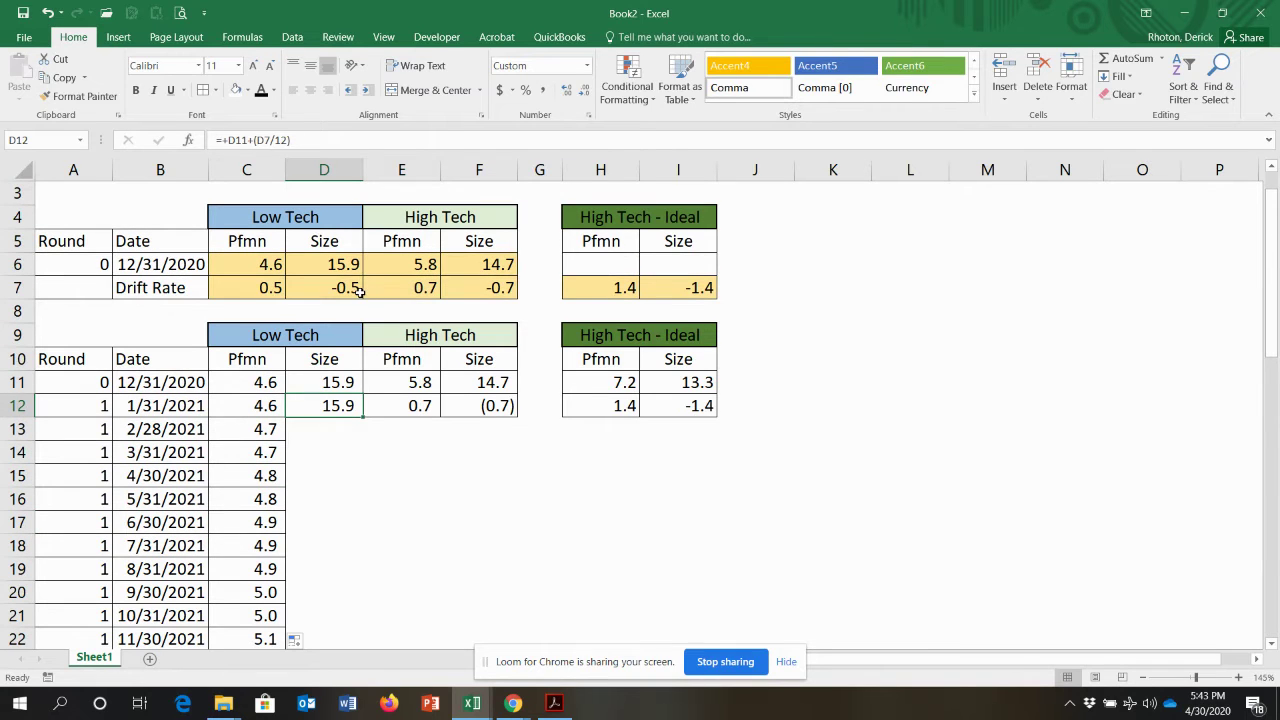
pyautogui.press('F2')
pyautogui.click(362, 405)
pyautogui.press('F4')
pyautogui.press('Return')
pyautogui.click(352, 408)
pyautogui.doubleClick(363, 418)
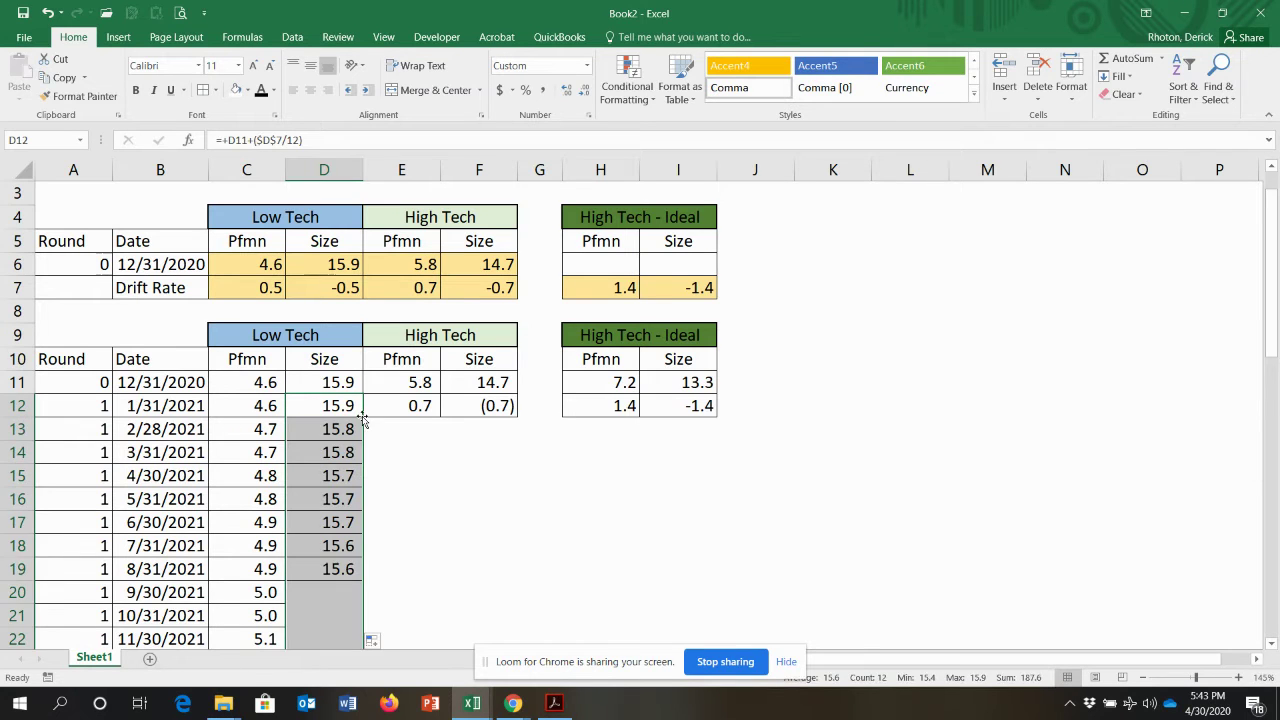
pyautogui.scroll(-1, 392, 500)
pyautogui.scroll(1, 423, 422)
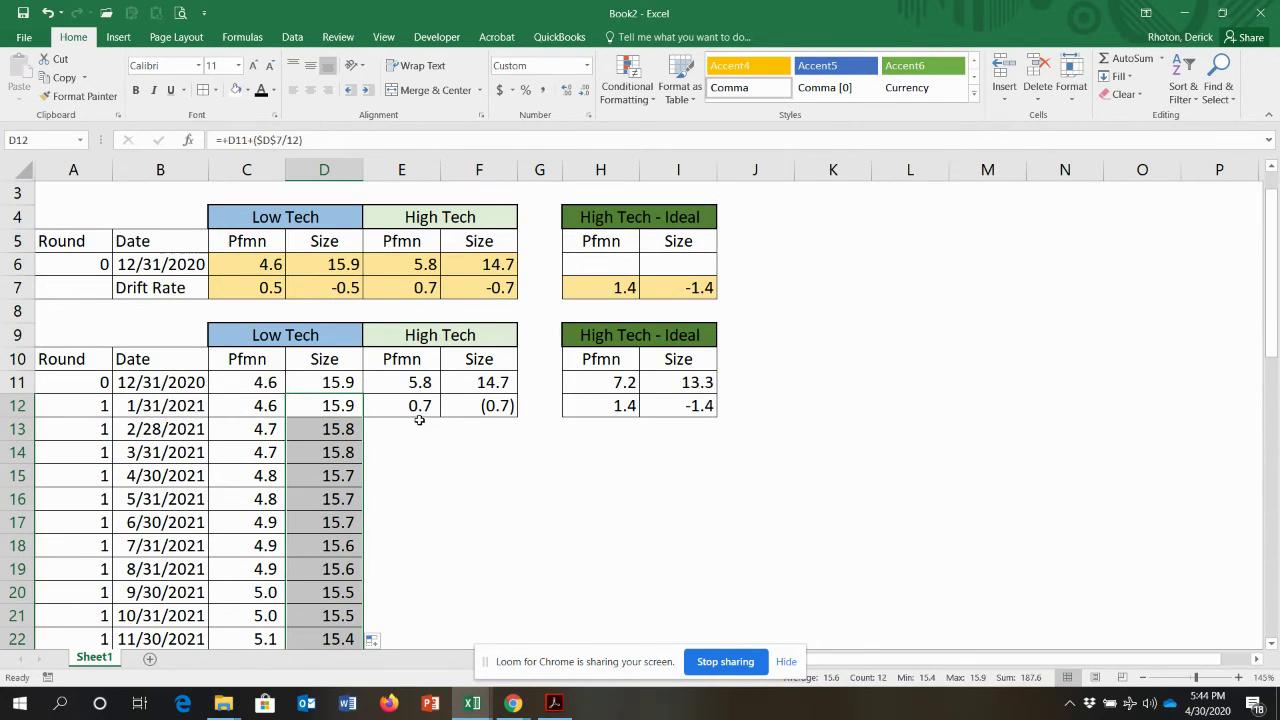
# Enter +E11+($E$7/12) in E12 for the High Tech Pfmn and fill it down through the monthly rows
pyautogui.click(416, 407)
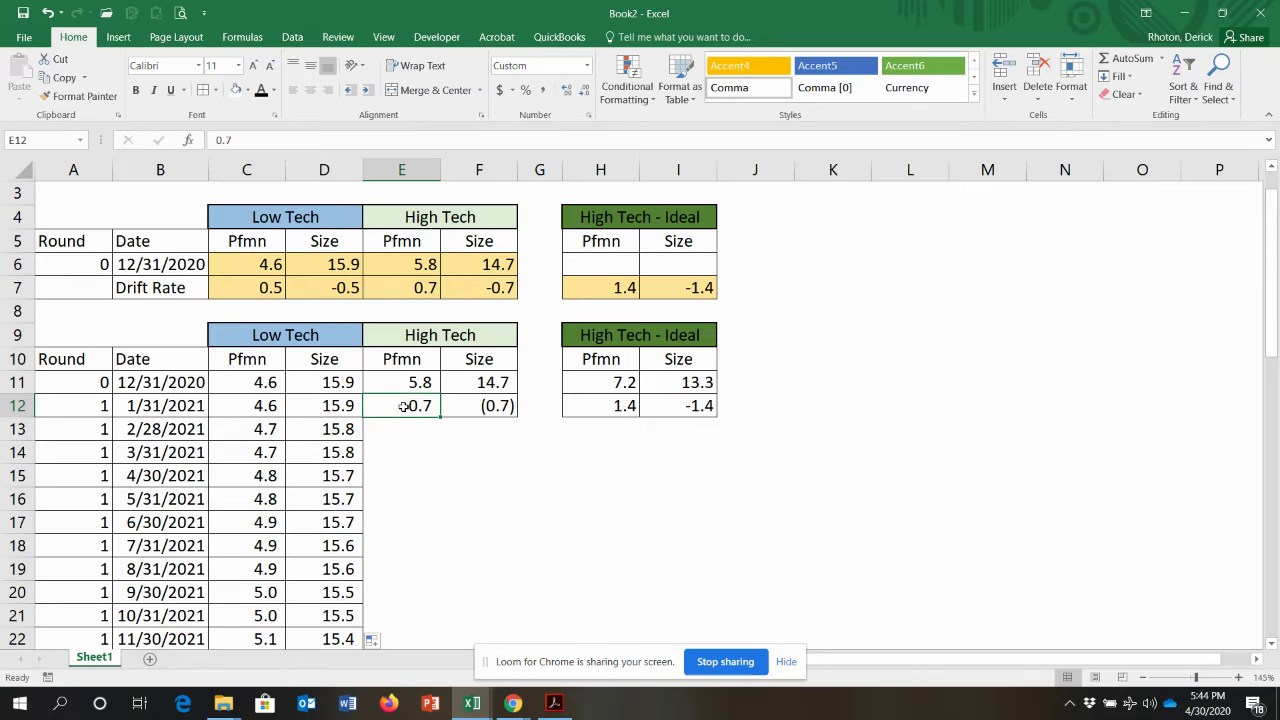
pyautogui.write('+')
pyautogui.click(420, 381)
pyautogui.write('+(')
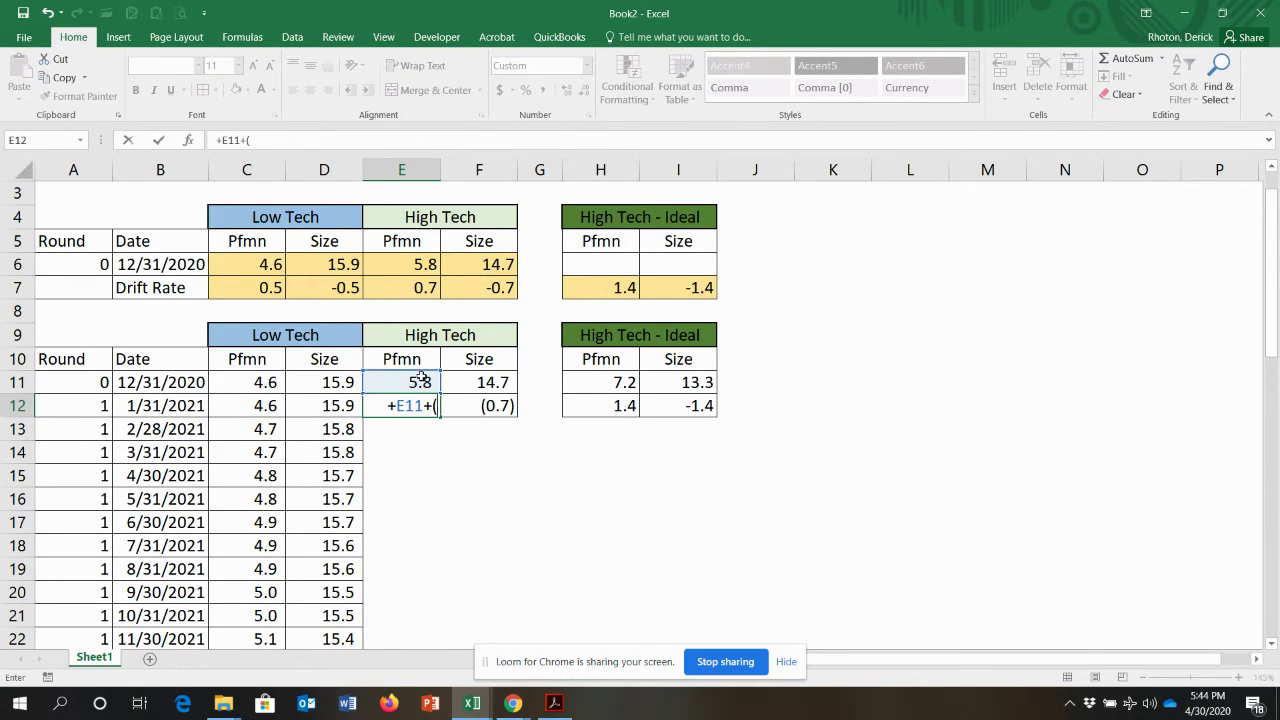
pyautogui.click(420, 287)
pyautogui.write('/')
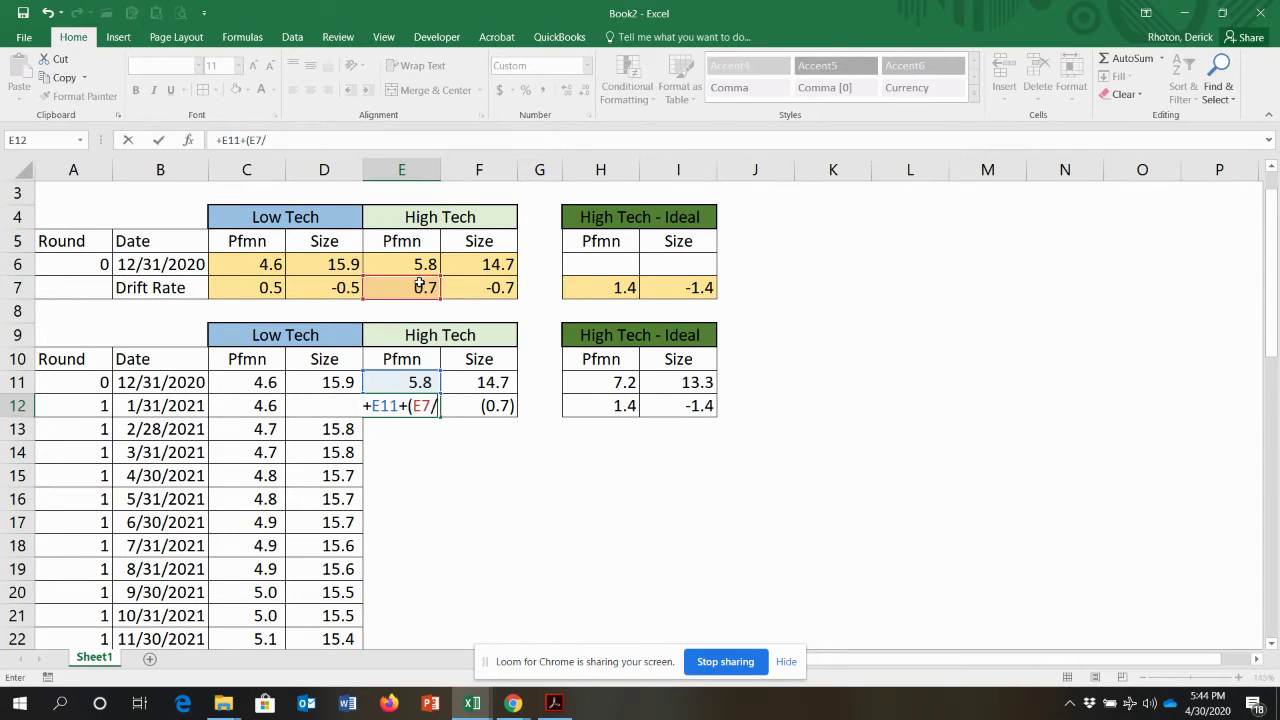
pyautogui.write('12)')
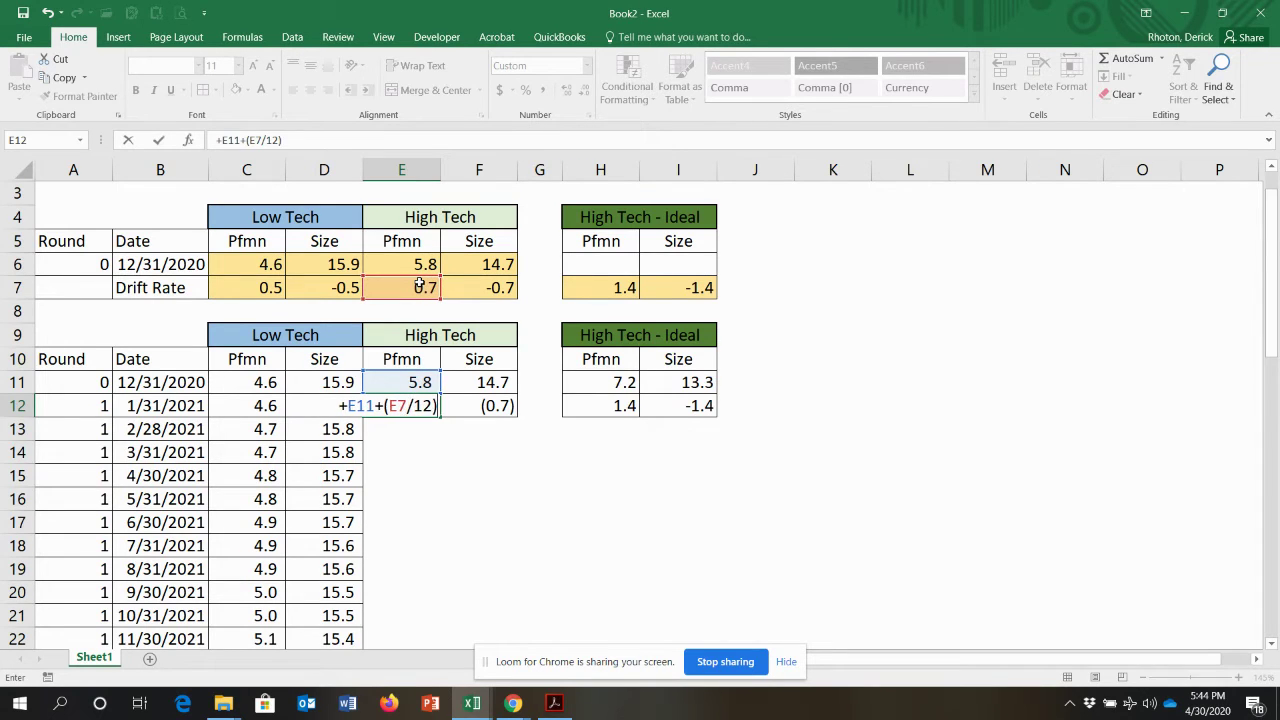
pyautogui.click(397, 405)
pyautogui.press('F4')
pyautogui.press('Return')
pyautogui.click(408, 403)
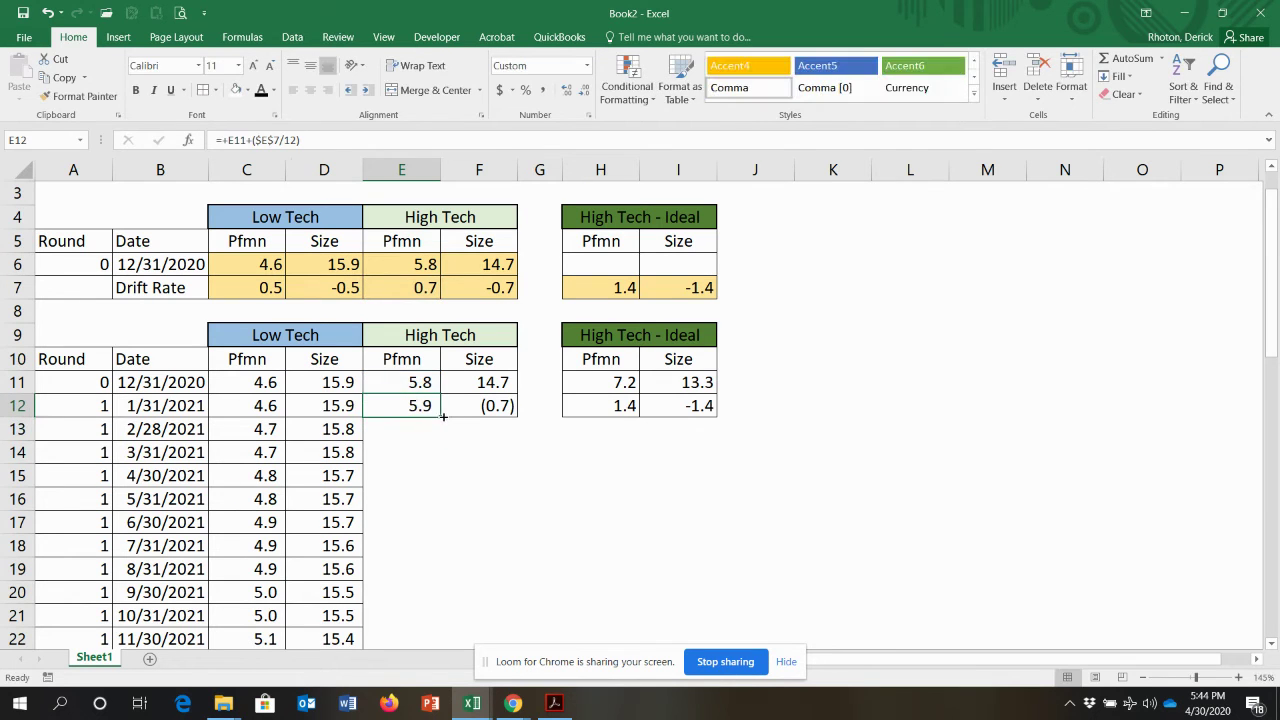
pyautogui.doubleClick(440, 417)
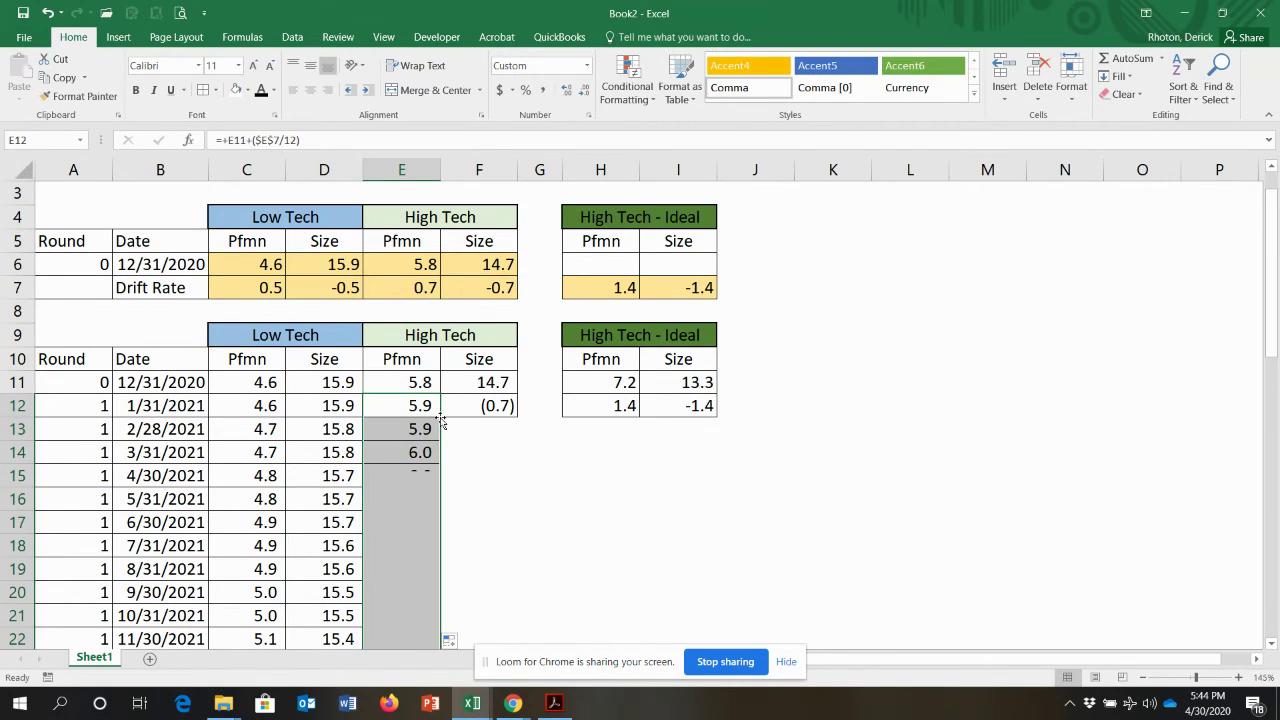
# Enter +F11+(F7/12) in F12 for the High Tech Size and fill it down through the monthly rows
pyautogui.click(502, 405)
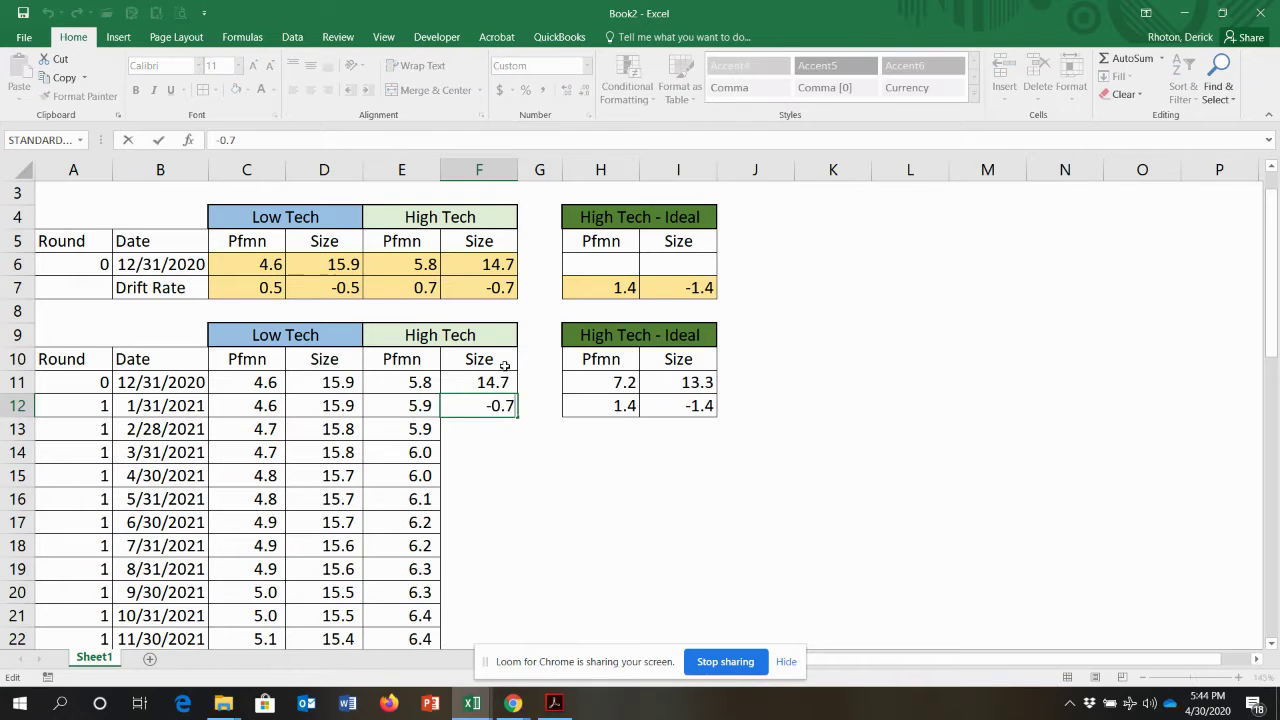
pyautogui.write('+')
pyautogui.click(502, 382)
pyautogui.write('+')
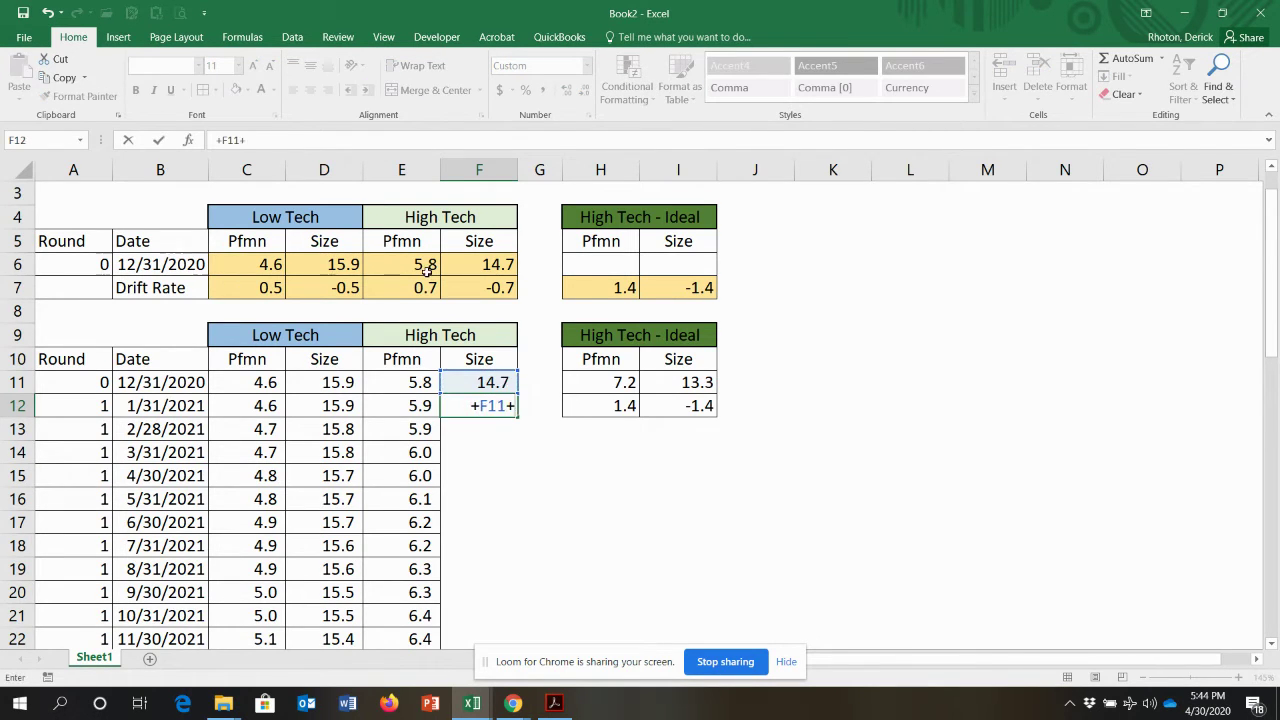
pyautogui.write('(*')
pyautogui.press('BackSpace')
pyautogui.click(493, 286)
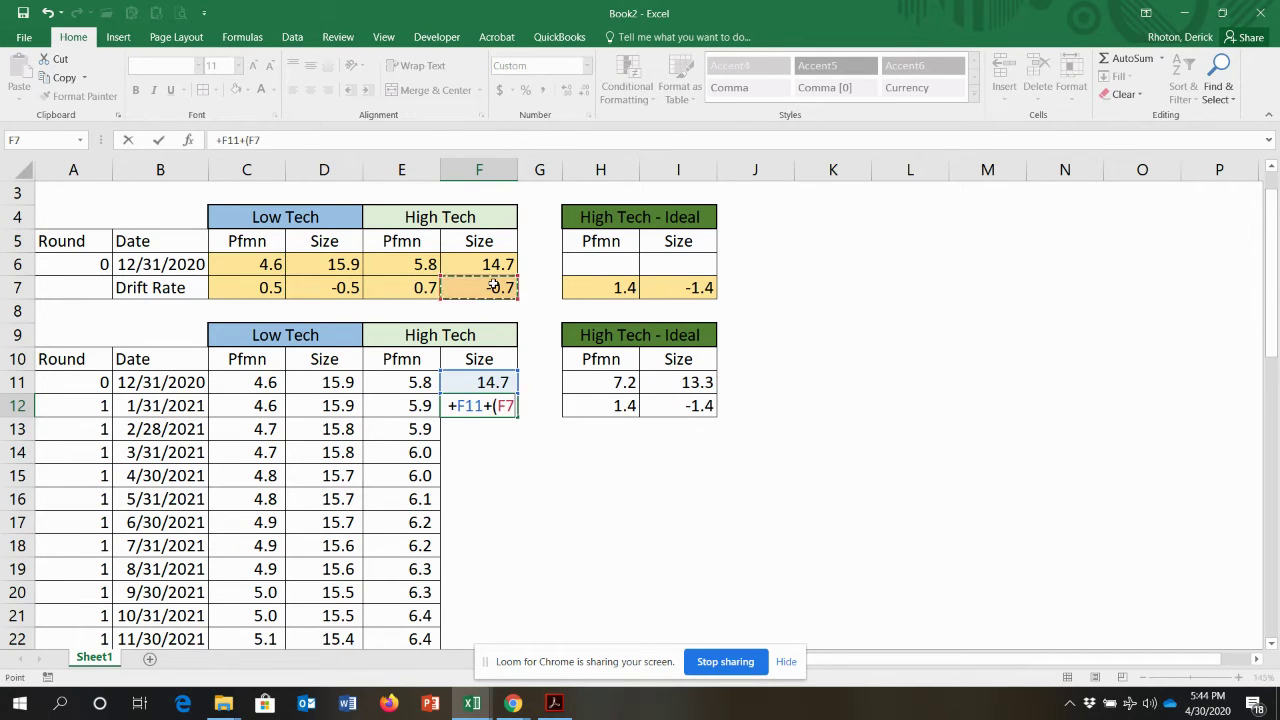
pyautogui.write('/12')
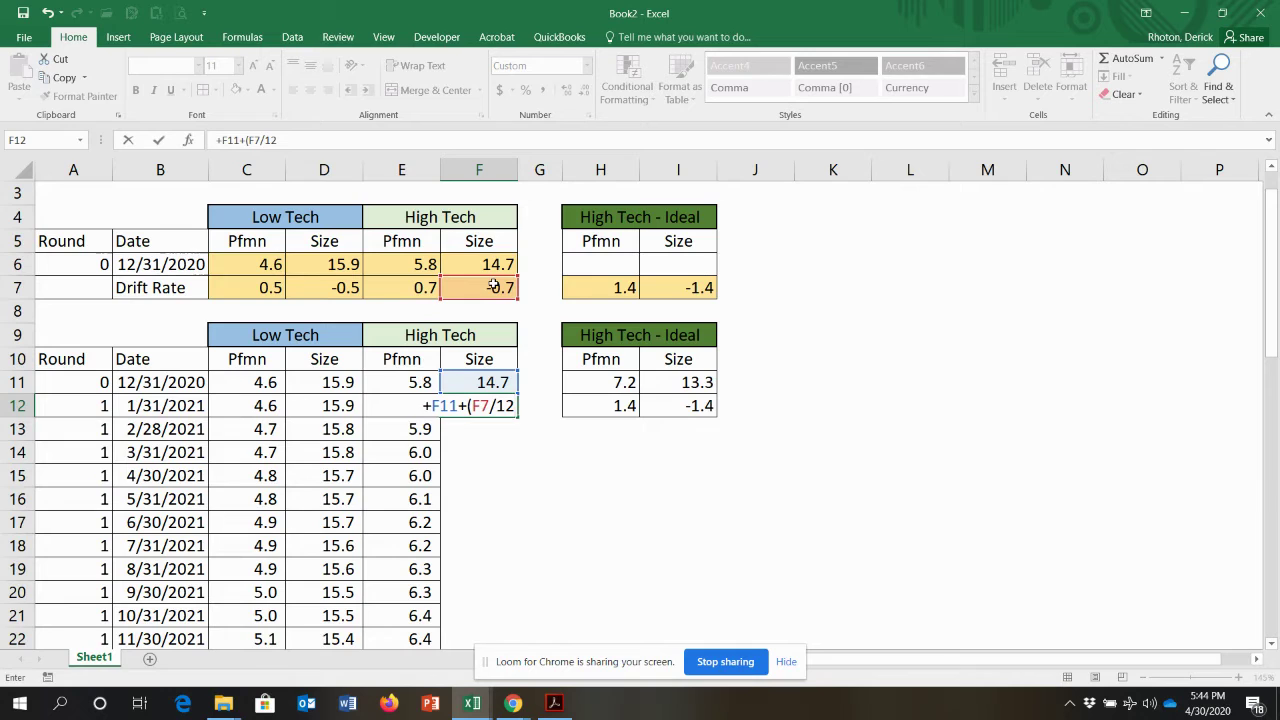
pyautogui.press('Return')
pyautogui.click(503, 406)
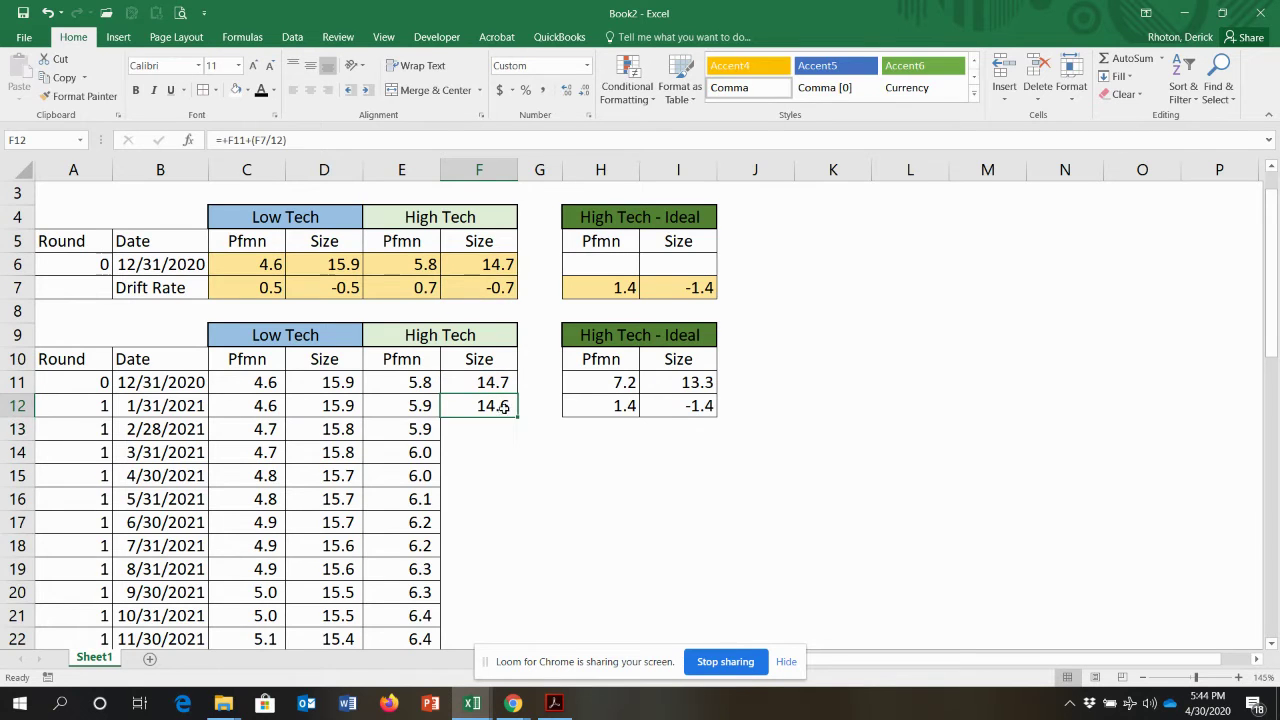
pyautogui.doubleClick(516, 418)
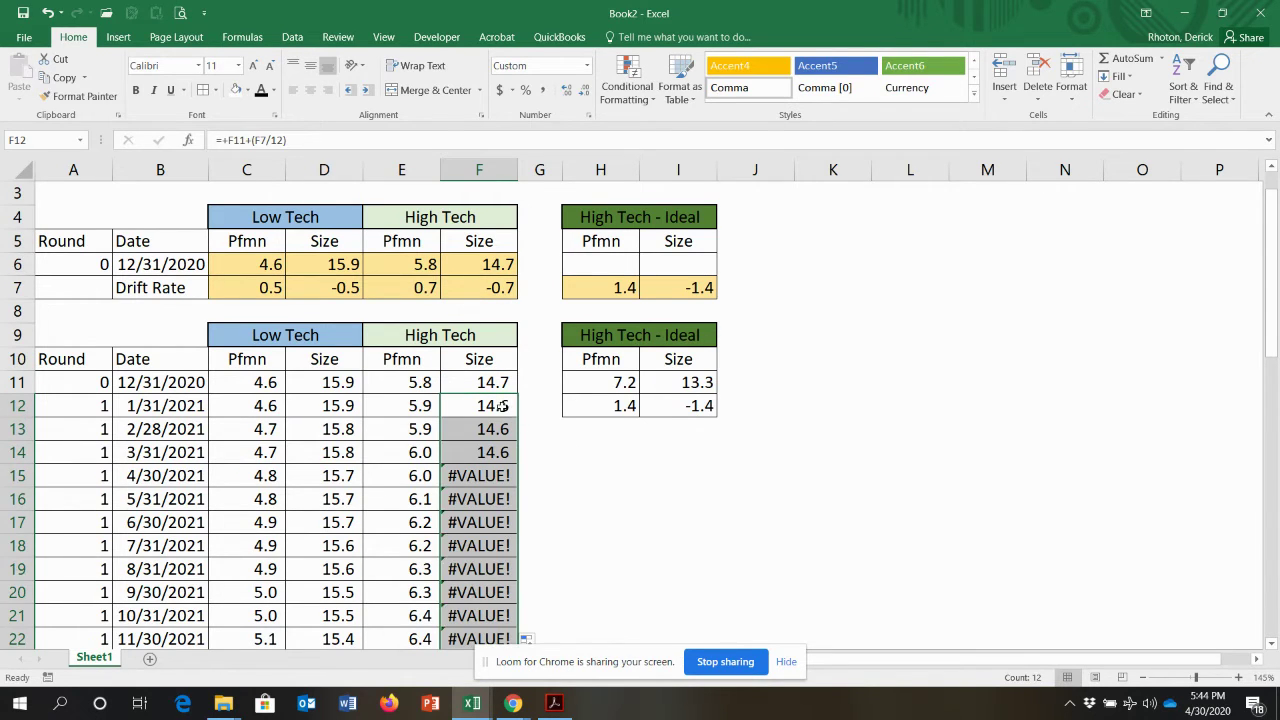
pyautogui.click(503, 406)
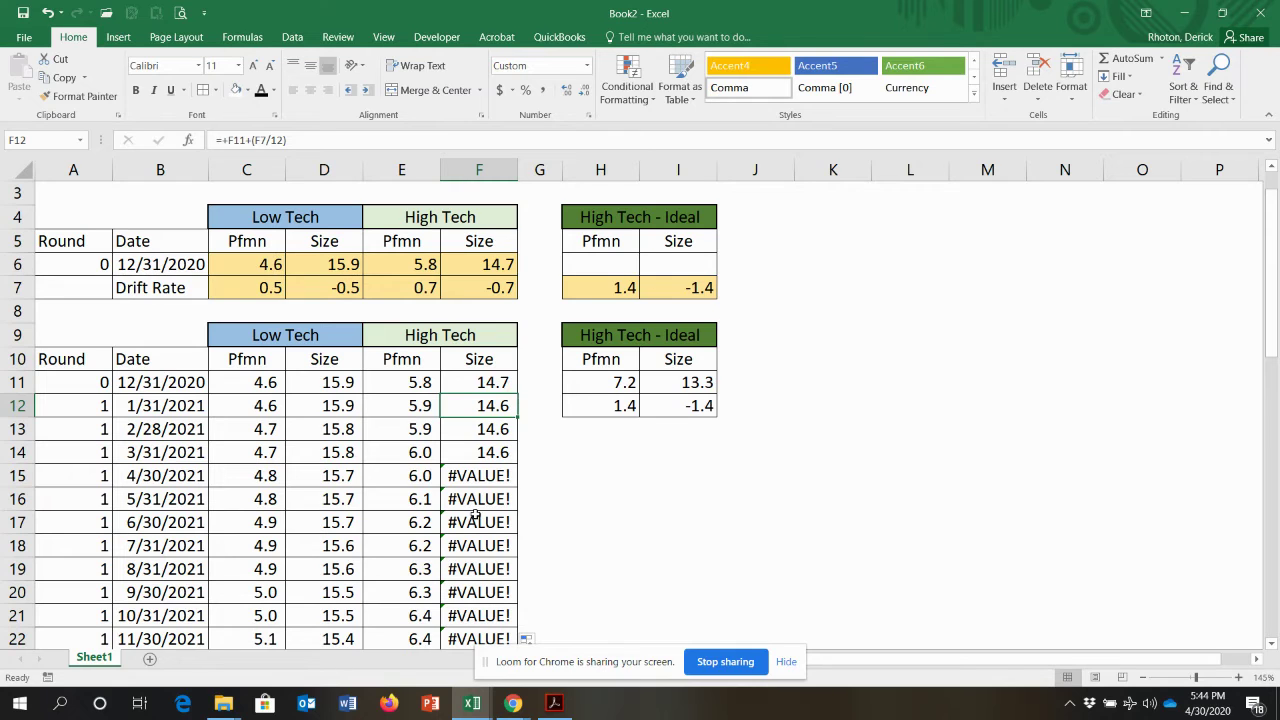
# Examine the cell references in the High Tech Size formulas in F15 and F11 to trace the #VALUE! errors
pyautogui.scroll(-2, 488, 636)
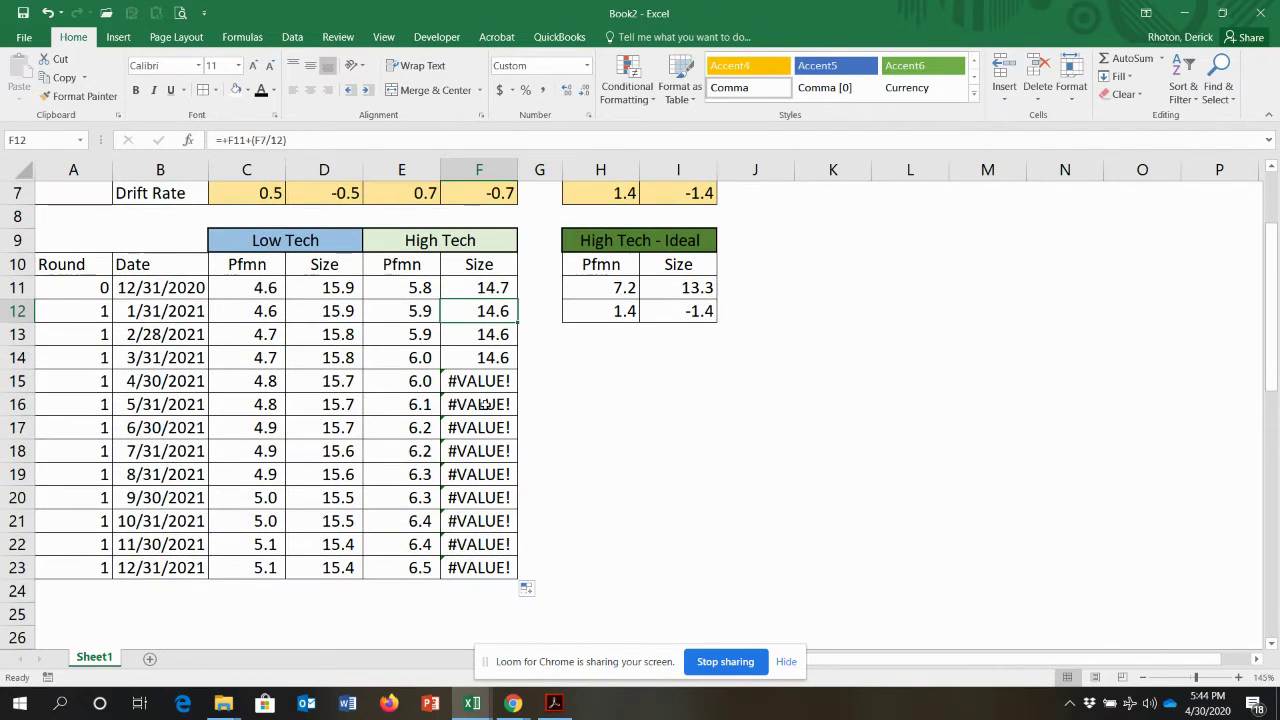
pyautogui.click(486, 378)
pyautogui.press('F2')
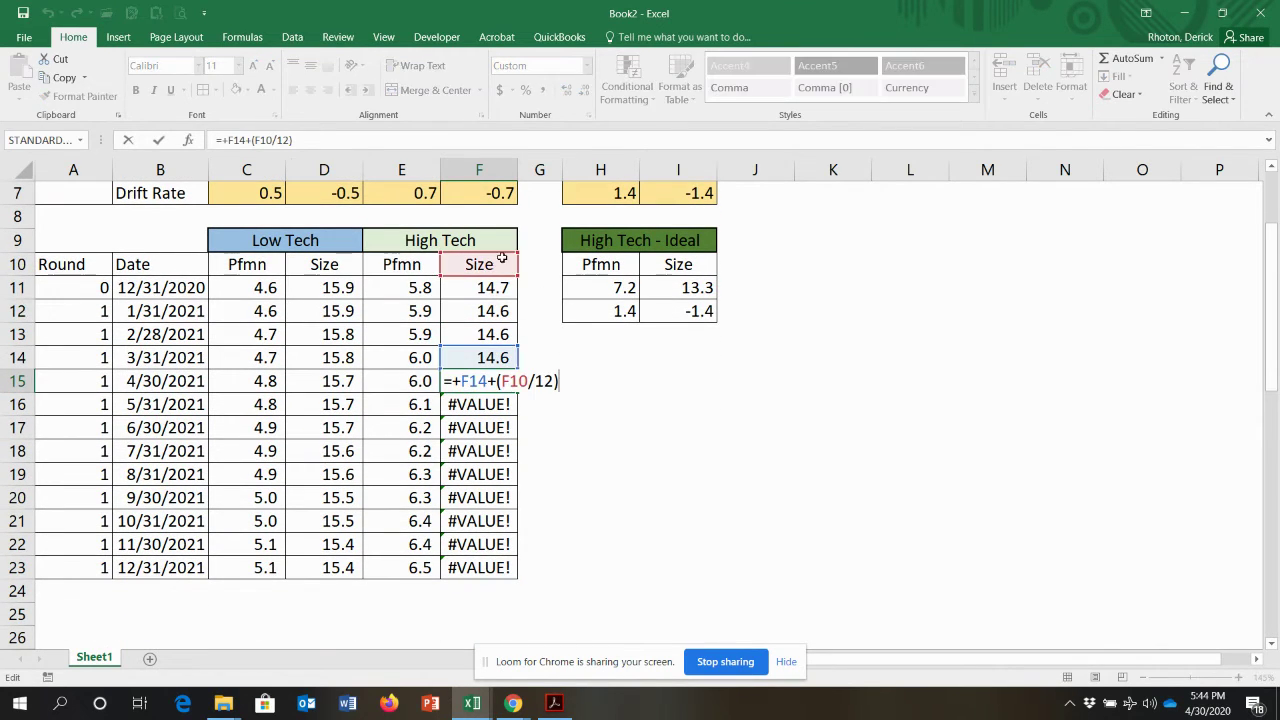
pyautogui.press('Escape')
pyautogui.click(488, 288)
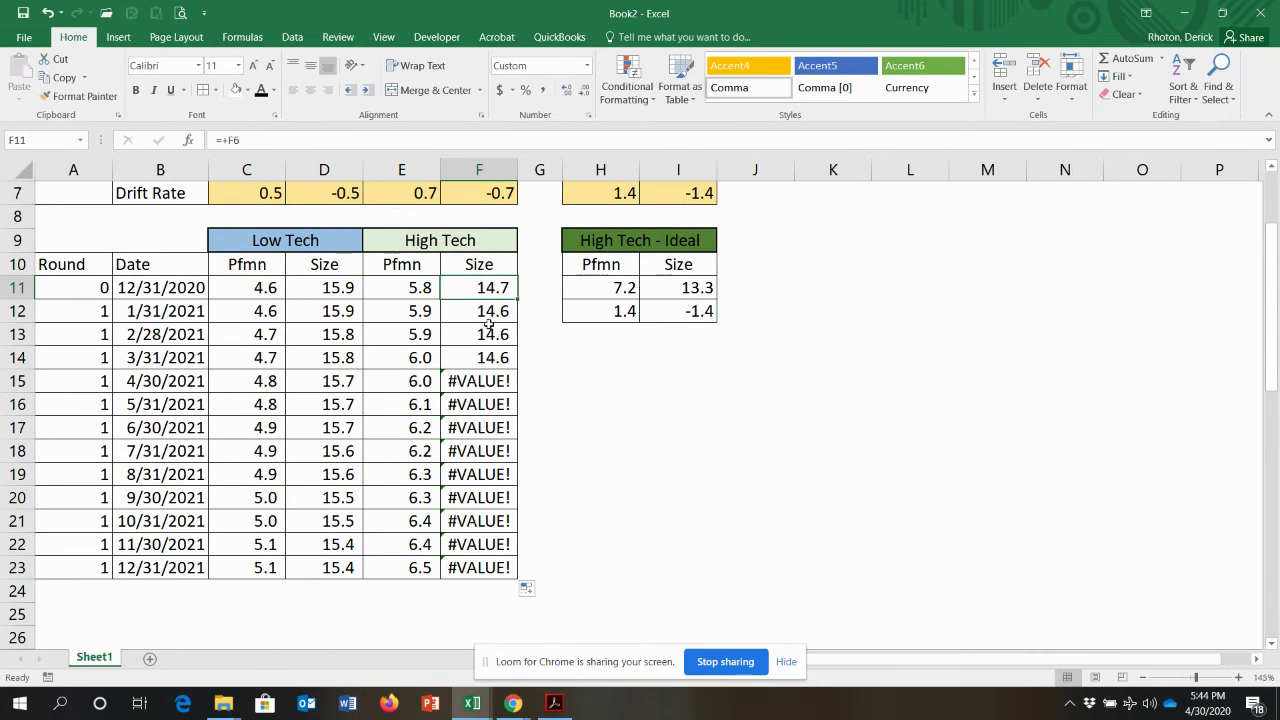
pyautogui.scroll(2, 486, 315)
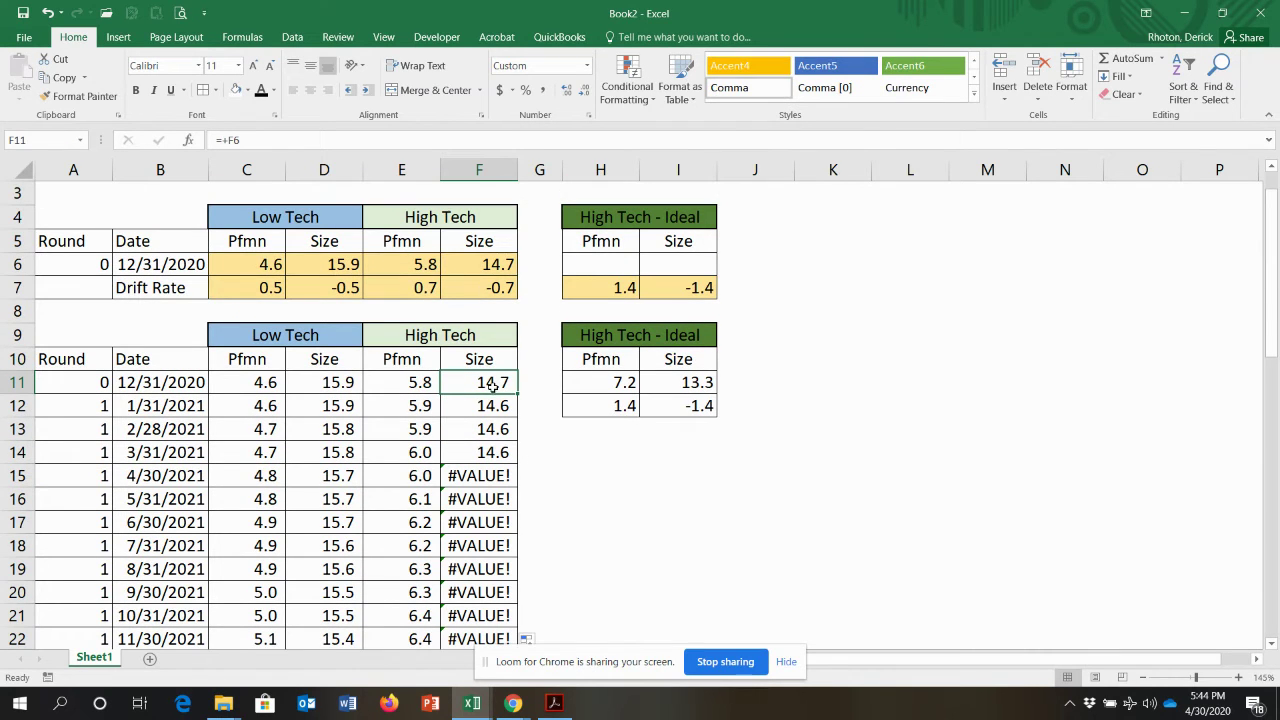
pyautogui.press('F2')
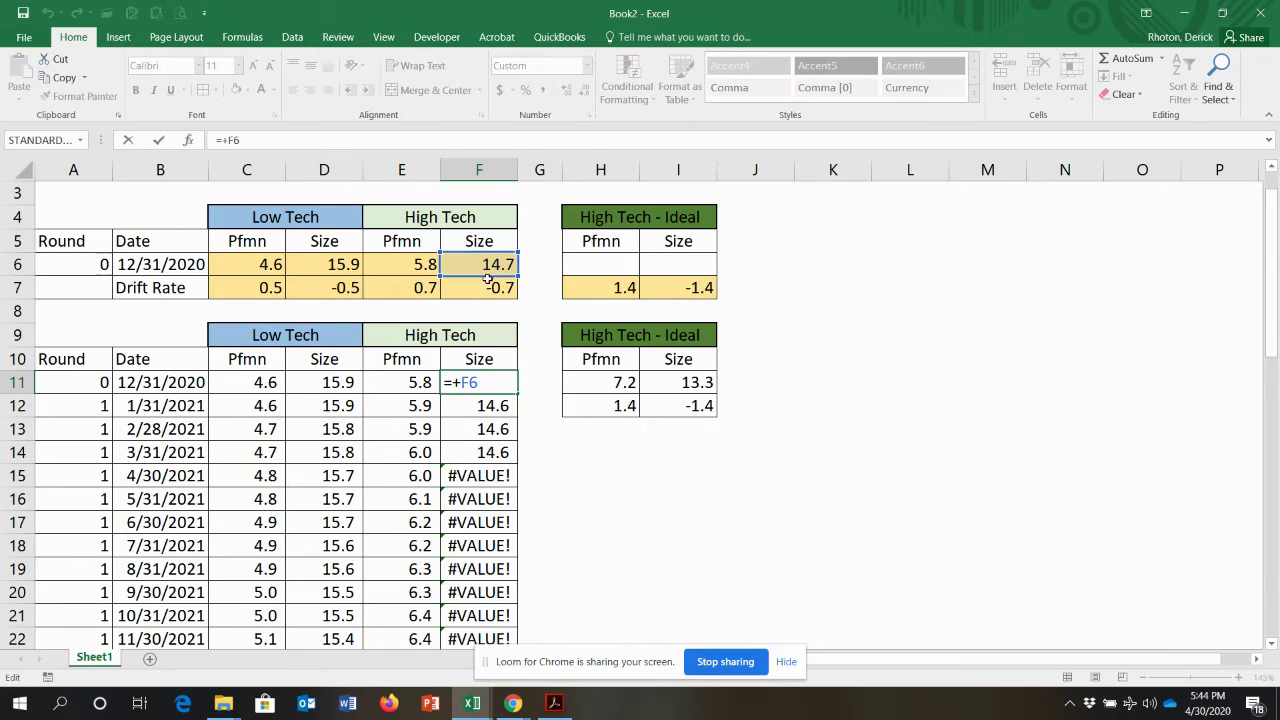
pyautogui.press('Return')
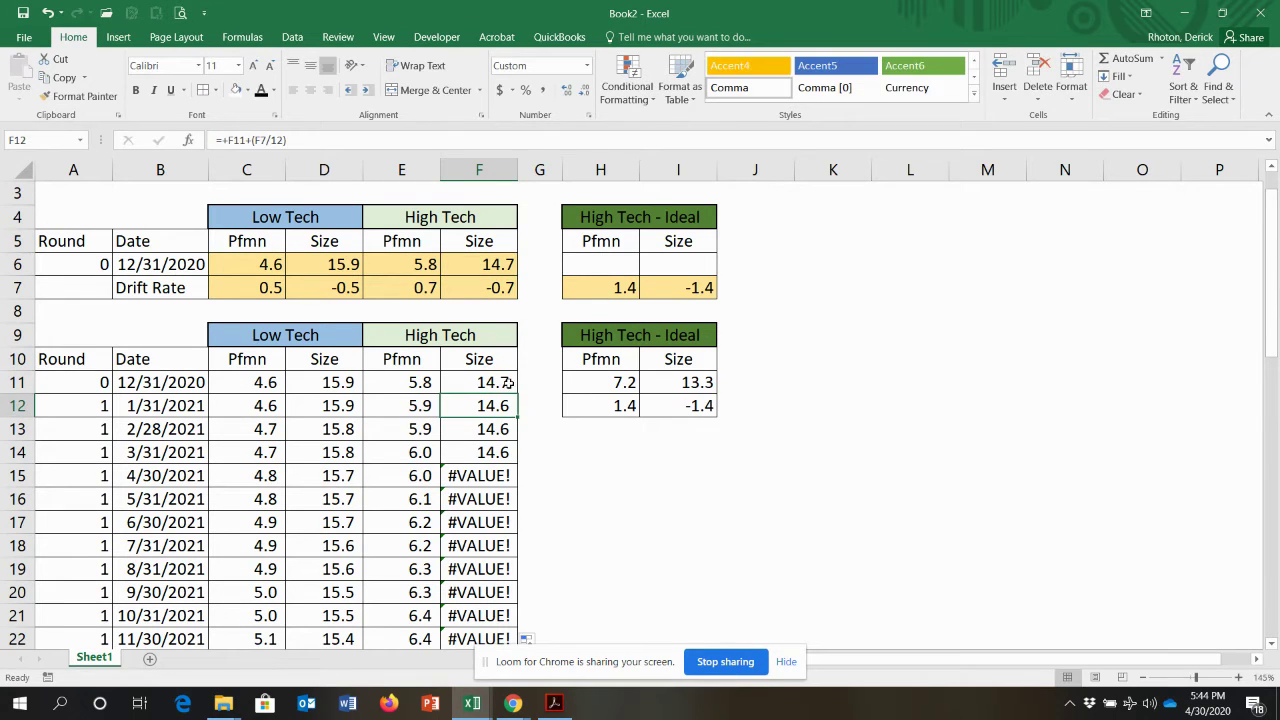
# Change the High Tech Size formula in F12 to use the absolute reference $F$7 and fill it down to the 12/31/2021 row
pyautogui.press('F2')
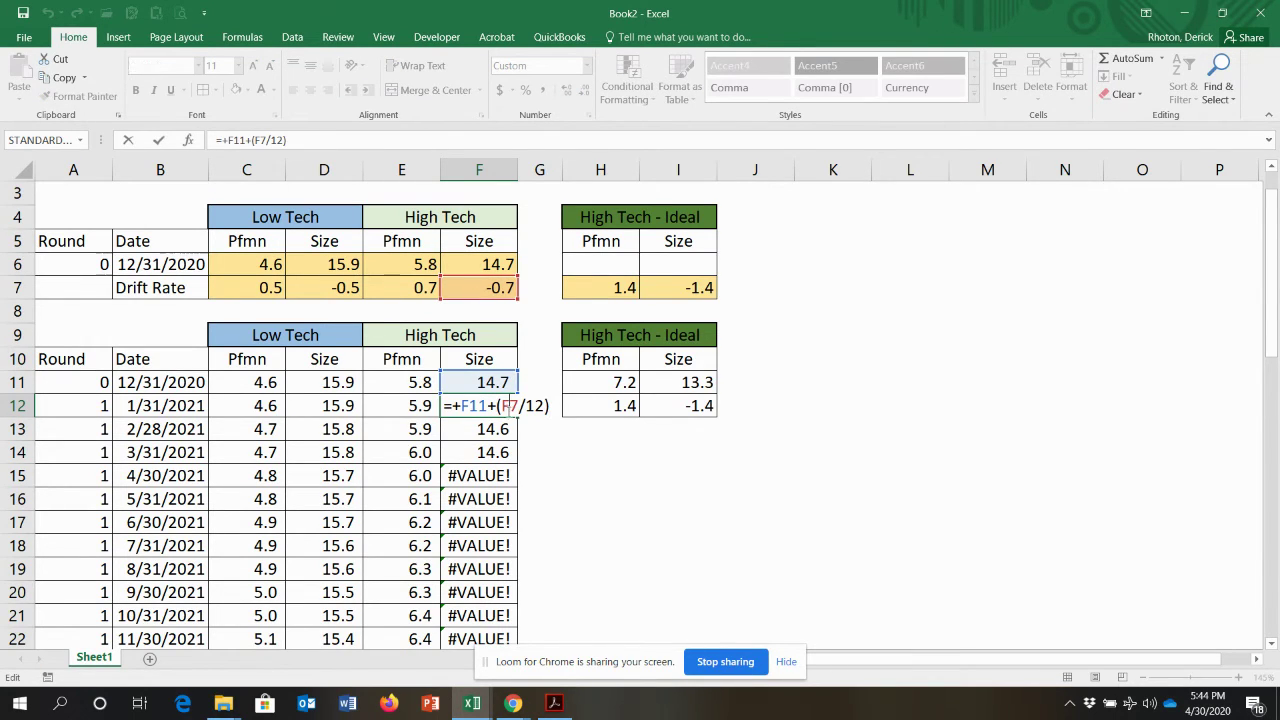
pyautogui.press('F4')
pyautogui.press('Return')
pyautogui.click(510, 410)
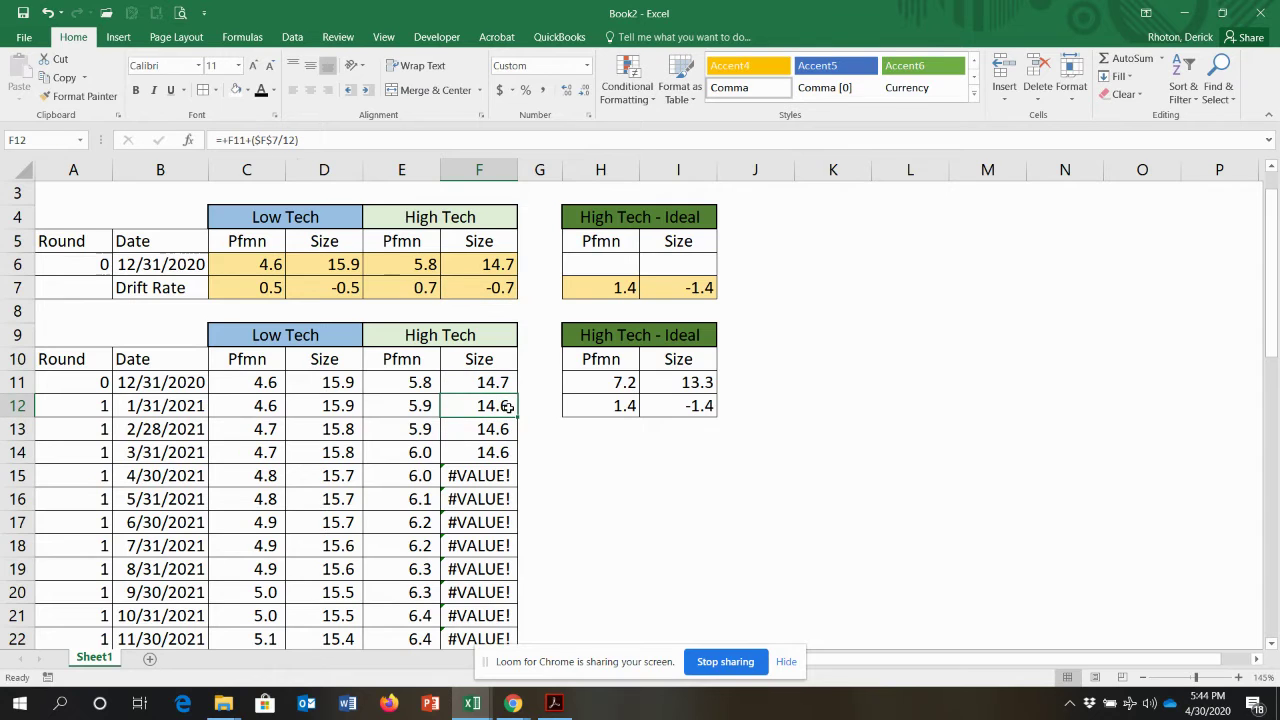
pyautogui.doubleClick(517, 418)
pyautogui.scroll(-3, 580, 529)
pyautogui.scroll(3, 651, 471)
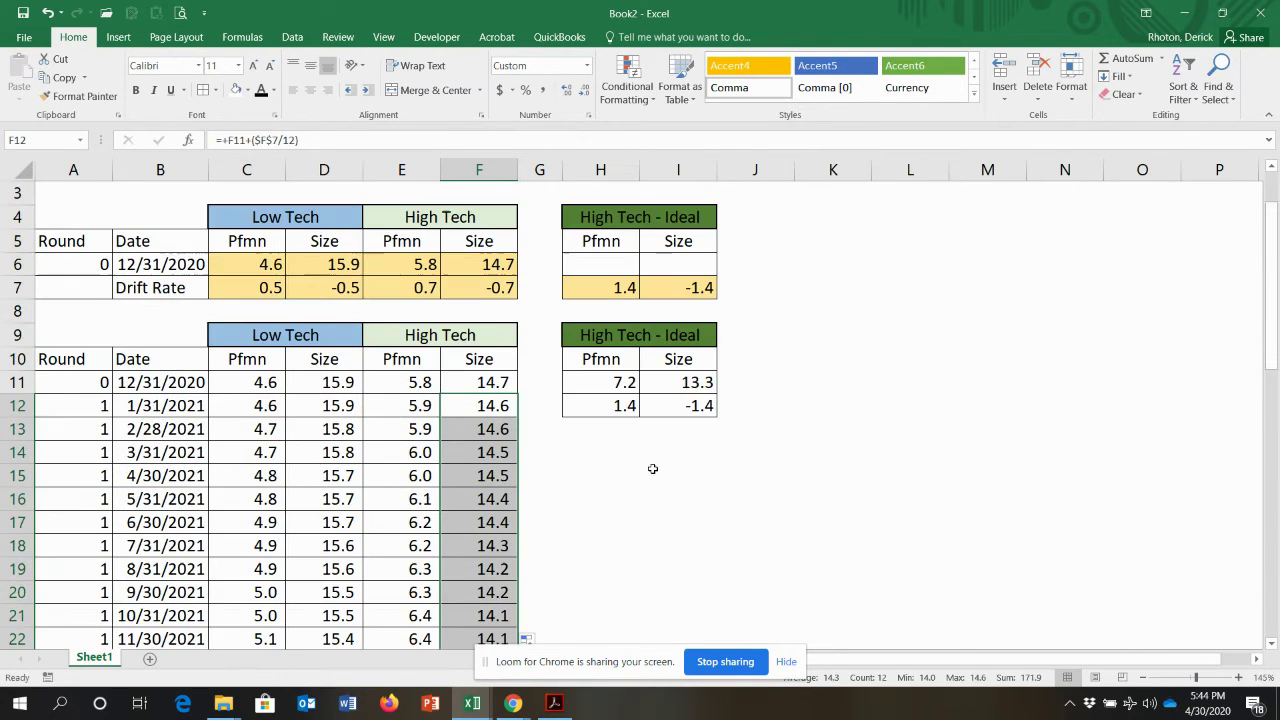
# Make the High Tech - Ideal formulas in H11 and I11 use $H$7 and $I$7, and fill both down to the 12/31/2021 row
pyautogui.click(618, 383)
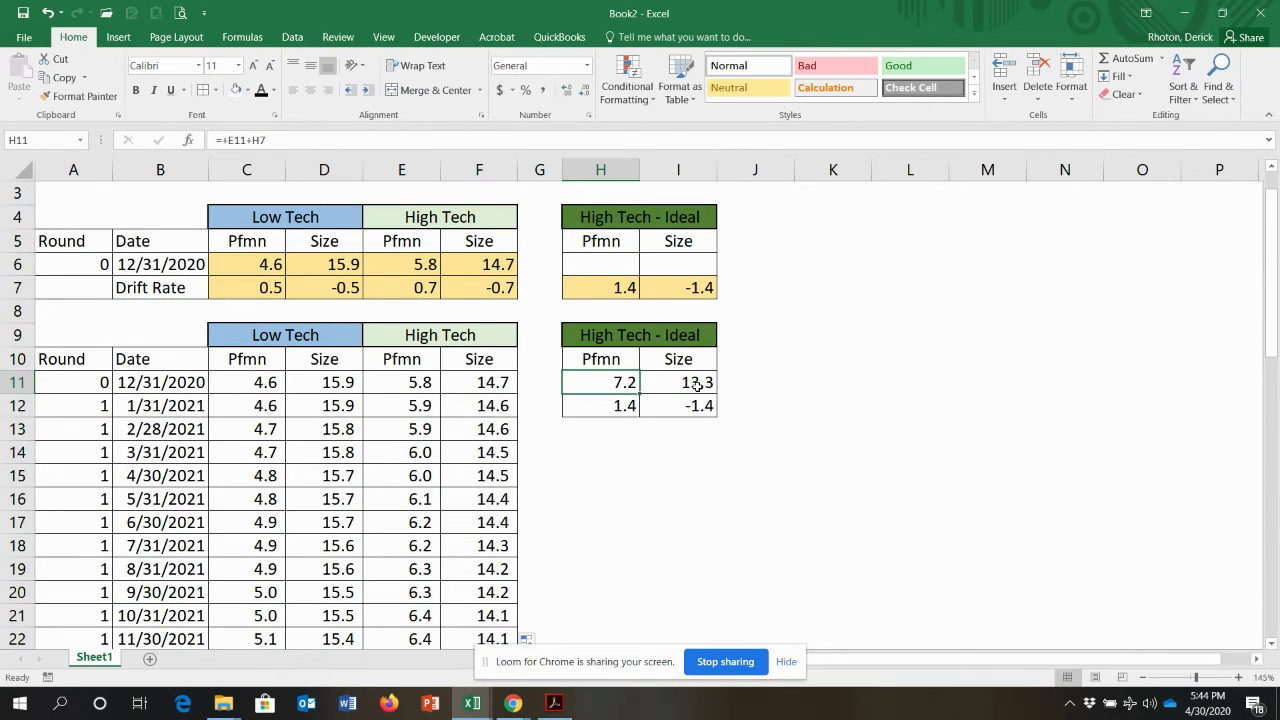
pyautogui.press('F2')
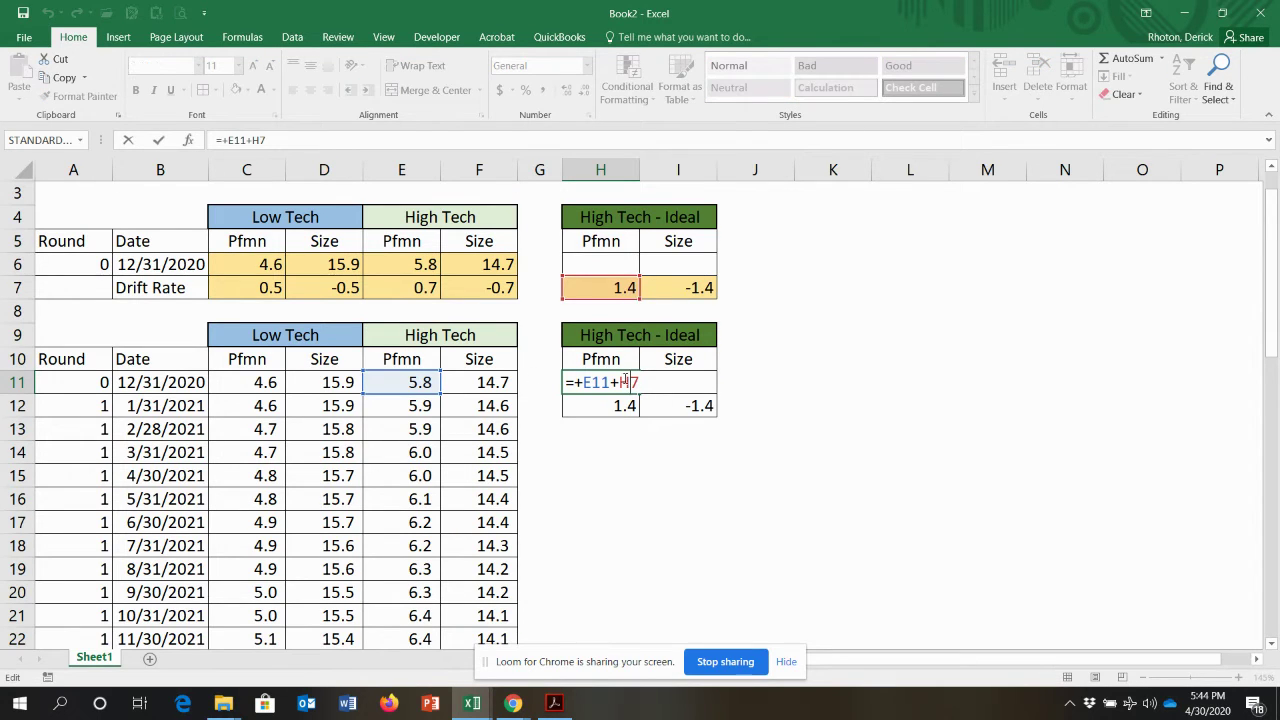
pyautogui.press('Return')
pyautogui.press('Up')
pyautogui.press('Right')
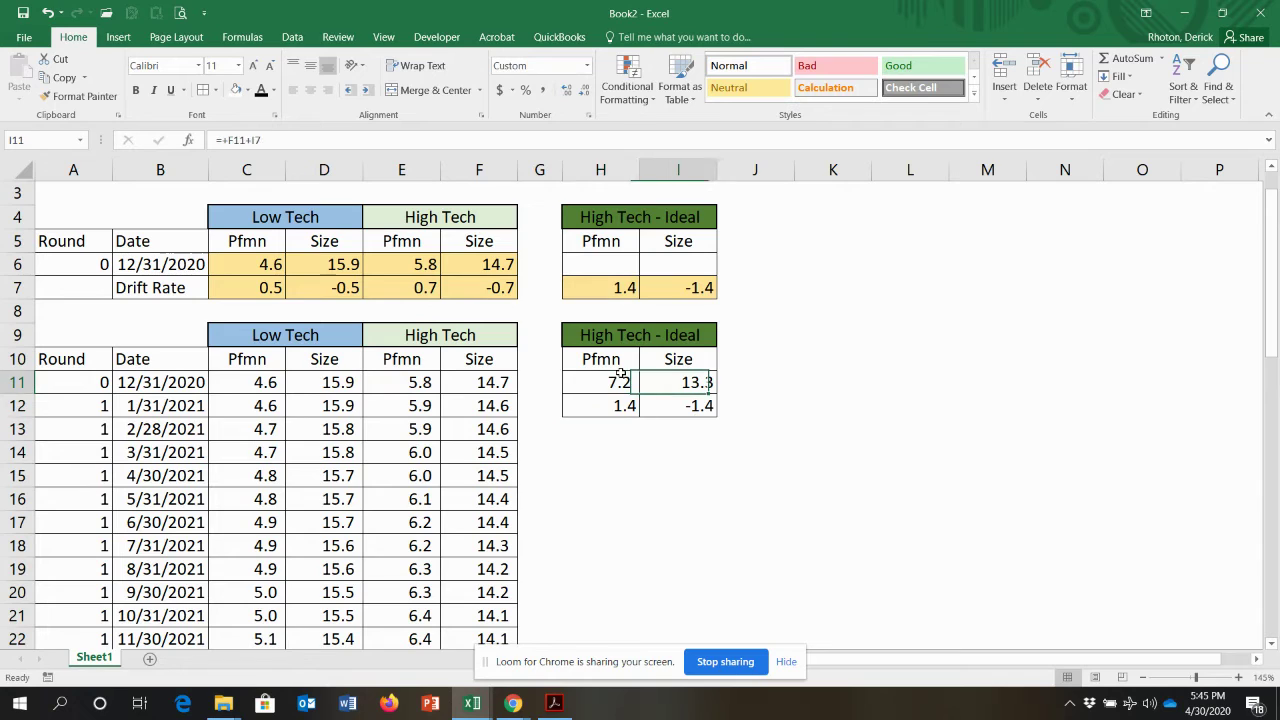
pyautogui.press('F2')
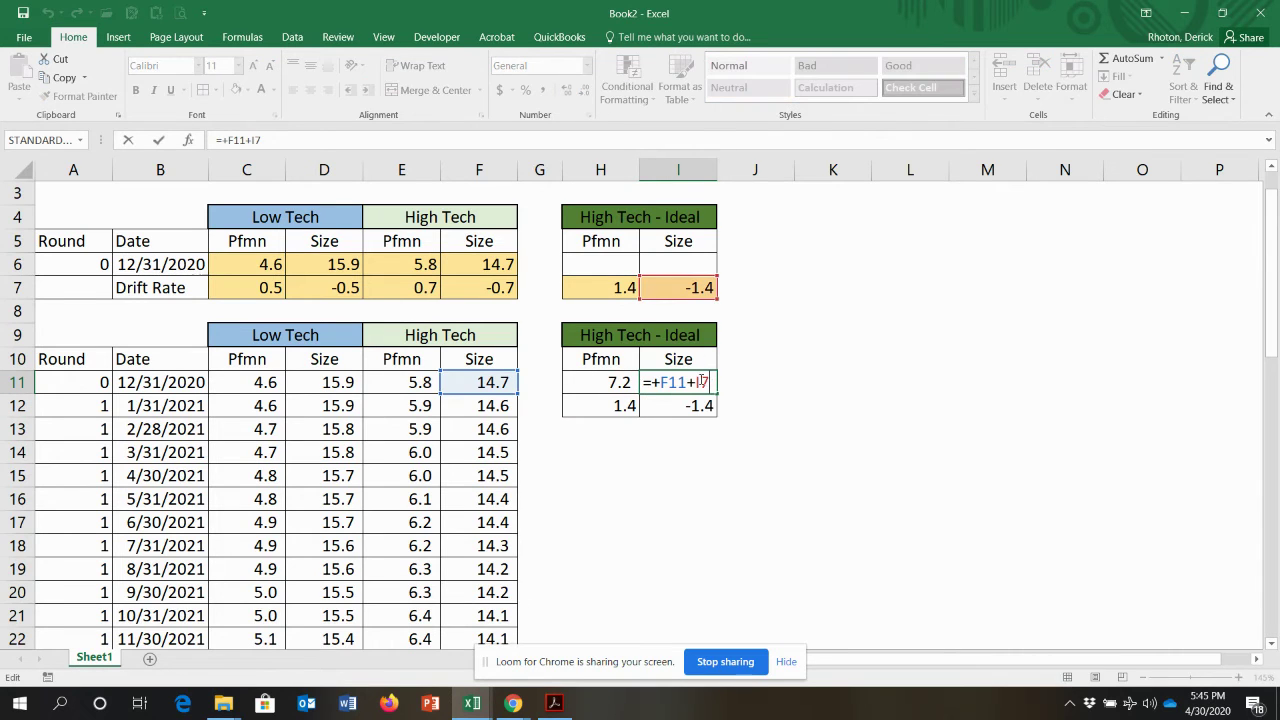
pyautogui.press('Return')
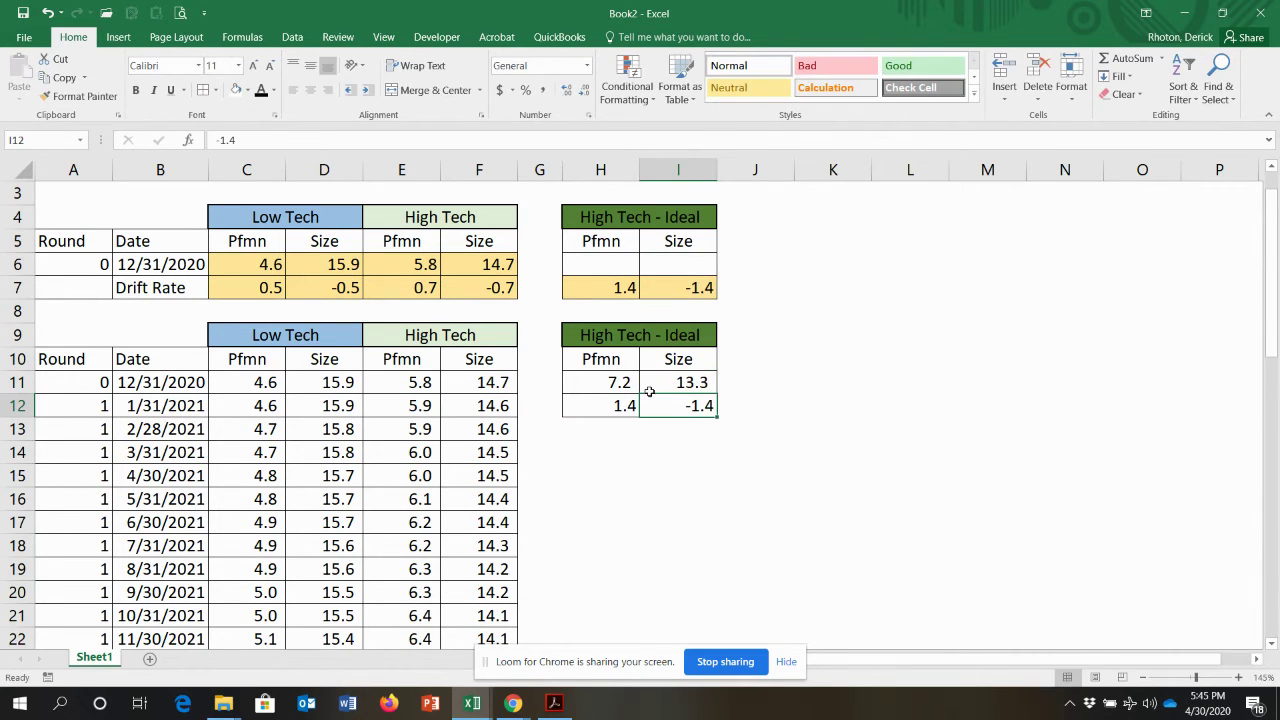
pyautogui.moveTo(619, 381)
pyautogui.mouseDown()
pyautogui.moveTo(690, 382)
pyautogui.moveTo(723, 543)
pyautogui.moveTo(720, 640)
pyautogui.moveTo(715, 583)
pyautogui.mouseUp()
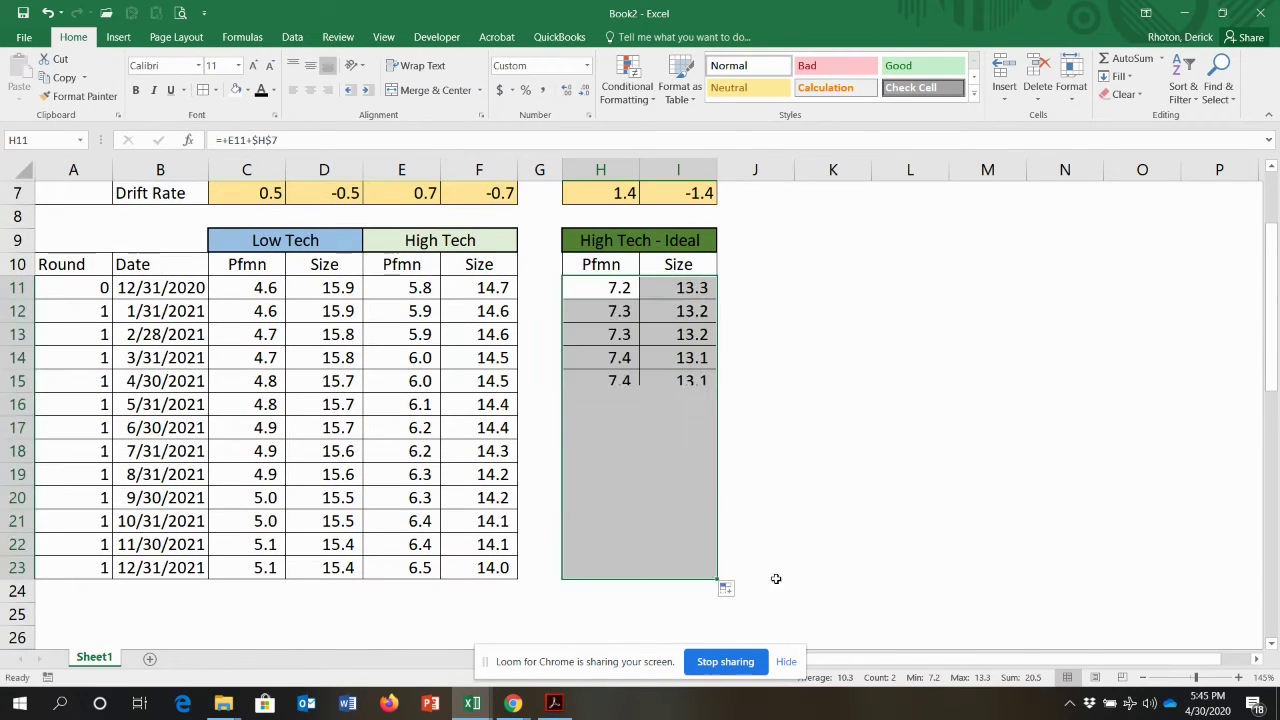
# Check the 12/31/2021 row's High Tech - Ideal formulas and Low Tech segment center values
pyautogui.click(621, 569)
pyautogui.click(675, 569)
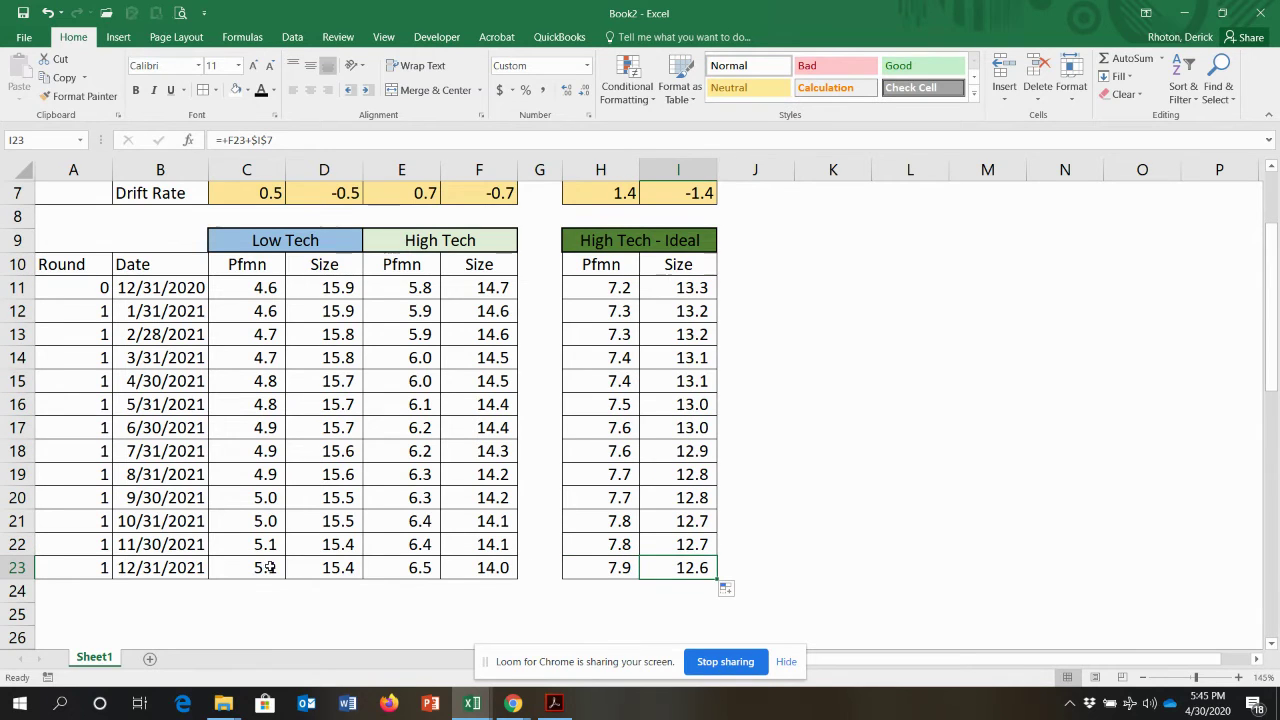
pyautogui.moveTo(268, 567); pyautogui.dragTo(314, 566)
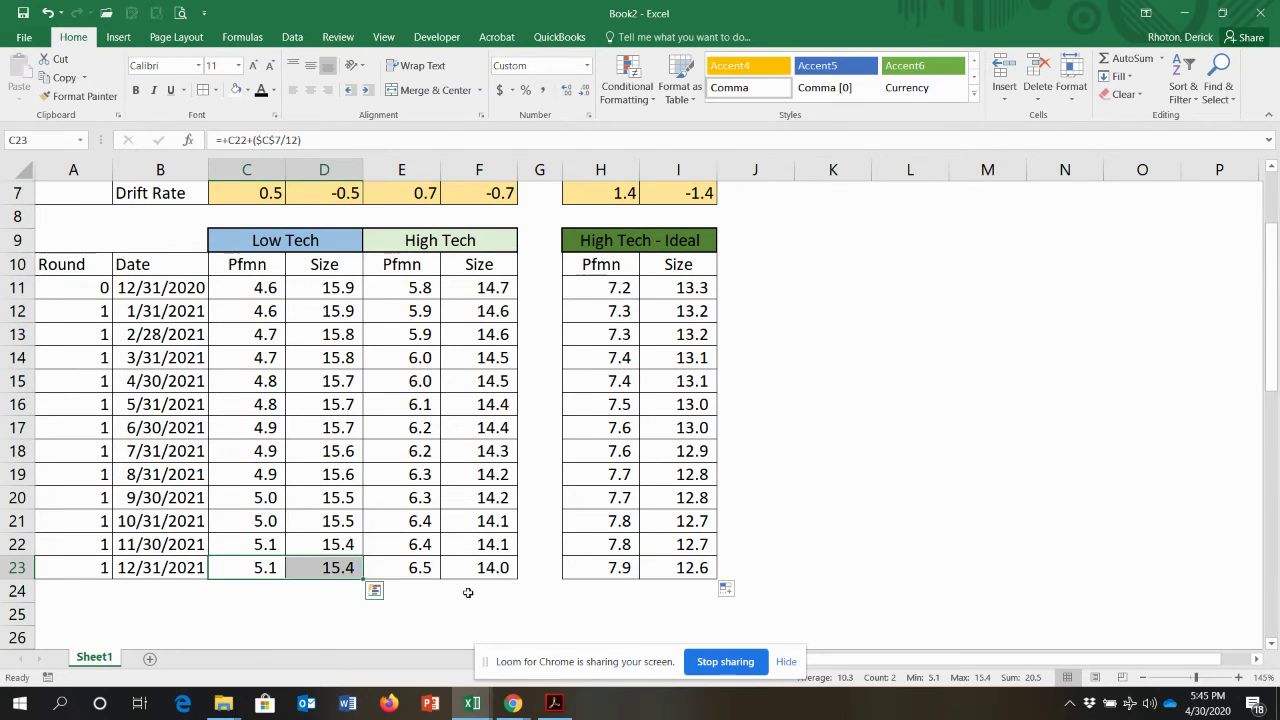
pyautogui.moveTo(604, 573); pyautogui.dragTo(655, 573)
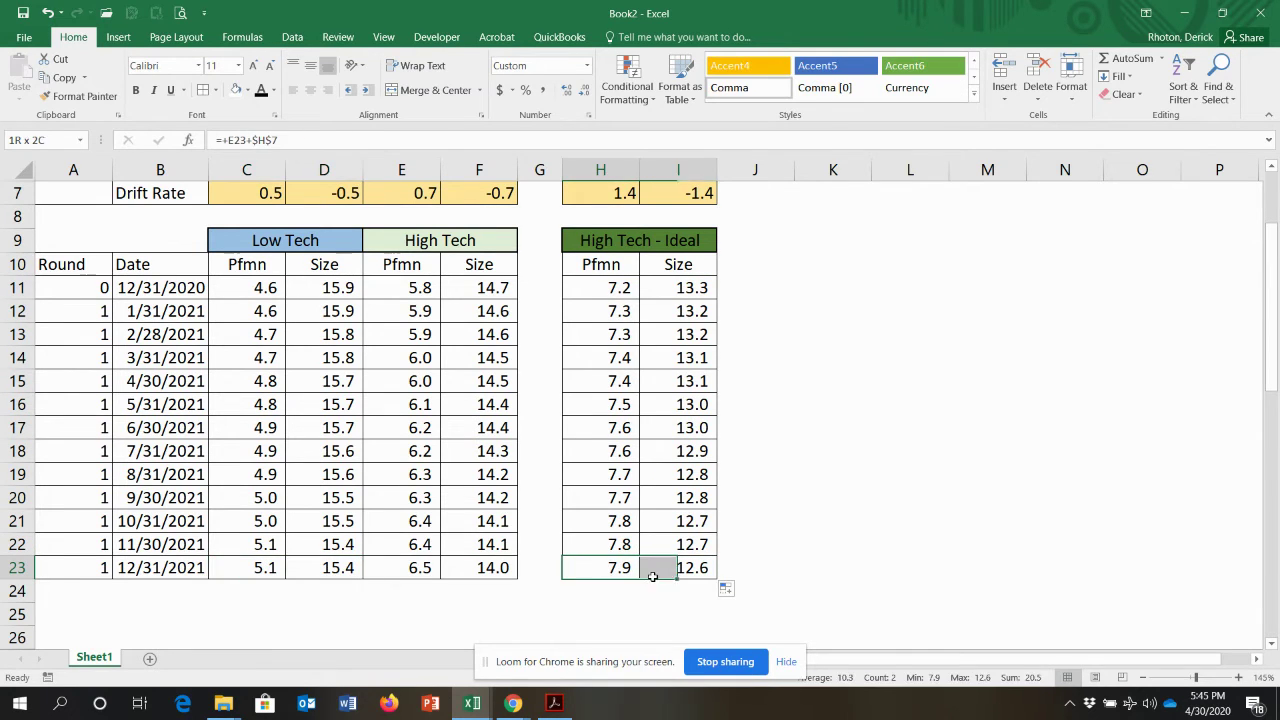
pyautogui.click(273, 567)
# Compare the 12/31/2021 Low Tech and High Tech centers with the Round 1 row of the segment centers table in the Acrobat PDF
pyautogui.moveTo(511, 705)
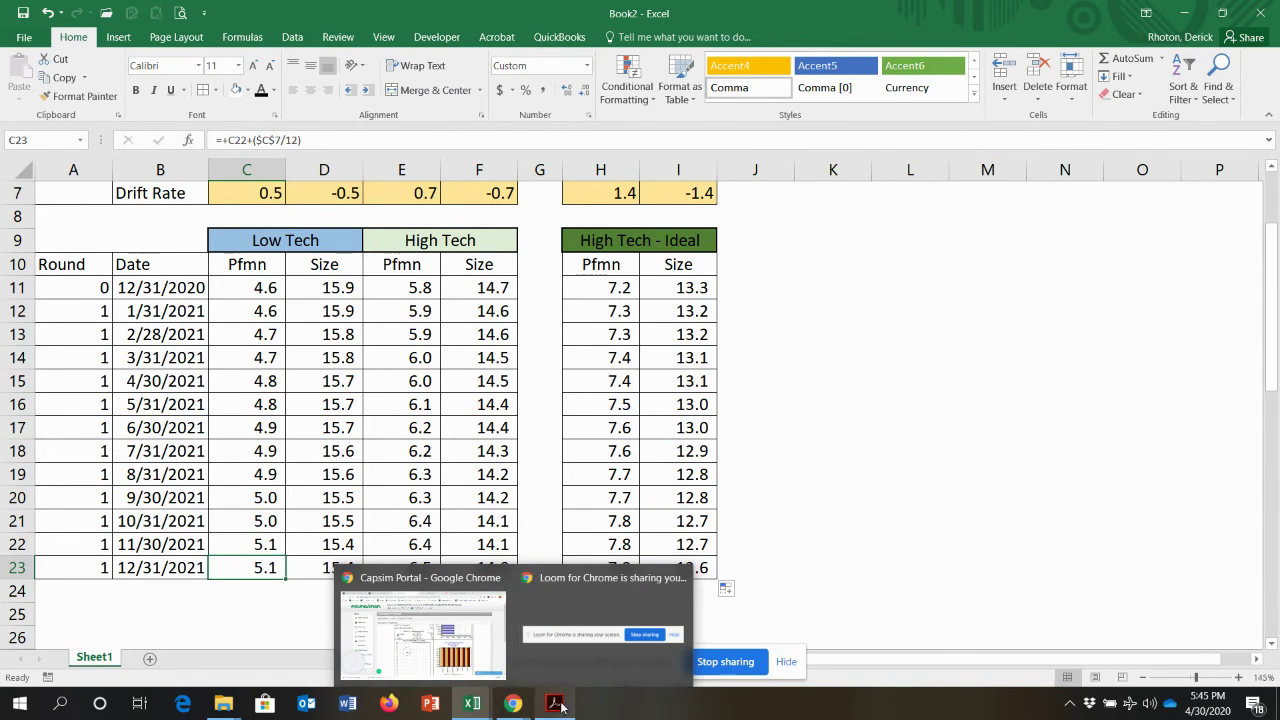
pyautogui.click(555, 704)
pyautogui.scroll(5, 560, 540)
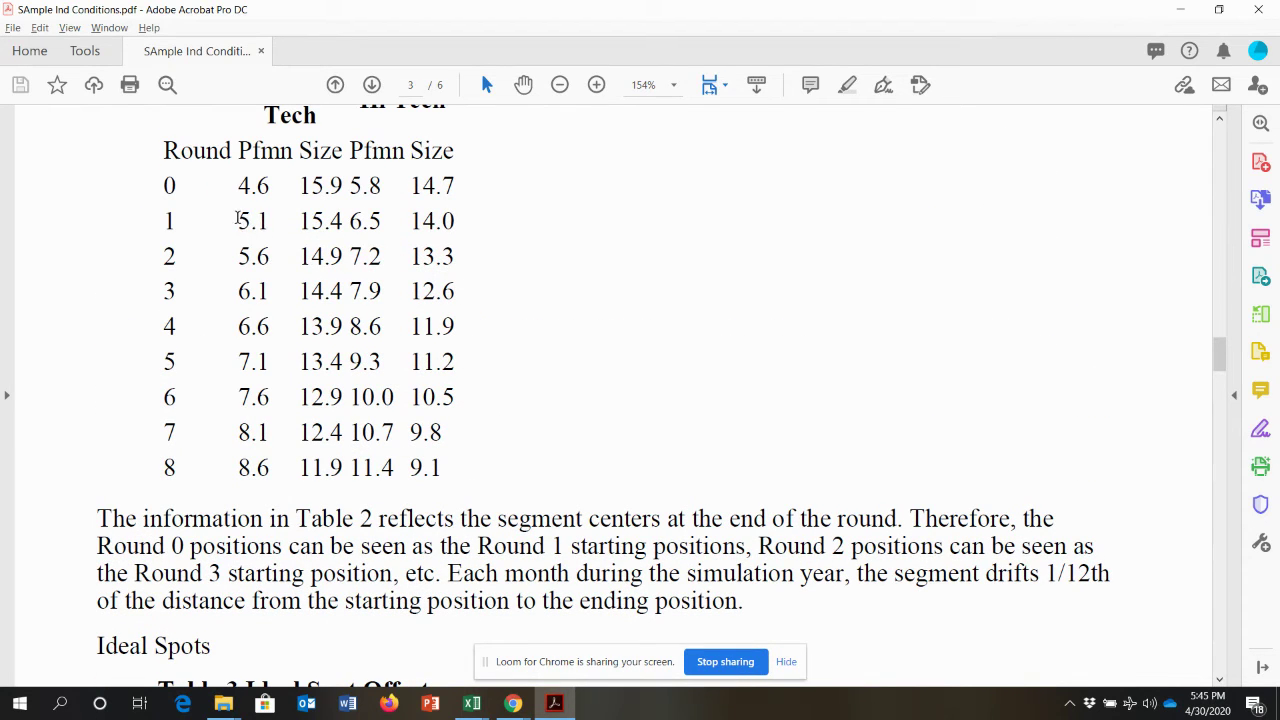
pyautogui.moveTo(238, 218); pyautogui.dragTo(330, 222)
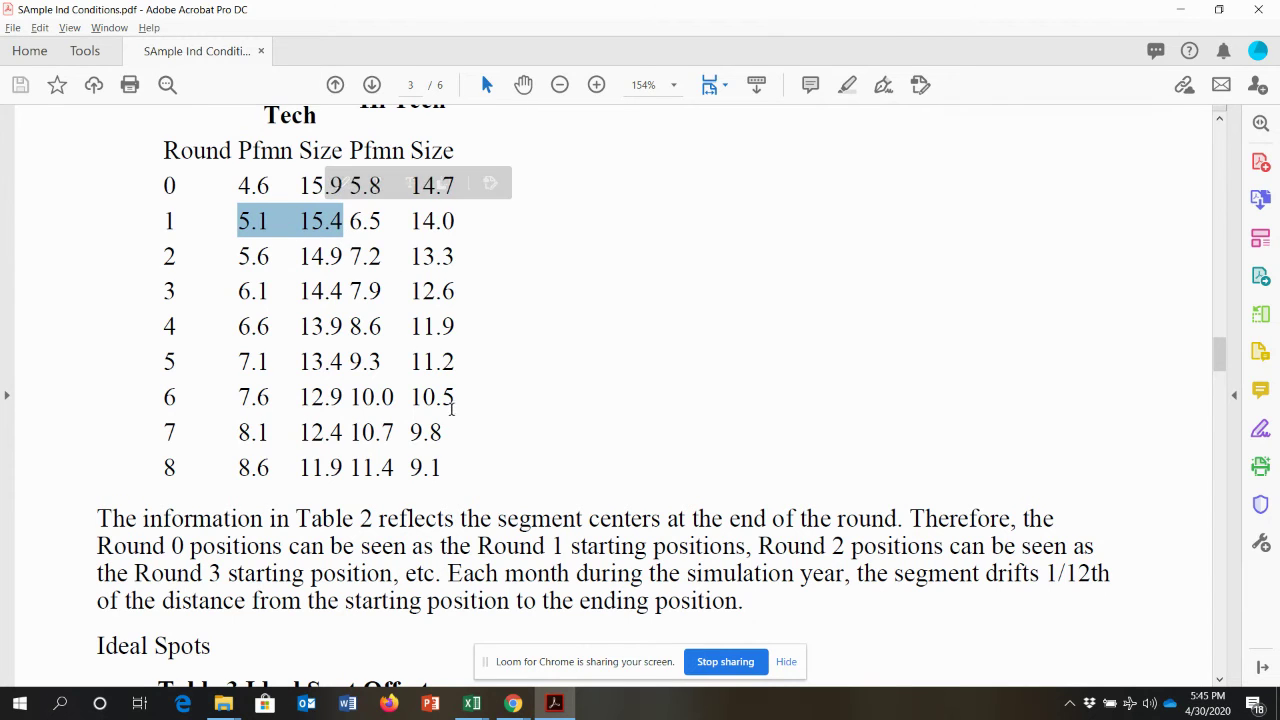
pyautogui.hotkey('alt', 'Tab')
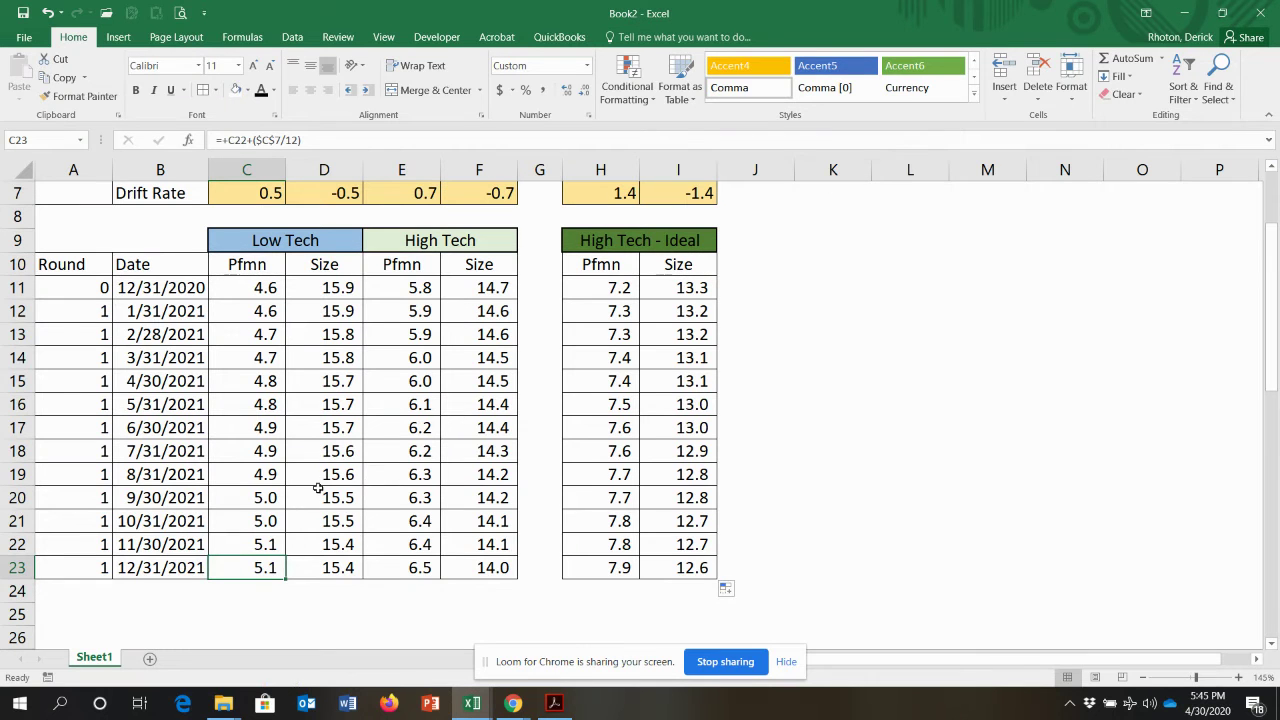
pyautogui.click(310, 567)
pyautogui.click(428, 567)
pyautogui.hotkey('alt', 'Tab')
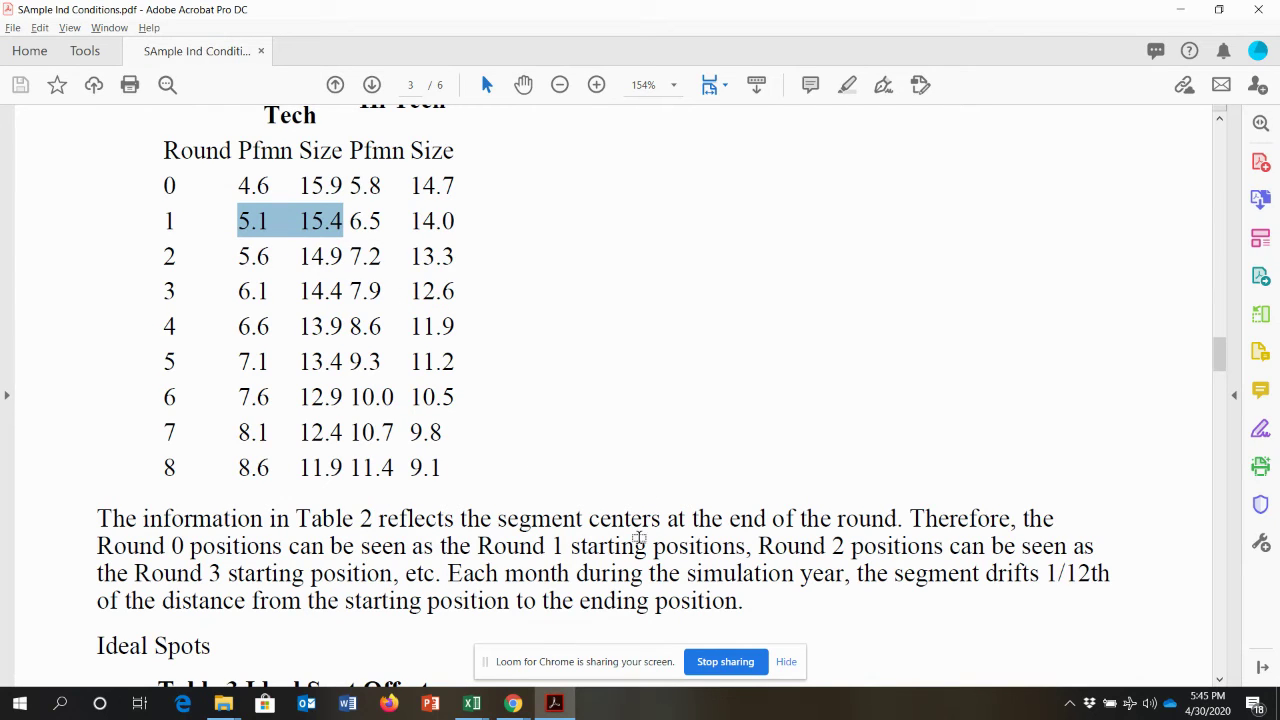
pyautogui.hotkey('alt', 'Tab')
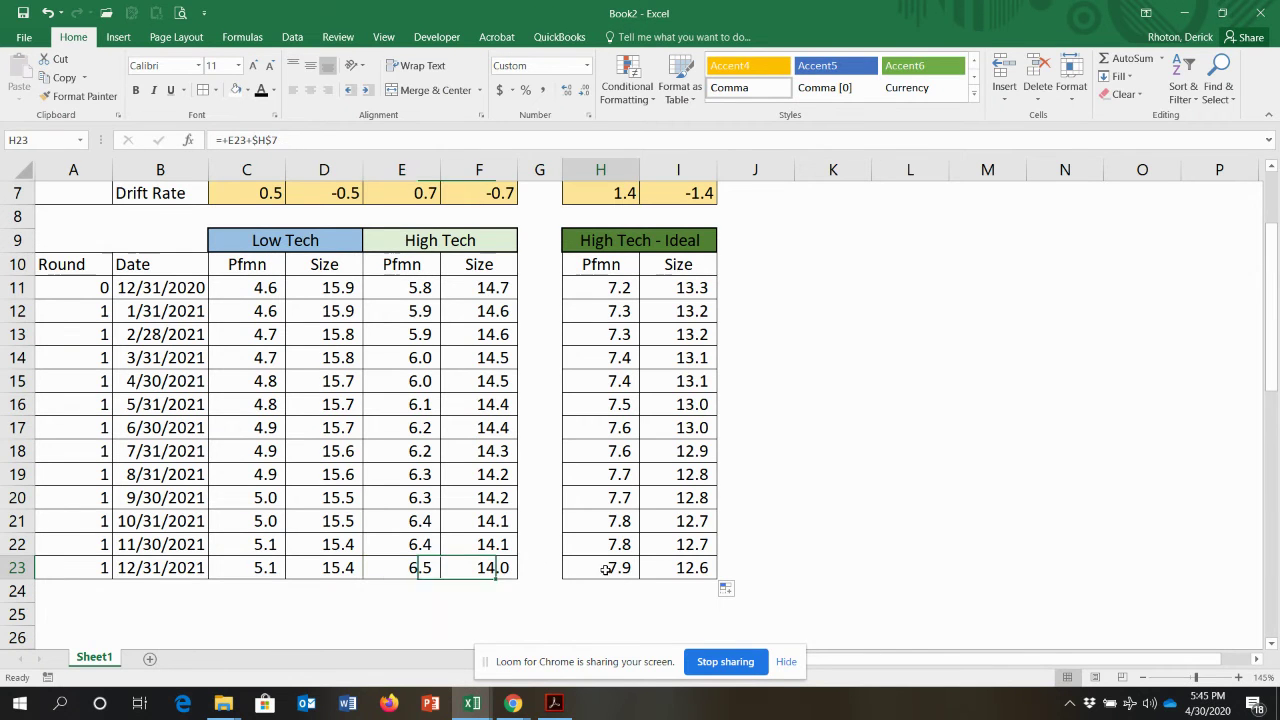
# Select the 12/31/2021 High Tech - Ideal Pfmn cell, switch to the Capsim Portal in Chrome and open the Round 1 FastTrack report in HTML
pyautogui.click(605, 569)
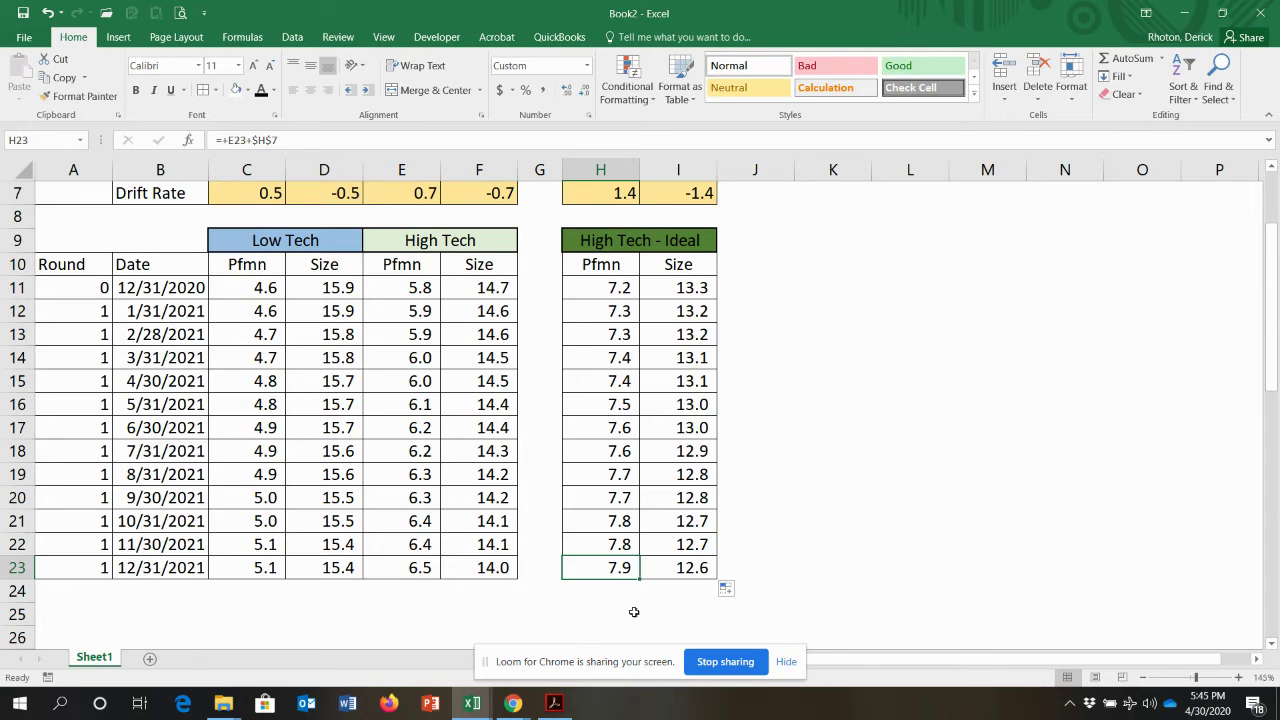
pyautogui.moveTo(512, 703)
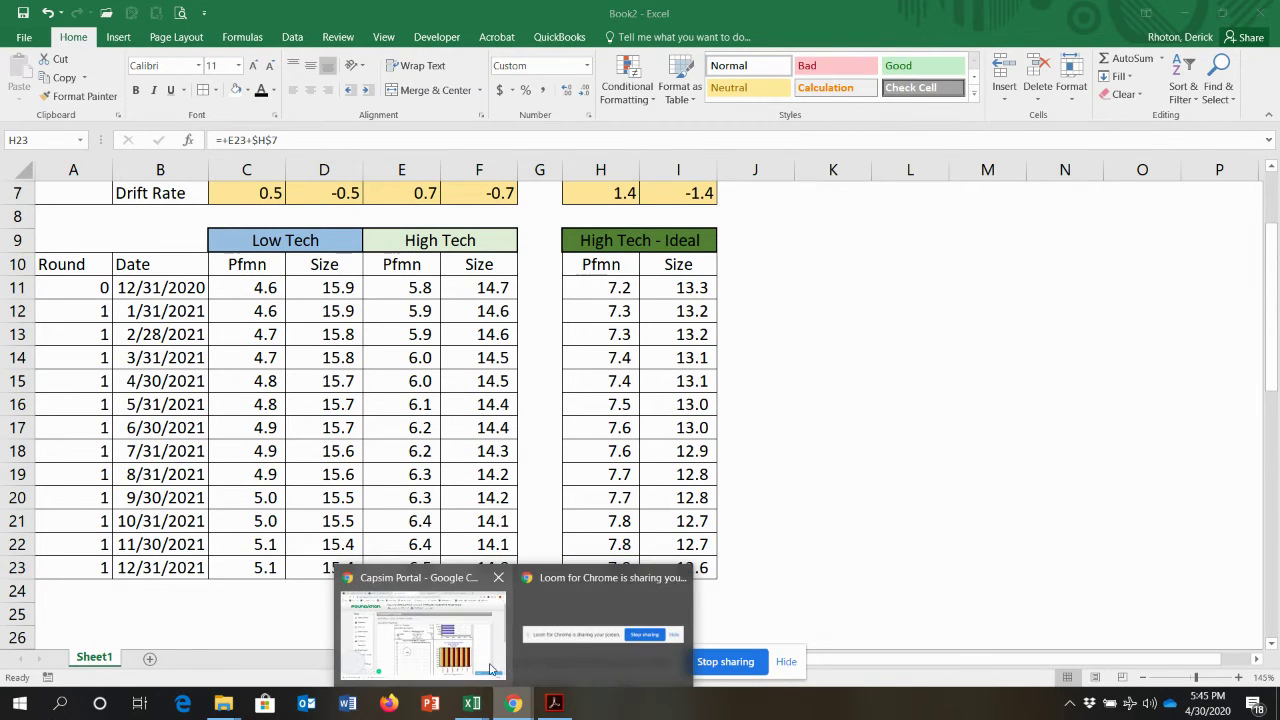
pyautogui.click(490, 660)
pyautogui.scroll(2, 400, 480)
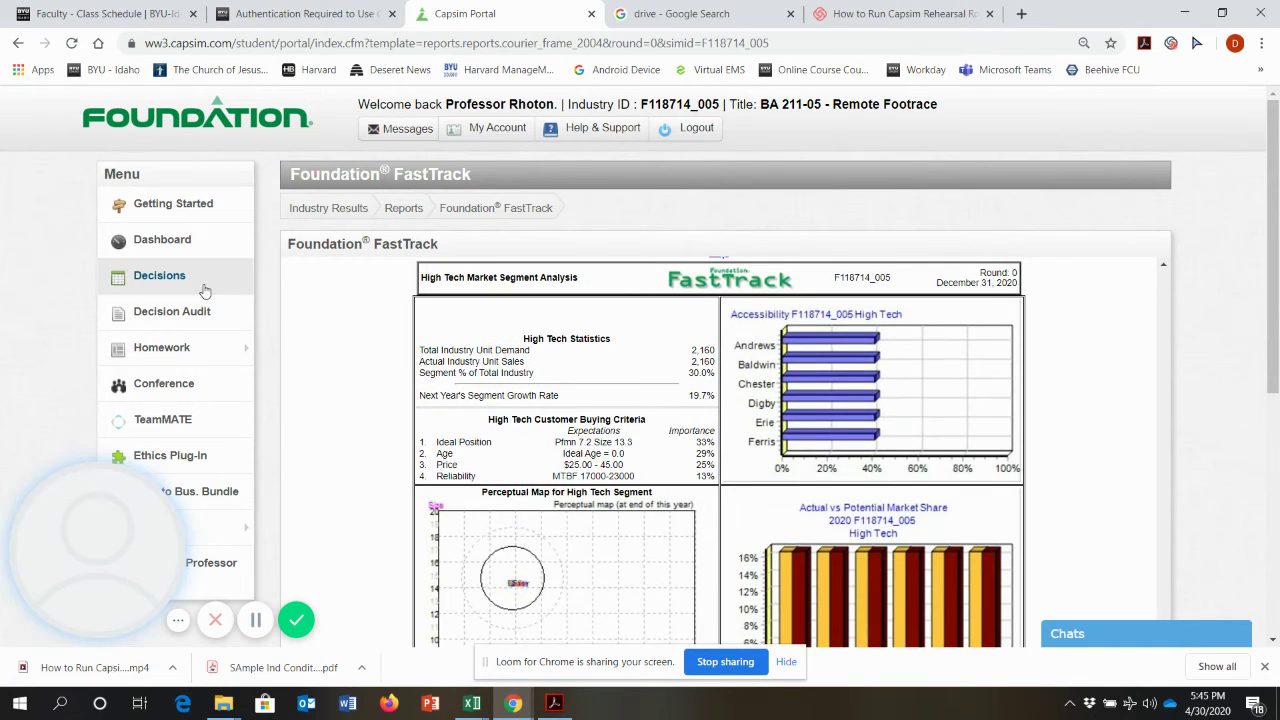
pyautogui.scroll(-1, 195, 478)
pyautogui.moveTo(155, 415)
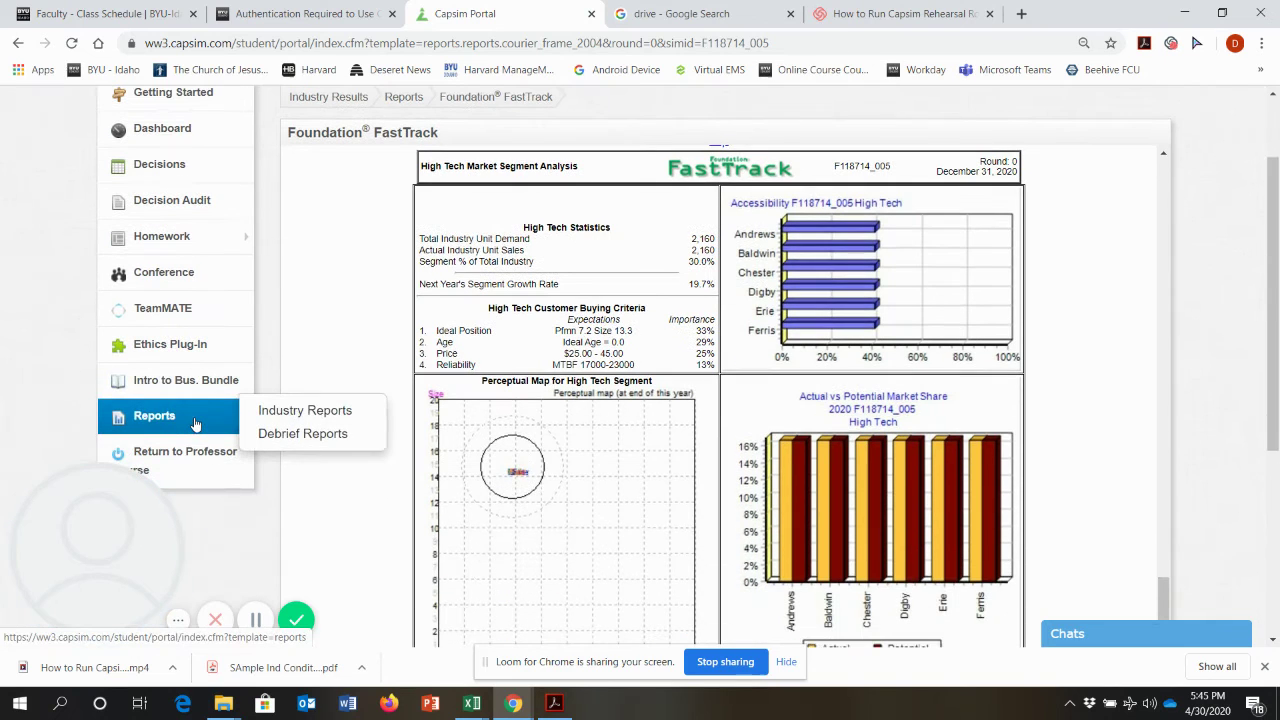
pyautogui.click(303, 406)
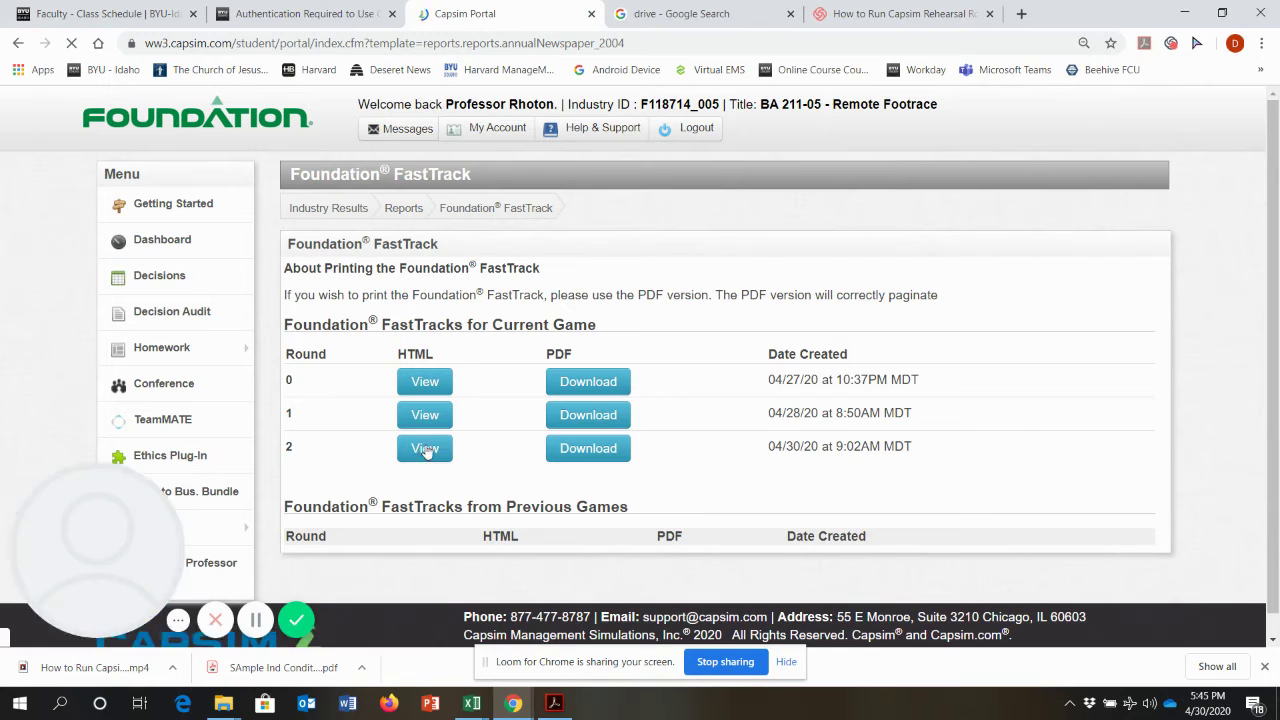
pyautogui.click(430, 419)
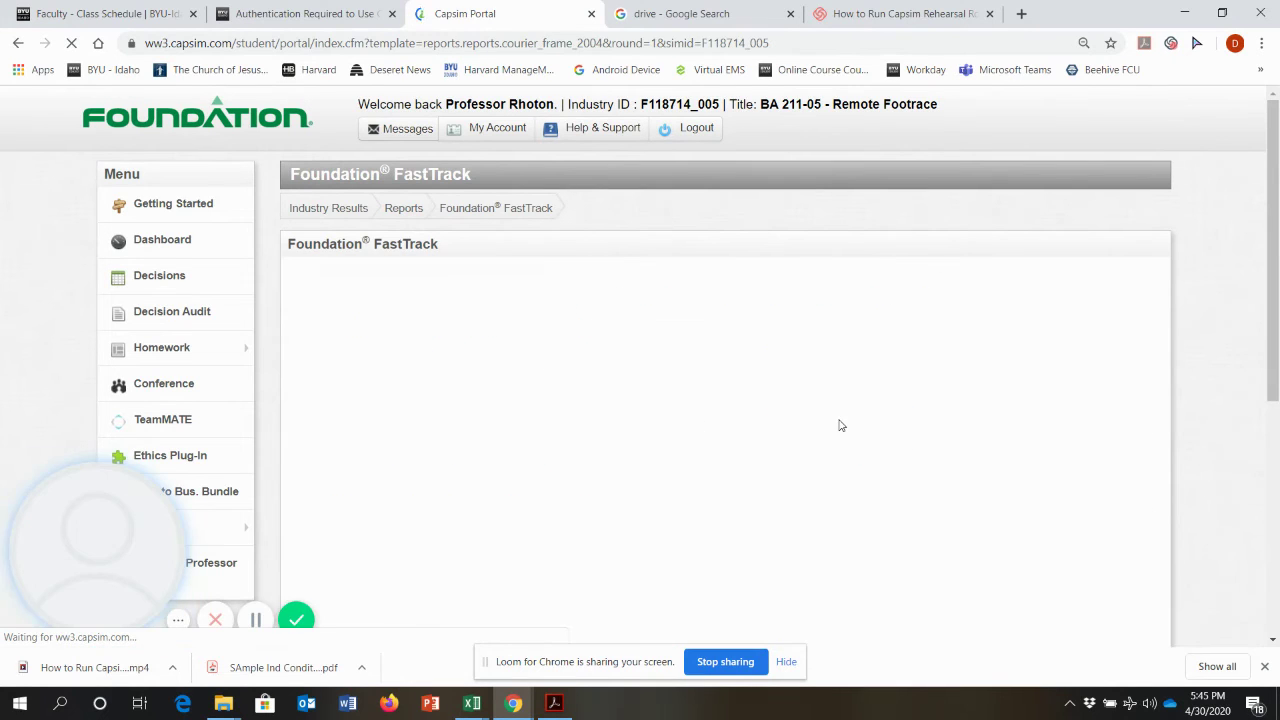
# Find the High Tech Ideal Position in the Round 1 FastTrack and compare it with the 12/31/2021 row in Excel
pyautogui.scroll(-15, 855, 430)
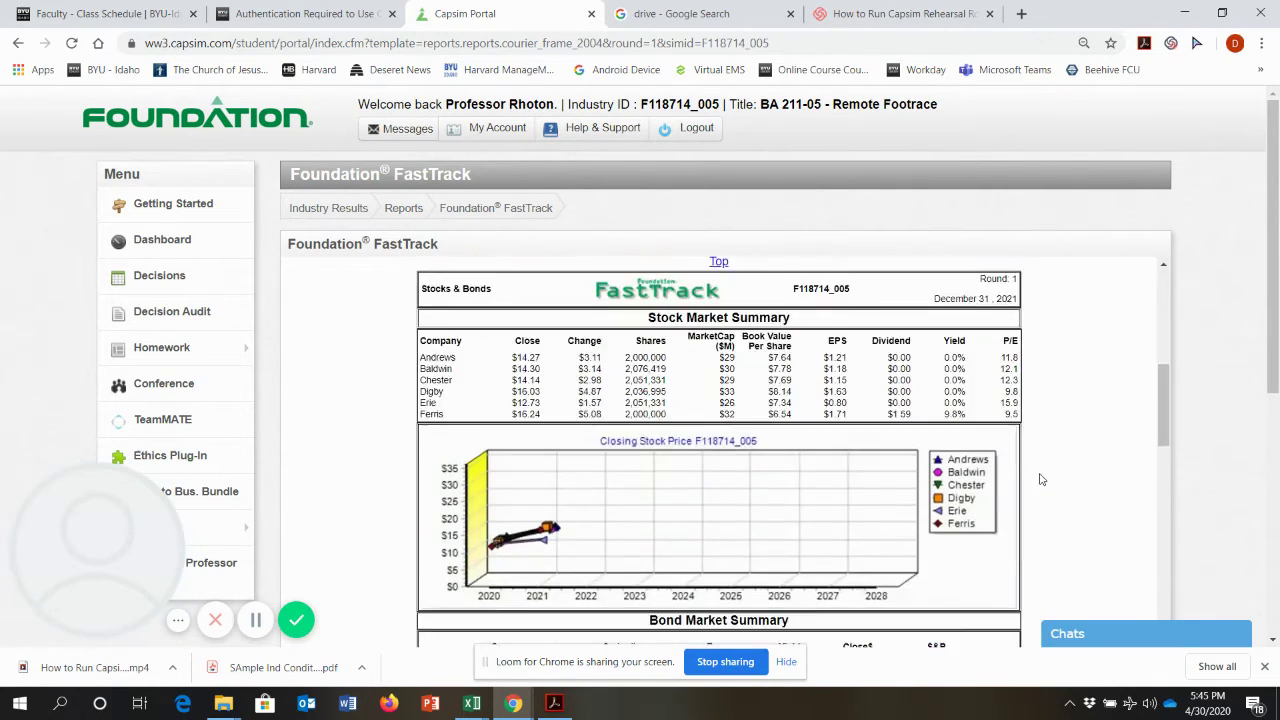
pyautogui.scroll(-20, 1037, 487)
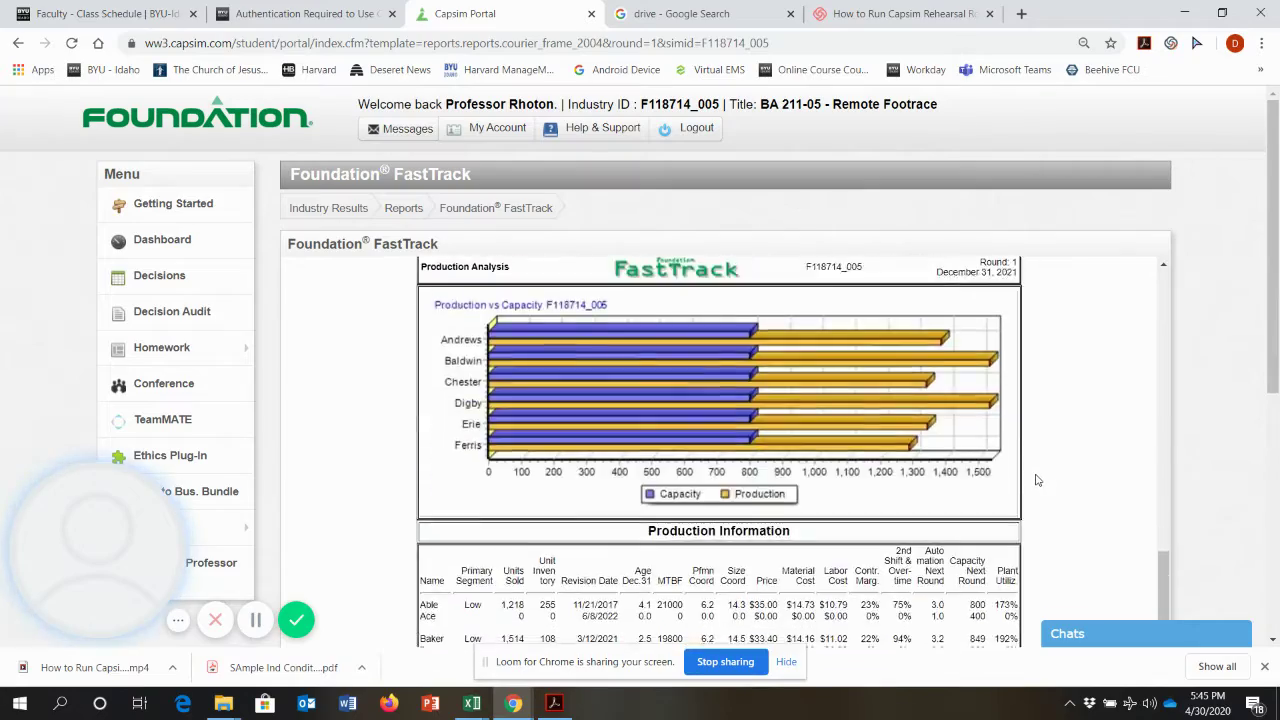
pyautogui.scroll(-10, 1035, 482)
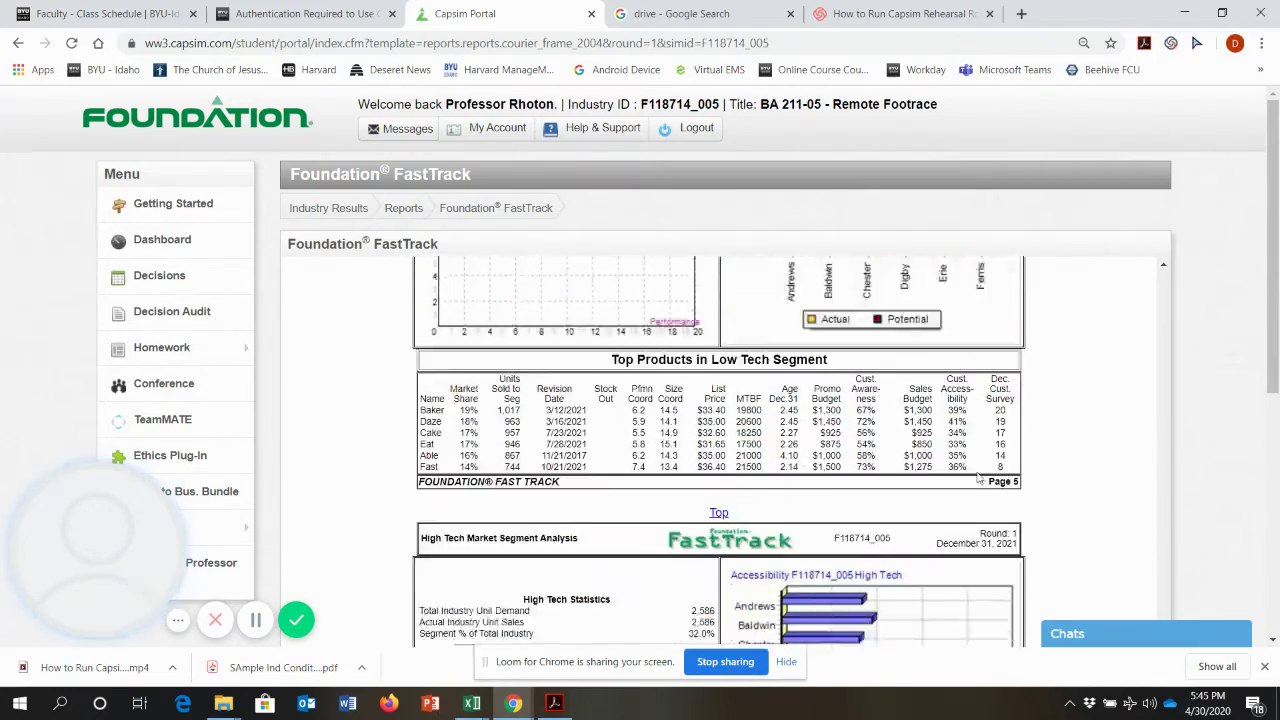
pyautogui.scroll(1, 885, 462)
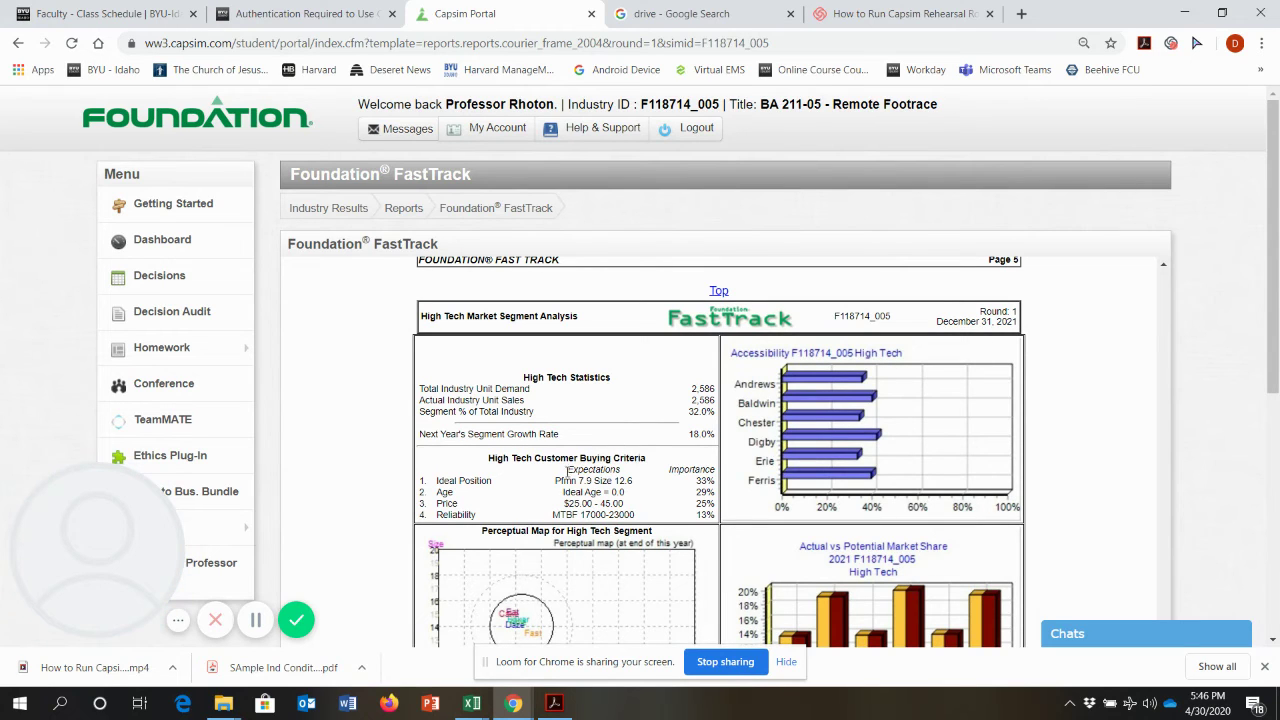
pyautogui.moveTo(556, 480); pyautogui.dragTo(632, 481)
pyautogui.hotkey('alt', 'Tab')
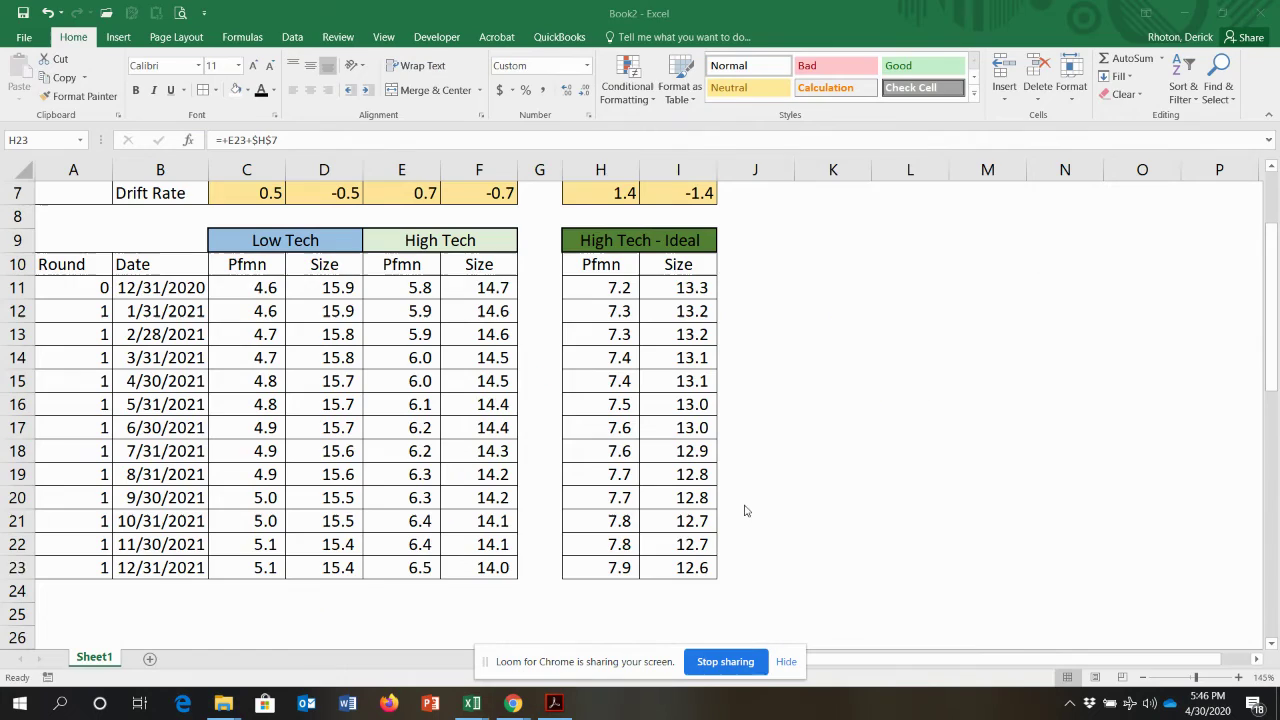
# Check the 12/31/2021 High Tech - Ideal Size formula against the drift rates at the head of the sheet
pyautogui.click(676, 568)
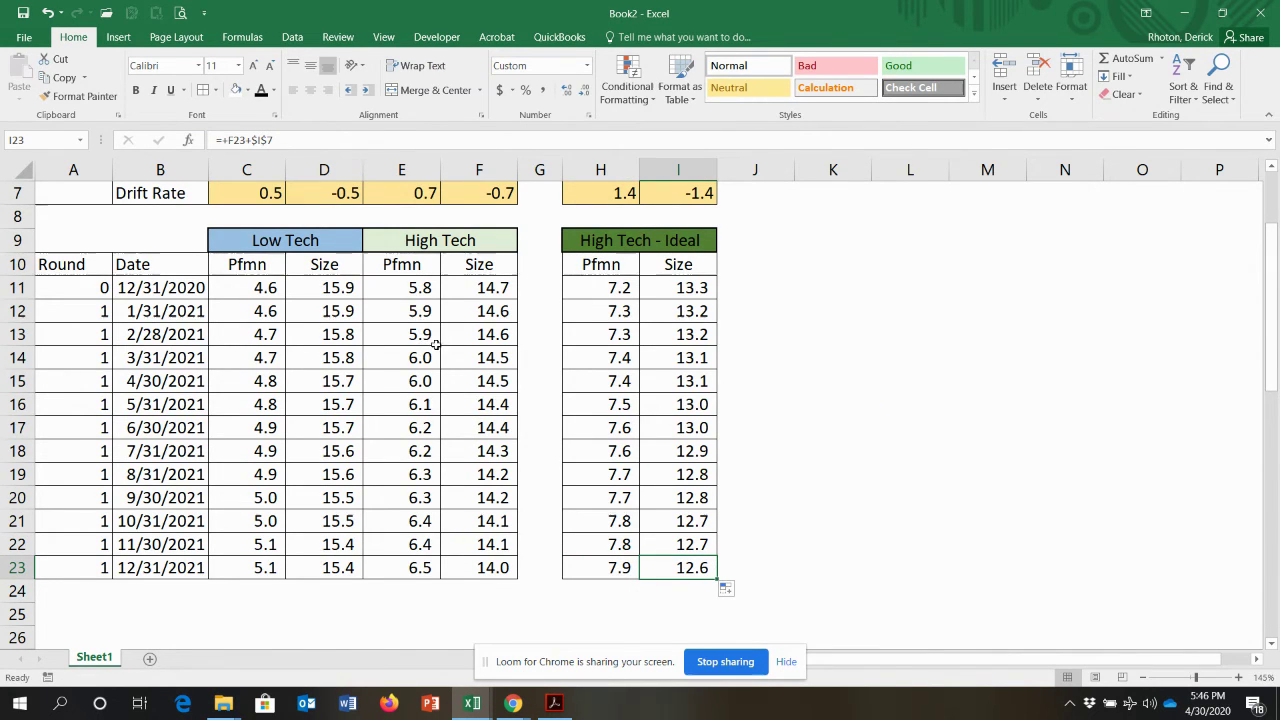
pyautogui.scroll(2, 436, 345)
pyautogui.scroll(-2, 437, 350)
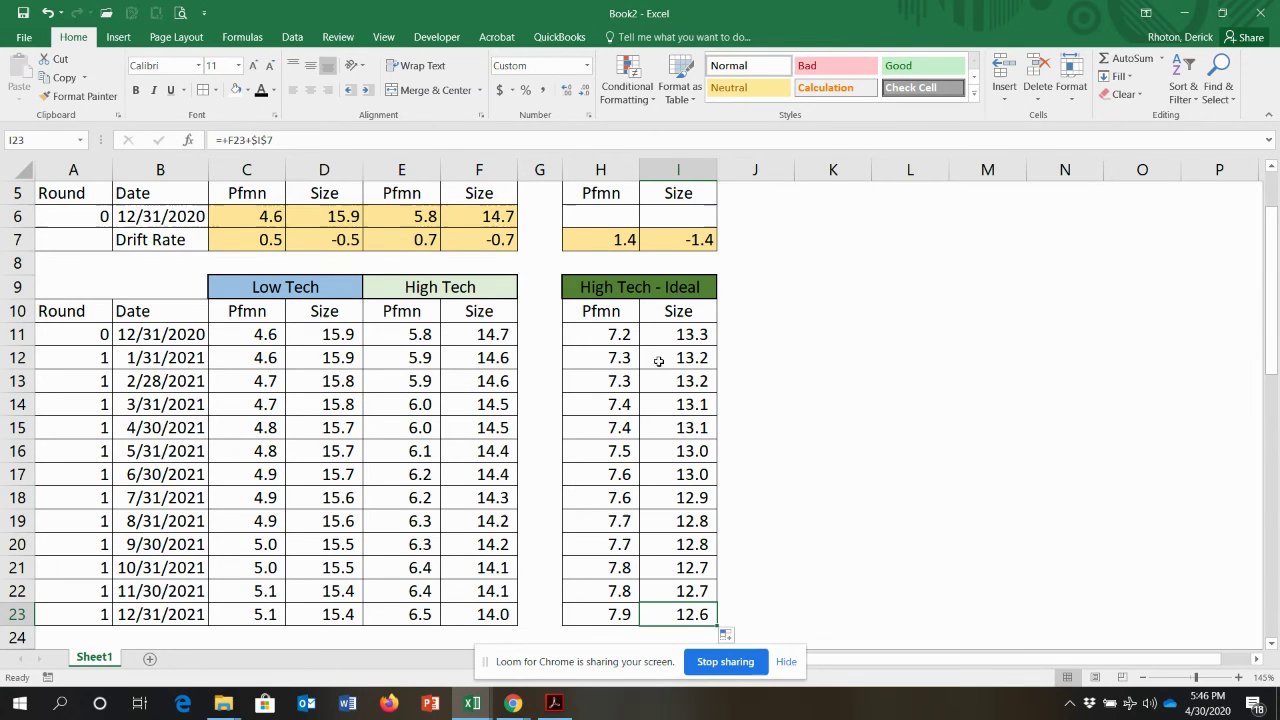
# Enter a formula in A24, below the last Round 1 row, that adds 1 to the round number in A12
pyautogui.scroll(-2, 177, 508)
pyautogui.click(75, 490)
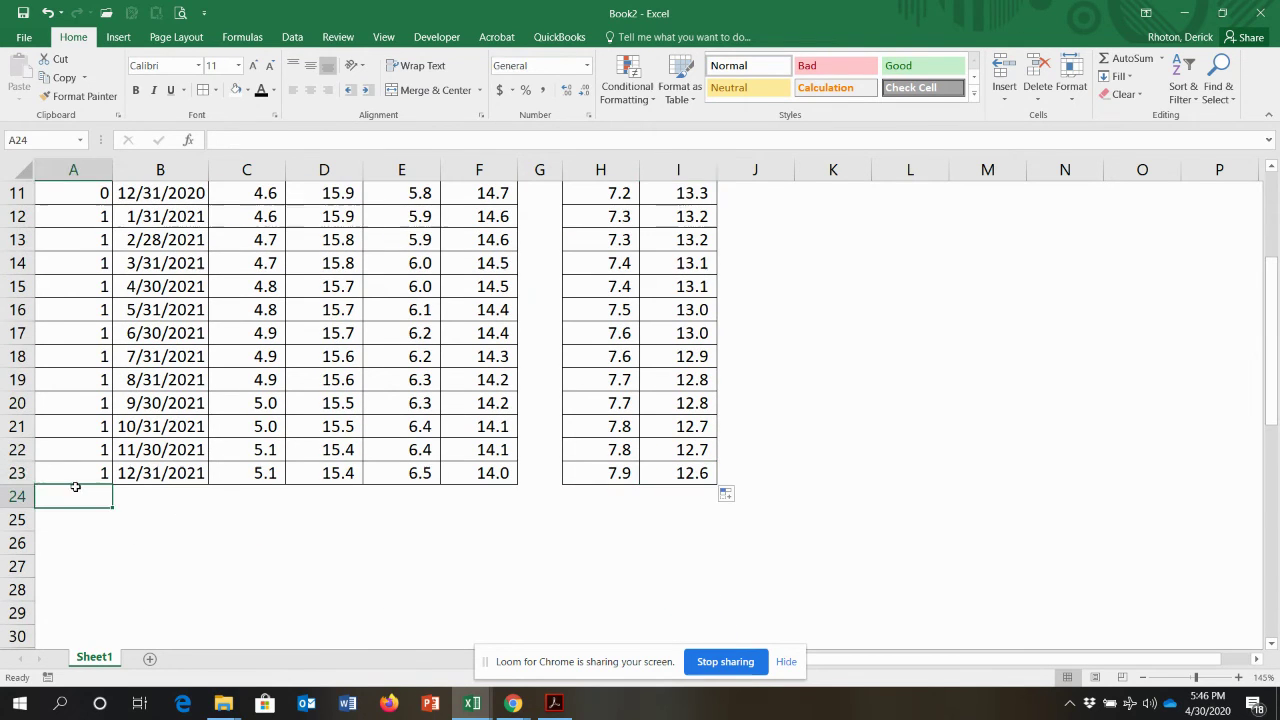
pyautogui.write('+')
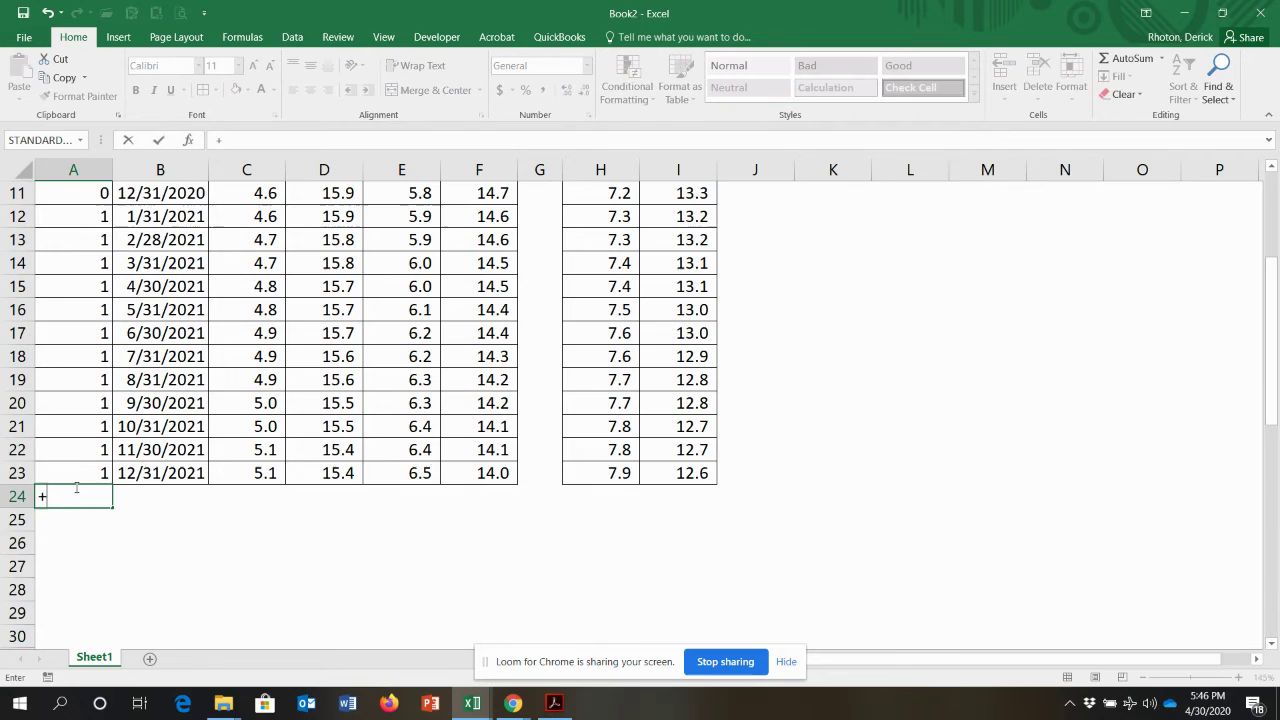
pyautogui.scroll(2, 149, 551)
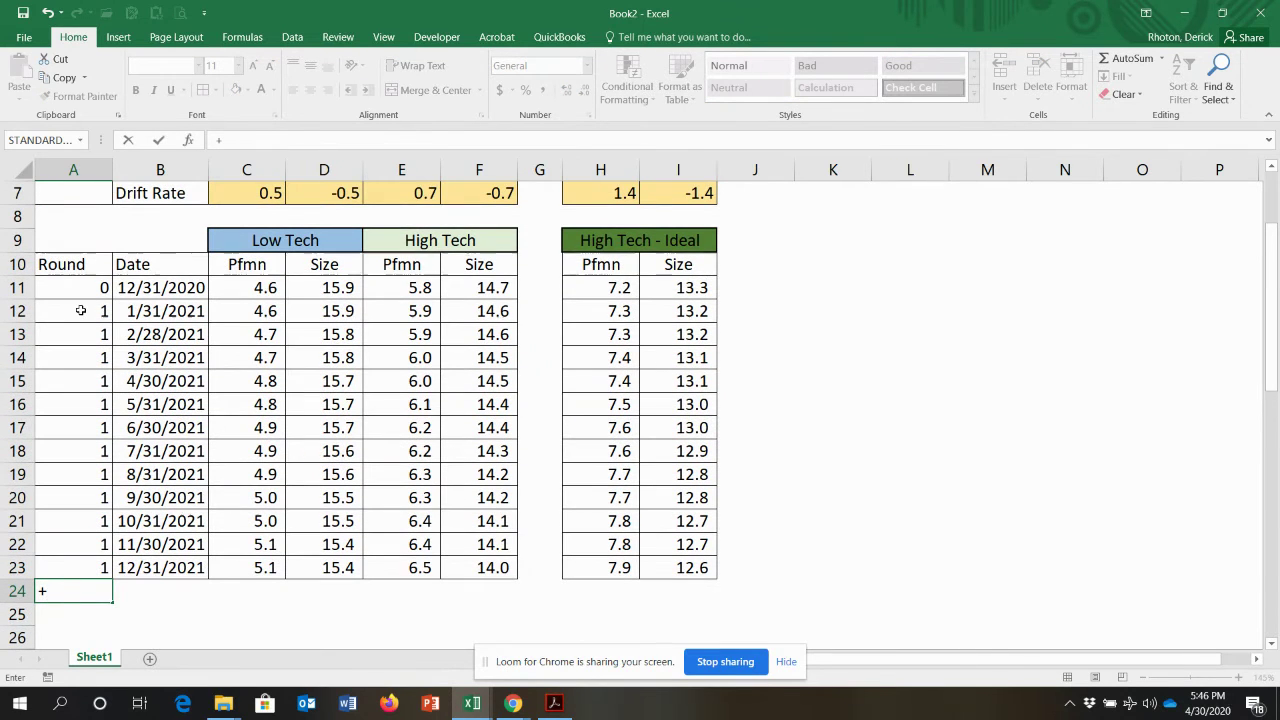
pyautogui.click(80, 311)
pyautogui.write('+1')
pyautogui.press('Return')
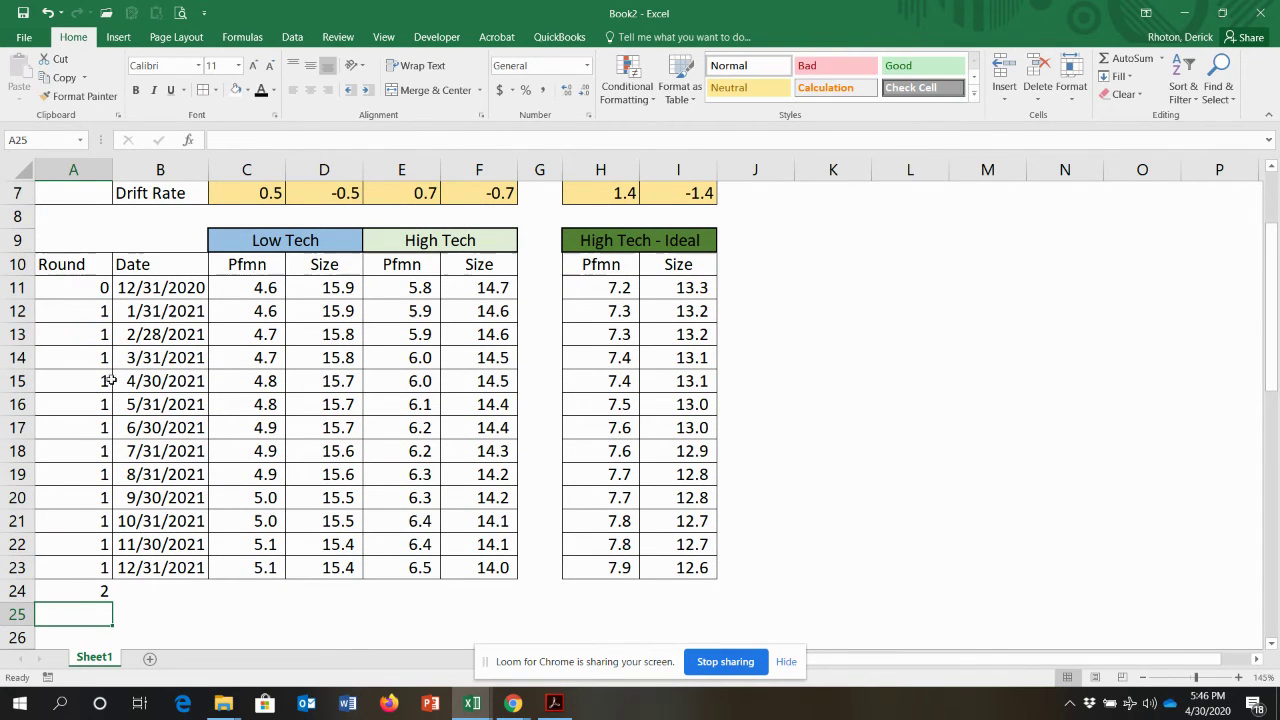
# Fill the round formula from A24 down through the last Round 8 row, 107, and clear the surplus cells A108:A111
pyautogui.click(89, 590)
pyautogui.moveTo(113, 603); pyautogui.dragTo(108, 645)
pyautogui.scroll(-3, 135, 511)
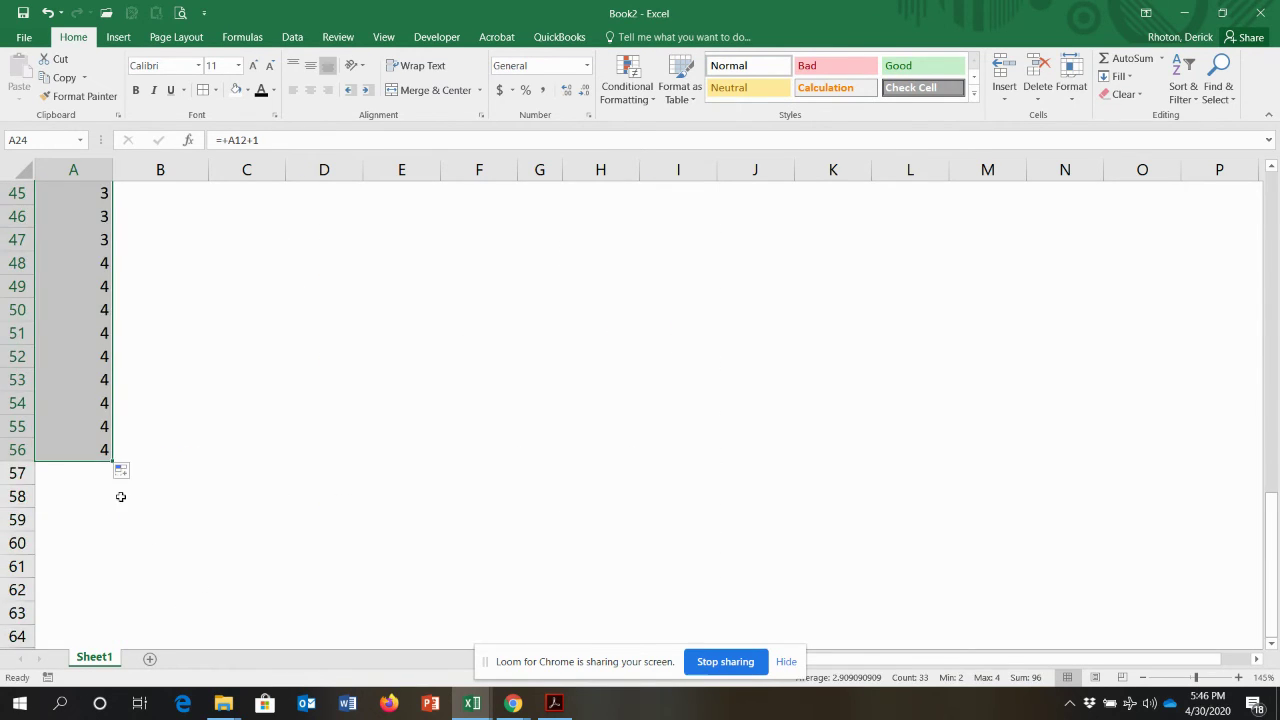
pyautogui.moveTo(112, 461); pyautogui.dragTo(123, 577)
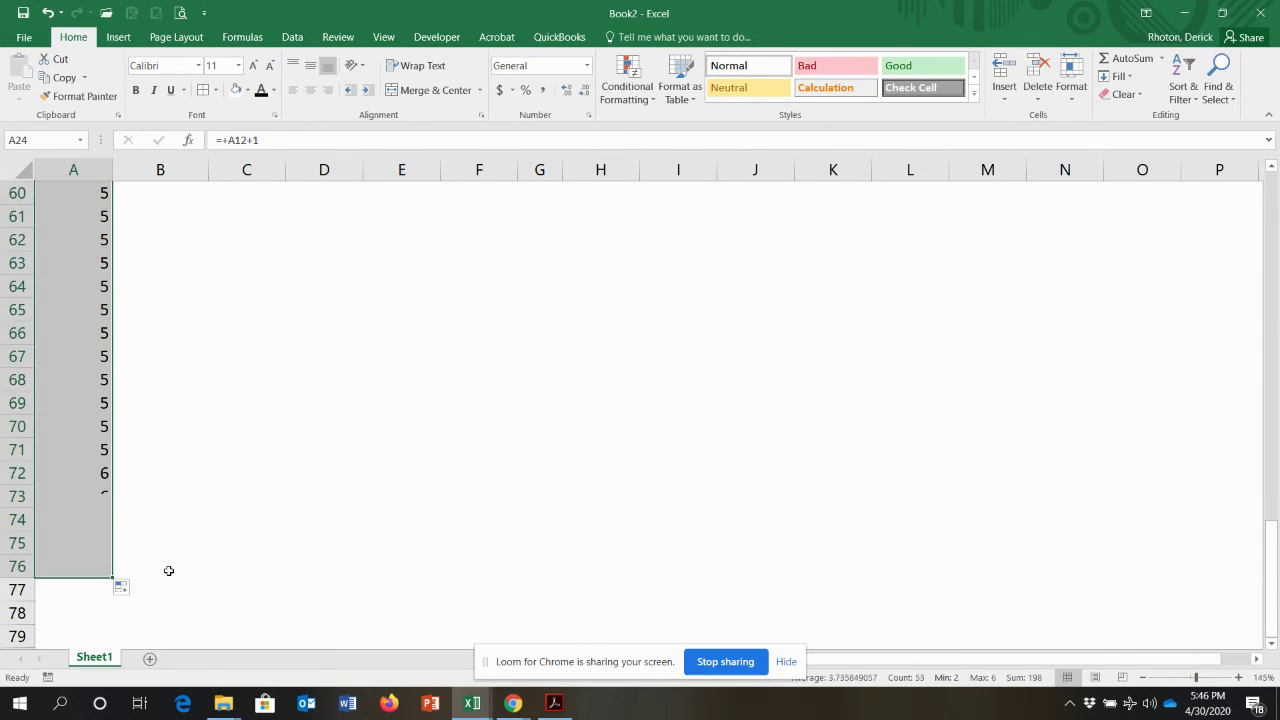
pyautogui.scroll(-2, 101, 420)
pyautogui.moveTo(110, 436); pyautogui.dragTo(116, 619)
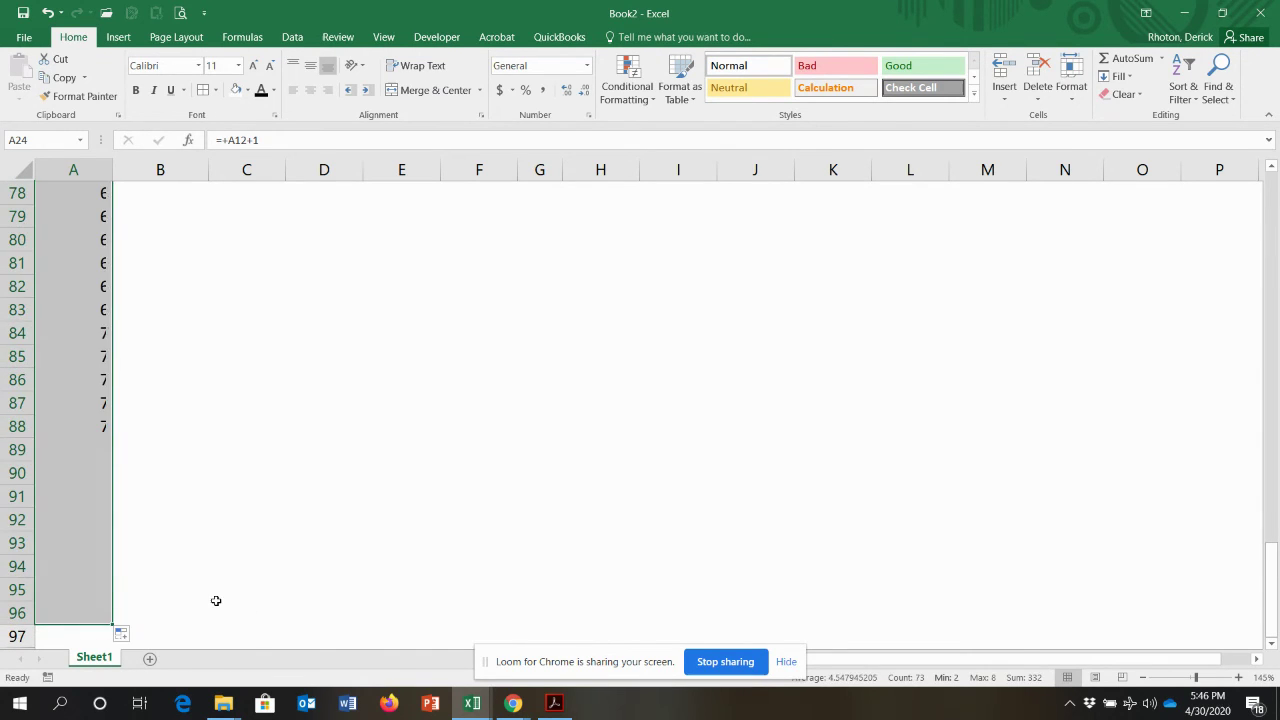
pyautogui.scroll(-3, 180, 575)
pyautogui.moveTo(114, 437); pyautogui.dragTo(121, 628)
pyautogui.moveTo(78, 549); pyautogui.dragTo(56, 597)
pyautogui.press('Delete')
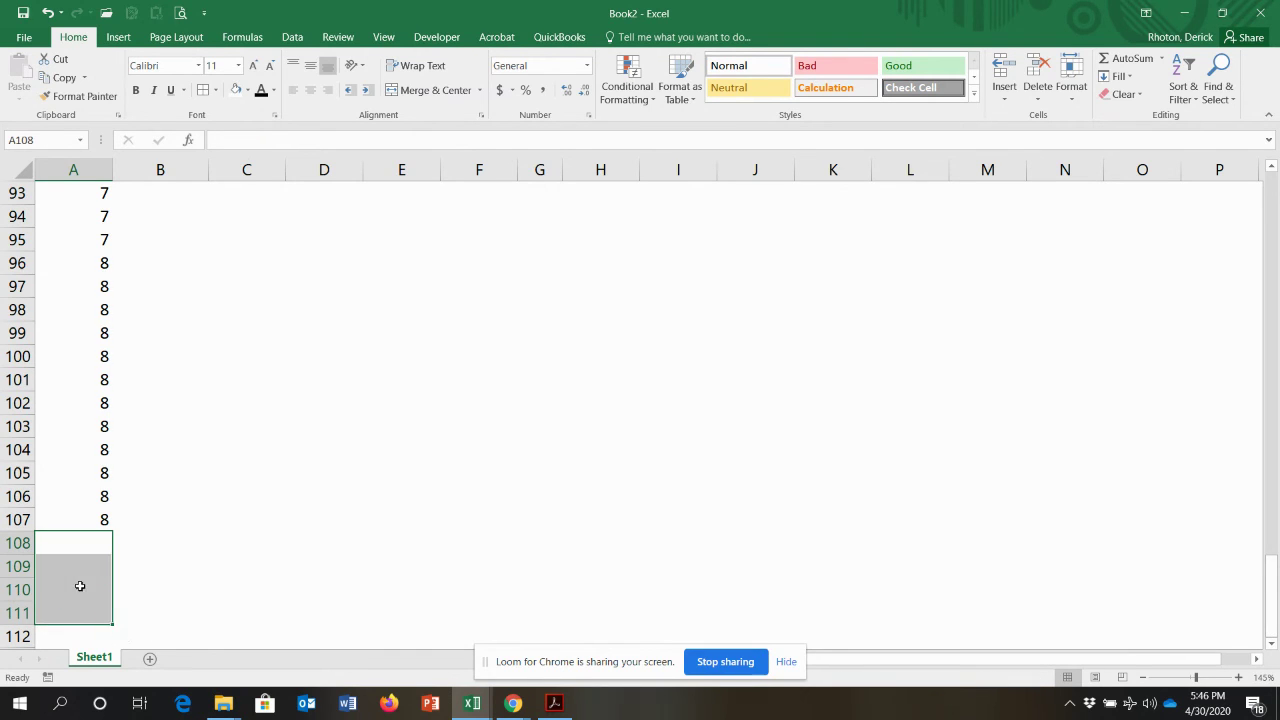
# Extend the month-end date series in B11:B23 down to 12/31/2028 in row 107
pyautogui.scroll(20, 80, 586)
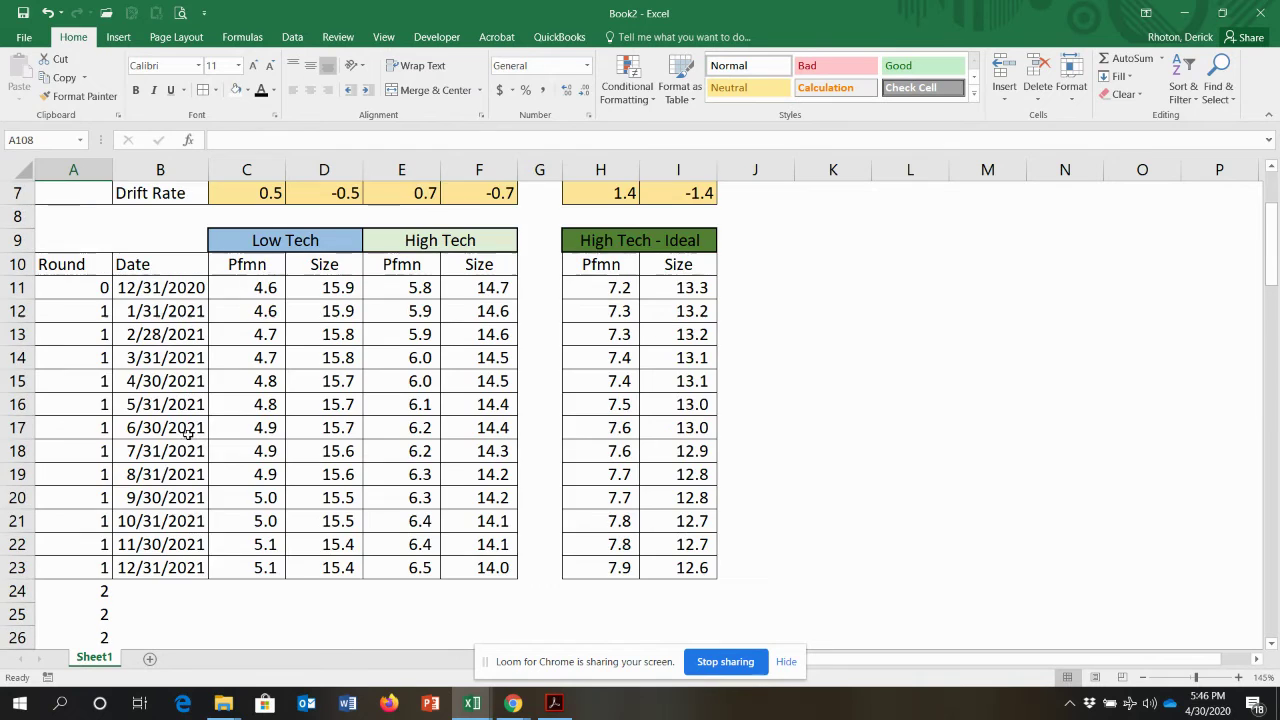
pyautogui.scroll(-1, 103, 502)
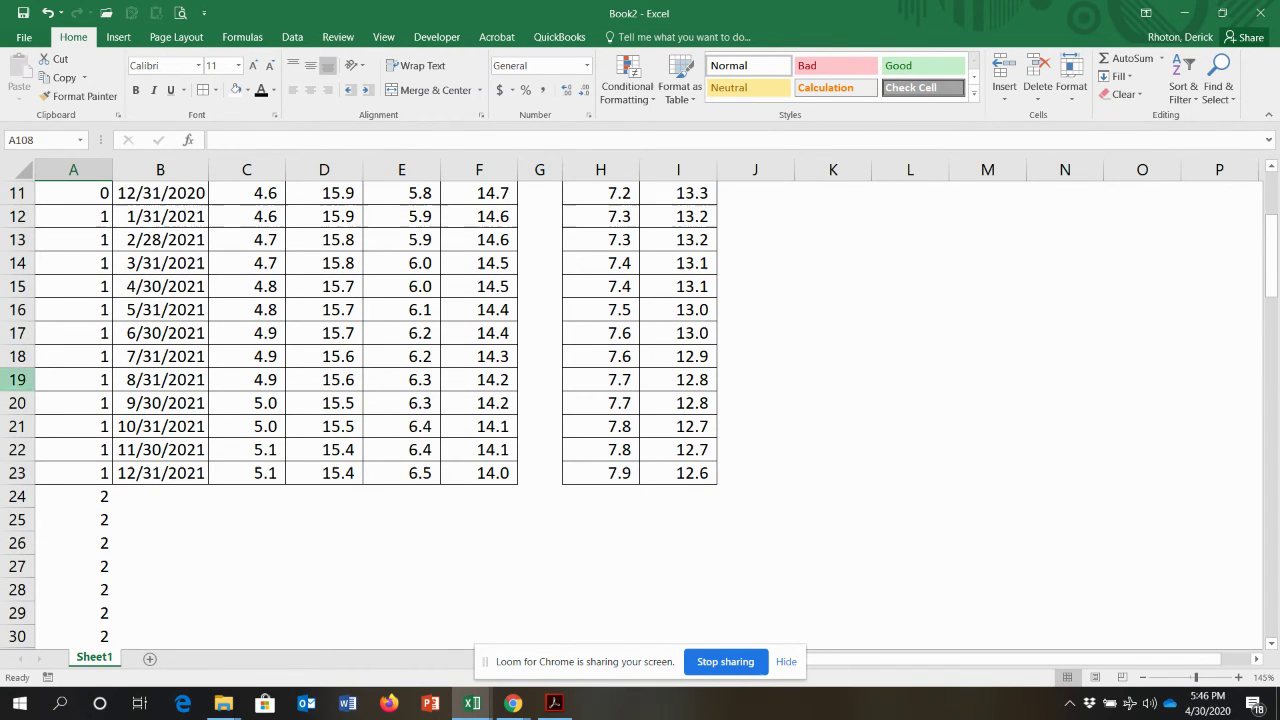
pyautogui.click(186, 470)
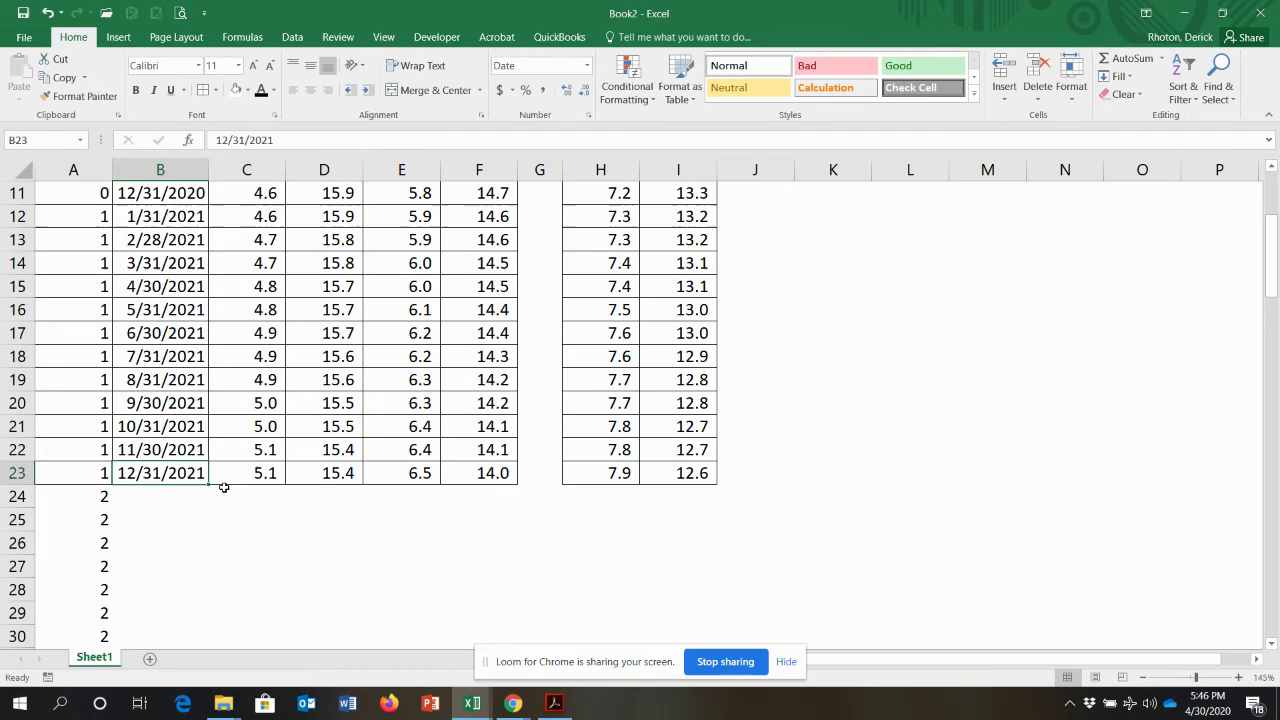
pyautogui.scroll(1, 200, 196)
pyautogui.moveTo(190, 240); pyautogui.dragTo(182, 518)
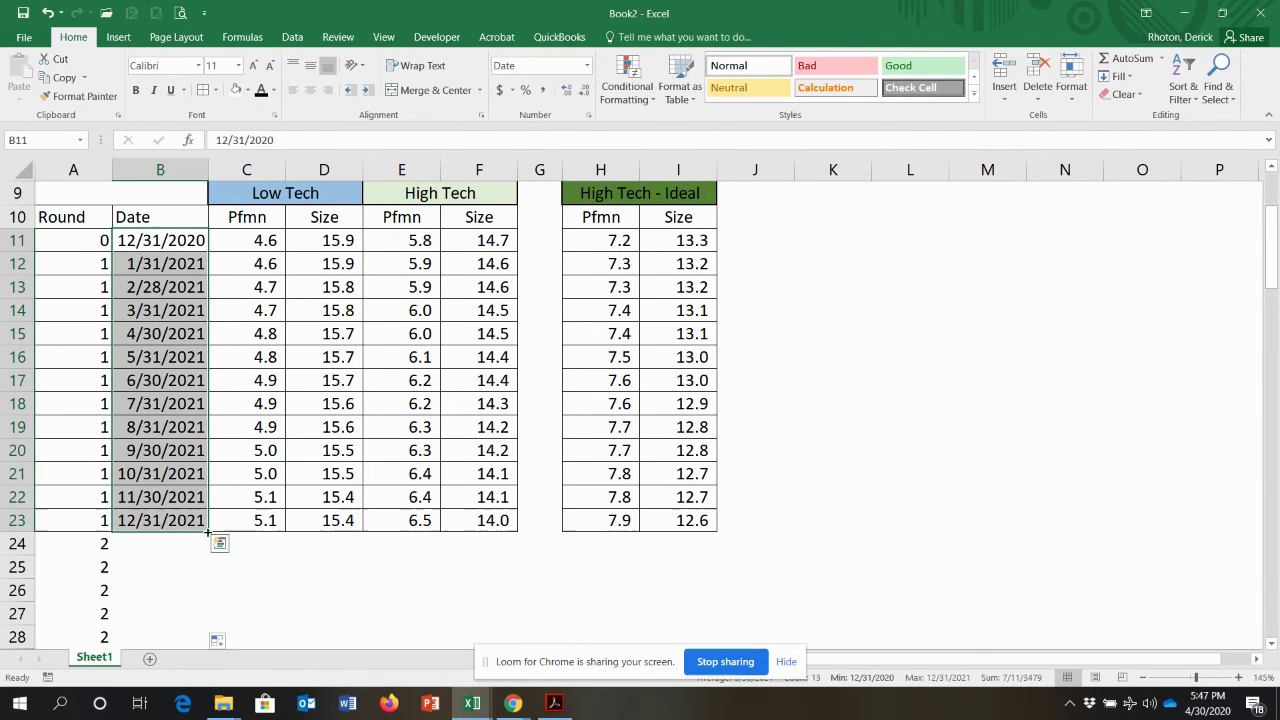
pyautogui.doubleClick(208, 533)
pyautogui.scroll(-12, 263, 486)
pyautogui.scroll(-15, 306, 498)
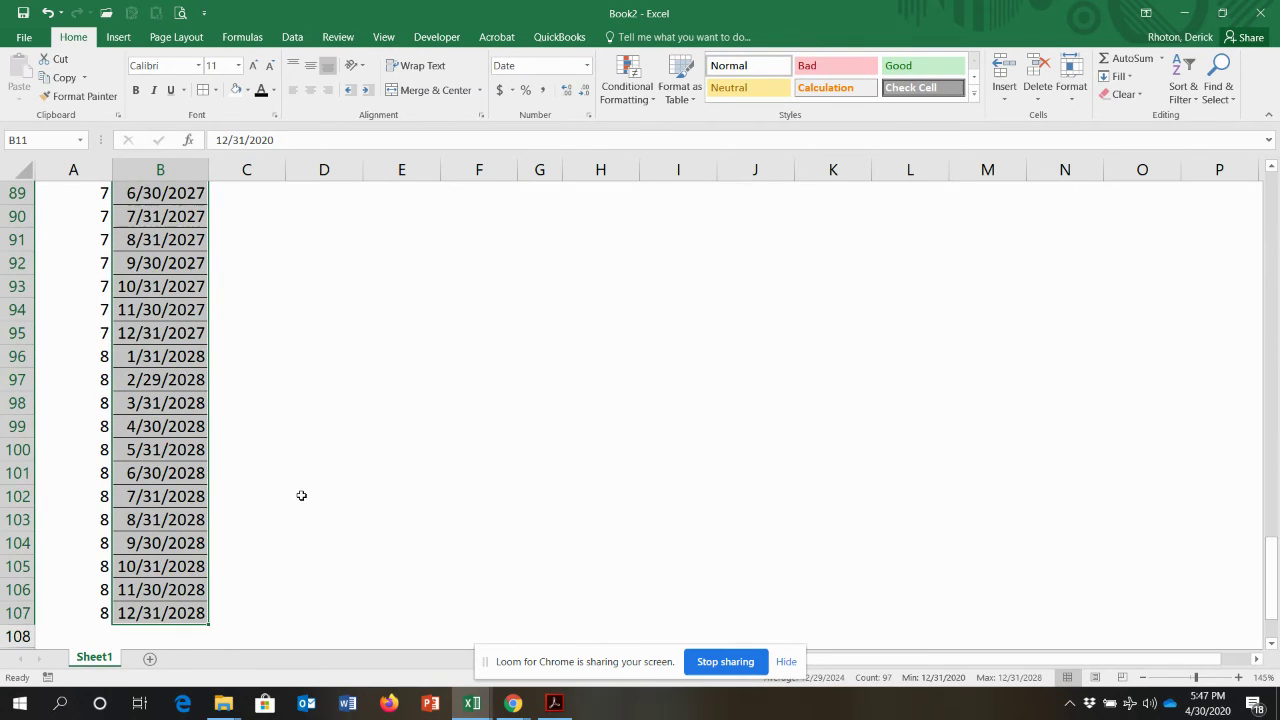
pyautogui.scroll(-1, 301, 495)
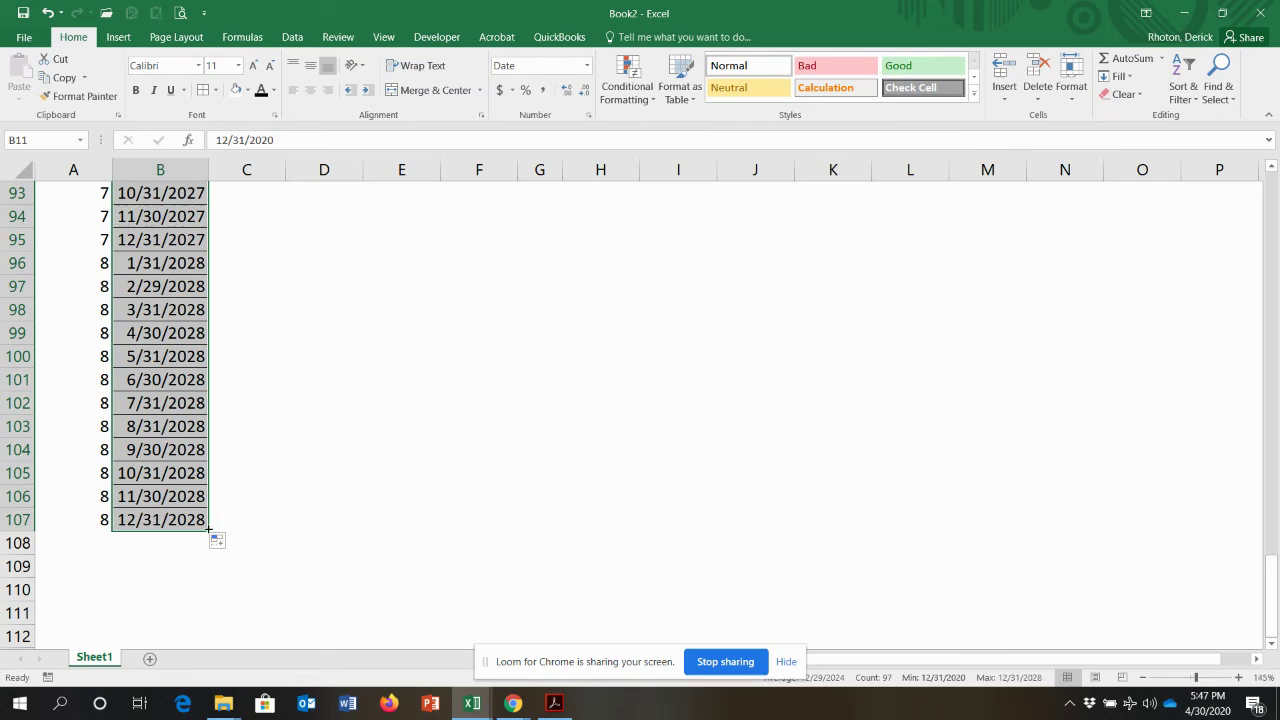
# Fill the Low Tech and High Tech center formulas in C23:F23 down to the 12/31/2028 row
pyautogui.scroll(20, 270, 533)
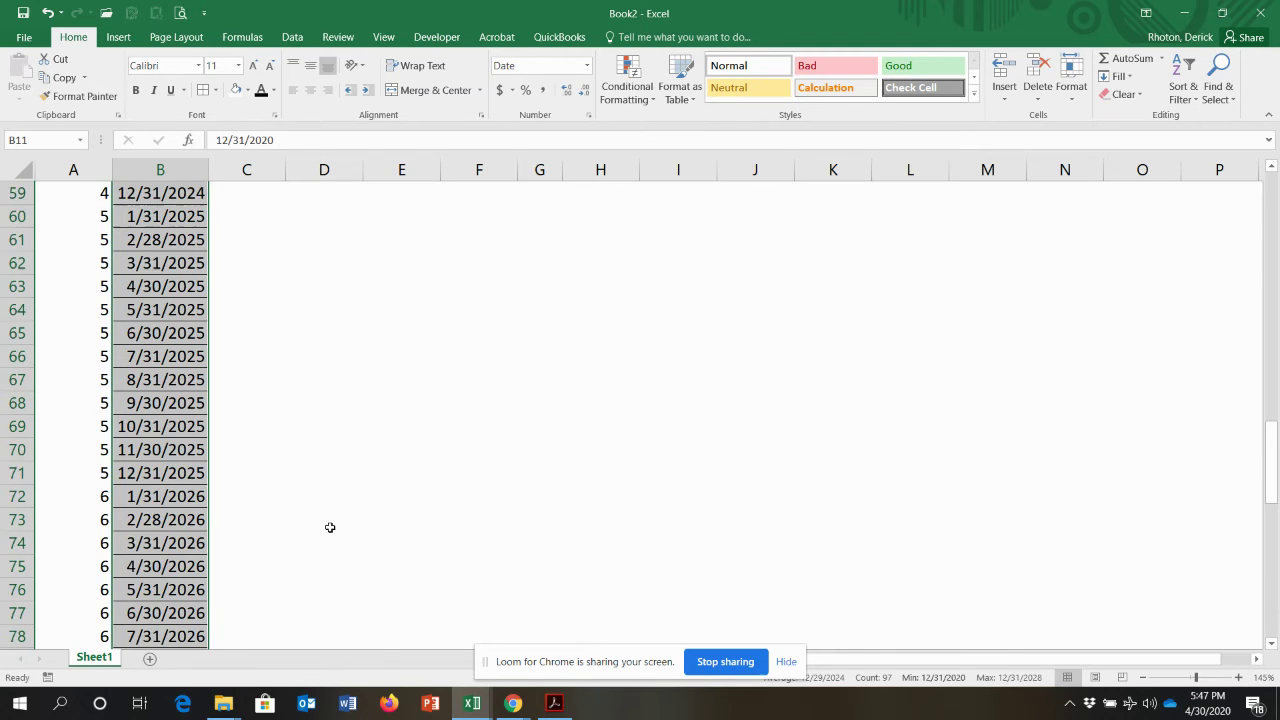
pyautogui.scroll(3, 340, 510)
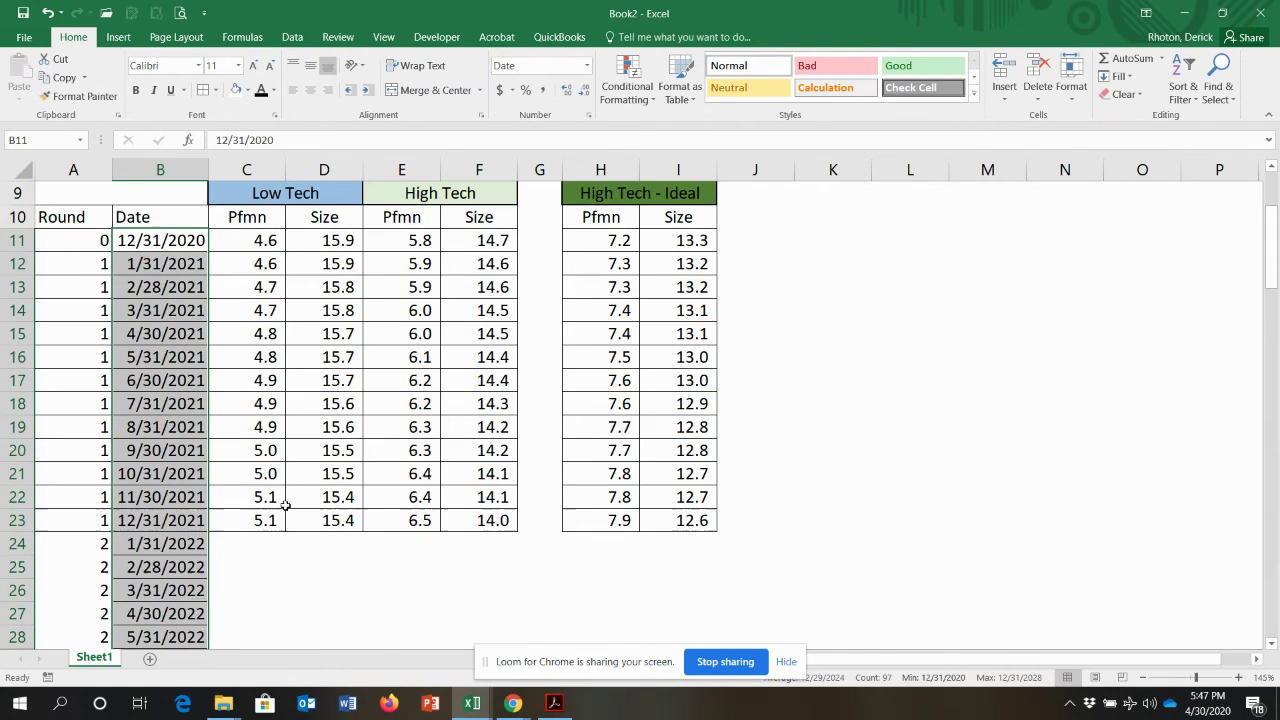
pyautogui.moveTo(255, 520); pyautogui.dragTo(457, 523)
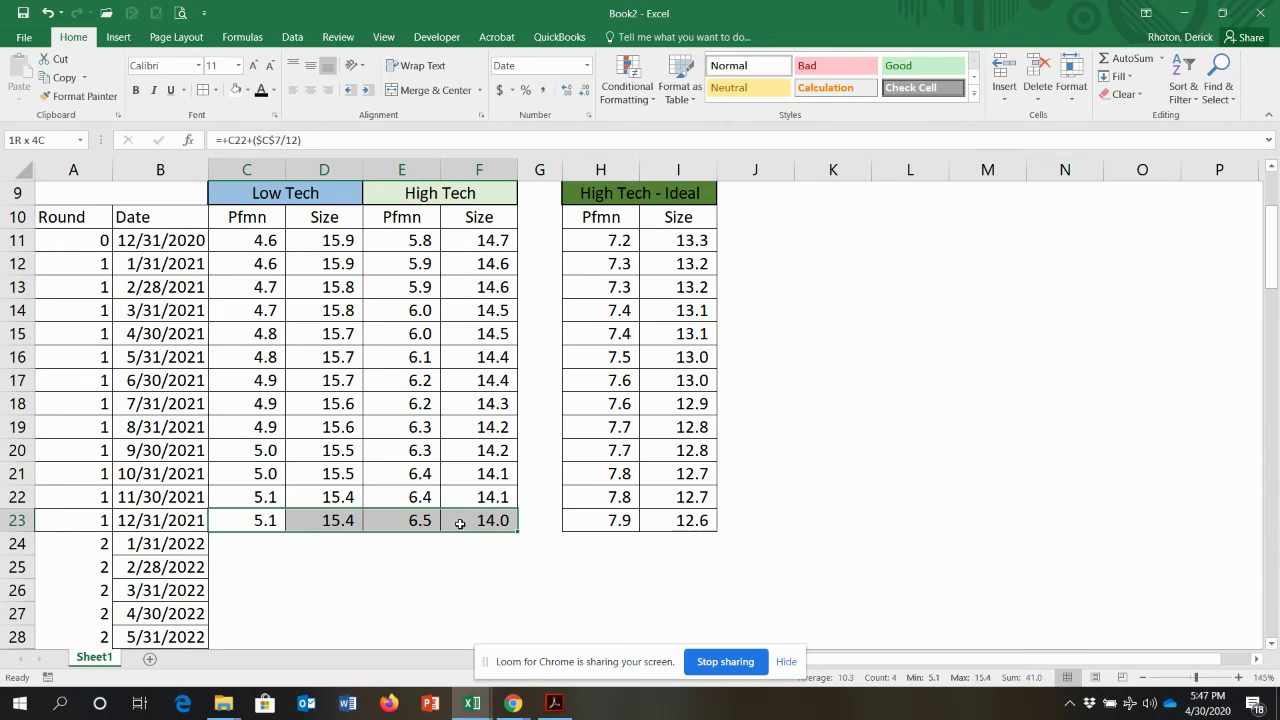
pyautogui.doubleClick(517, 536)
pyautogui.scroll(-12, 548, 537)
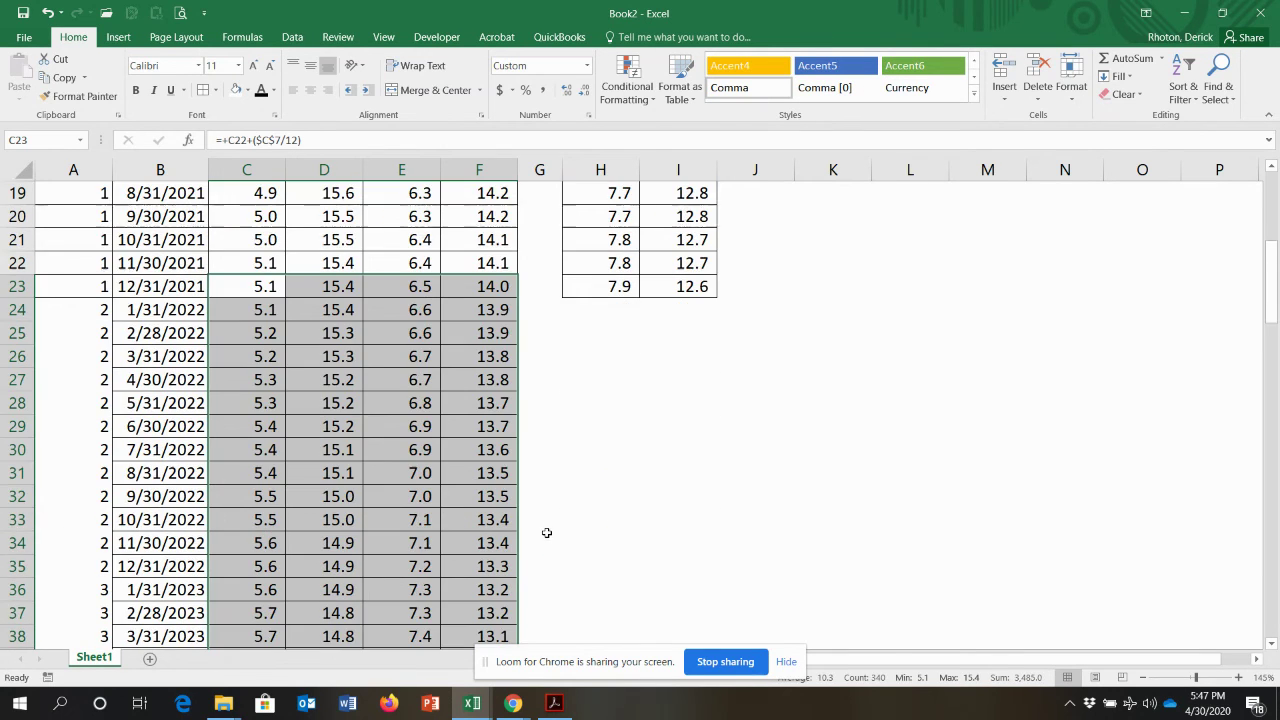
pyautogui.scroll(-15, 548, 537)
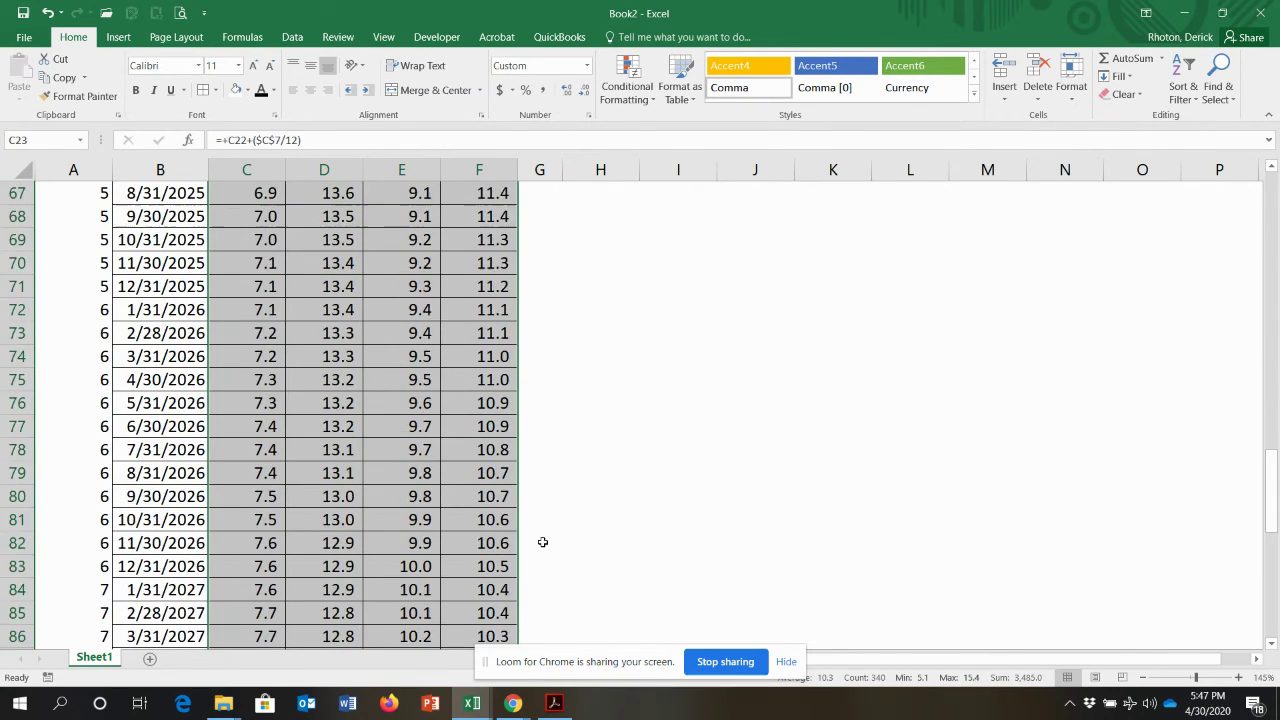
pyautogui.scroll(-3, 528, 548)
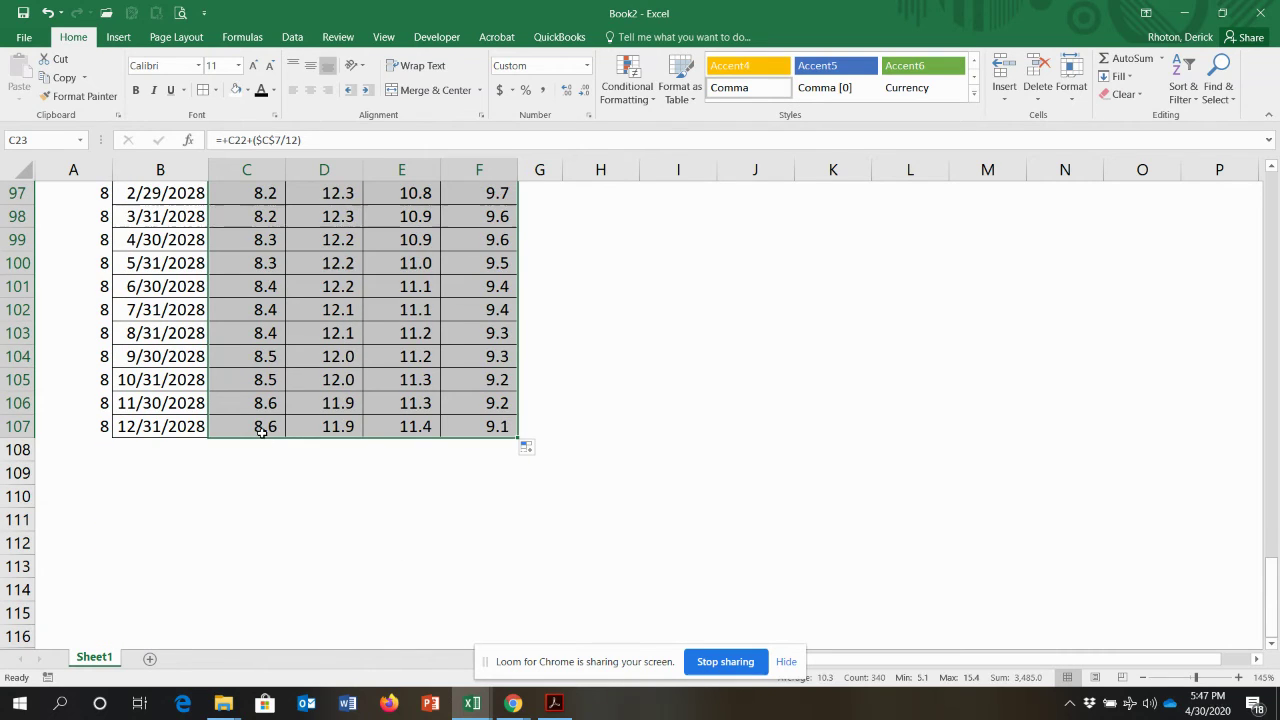
# Compare the 12/31/2028 Low Tech and High Tech centers with the Round 8 row of the segment centers table in the Acrobat PDF
pyautogui.click(261, 430)
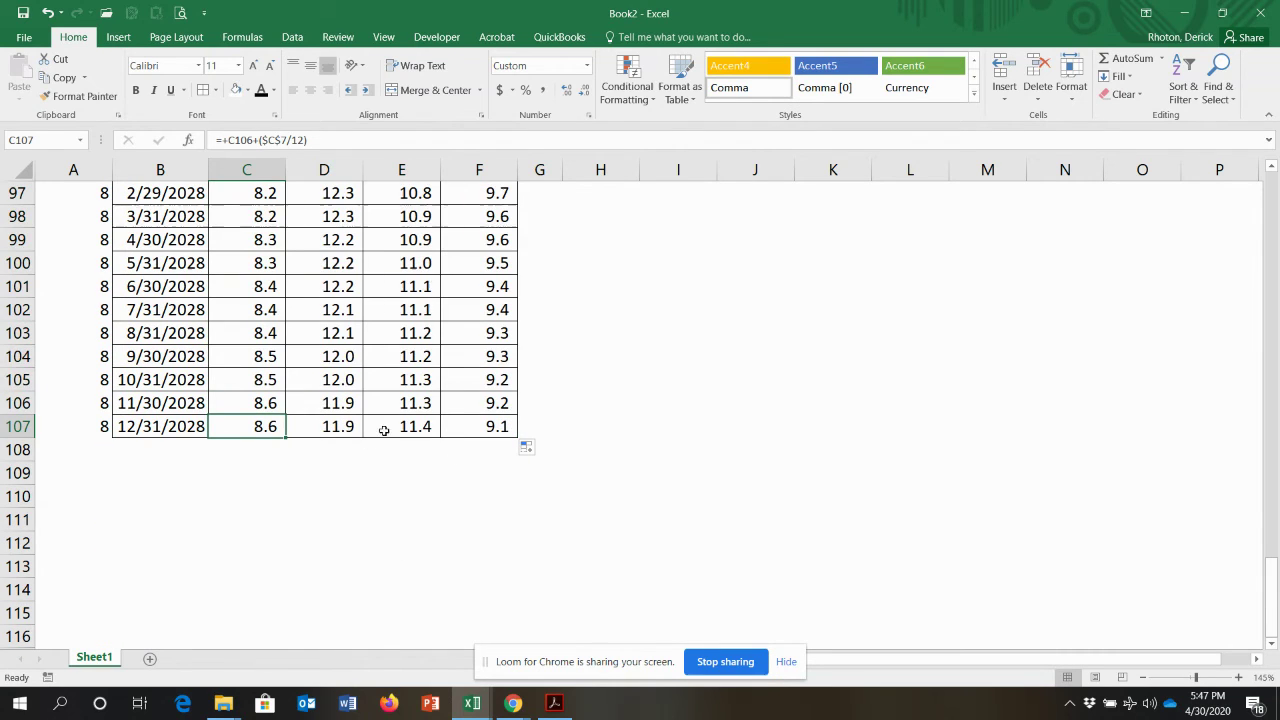
pyautogui.click(554, 703)
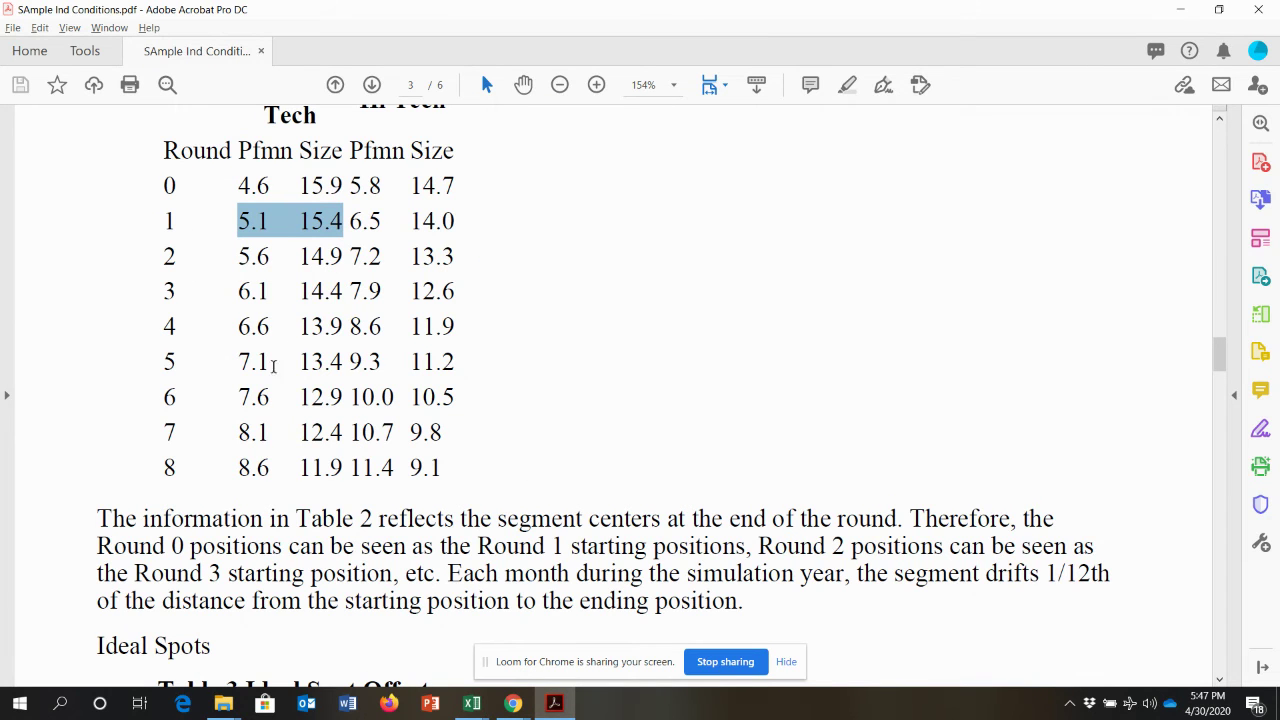
pyautogui.scroll(1, 216, 250)
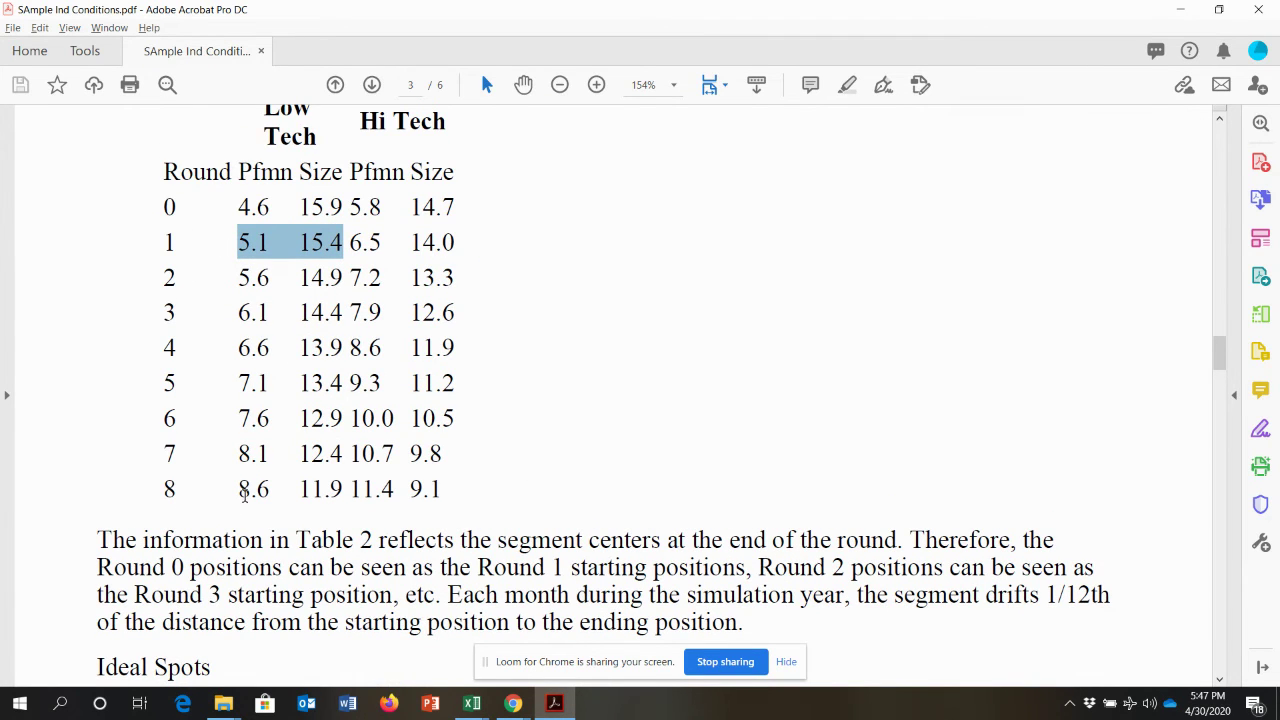
pyautogui.moveTo(240, 488); pyautogui.dragTo(343, 489)
pyautogui.hotkey('alt', 'Tab')
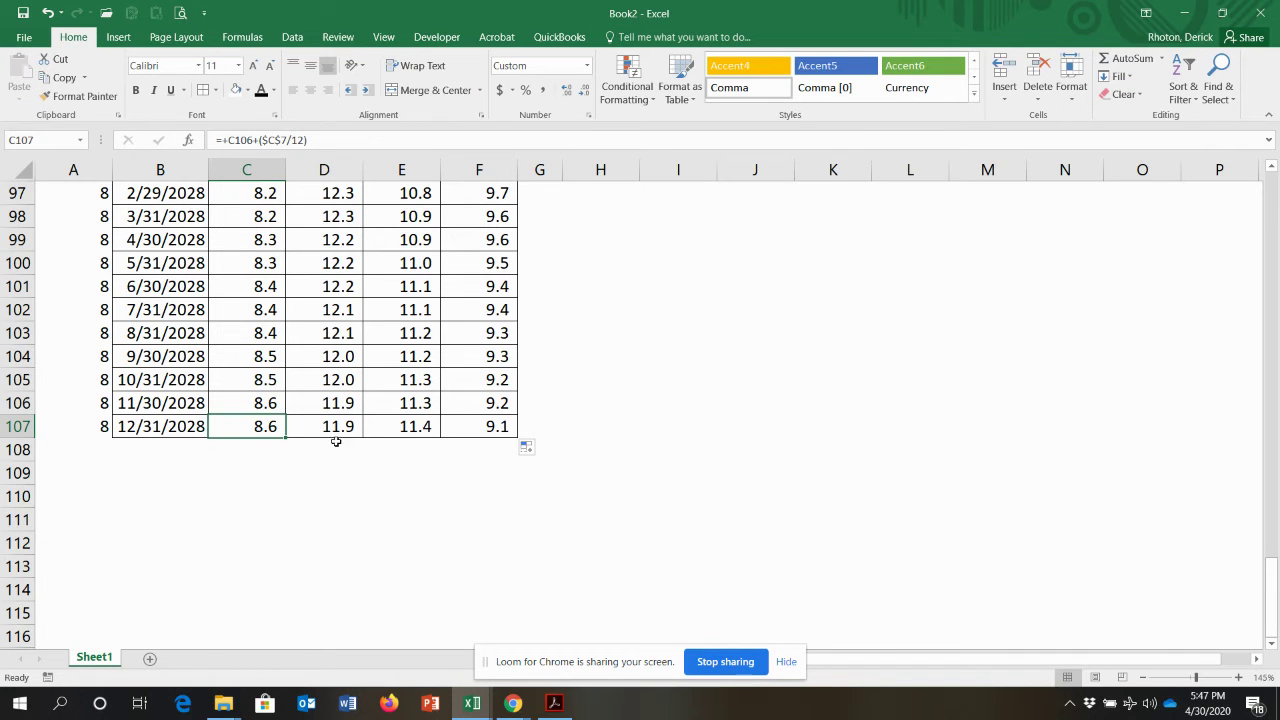
pyautogui.hotkey('alt', 'Tab')
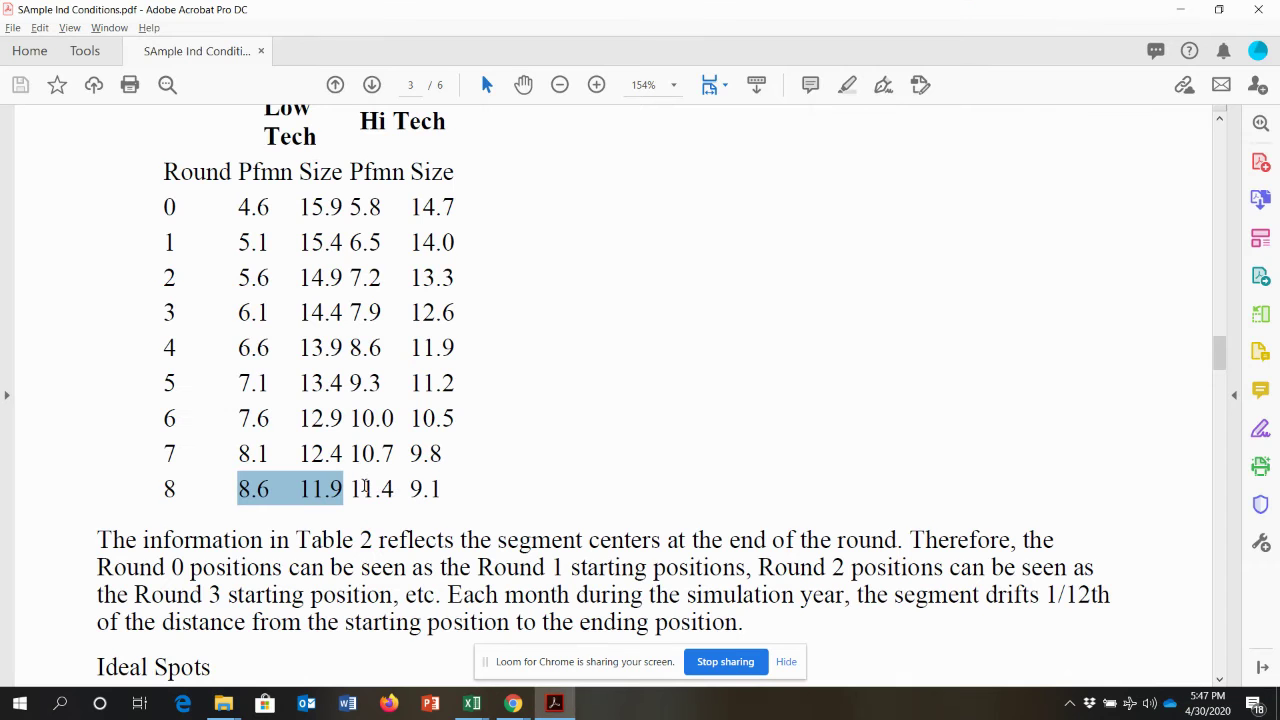
pyautogui.hotkey('alt', 'Tab')
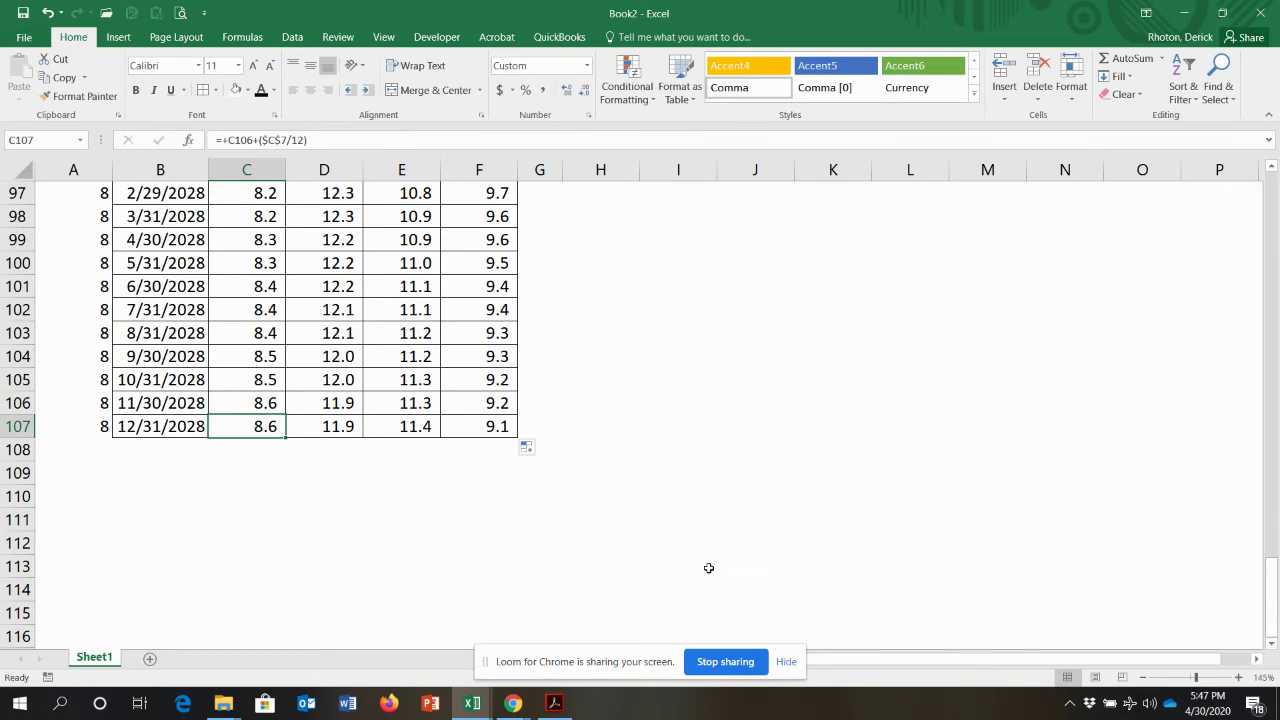
pyautogui.hotkey('alt', 'Tab')
pyautogui.hotkey('alt', 'Tab')
# Fill the High Tech - Ideal formulas in H23:I23 down to row 107 and check the Pfmn formula in H107
pyautogui.scroll(15, 723, 477)
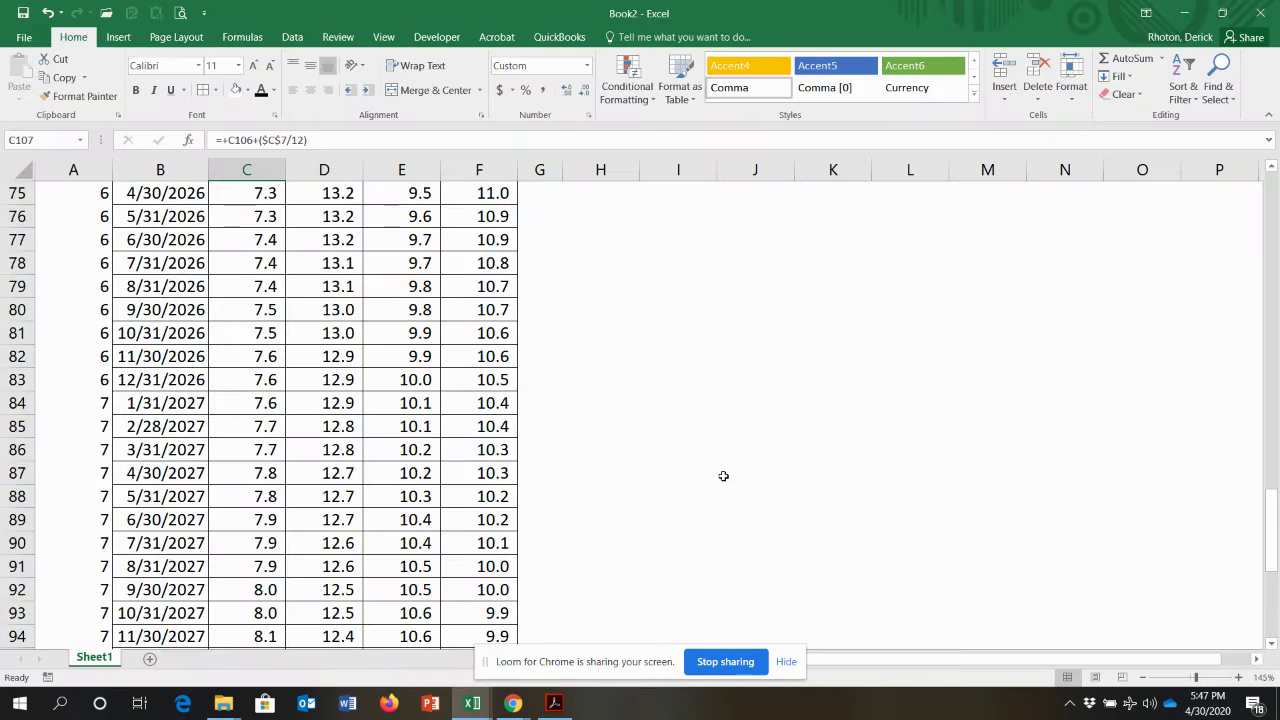
pyautogui.scroll(14, 735, 461)
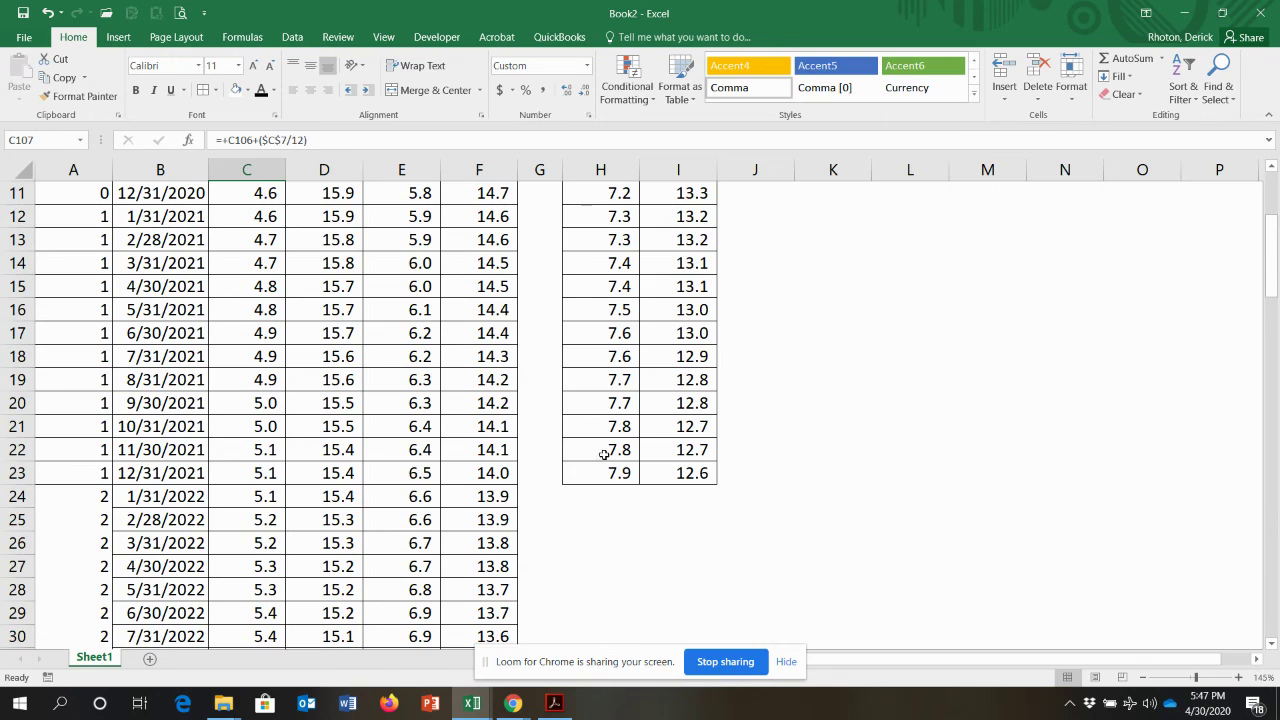
pyautogui.moveTo(600, 472); pyautogui.dragTo(706, 538)
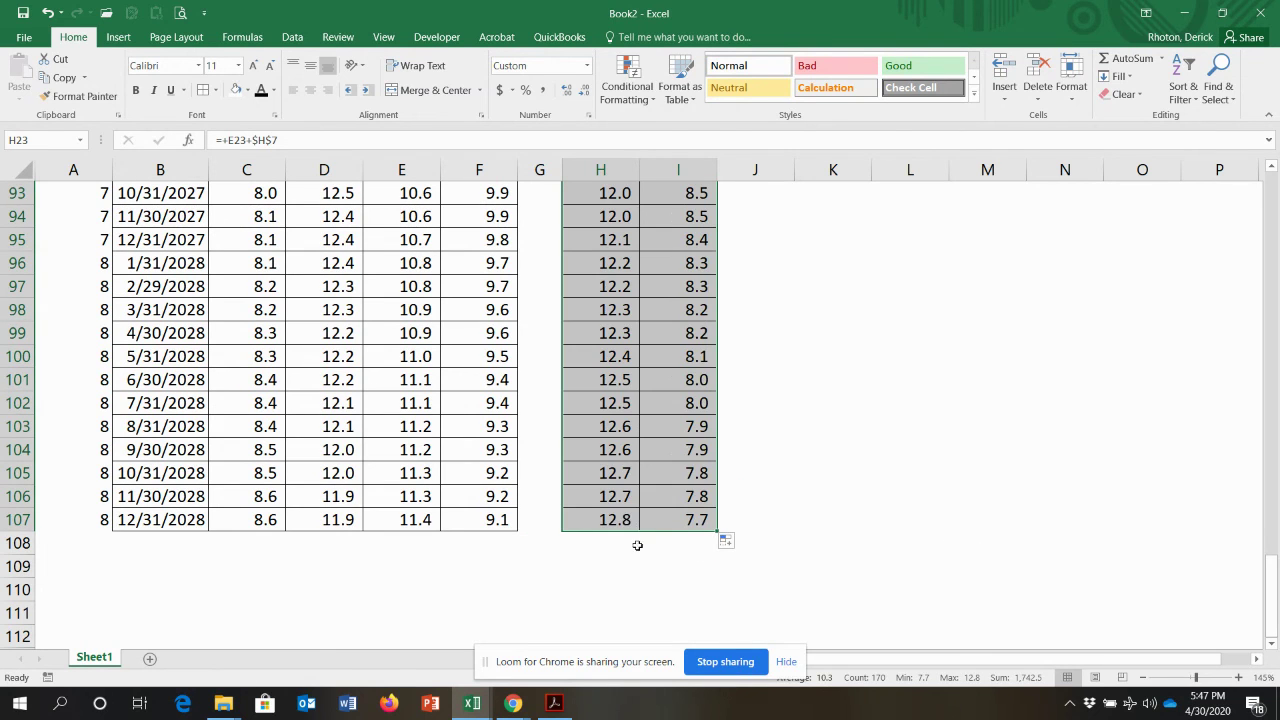
pyautogui.click(620, 516)
pyautogui.scroll(20, 684, 522)
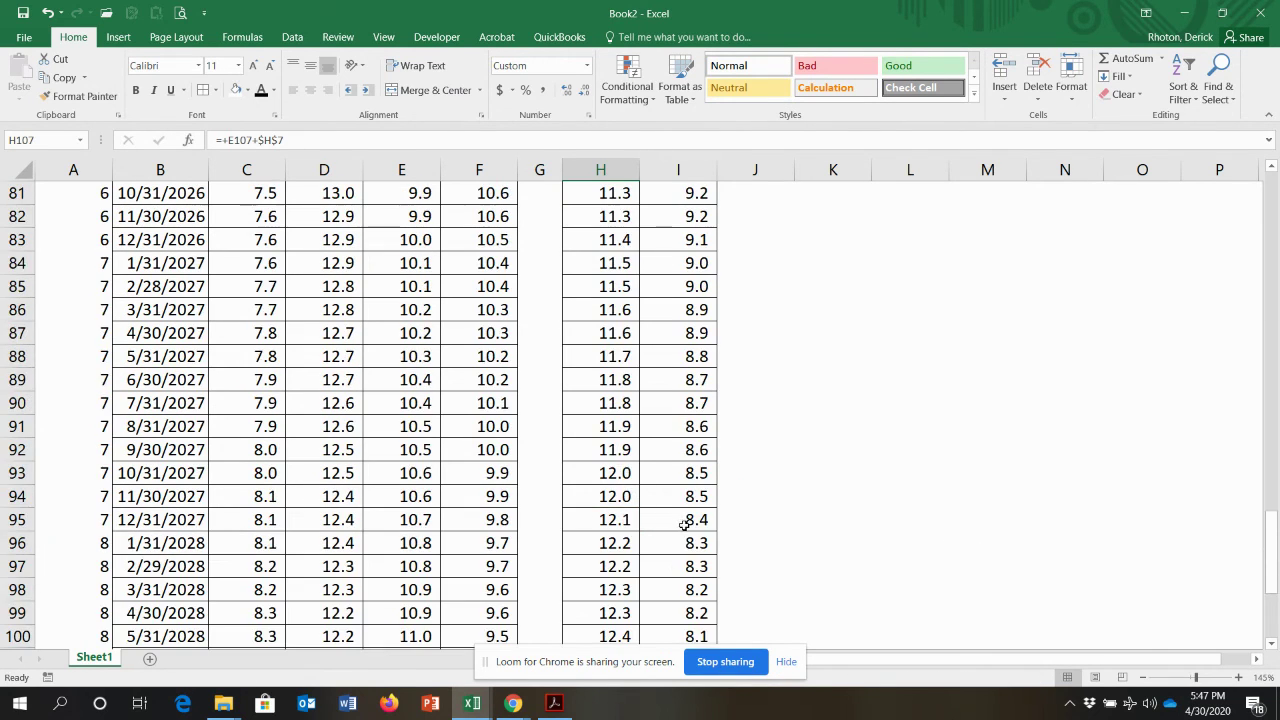
pyautogui.scroll(3, 686, 518)
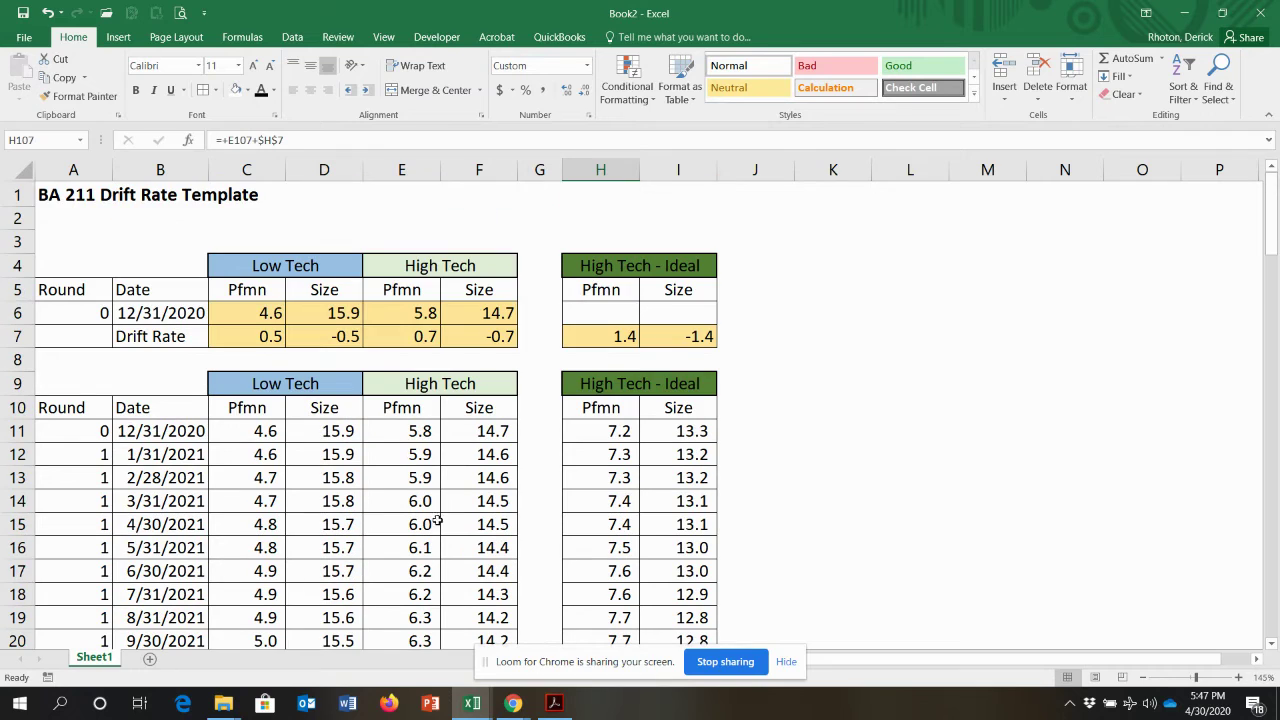
pyautogui.click(68, 396)
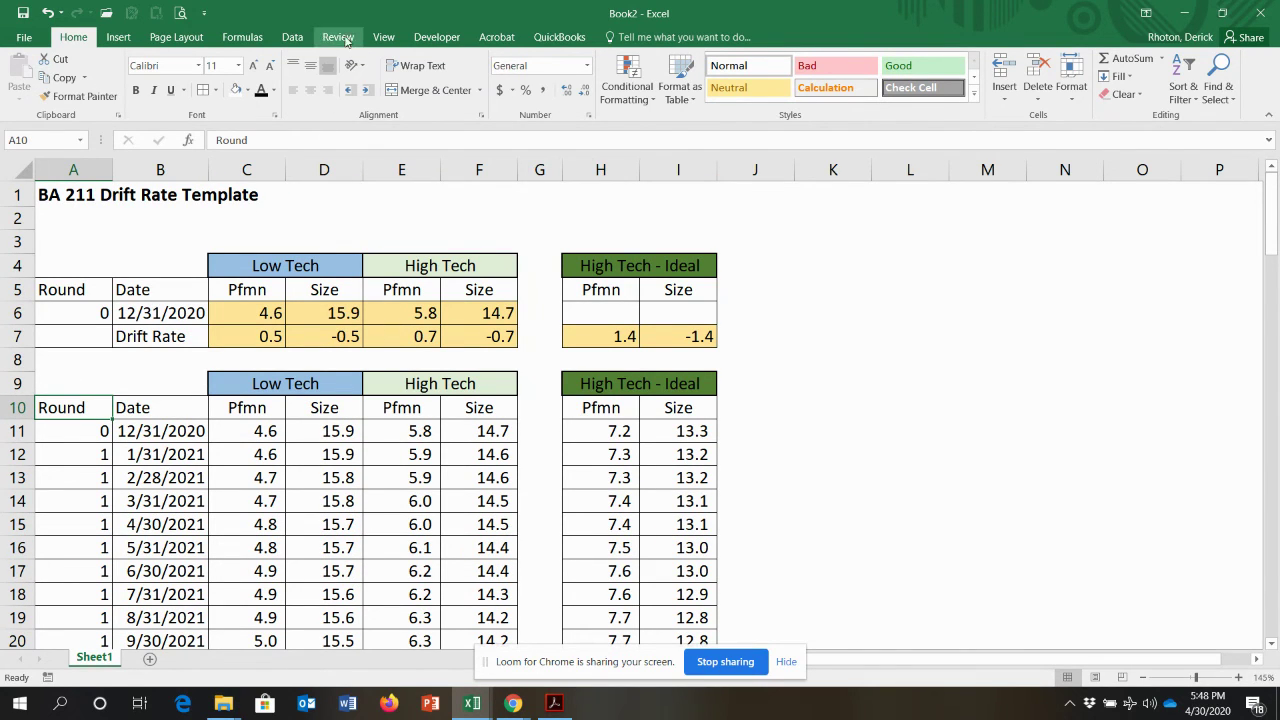
pyautogui.click(381, 38)
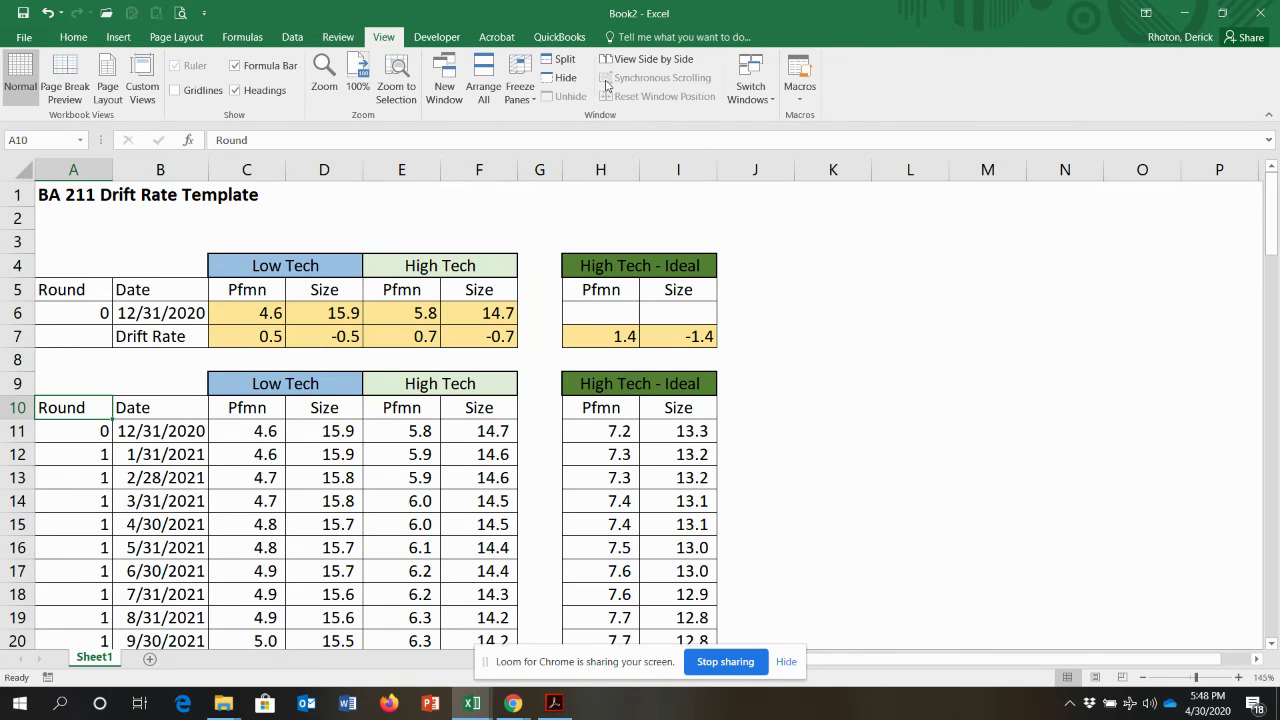
pyautogui.click(521, 92)
pyautogui.click(565, 125)
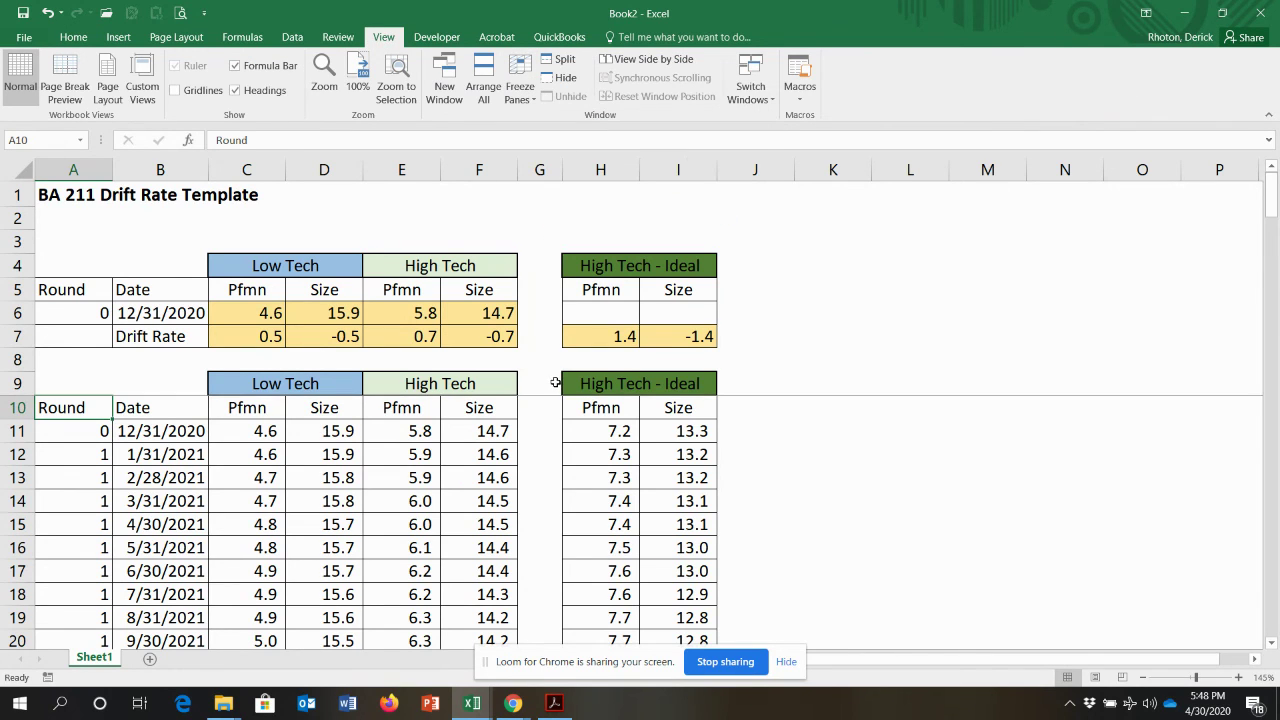
pyautogui.scroll(-3, 535, 432)
pyautogui.scroll(3, 535, 432)
pyautogui.click(521, 92)
pyautogui.click(548, 128)
# Freeze the panes above row 11 so the title, input table and column headers in rows 1 to 10 stay in view
pyautogui.click(90, 431)
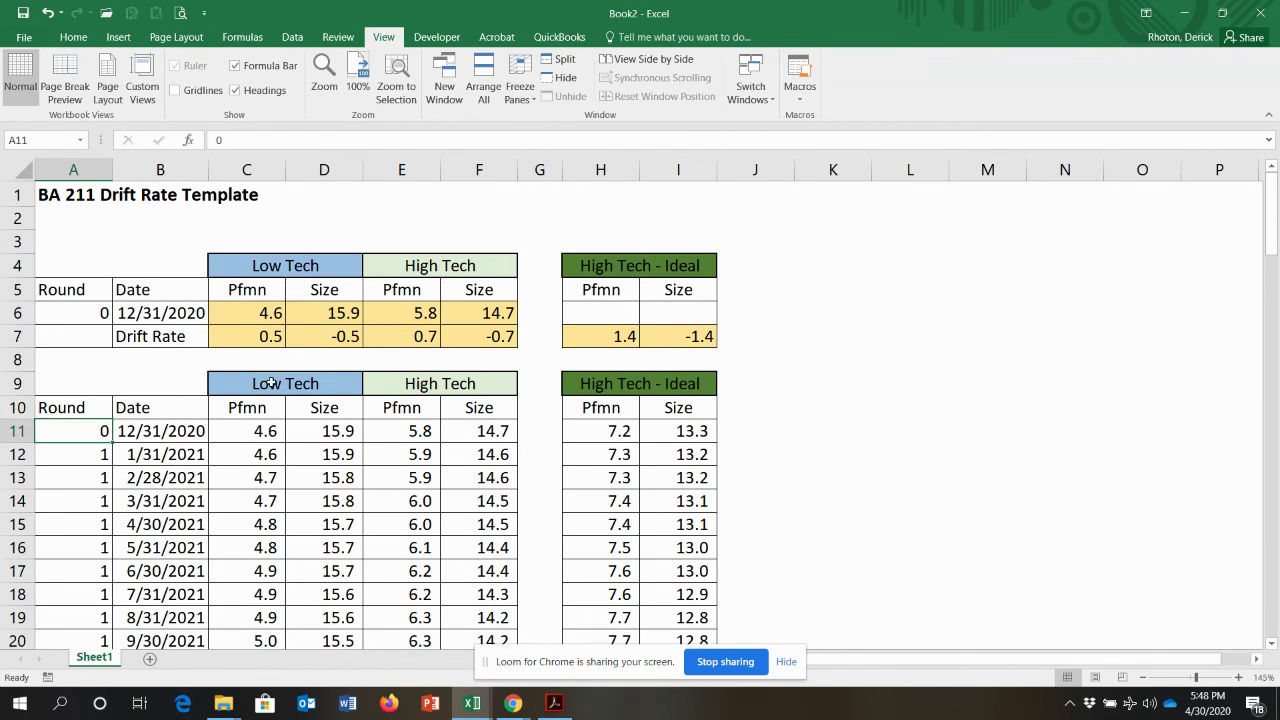
pyautogui.click(521, 99)
pyautogui.click(548, 126)
pyautogui.scroll(-4, 322, 424)
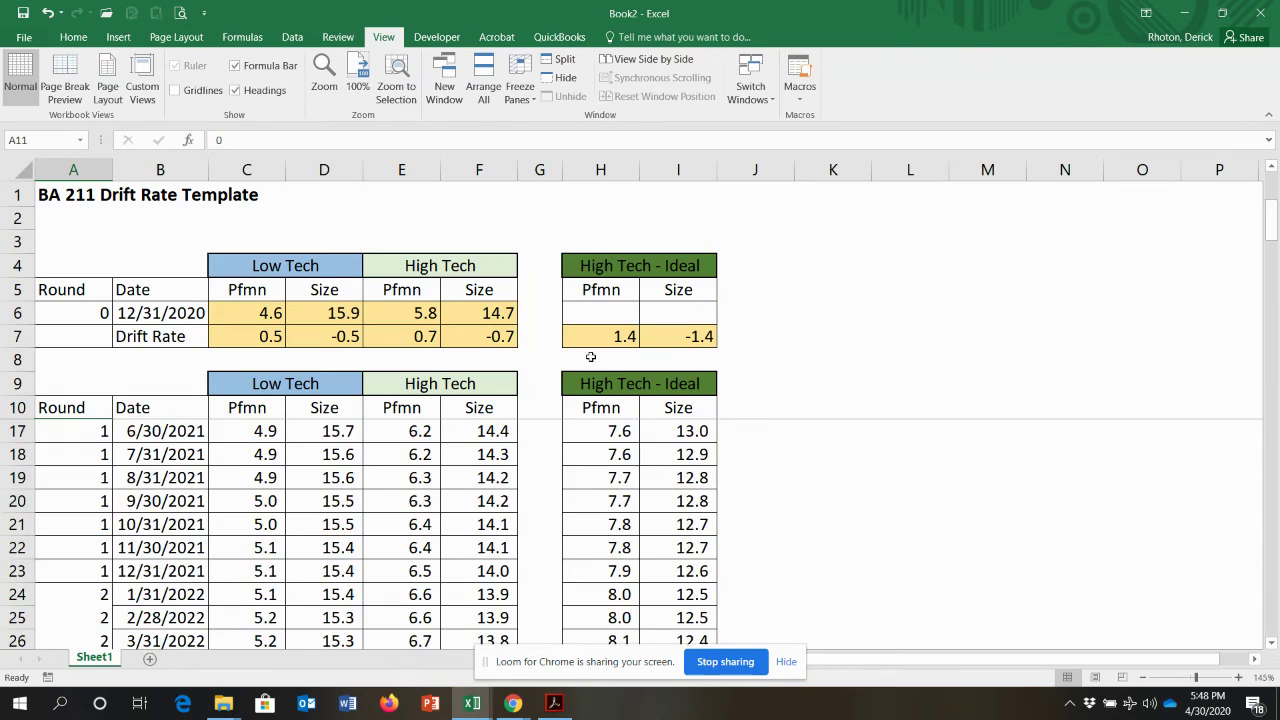
pyautogui.scroll(-4, 322, 424)
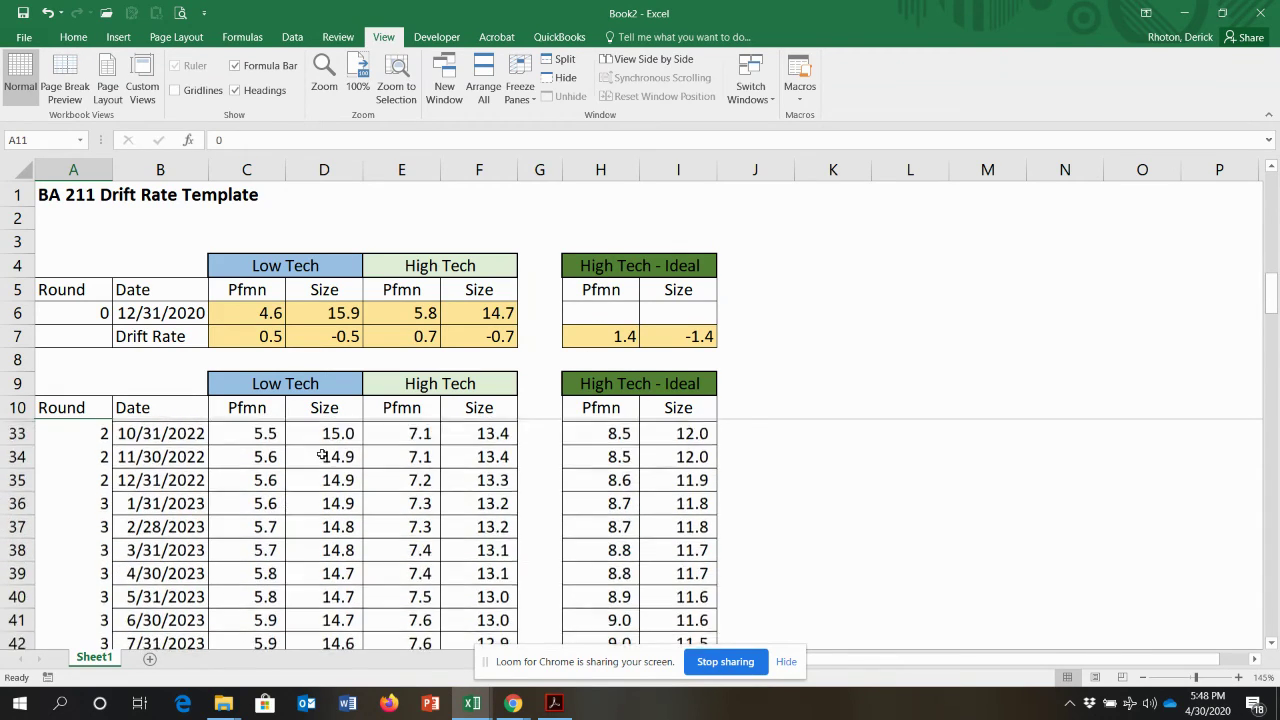
pyautogui.scroll(-3, 330, 480)
pyautogui.scroll(11, 415, 495)
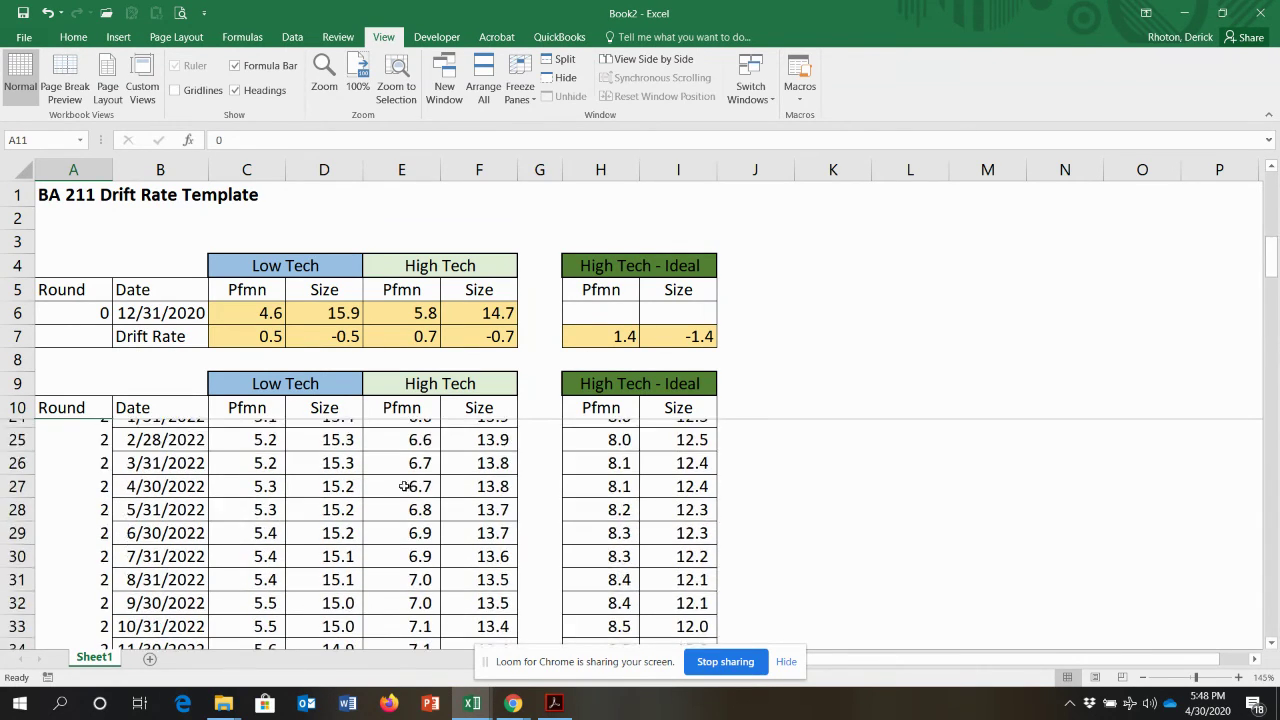
pyautogui.scroll(-3, 340, 530)
pyautogui.scroll(1, 300, 530)
pyautogui.moveTo(107, 523); pyautogui.dragTo(487, 596)
pyautogui.click(82, 37)
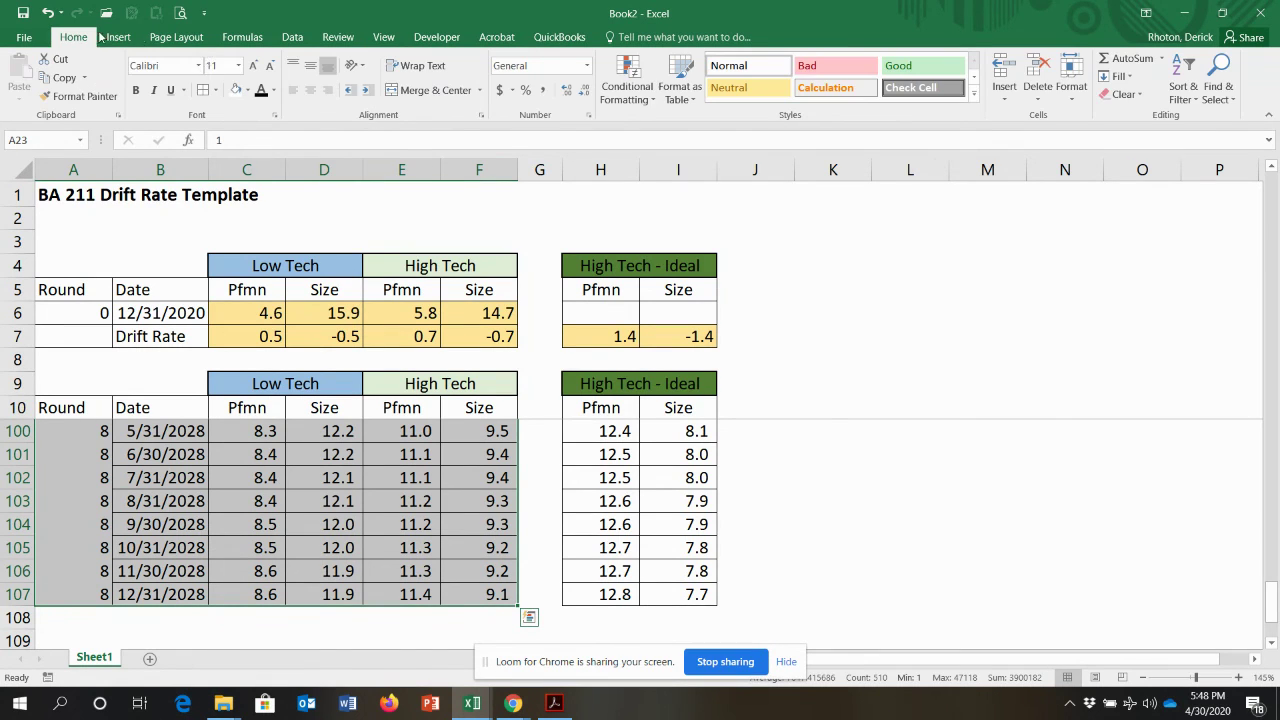
pyautogui.scroll(11, 538, 444)
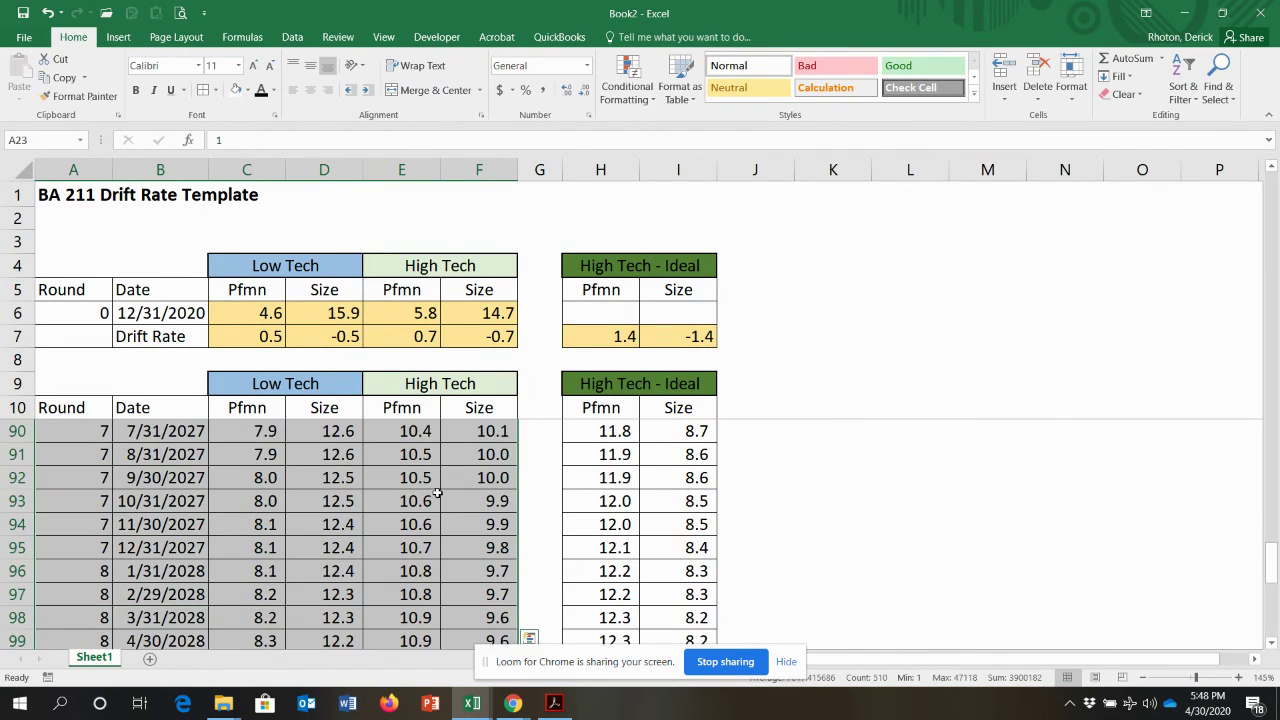
pyautogui.scroll(18, 538, 444)
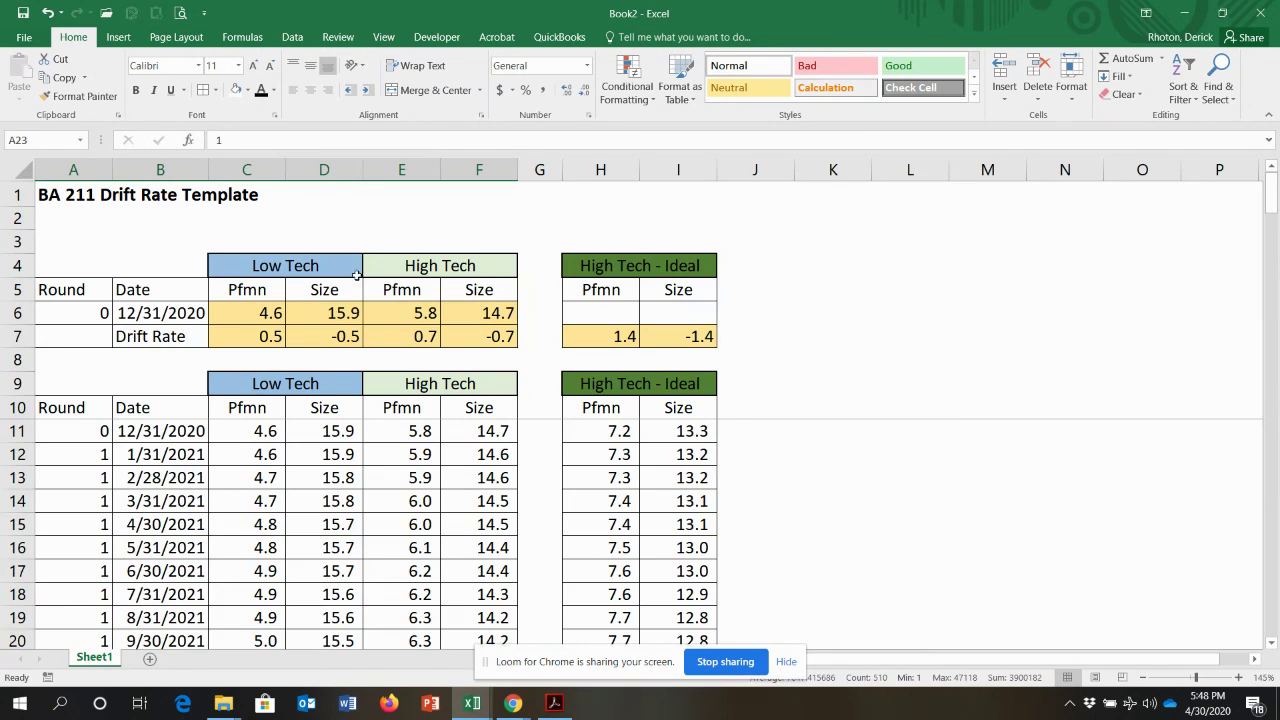
pyautogui.click(73, 194)
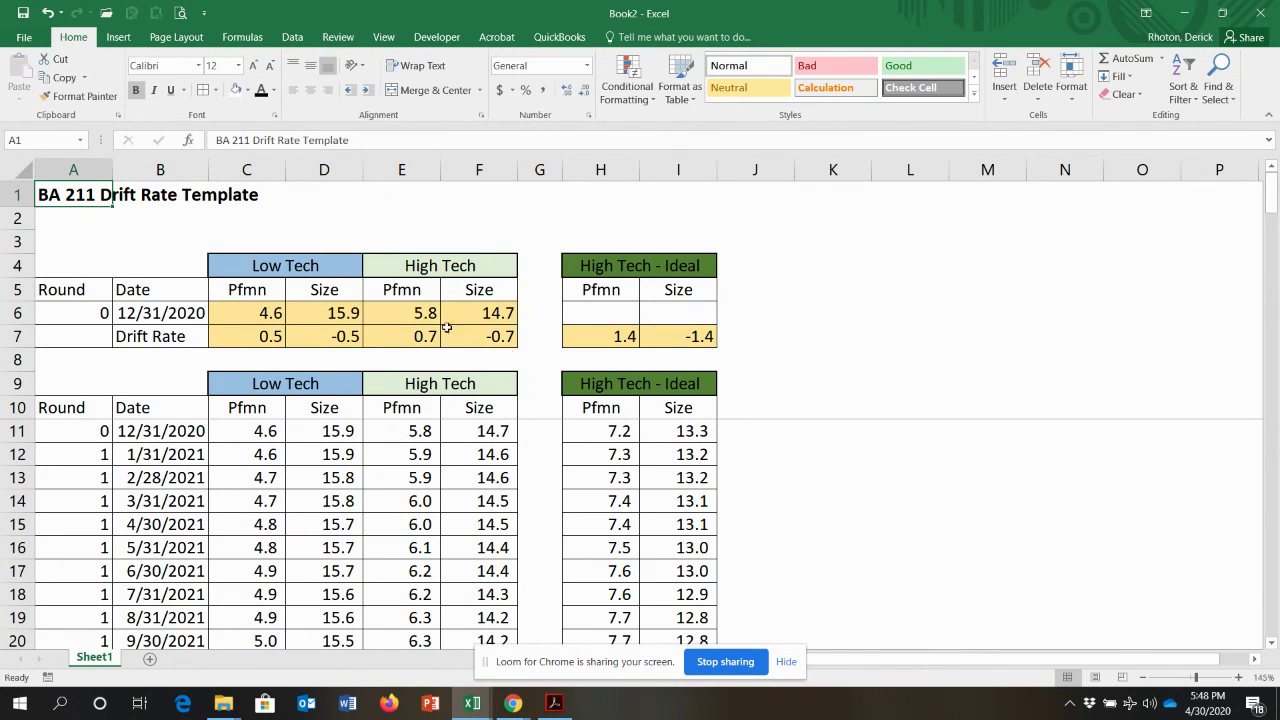
# Review the Low Tech Pfmn starting input in C6 and the monthly rows beneath the frozen headers
pyautogui.click(270, 313)
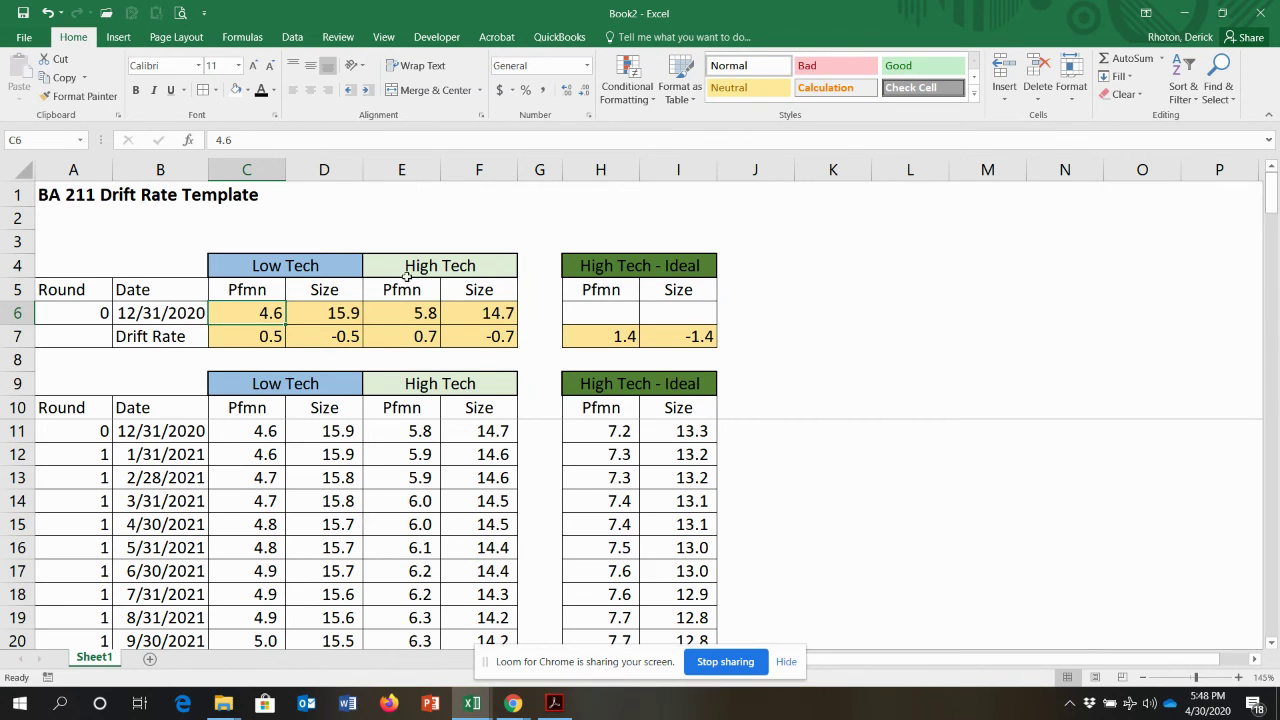
pyautogui.scroll(-3, 366, 493)
pyautogui.scroll(3, 366, 493)
pyautogui.scroll(-2, 520, 414)
pyautogui.scroll(-1, 487, 455)
pyautogui.scroll(-2, 382, 452)
pyautogui.scroll(5, 390, 452)
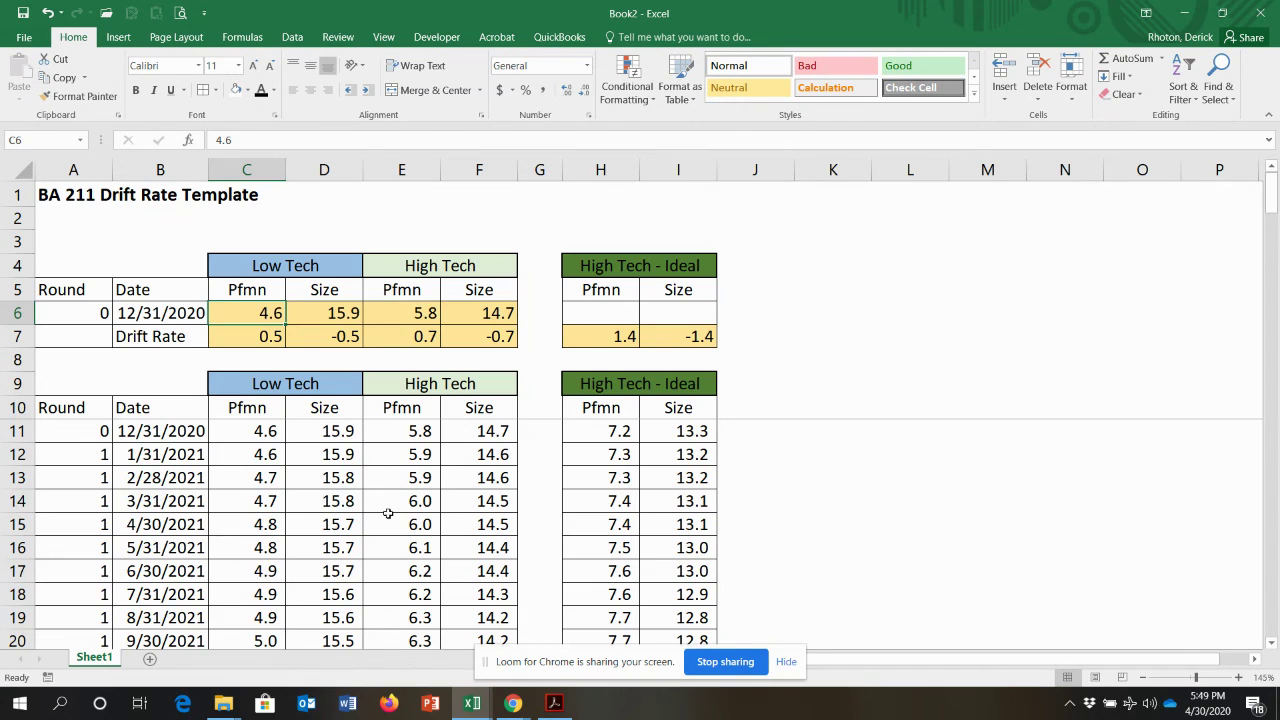